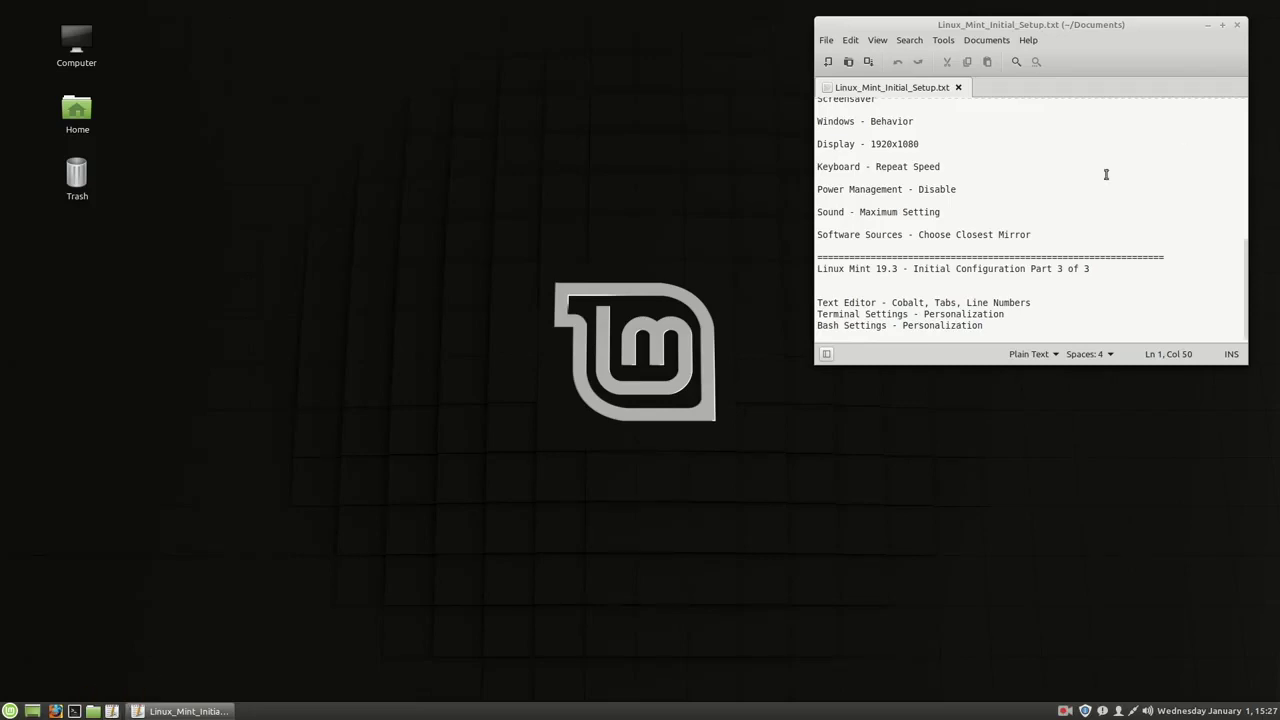
# - Check the setup notes at full size, restore the window, and set the text editor's style scheme to Cobalt in its preferences
pyautogui.doubleClick(1026, 20)
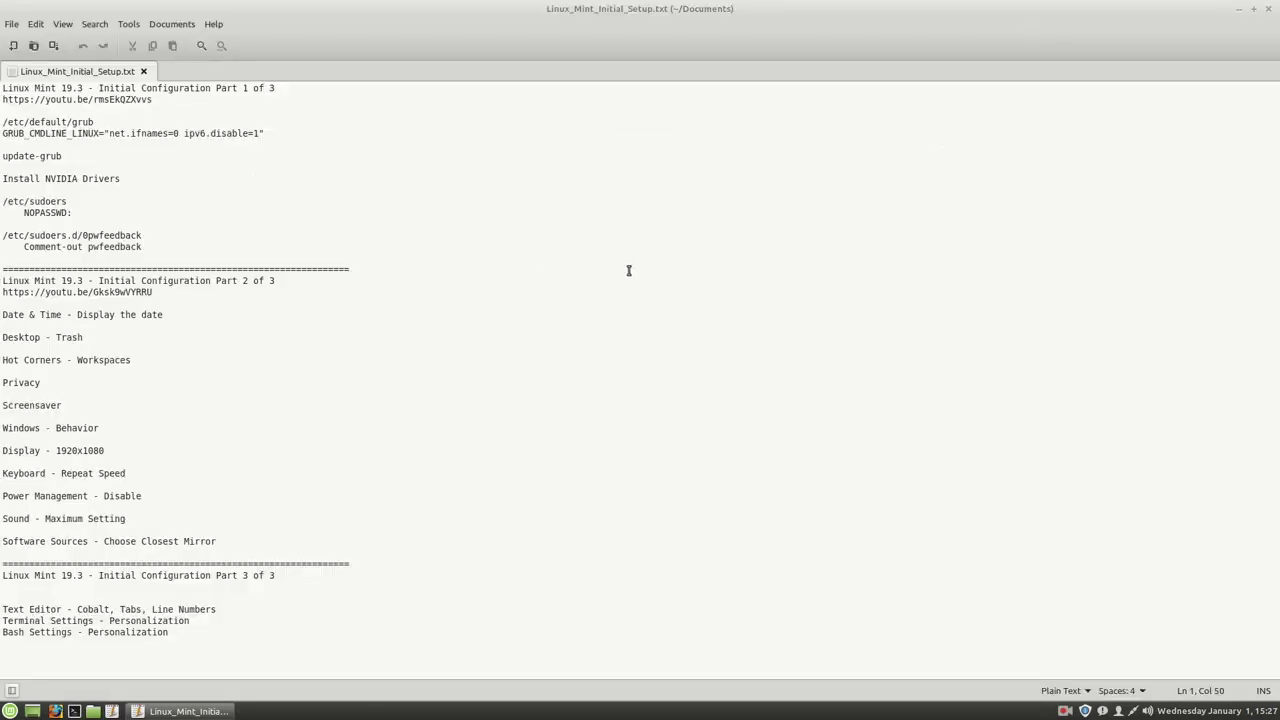
pyautogui.doubleClick(670, 10)
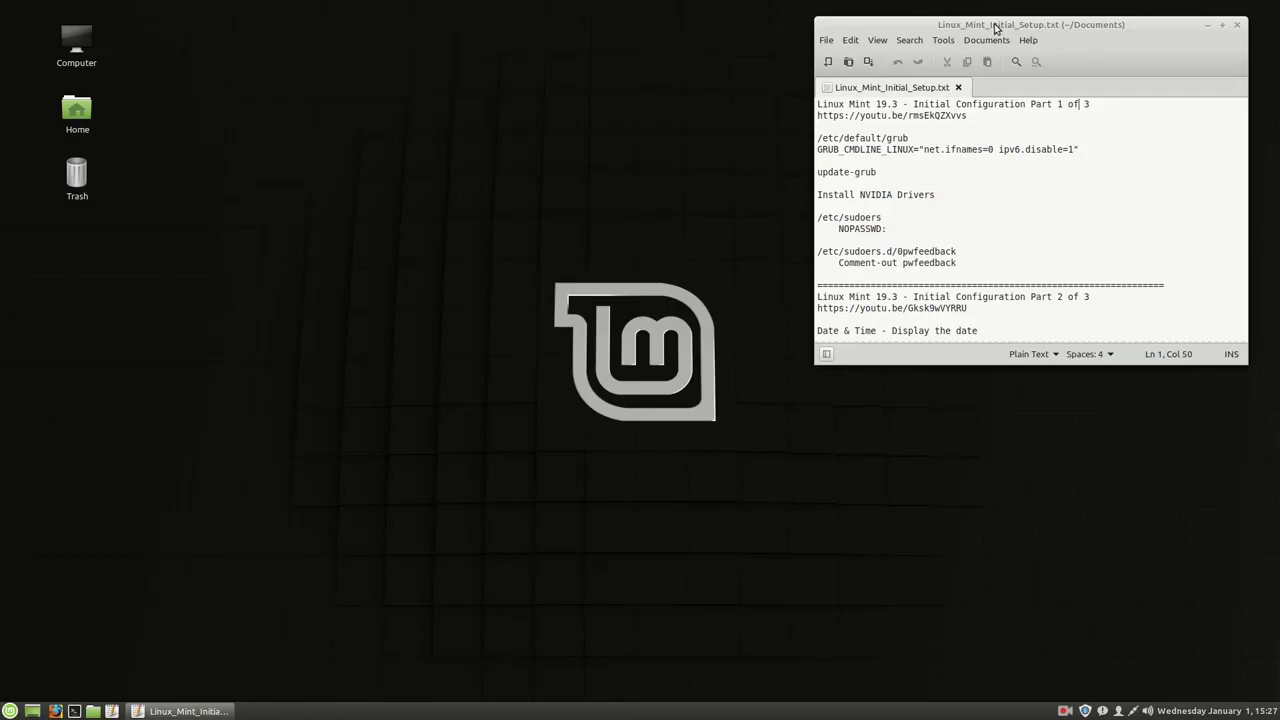
pyautogui.click(828, 42)
pyautogui.click(850, 40)
pyautogui.click(871, 257)
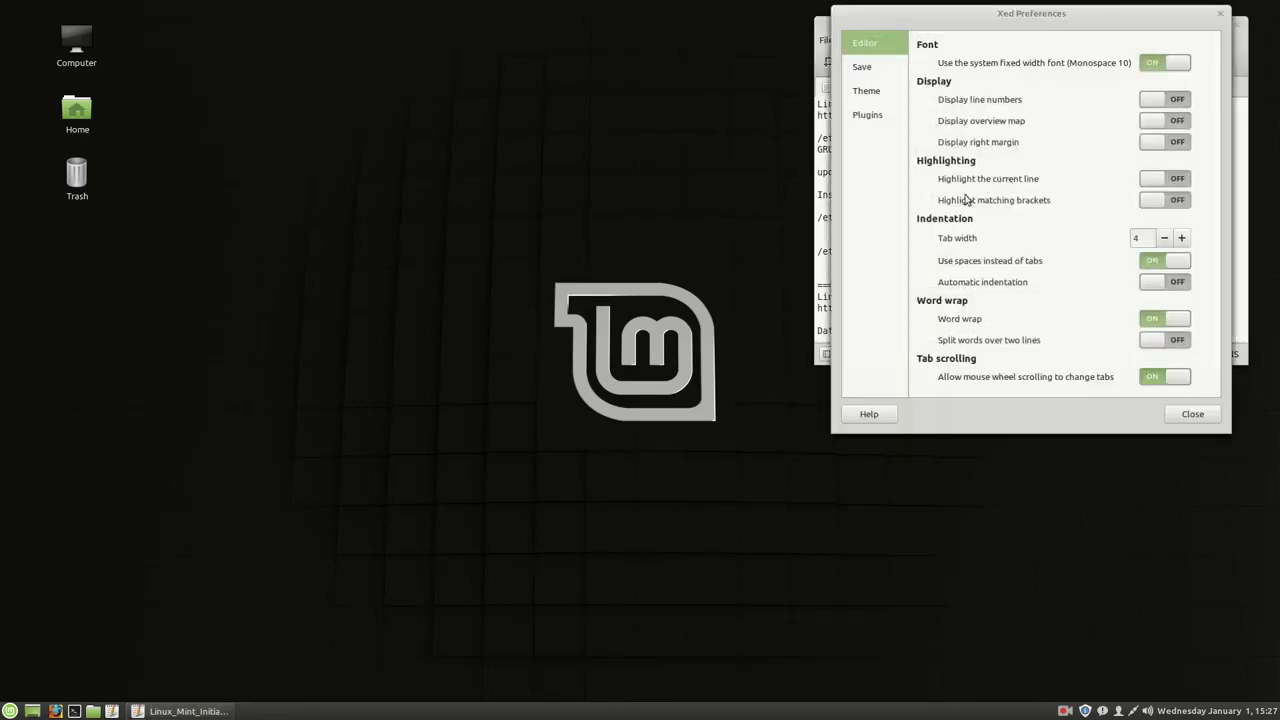
pyautogui.click(864, 96)
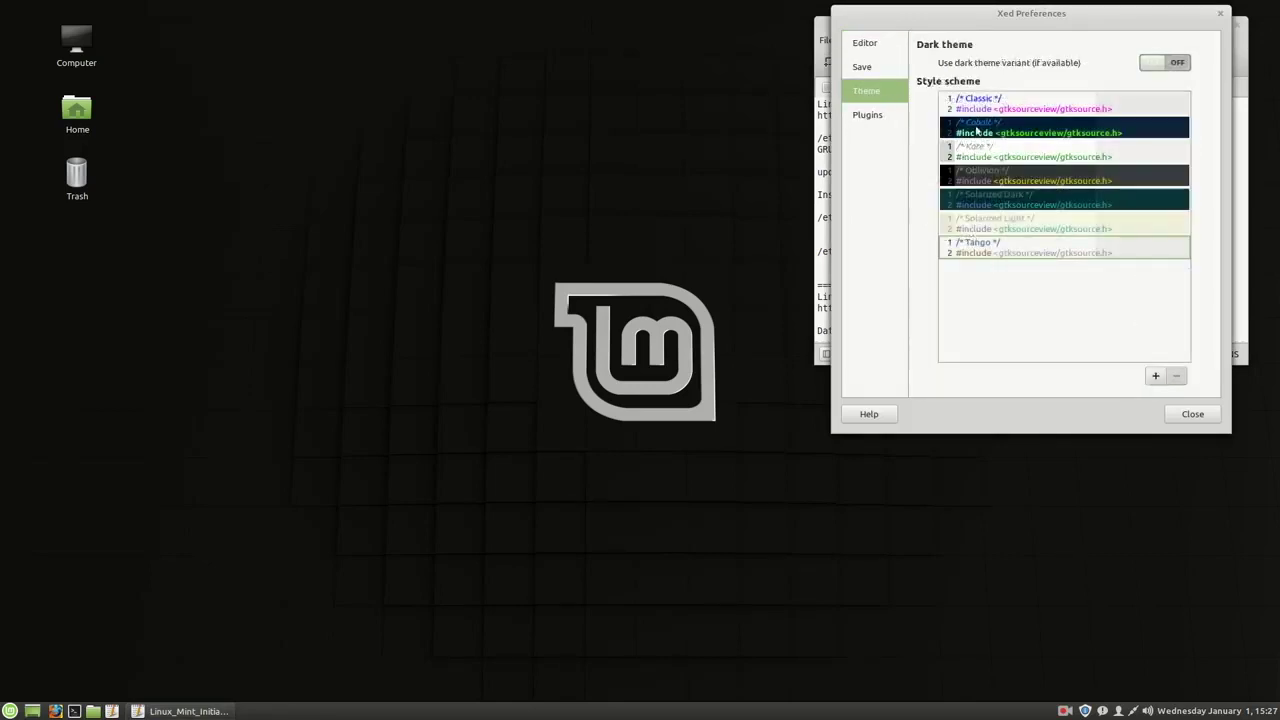
pyautogui.click(1006, 127)
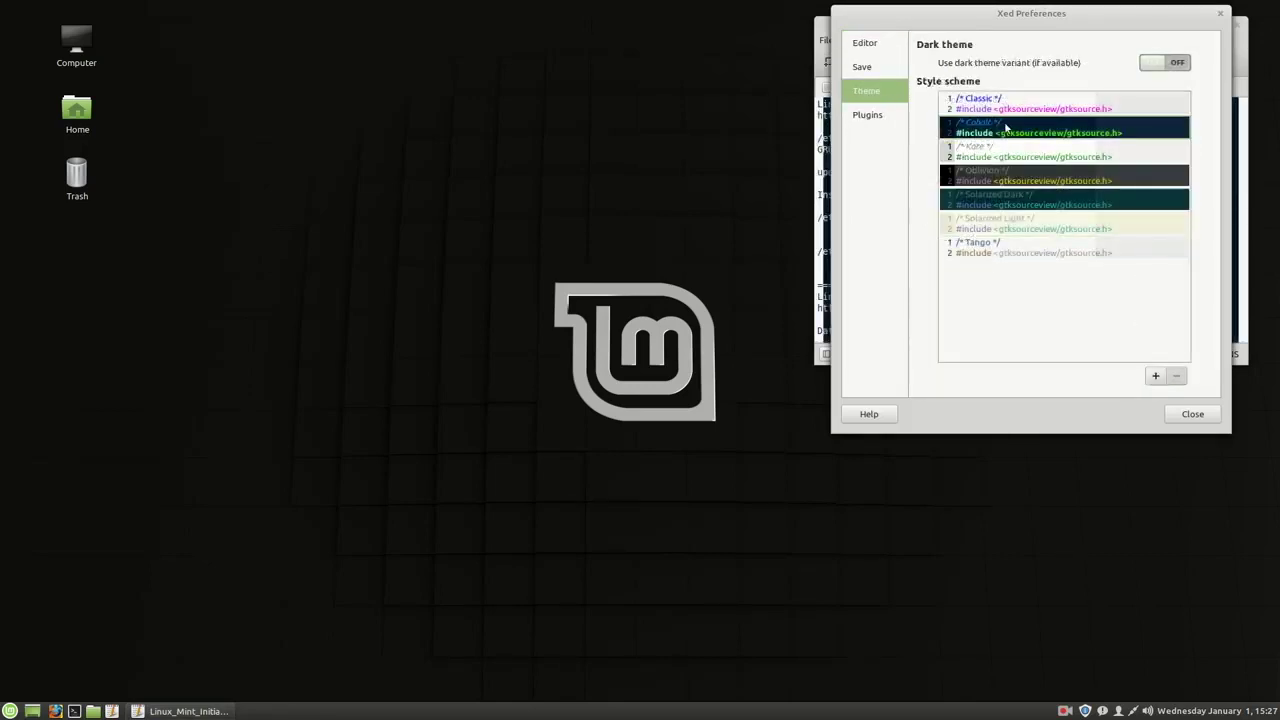
# - Turn on line numbers in the editor preferences and enlarge the document window beside the preferences dialog
pyautogui.moveTo(1030, 14); pyautogui.dragTo(433, 182)
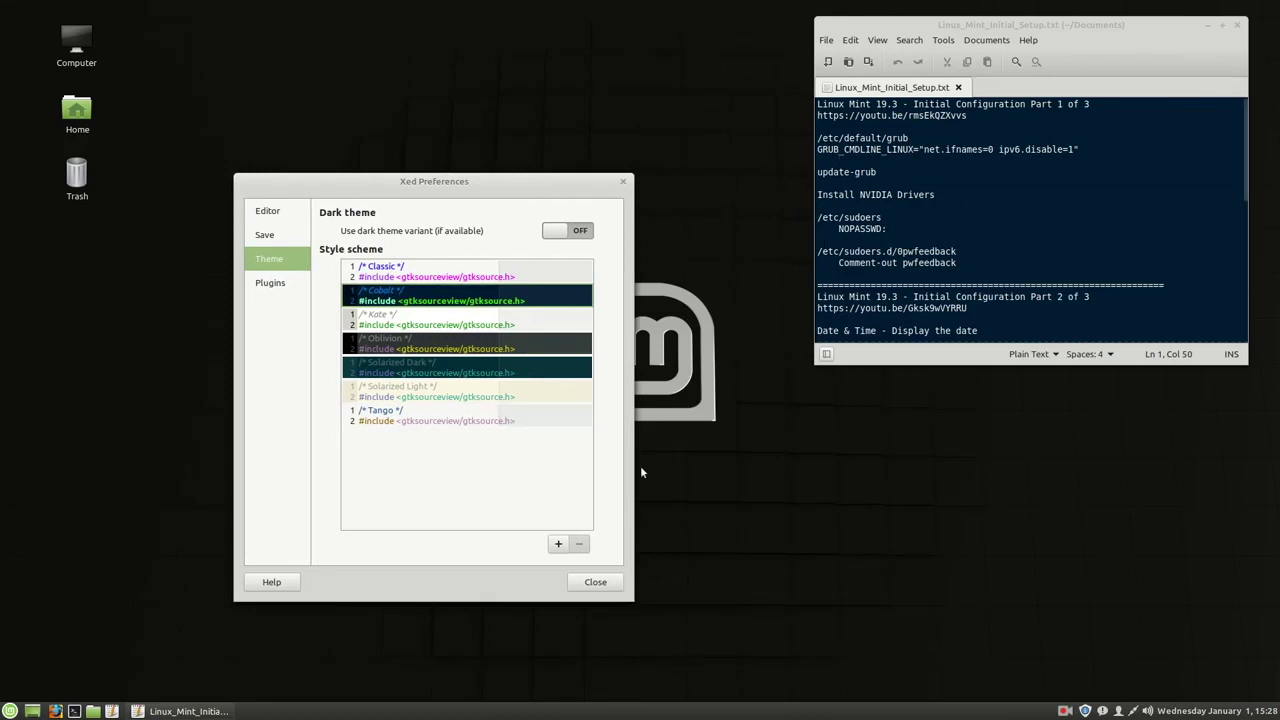
pyautogui.click(274, 213)
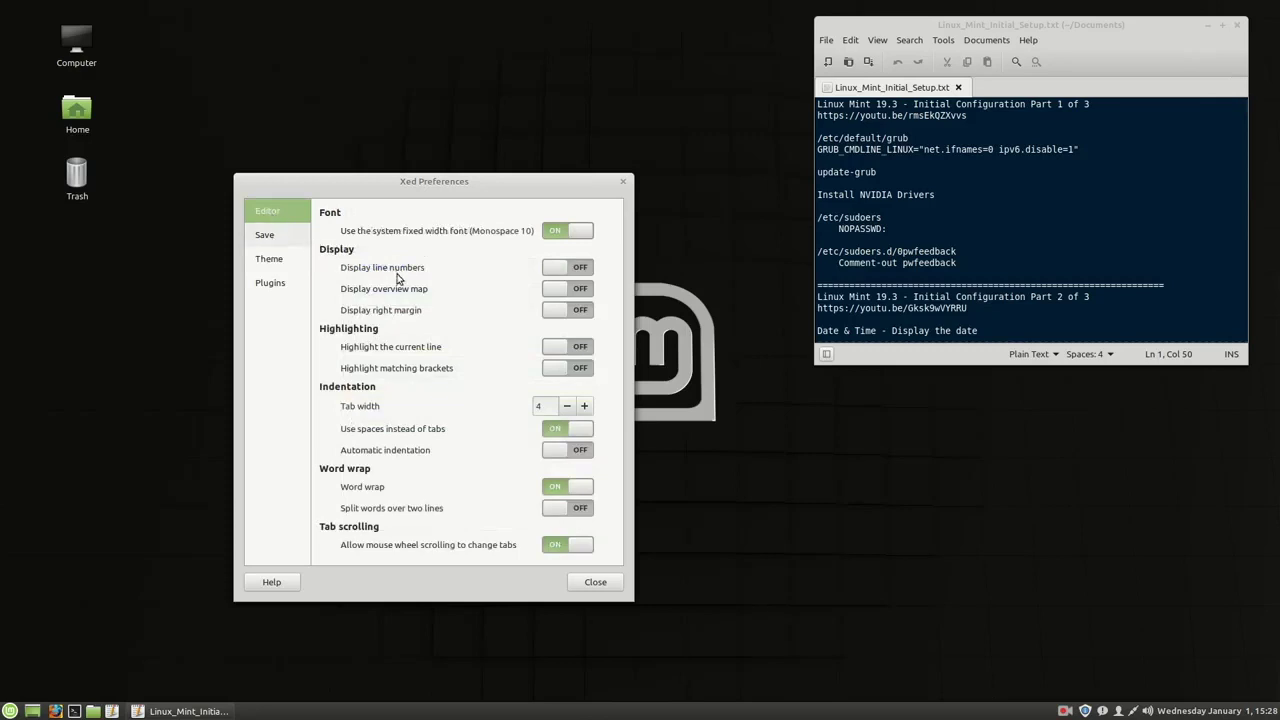
pyautogui.click(577, 270)
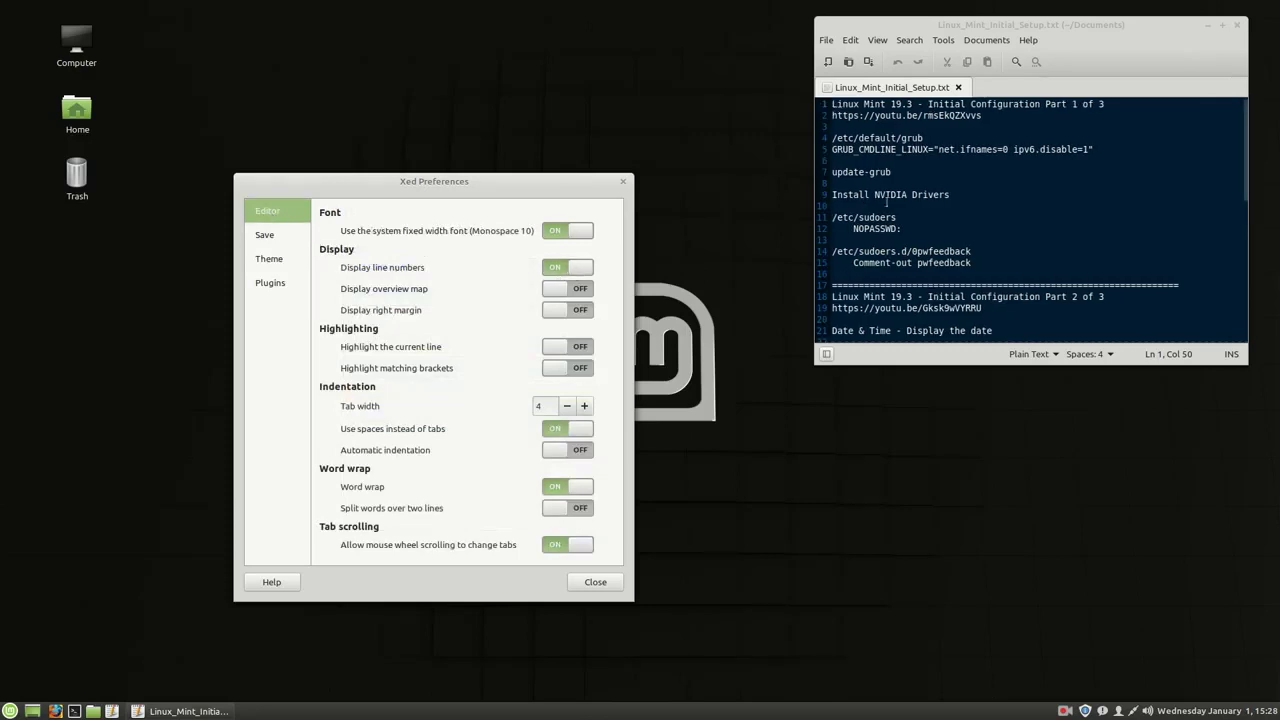
pyautogui.moveTo(813, 365); pyautogui.dragTo(493, 438)
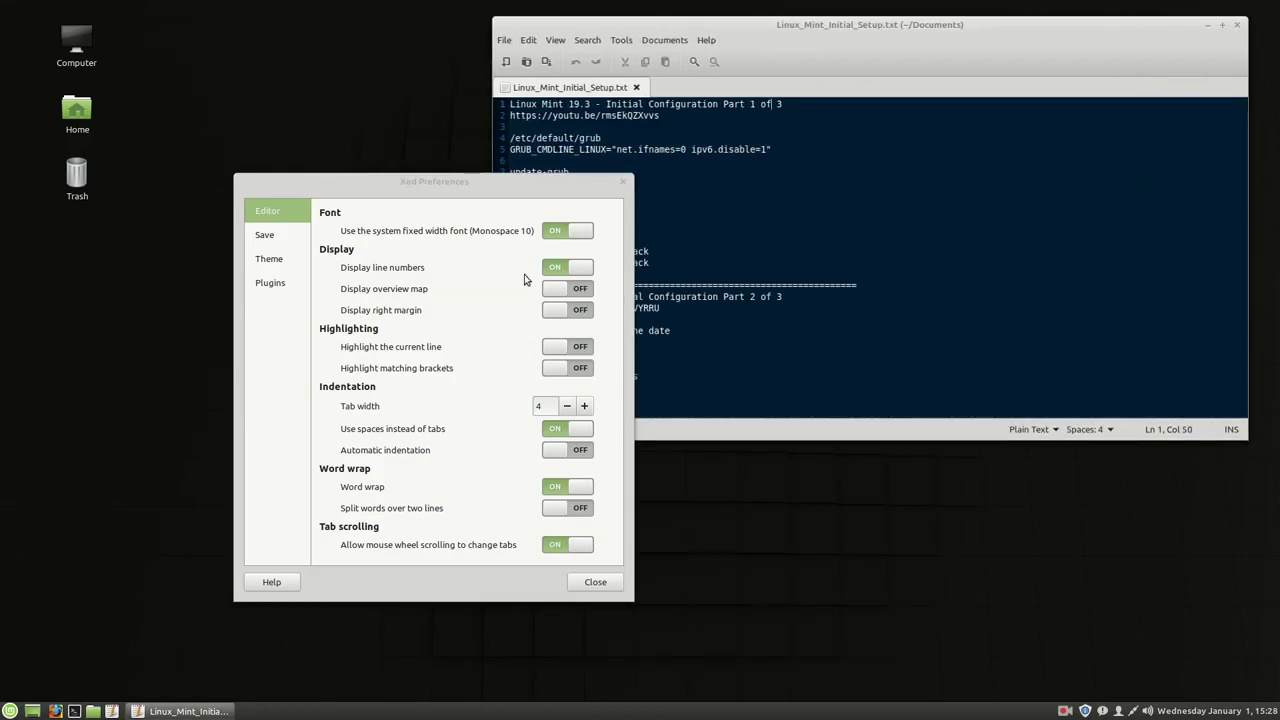
pyautogui.moveTo(490, 183); pyautogui.dragTo(324, 180)
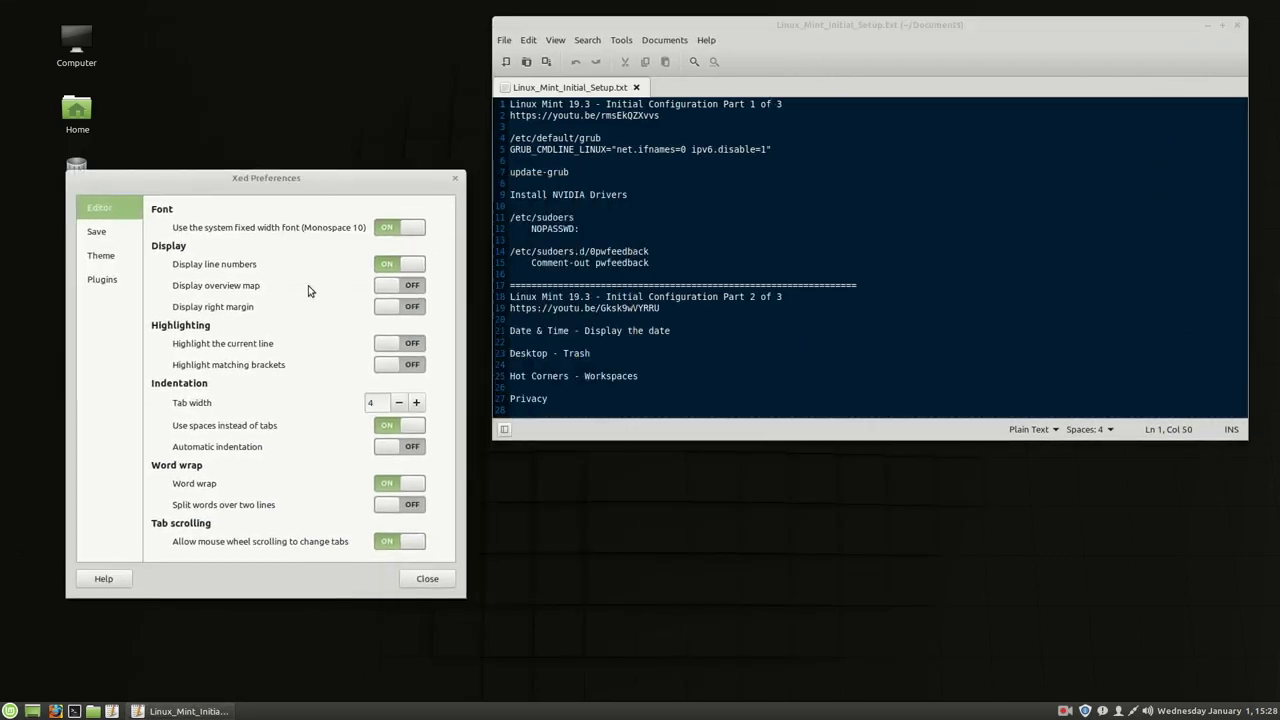
# - Preview the overview map and switch it back off, and turn on the right margin display for the document
pyautogui.click(400, 289)
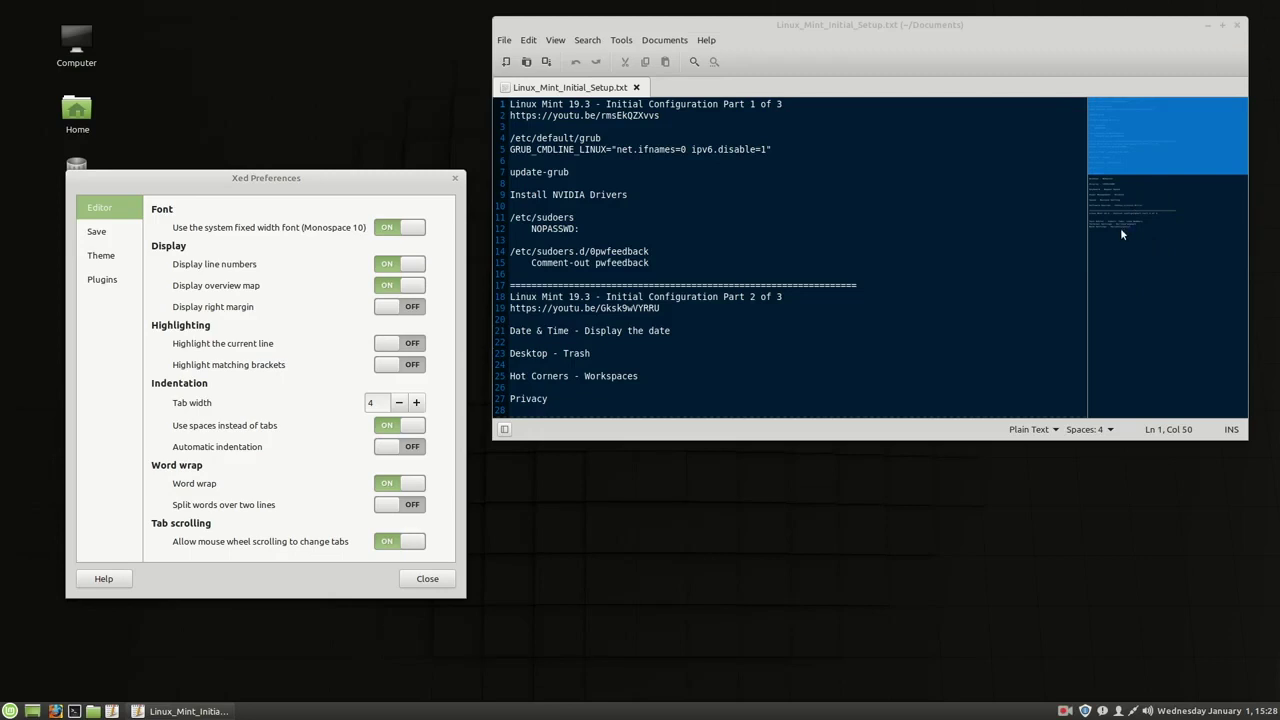
pyautogui.click(391, 289)
pyautogui.click(414, 309)
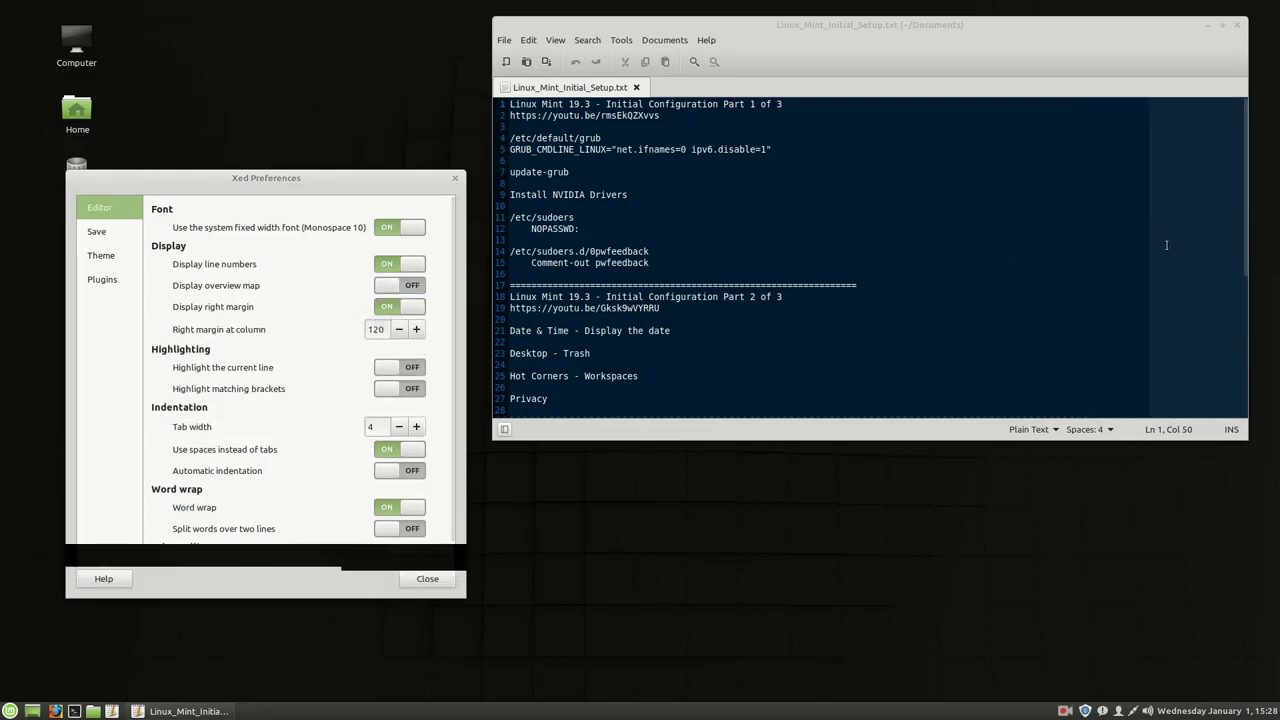
pyautogui.click(1150, 203)
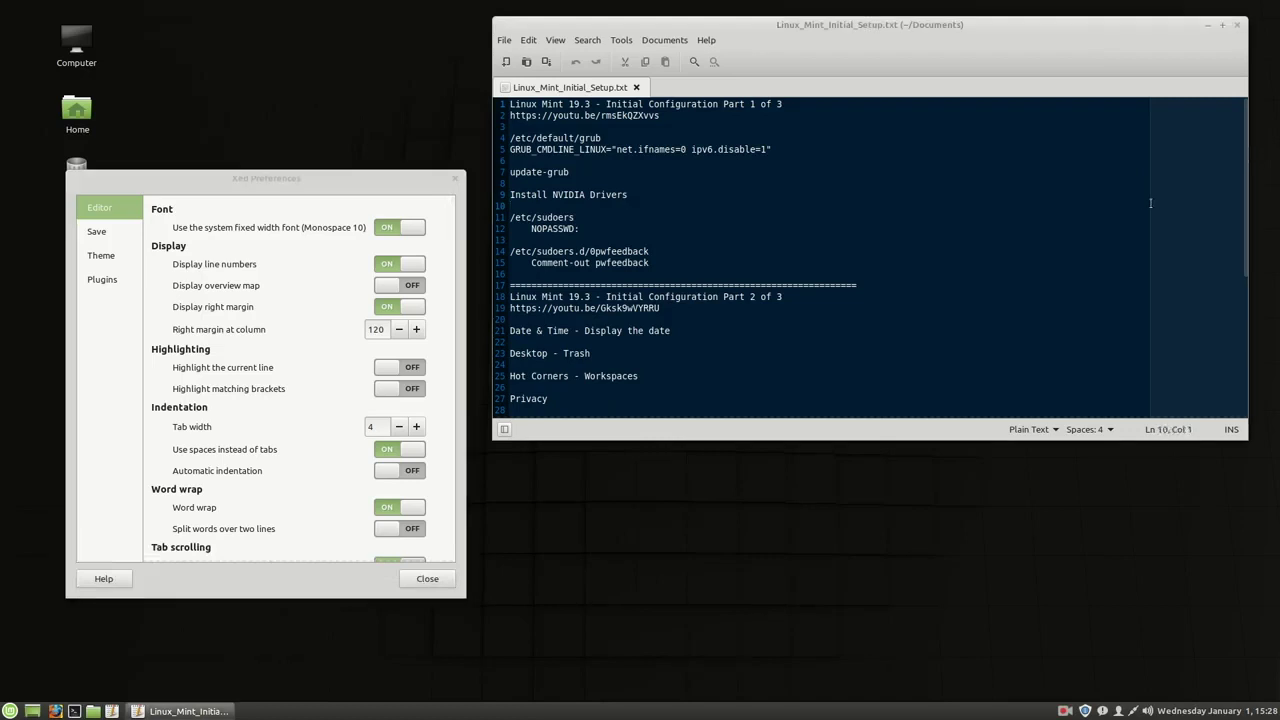
pyautogui.moveTo(1112, 236); pyautogui.dragTo(1130, 268)
pyautogui.click(1154, 190)
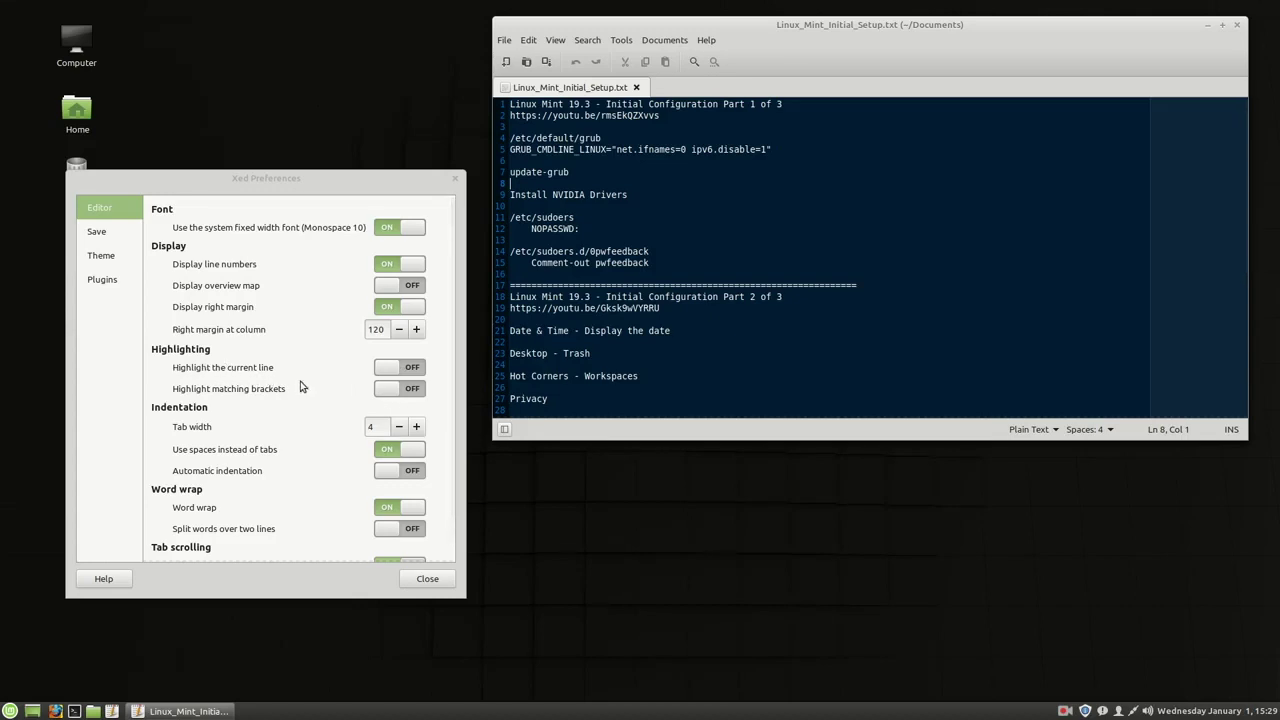
# - Turn off spaces instead of tabs, insert a test tab before the Part 2 heading, and undo that indentation
pyautogui.click(390, 452)
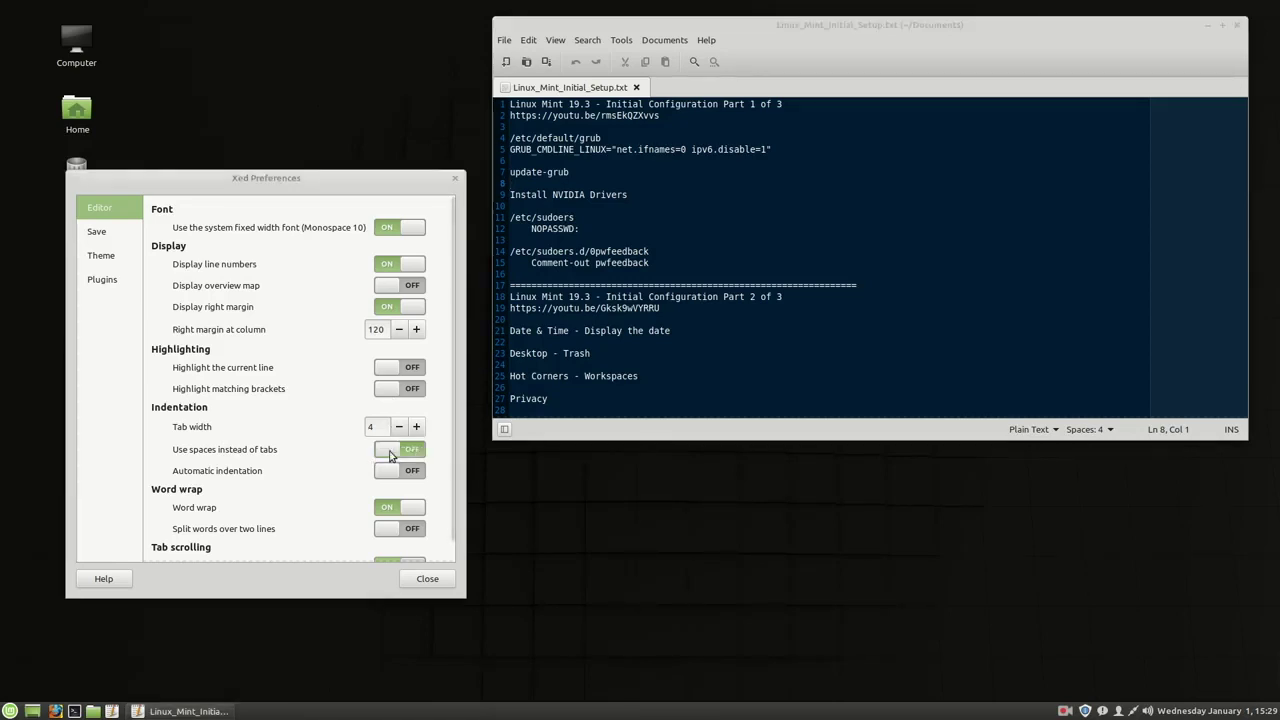
pyautogui.click(510, 297)
pyautogui.press('Tab')
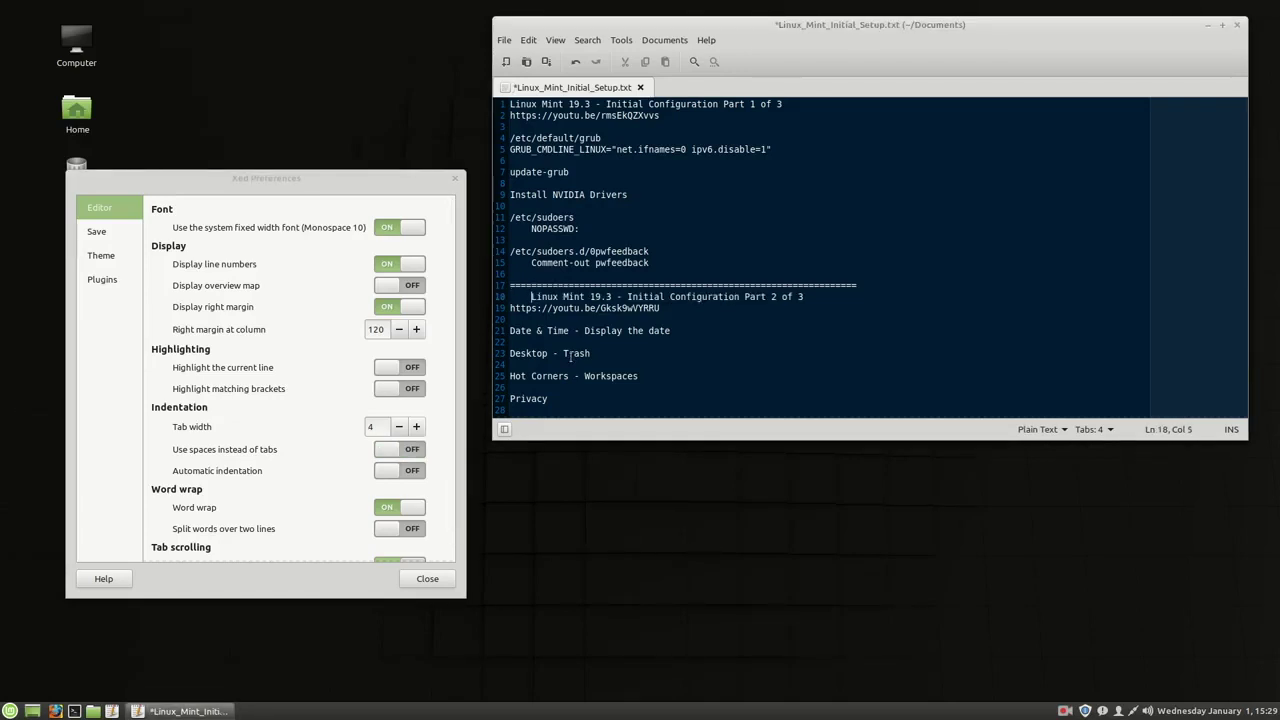
pyautogui.hotkey('ctrl', 'z')
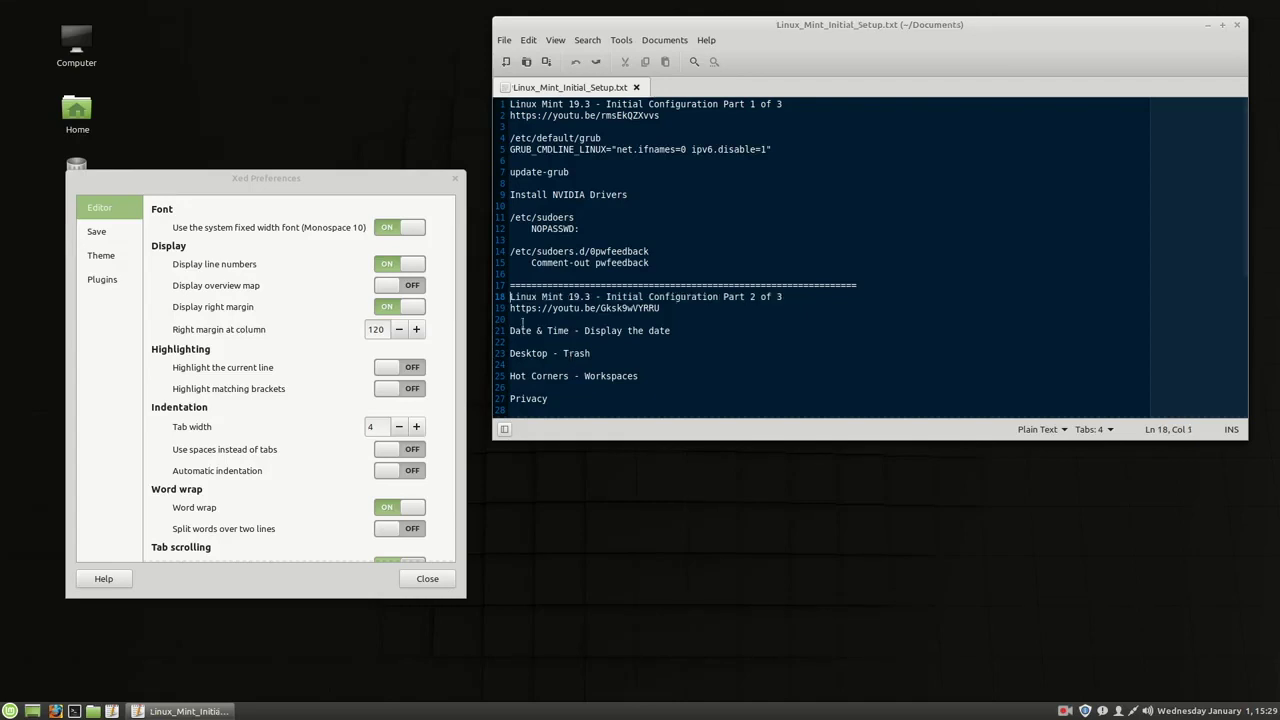
# - Turn spaces instead of tabs back on, indent the Part 2 heading once, and step back through the inserted spaces
pyautogui.click(399, 449)
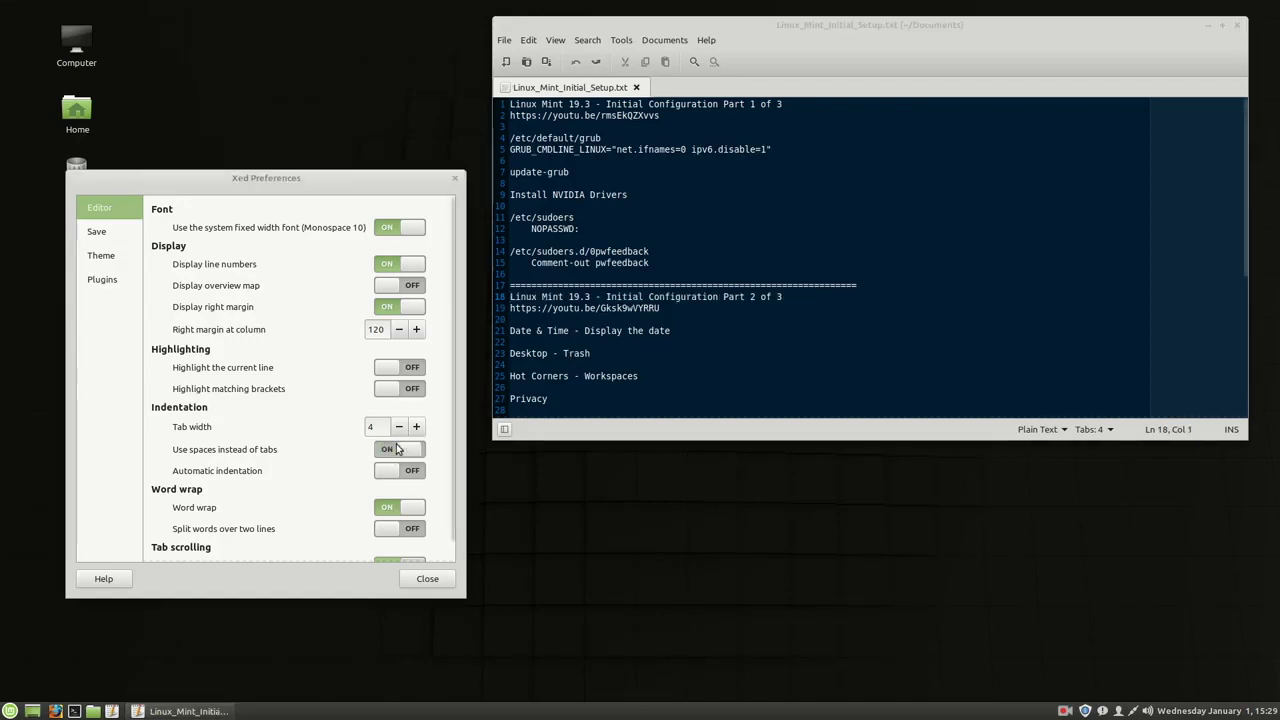
pyautogui.click(512, 297)
pyautogui.press('Tab')
pyautogui.press('Left')
pyautogui.press('Left')
pyautogui.press('Left')
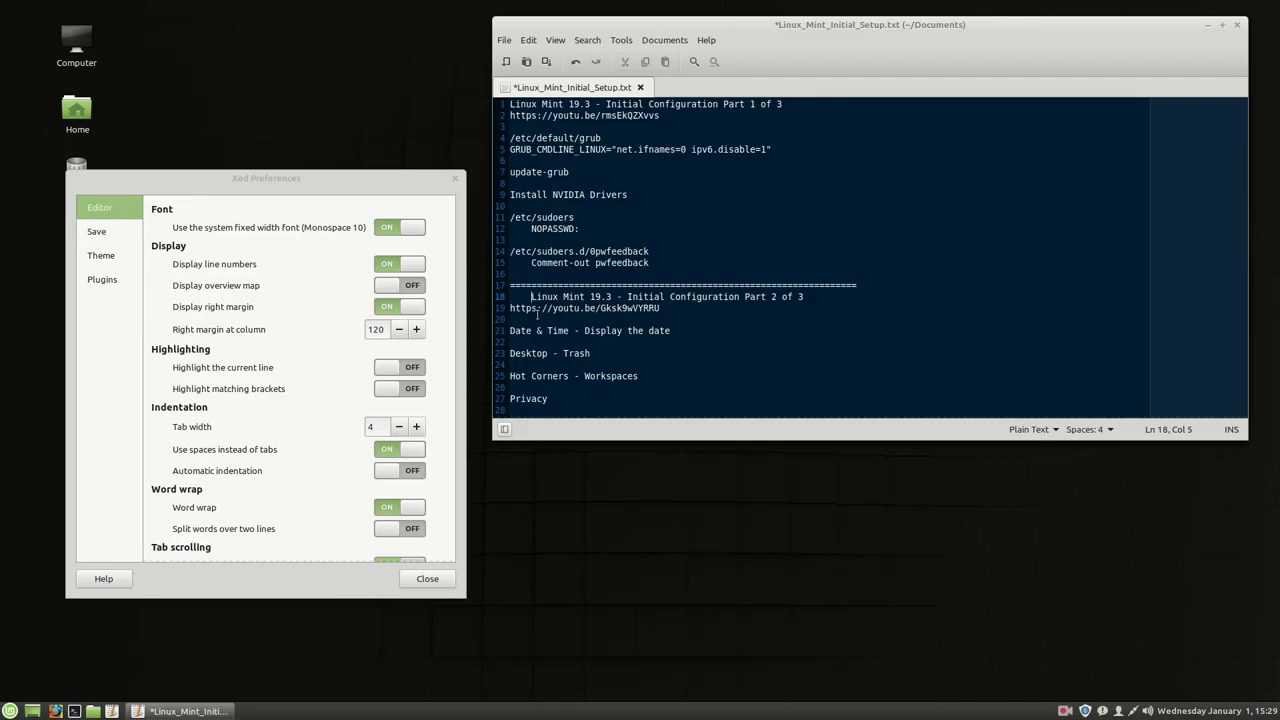
# - Turn off spaces instead of tabs and delete the test indentation before the Part 2 heading
pyautogui.click(399, 449)
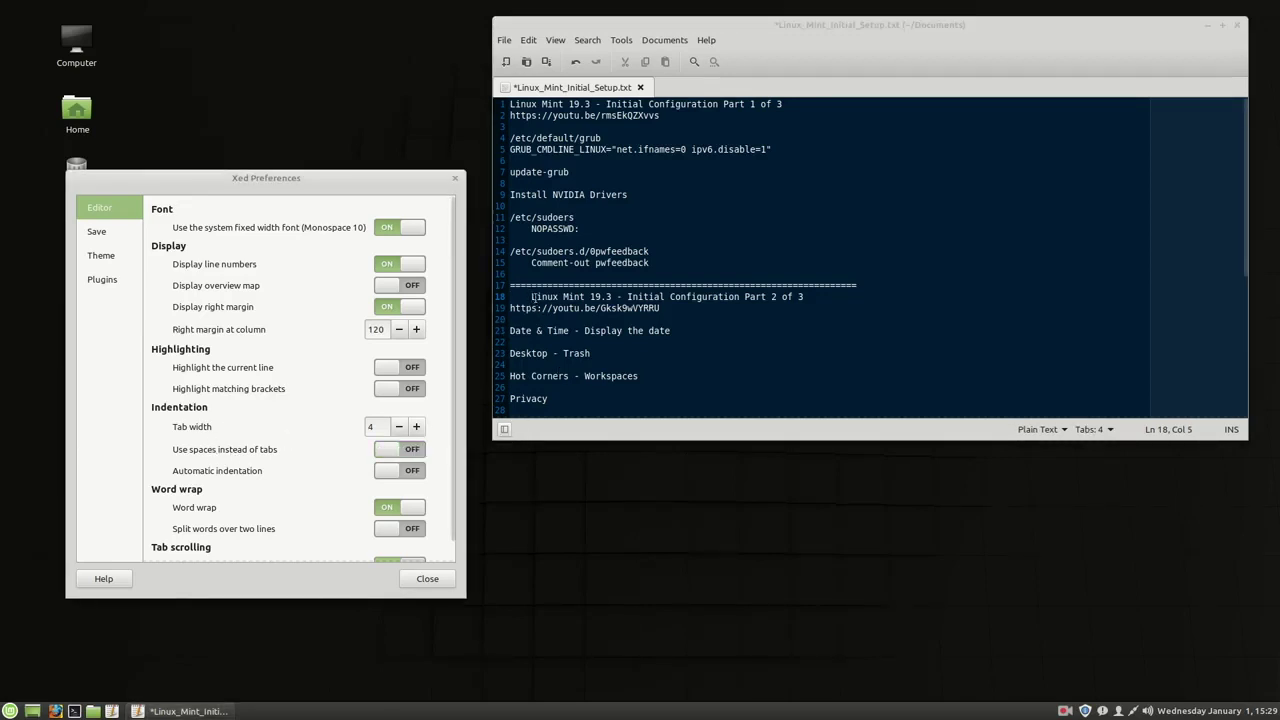
pyautogui.moveTo(533, 297); pyautogui.dragTo(510, 297)
pyautogui.press('BackSpace')
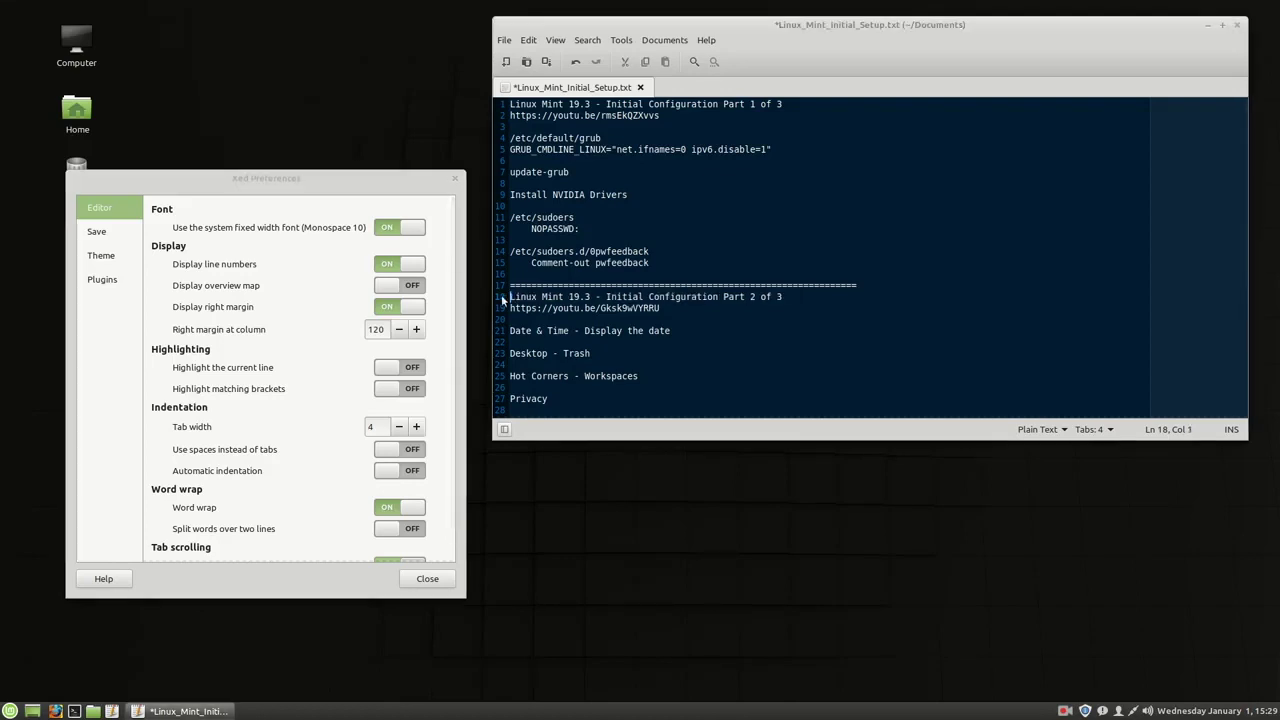
# - Review the end of the notes, the remaining editor preferences, and the file saving options
pyautogui.scroll(-5, 718, 306)
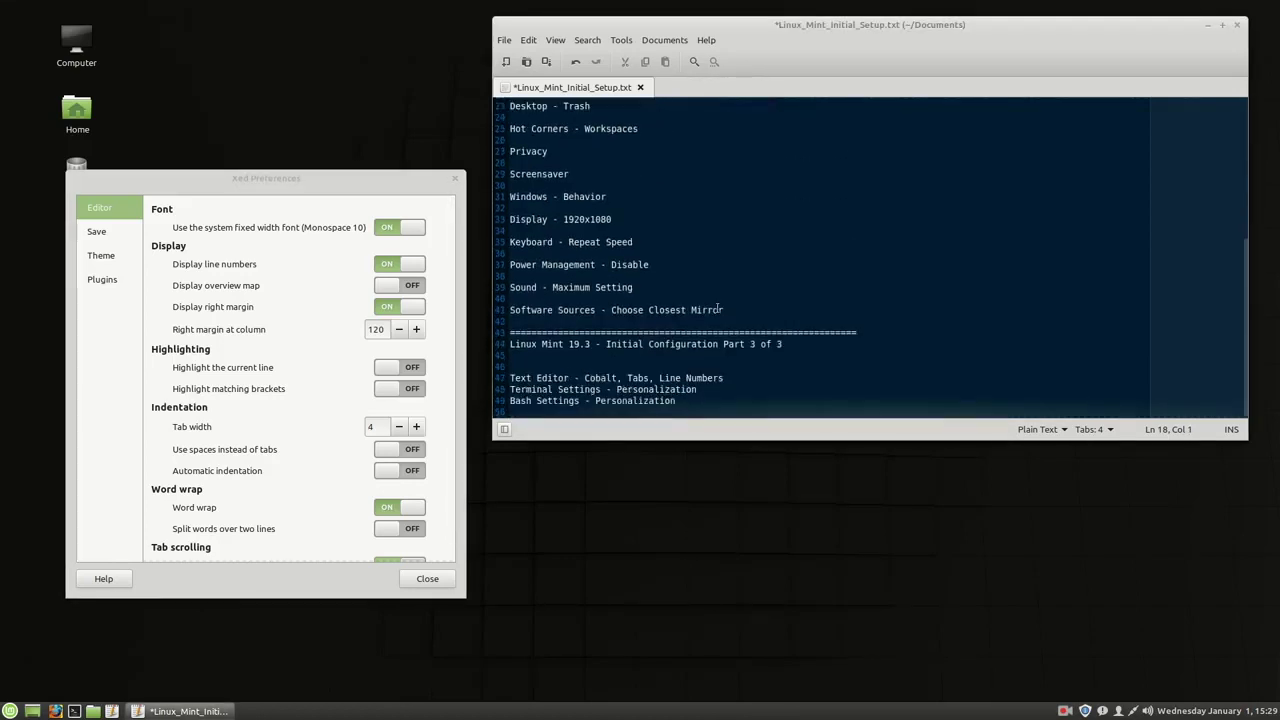
pyautogui.scroll(-1, 250, 491)
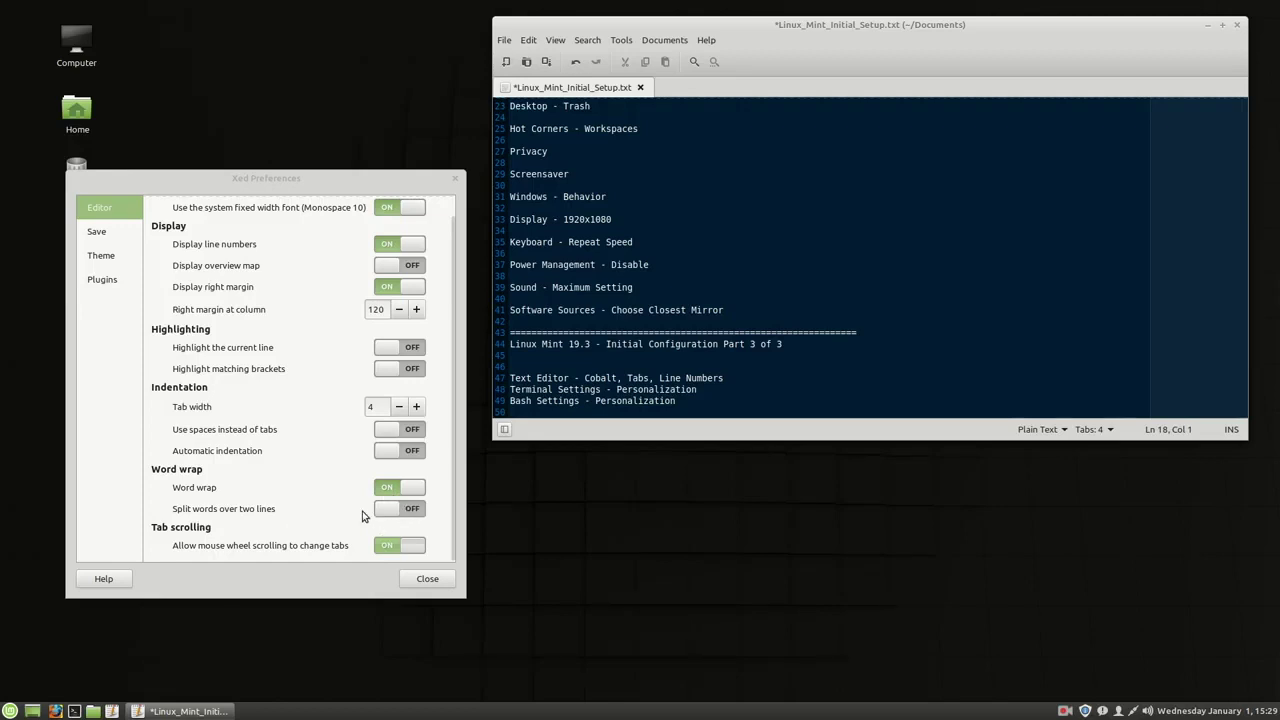
pyautogui.scroll(2, 838, 280)
pyautogui.scroll(-2, 833, 265)
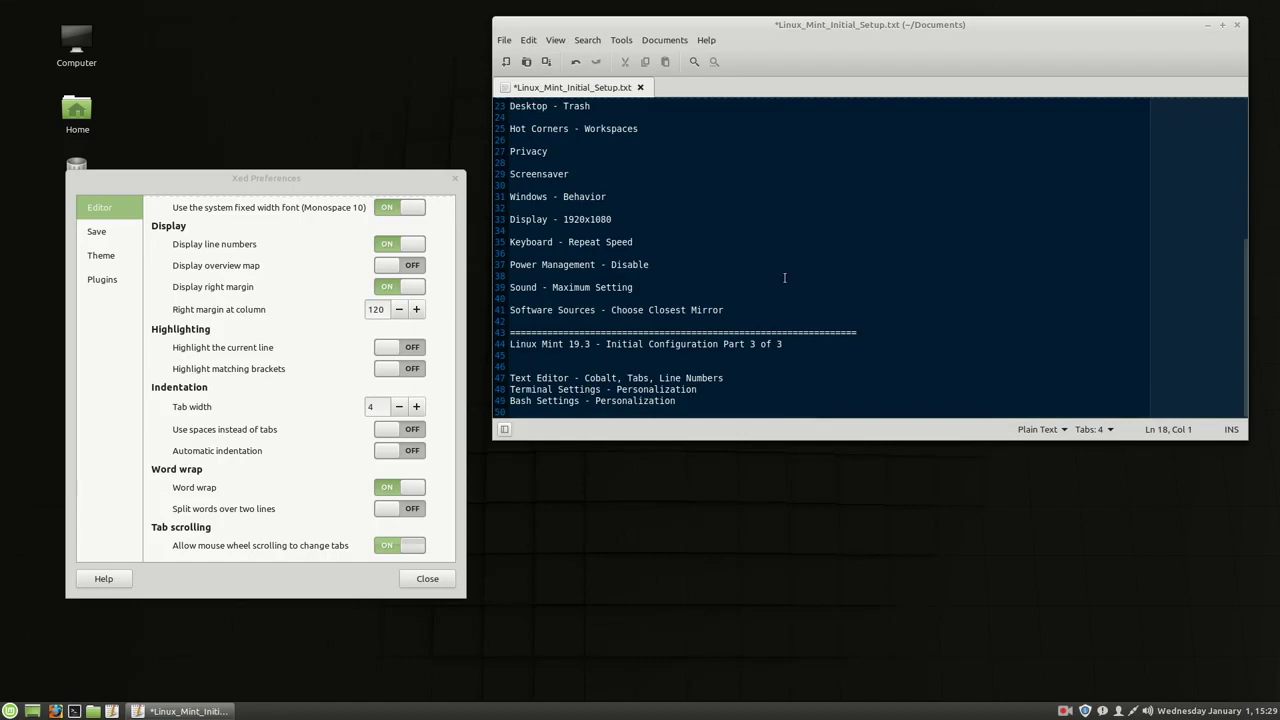
pyautogui.click(100, 232)
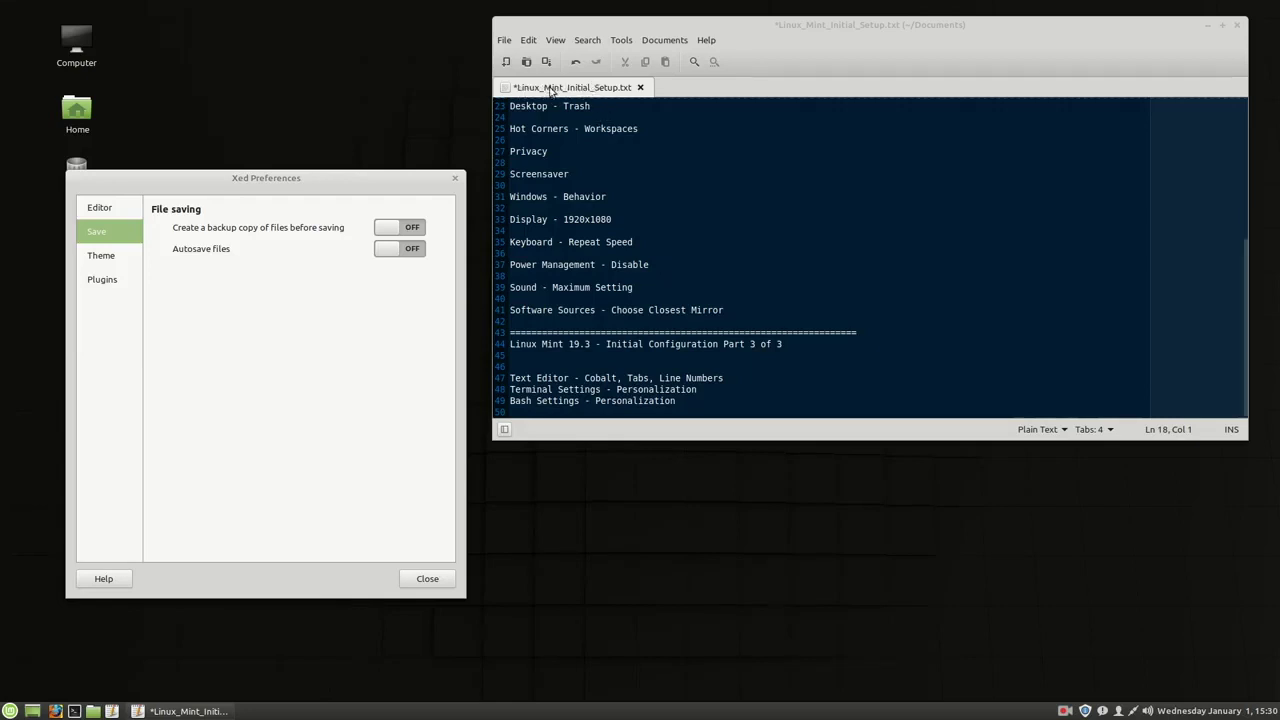
# - Undo the remaining test edits on the Part 2 heading line and close the preferences dialog
pyautogui.scroll(7, 648, 304)
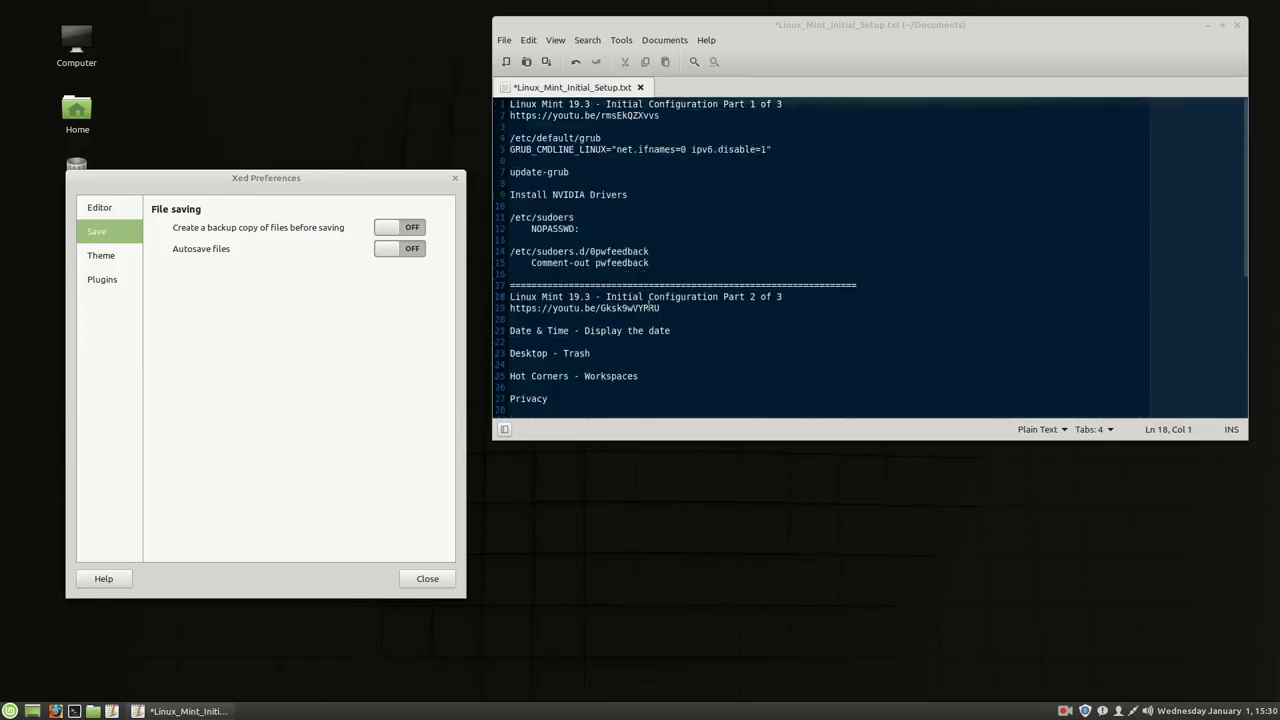
pyautogui.scroll(-7, 648, 304)
pyautogui.click(575, 62)
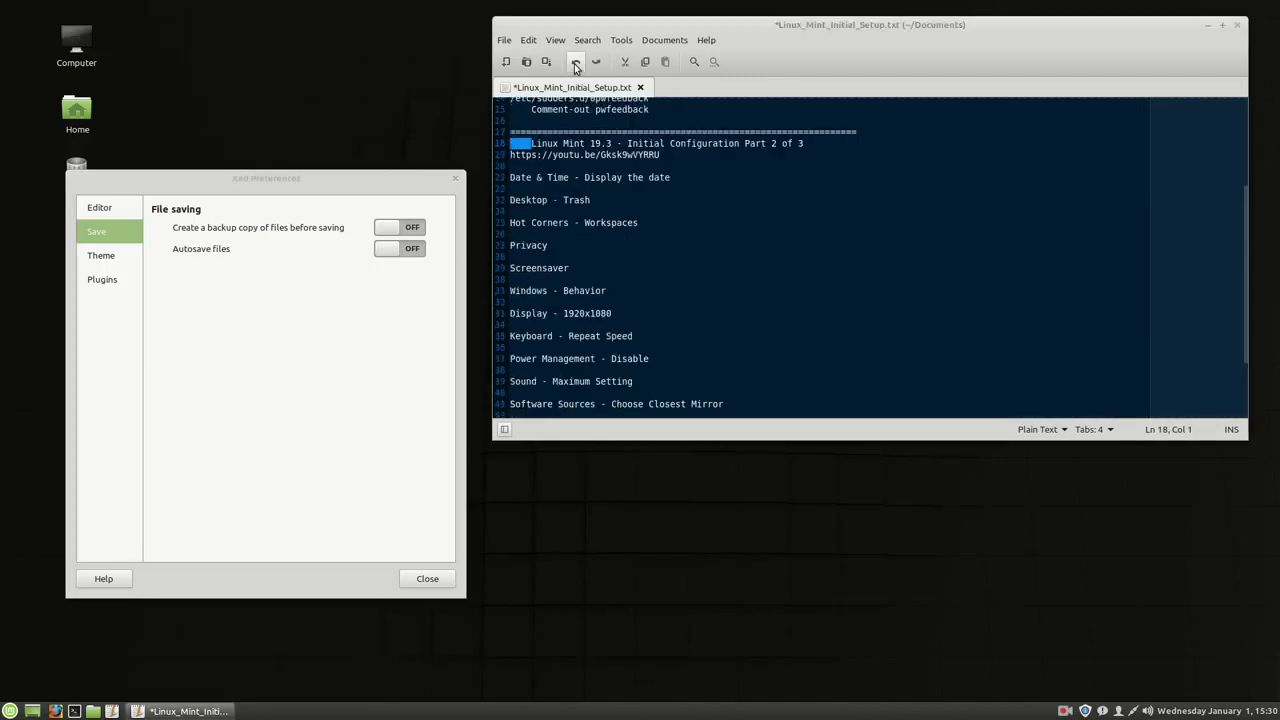
pyautogui.click(575, 62)
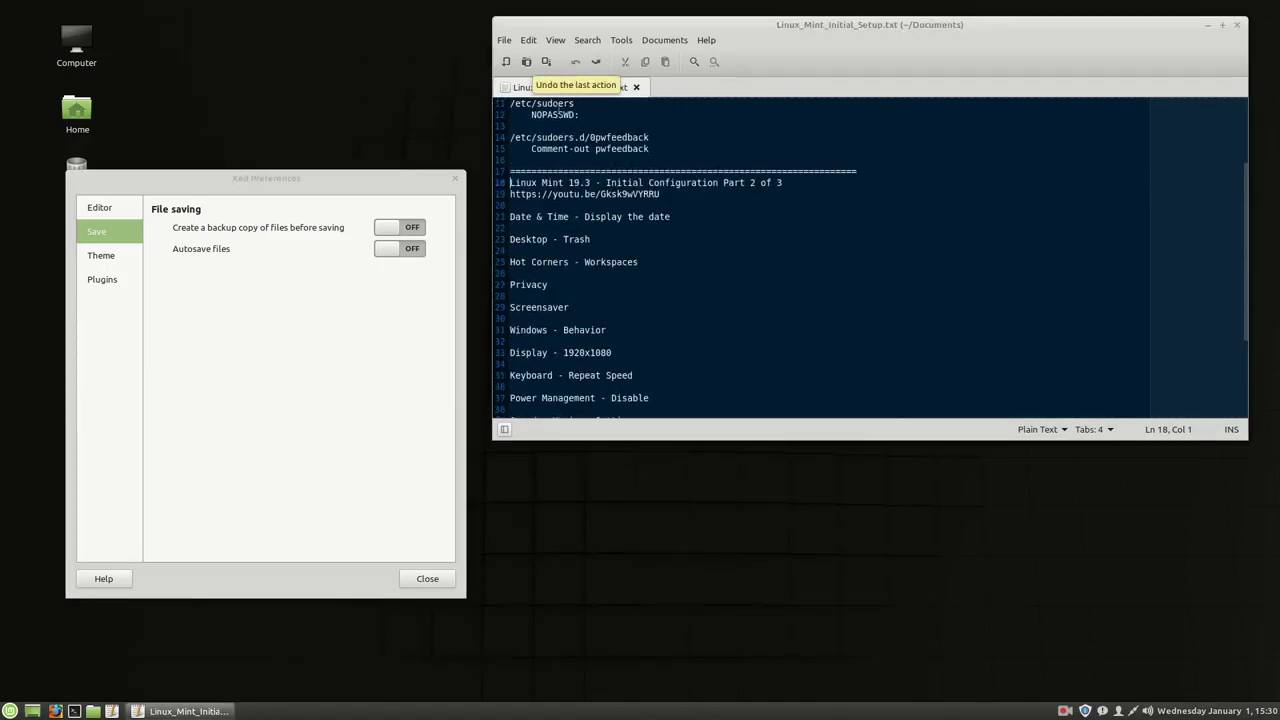
pyautogui.click(668, 262)
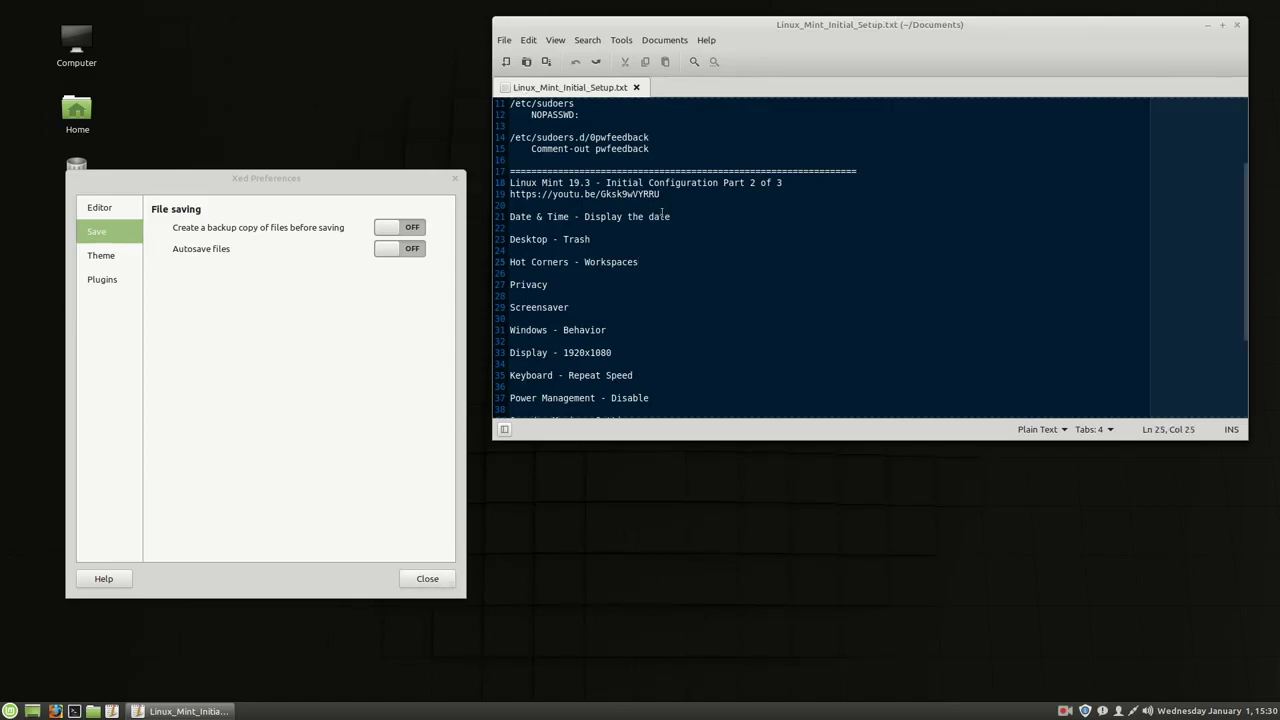
pyautogui.scroll(-4, 700, 250)
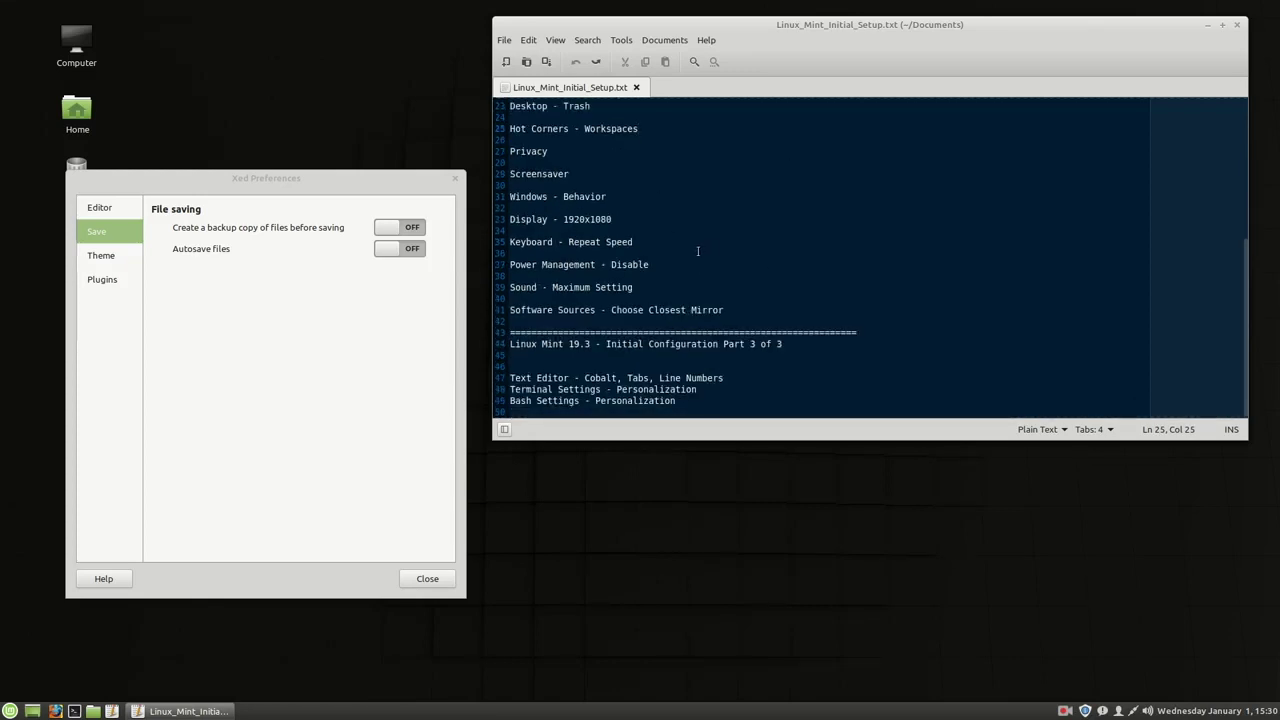
pyautogui.click(425, 578)
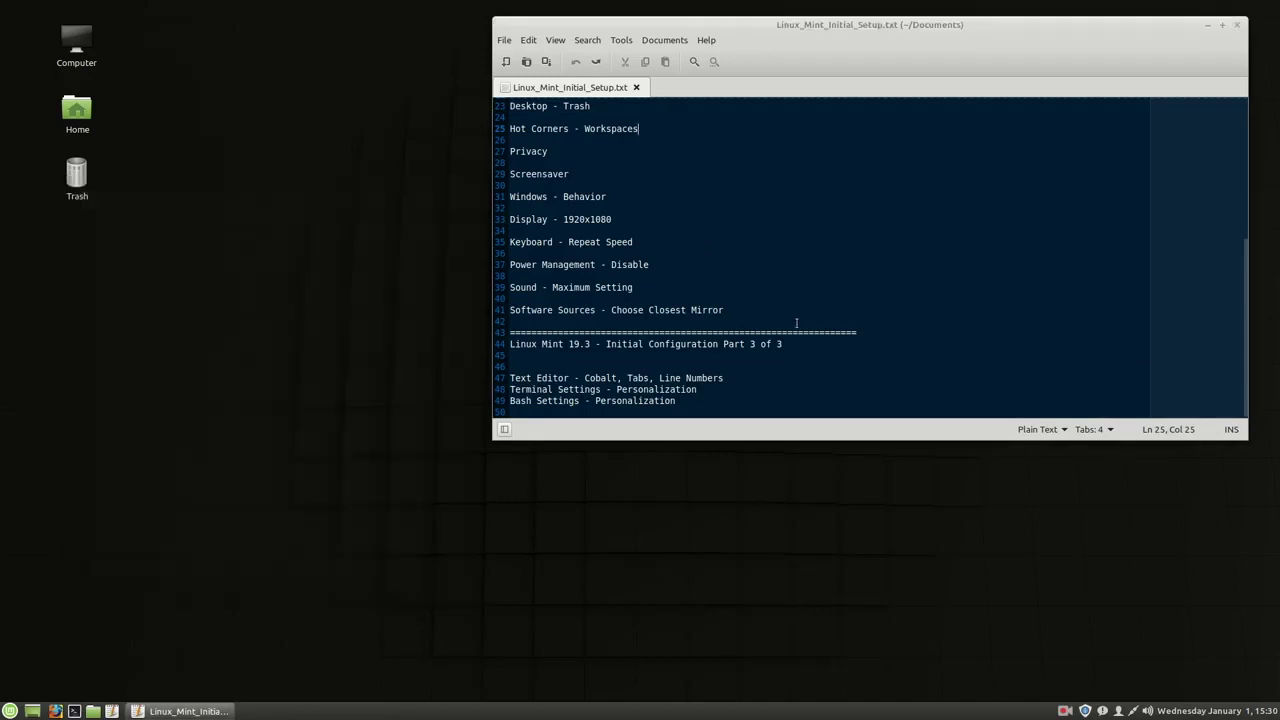
# - Highlight the Terminal Settings line in the notes and locate Terminal among the installed applications by search and under Administration
pyautogui.tripleClick(544, 390)
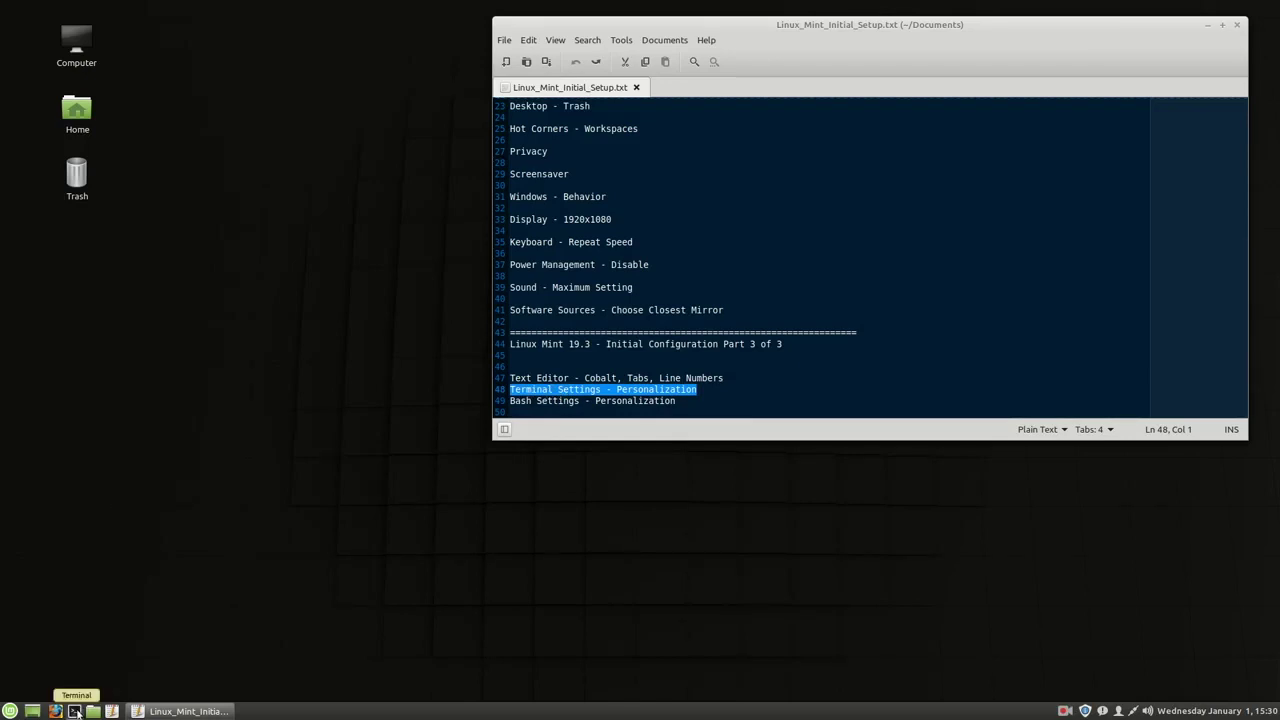
pyautogui.click(10, 711)
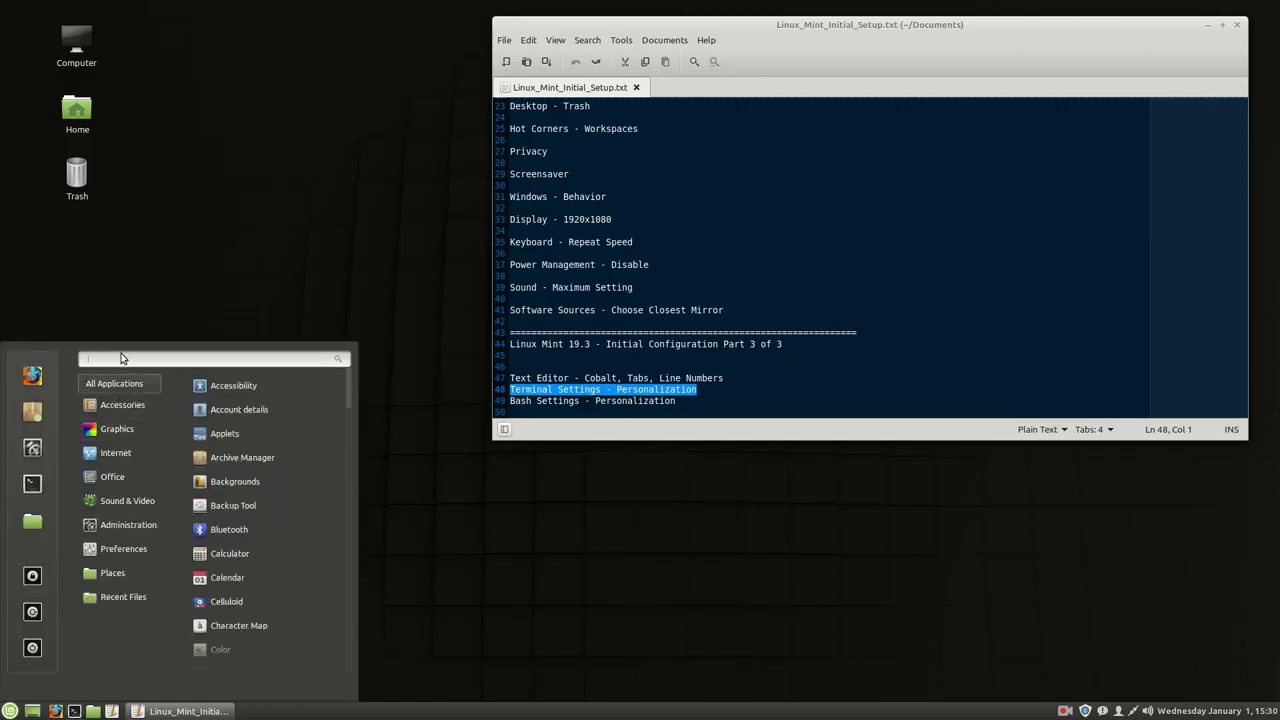
pyautogui.write('termi')
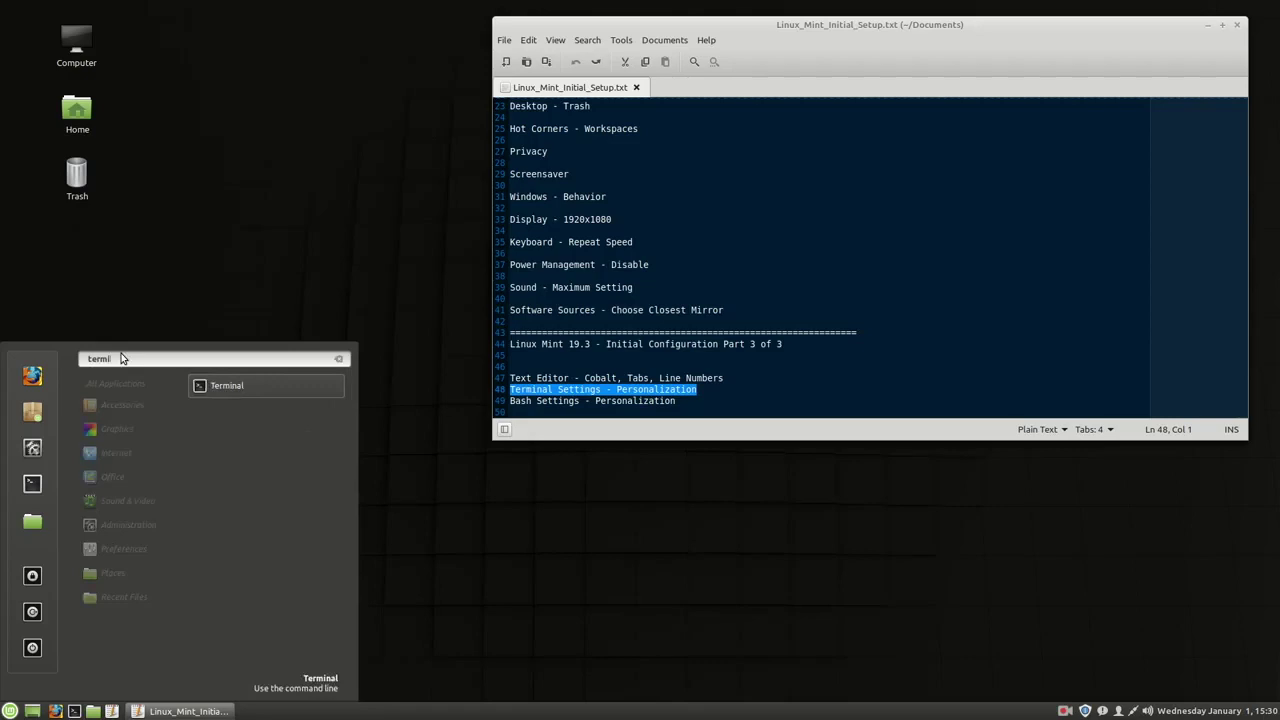
pyautogui.click(341, 362)
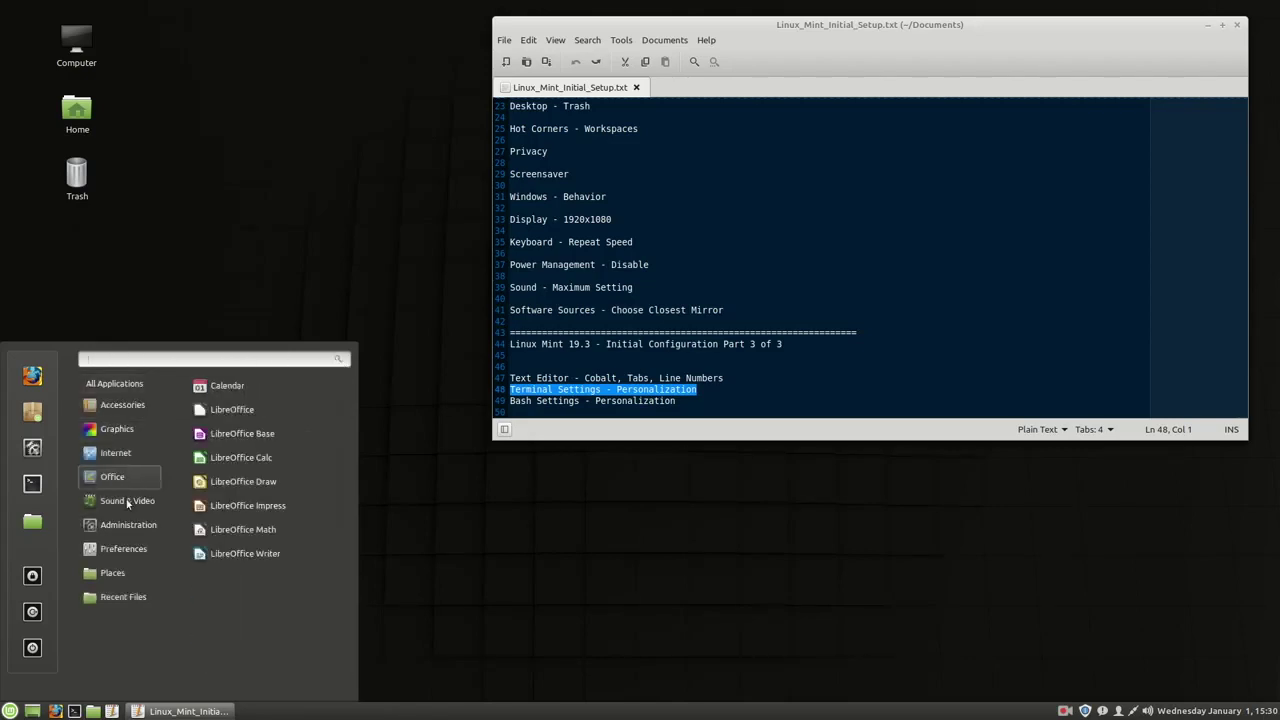
pyautogui.moveTo(128, 526)
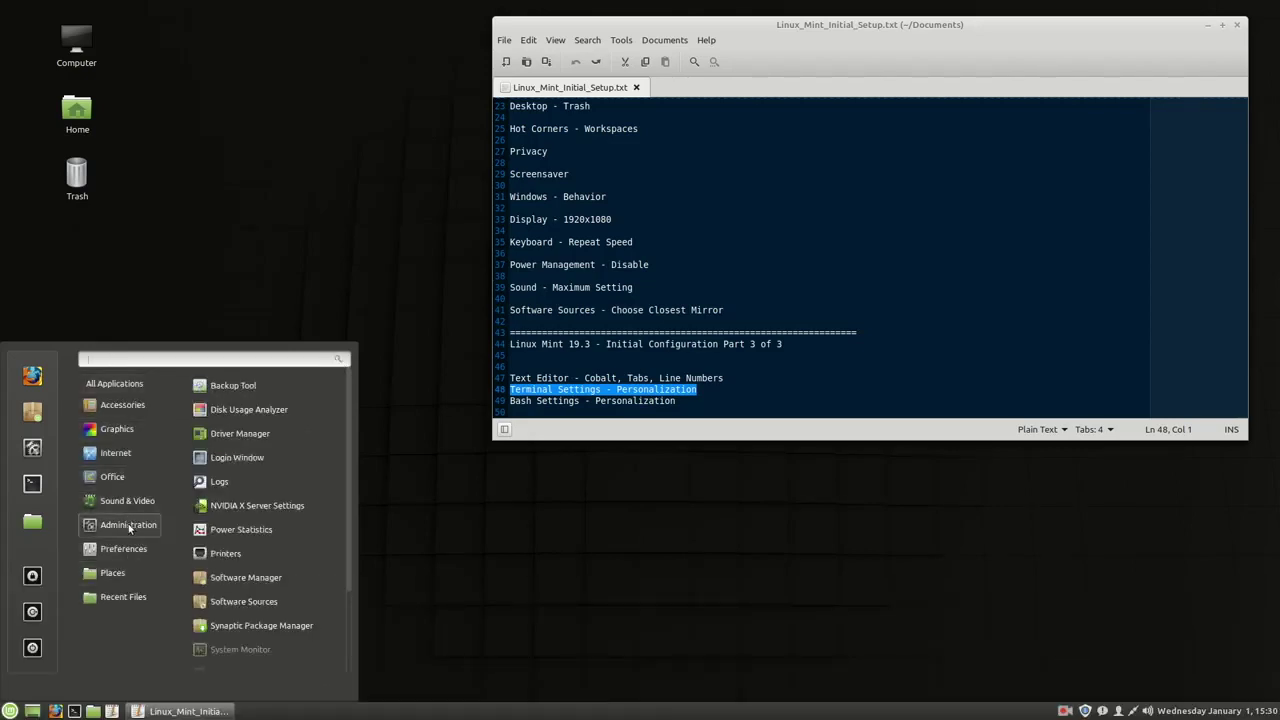
pyautogui.scroll(-2, 255, 540)
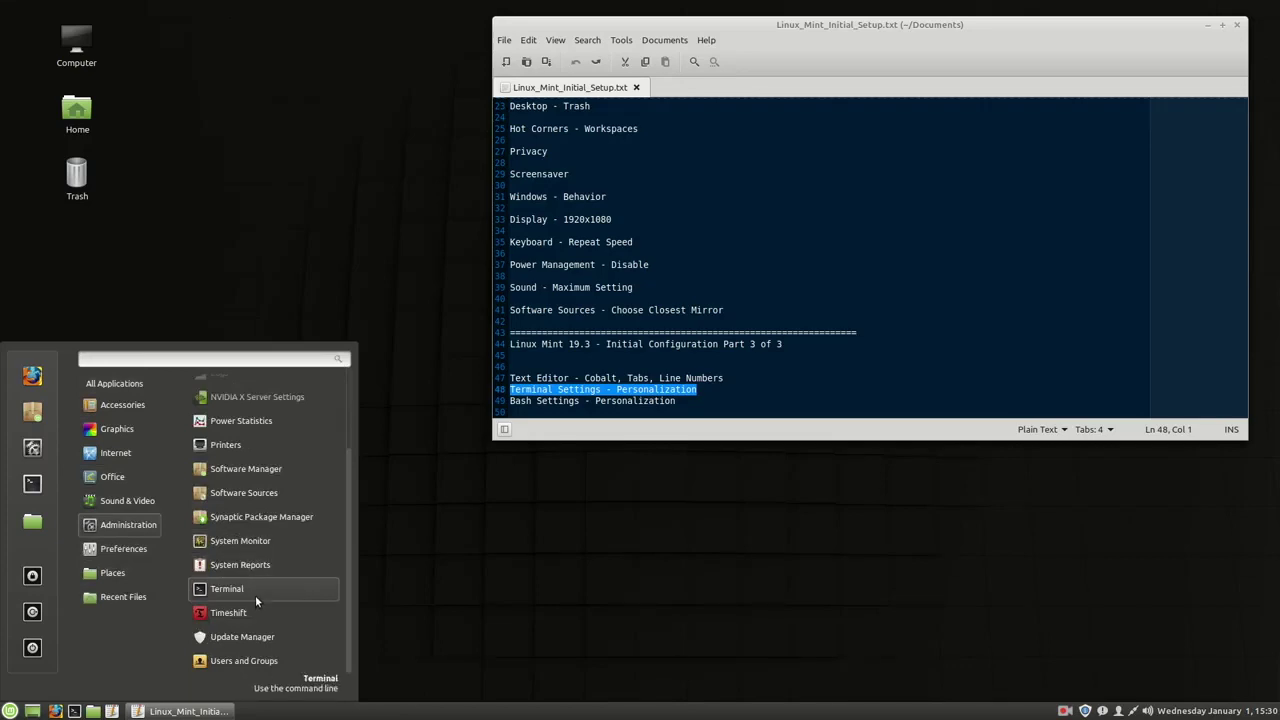
# - Open a terminal window and move it toward the middle of the desktop
pyautogui.click(433, 567)
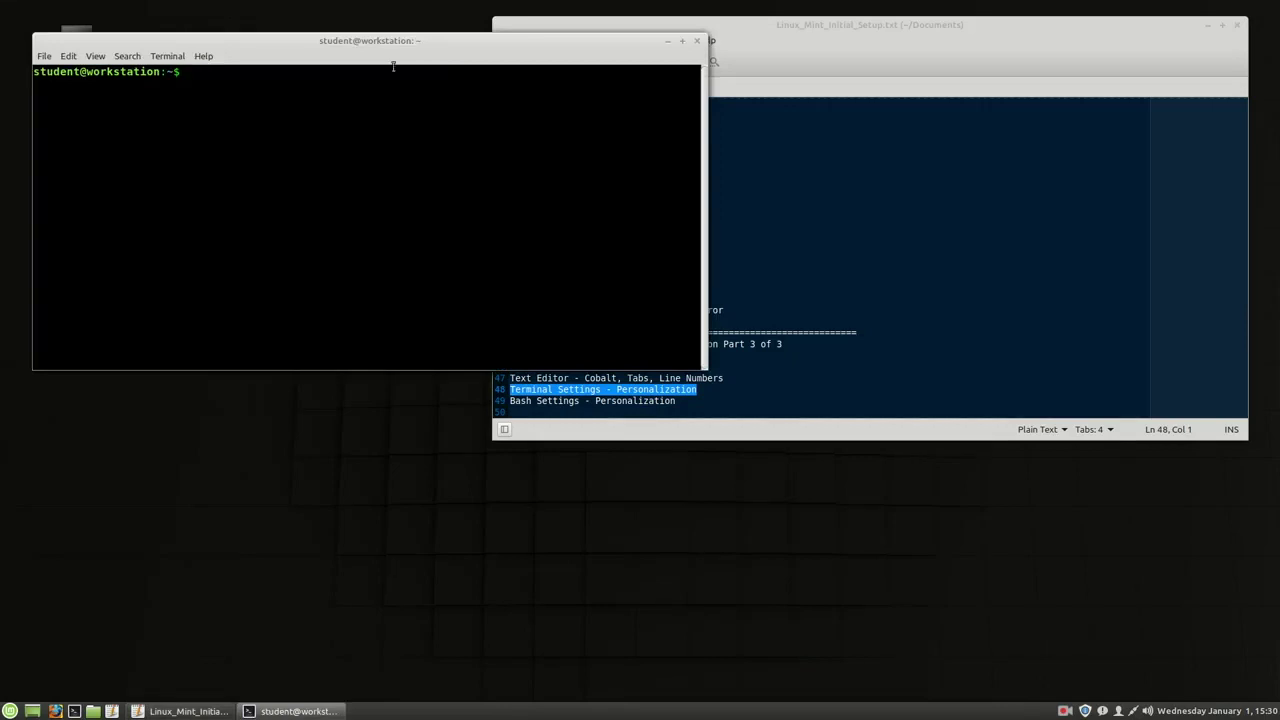
pyautogui.moveTo(257, 43); pyautogui.dragTo(420, 225)
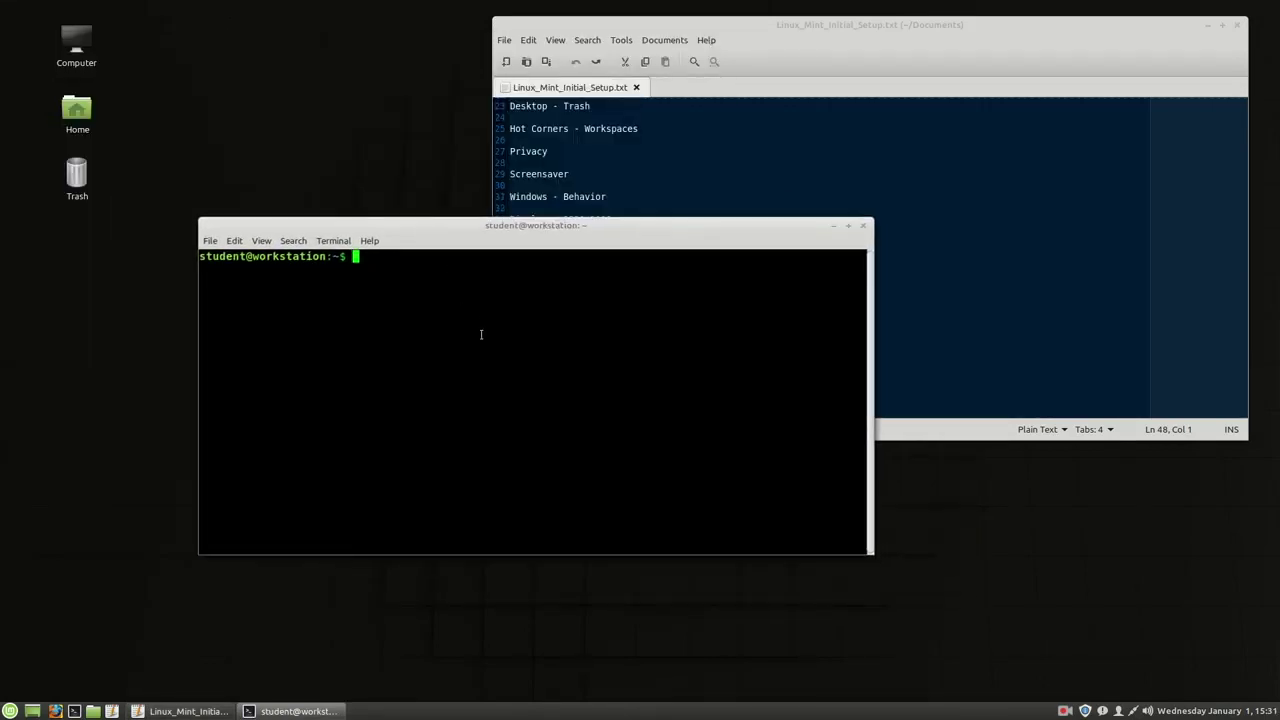
pyautogui.moveTo(478, 234); pyautogui.dragTo(466, 267)
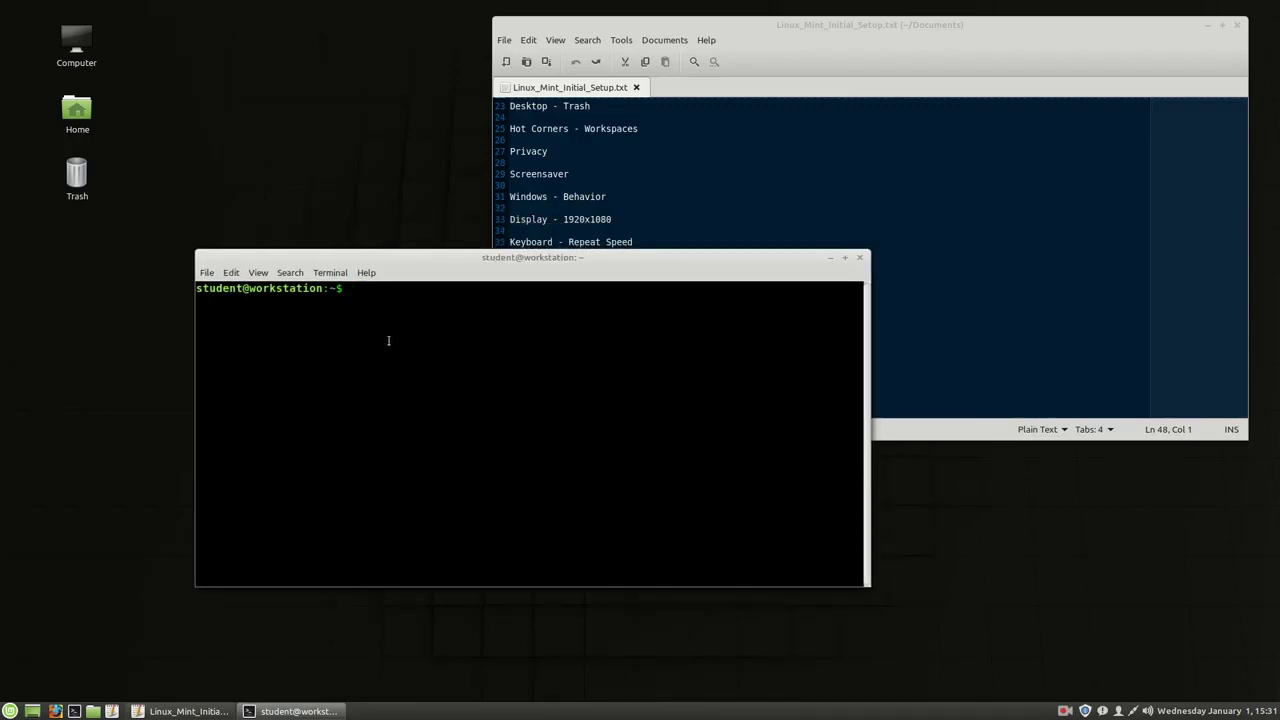
# - Open the terminal's profile preferences, select the initial column count, and move the dialog to reveal the terminal behind it
pyautogui.click(233, 274)
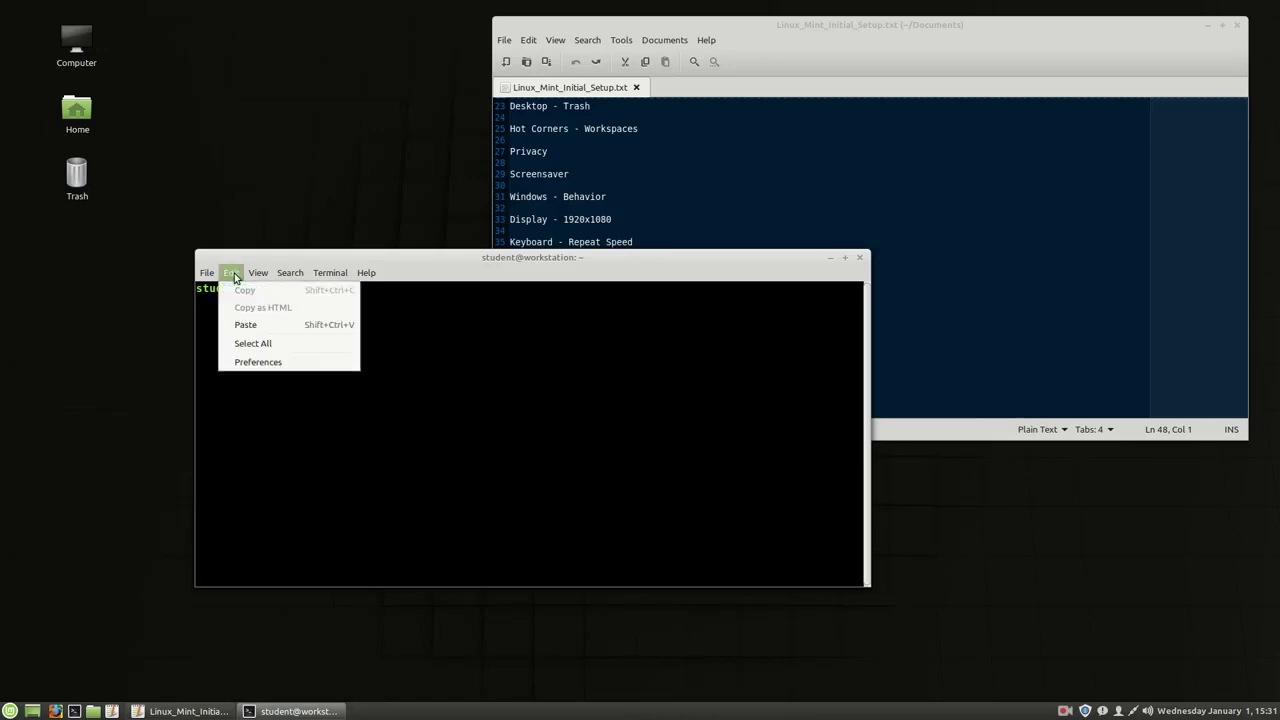
pyautogui.click(247, 364)
pyautogui.moveTo(282, 44); pyautogui.dragTo(642, 261)
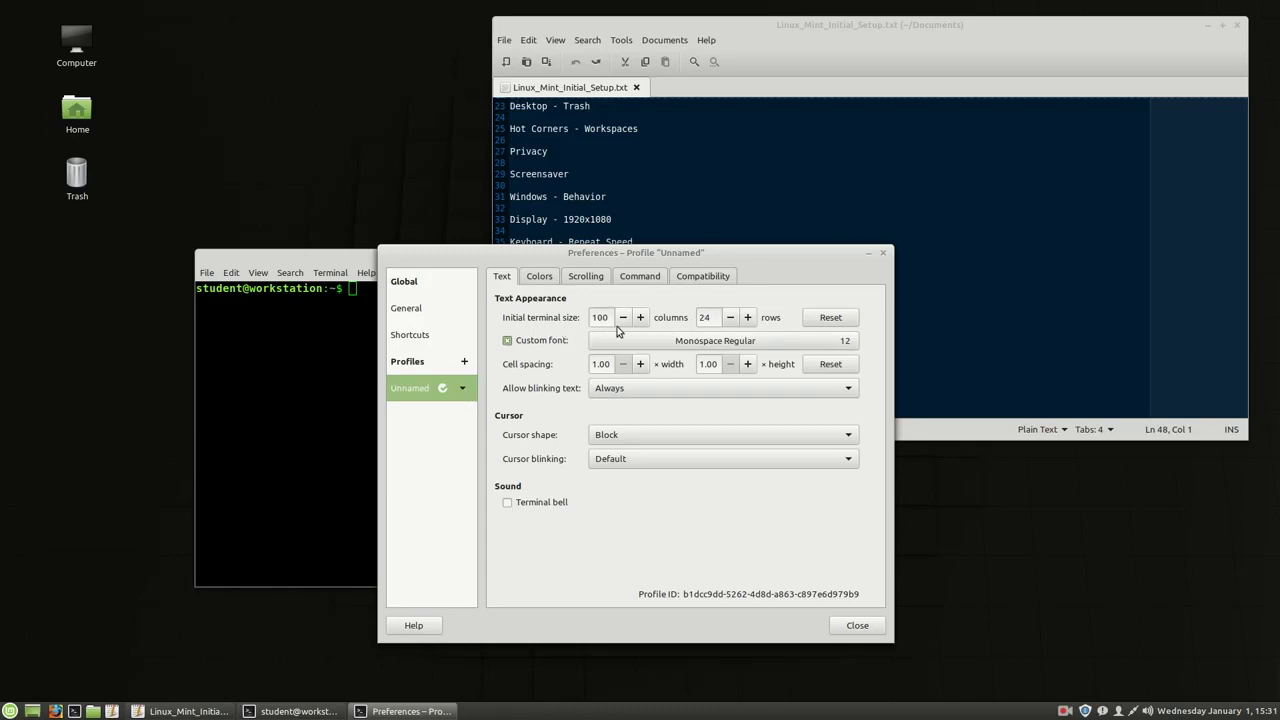
pyautogui.moveTo(609, 317); pyautogui.dragTo(590, 318)
pyautogui.moveTo(637, 254); pyautogui.dragTo(595, 318)
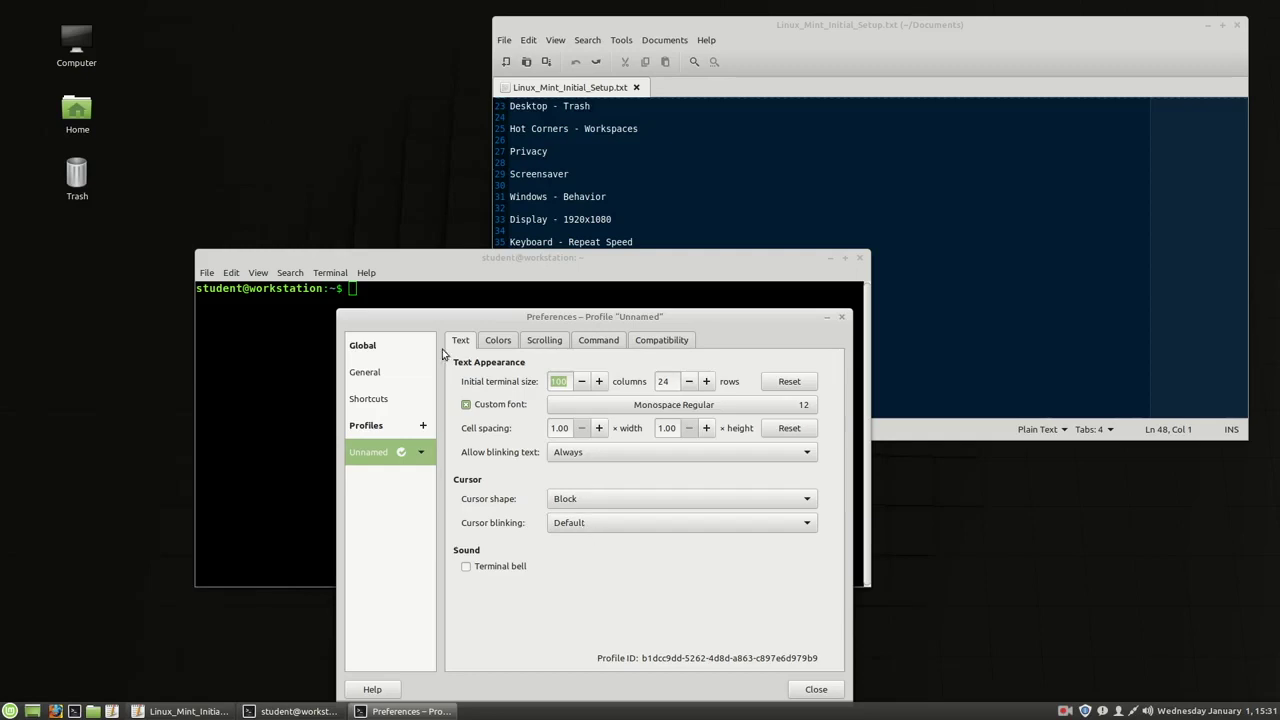
# - Show the profile's color settings, toggle system theme colors on and off, and move the dialog clear of the terminal
pyautogui.click(497, 341)
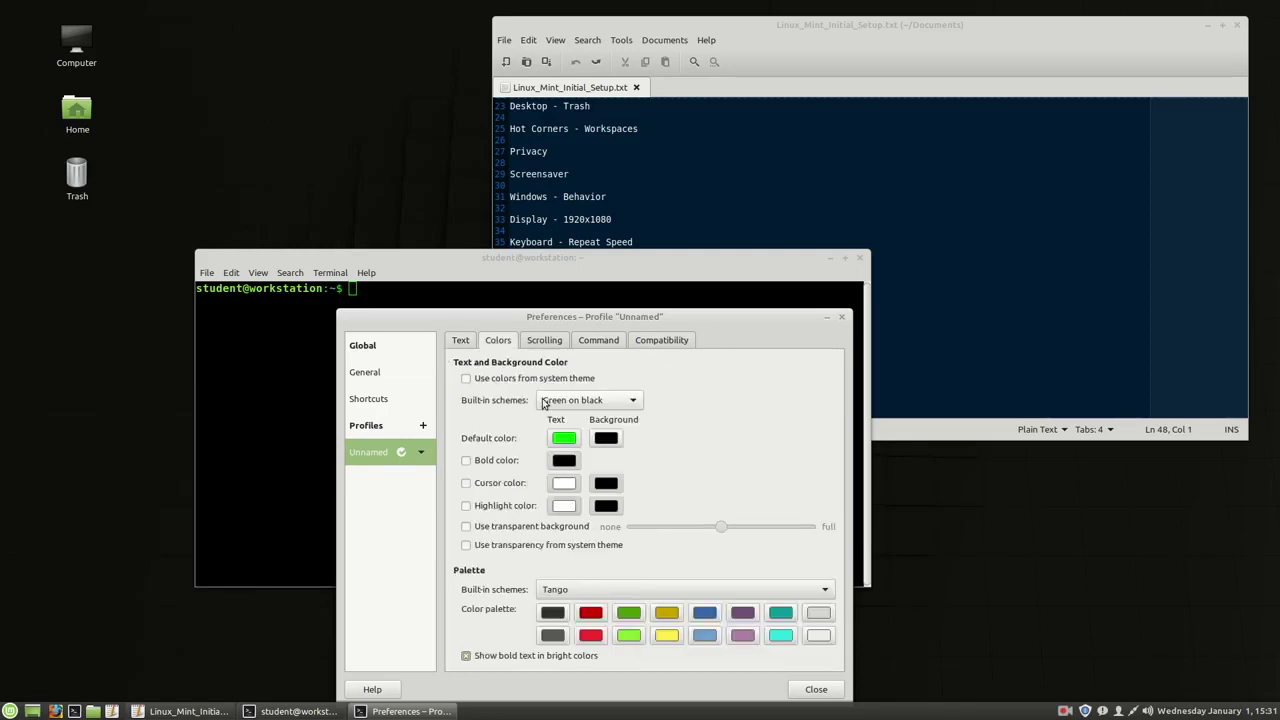
pyautogui.click(531, 386)
pyautogui.click(530, 384)
pyautogui.moveTo(595, 321); pyautogui.dragTo(724, 145)
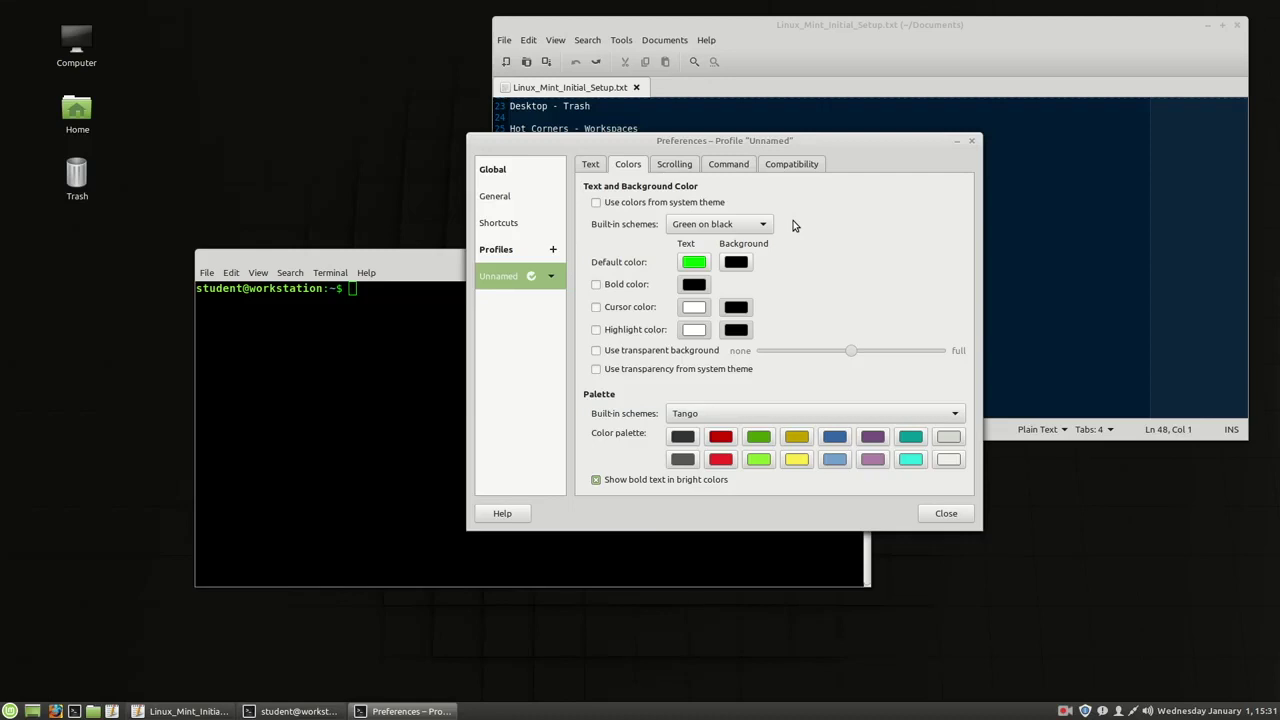
# - Try the Solarized dark text and background scheme, and return to Green on black
pyautogui.click(761, 227)
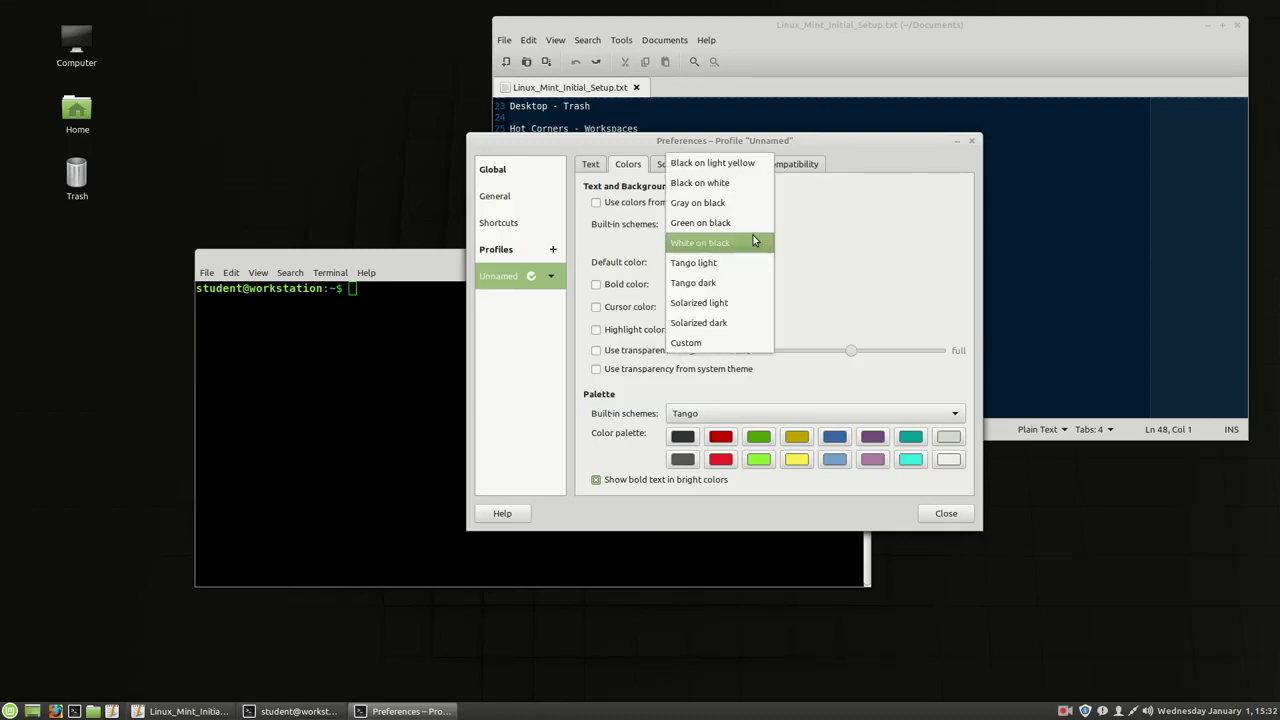
pyautogui.click(717, 323)
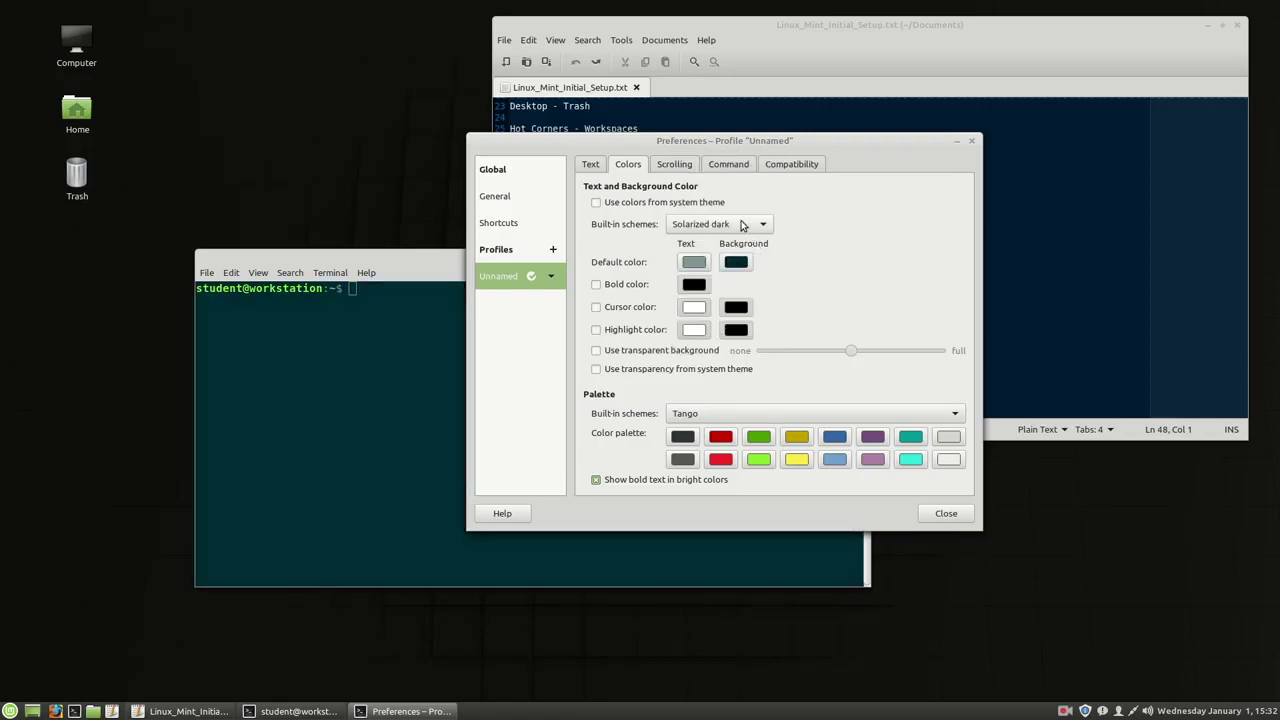
pyautogui.click(747, 226)
pyautogui.click(726, 122)
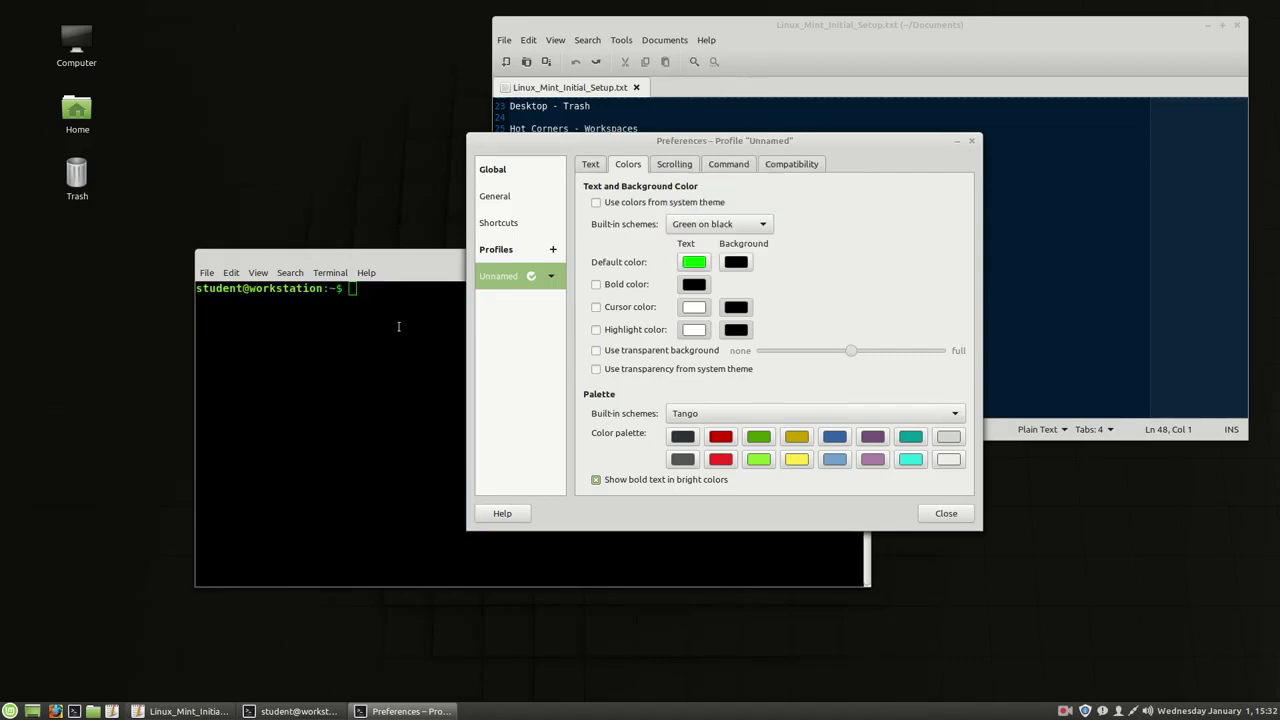
# - Turn on the transparent background, check it with the terminal over the preferences dialog, and turn it off again
pyautogui.click(599, 351)
pyautogui.moveTo(446, 261)
pyautogui.mouseDown()
pyautogui.moveTo(408, 268)
pyautogui.moveTo(557, 360)
pyautogui.moveTo(487, 37)
pyautogui.moveTo(446, 271)
pyautogui.mouseUp()
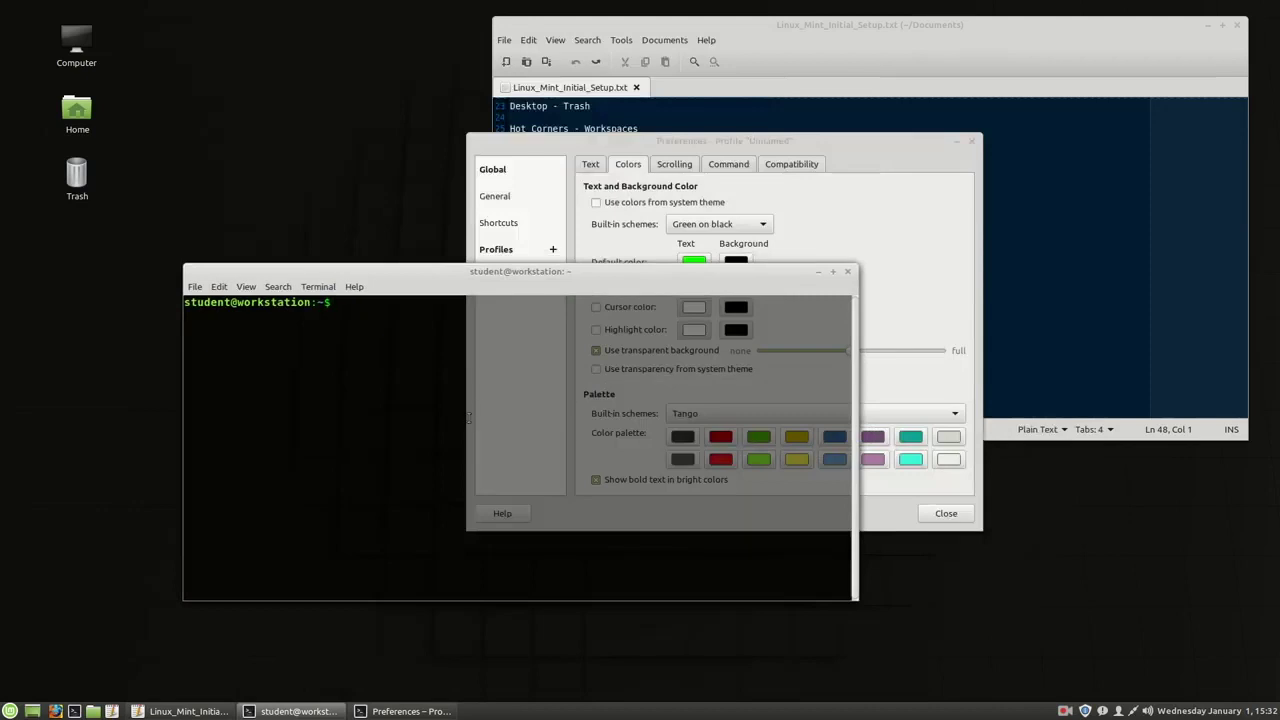
pyautogui.click(674, 149)
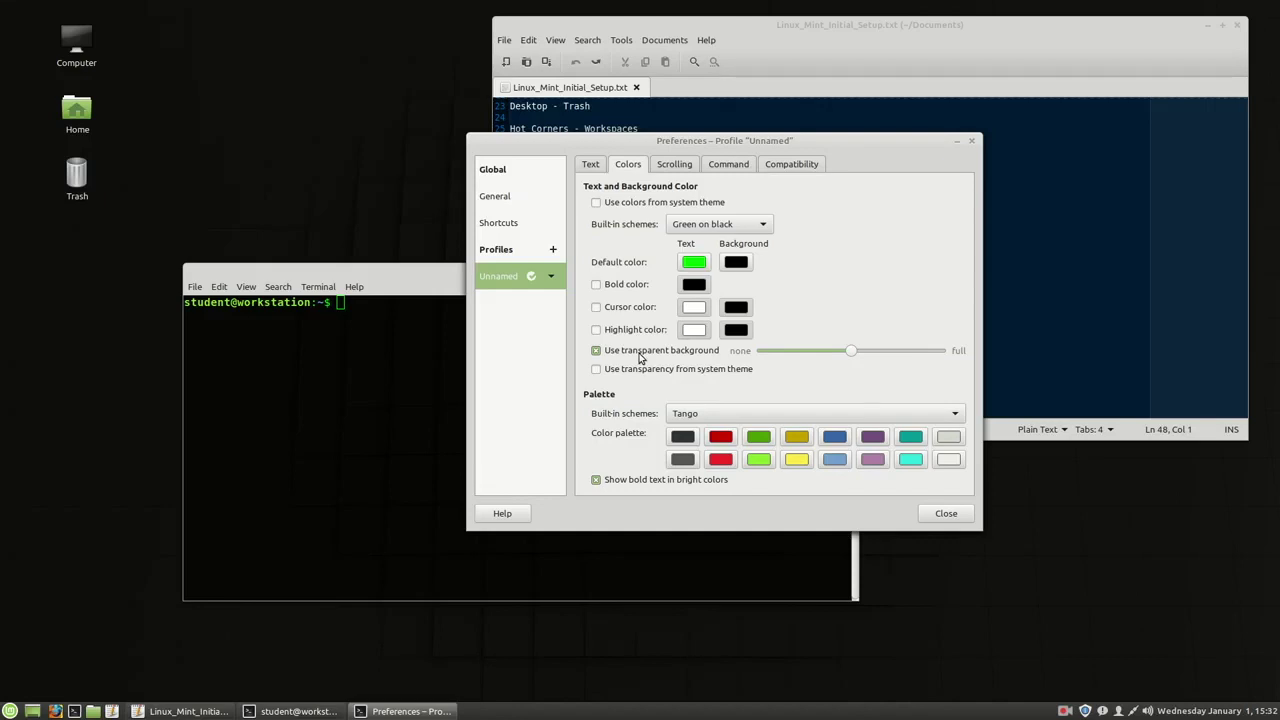
pyautogui.click(661, 352)
# - Review the profile's scrolling, command, compatibility, text and color settings, and close the preferences
pyautogui.click(674, 164)
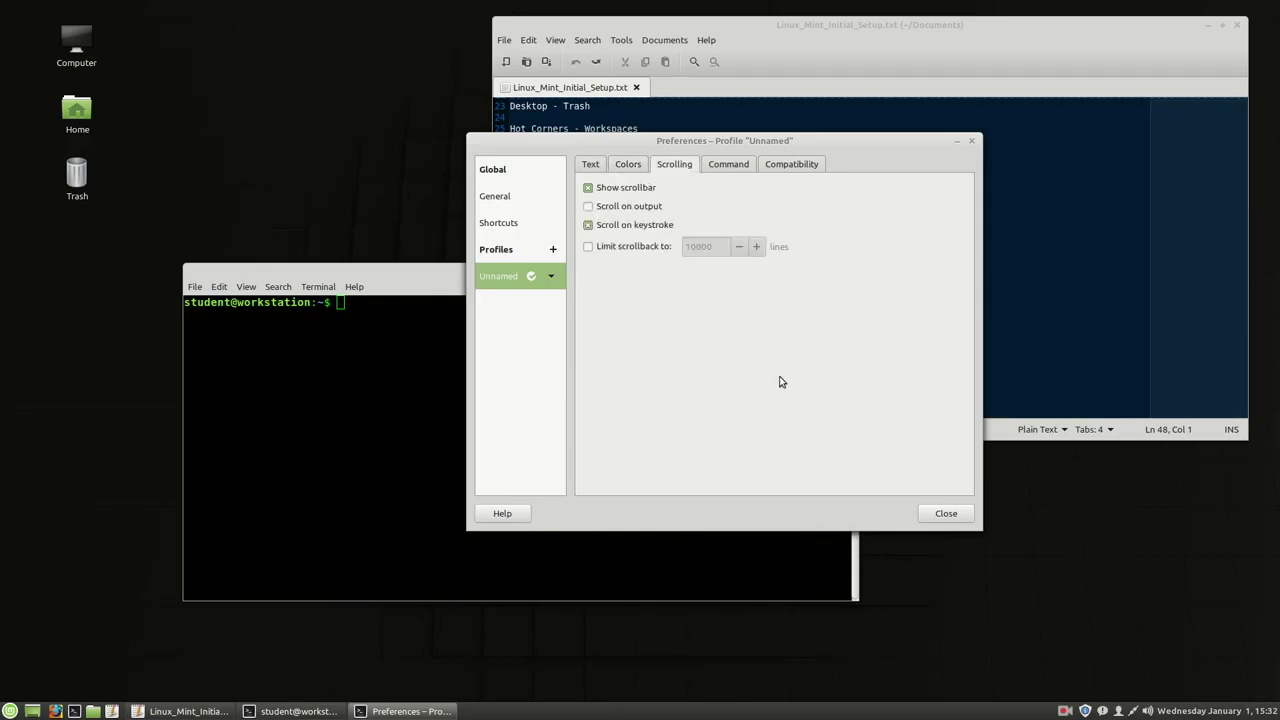
pyautogui.click(740, 166)
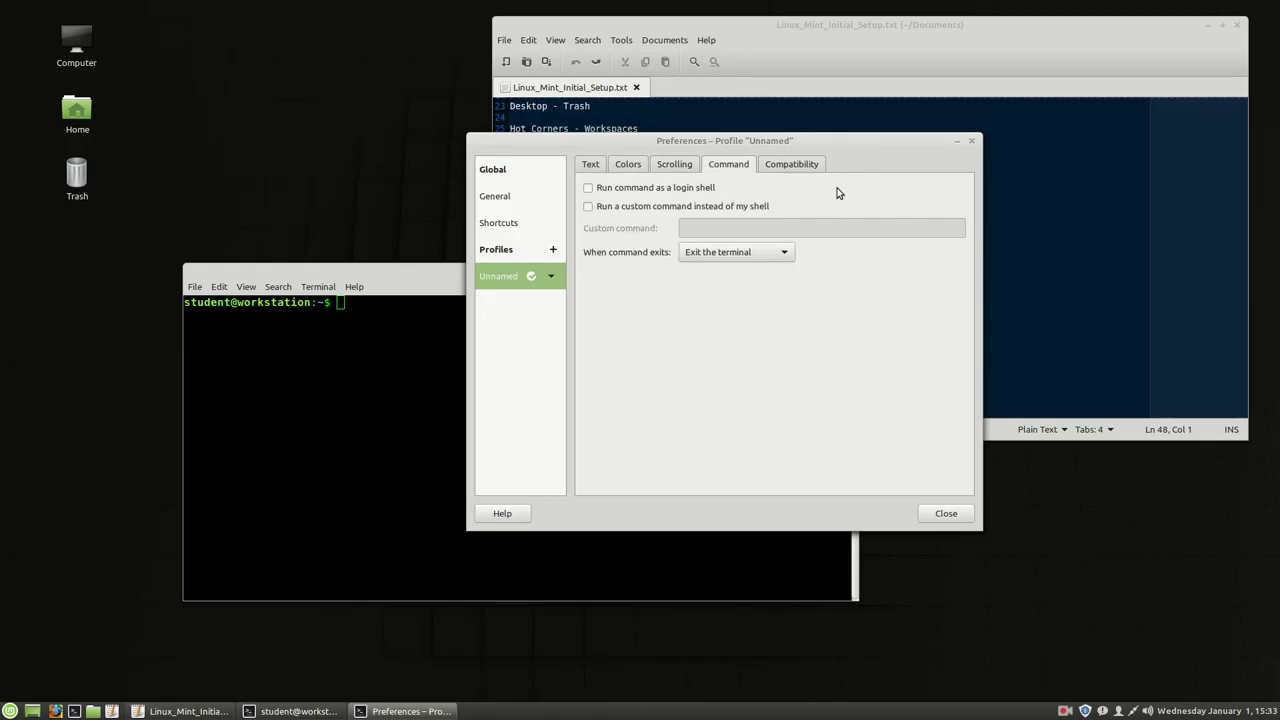
pyautogui.click(800, 166)
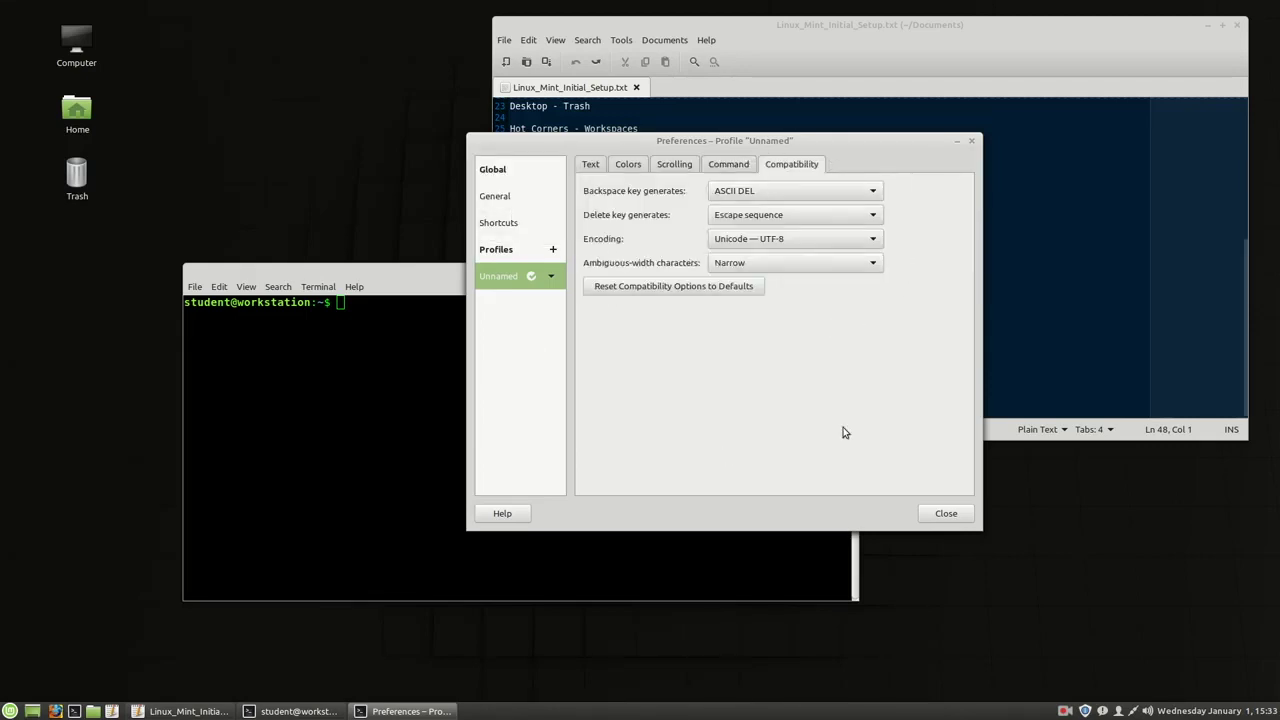
pyautogui.click(587, 170)
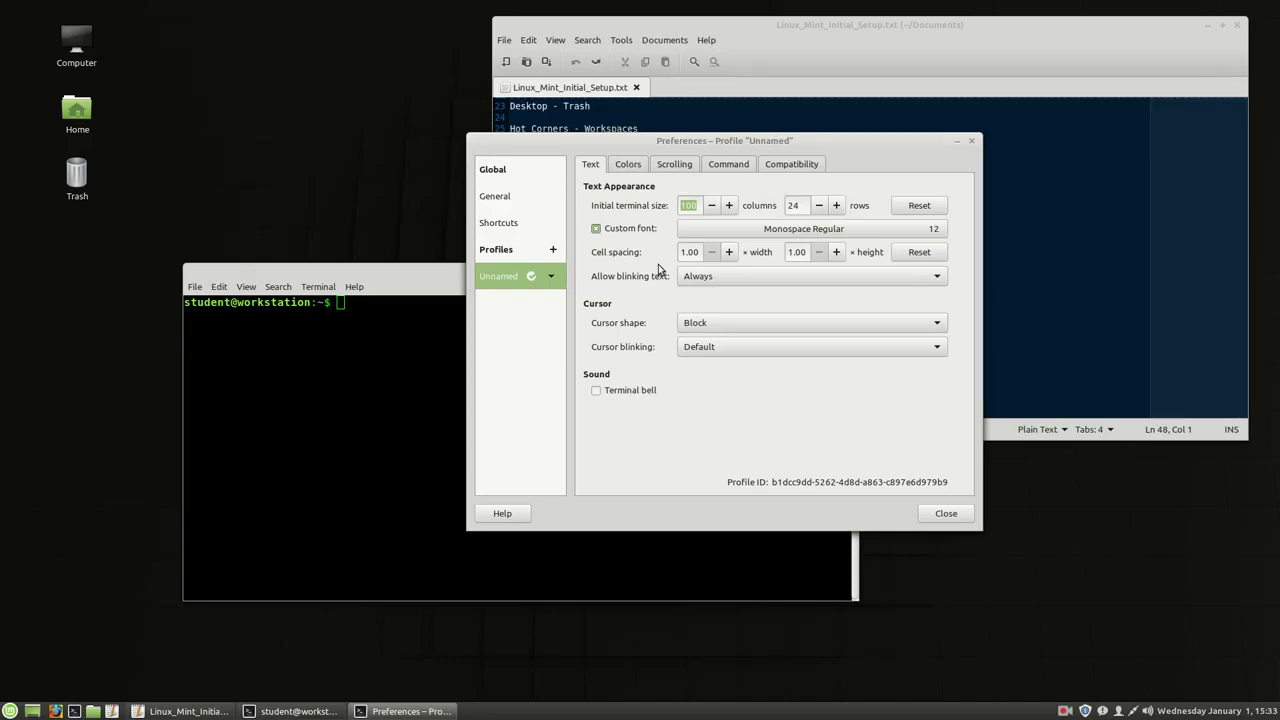
pyautogui.click(628, 164)
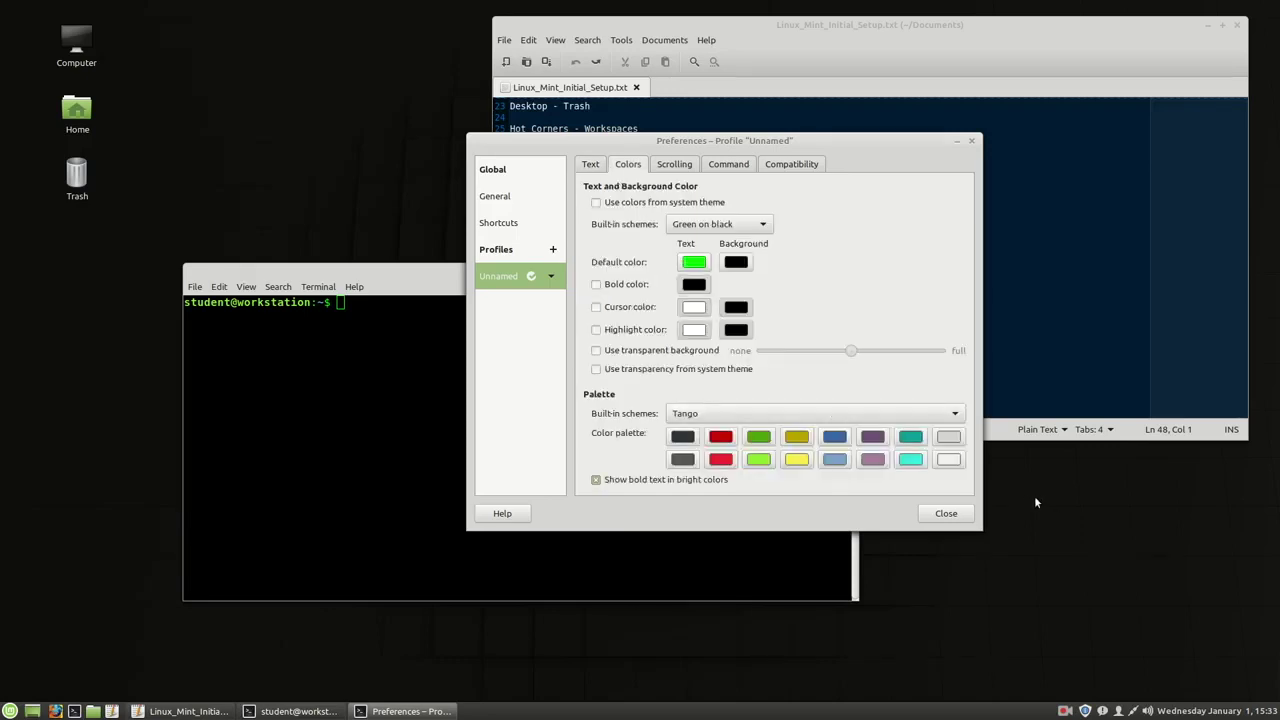
pyautogui.click(946, 514)
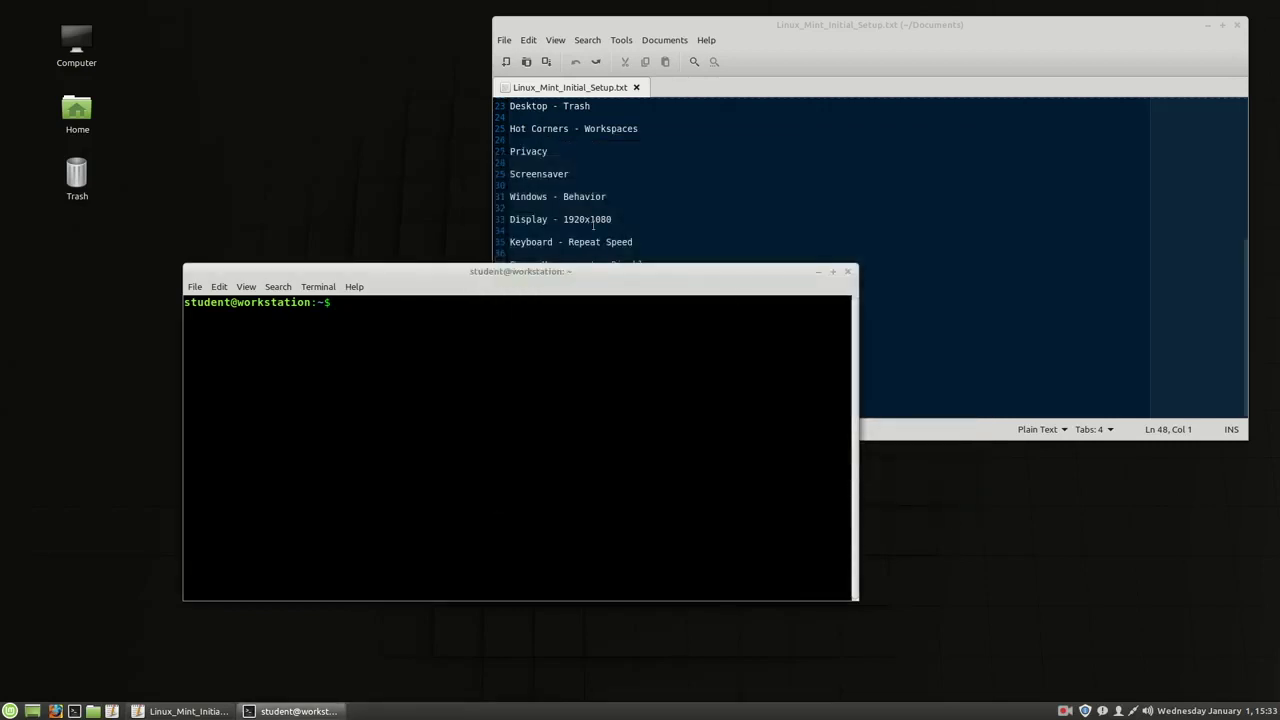
pyautogui.moveTo(602, 271); pyautogui.dragTo(671, 267)
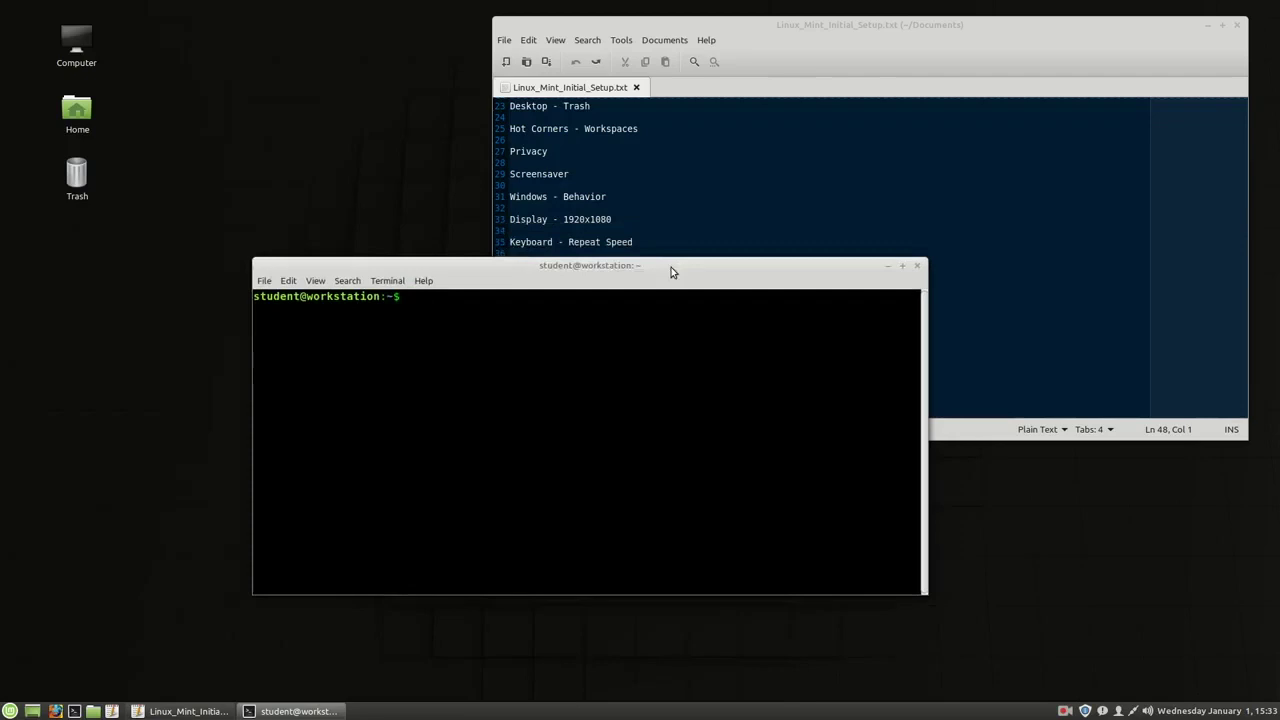
pyautogui.moveTo(671, 267); pyautogui.dragTo(641, 293)
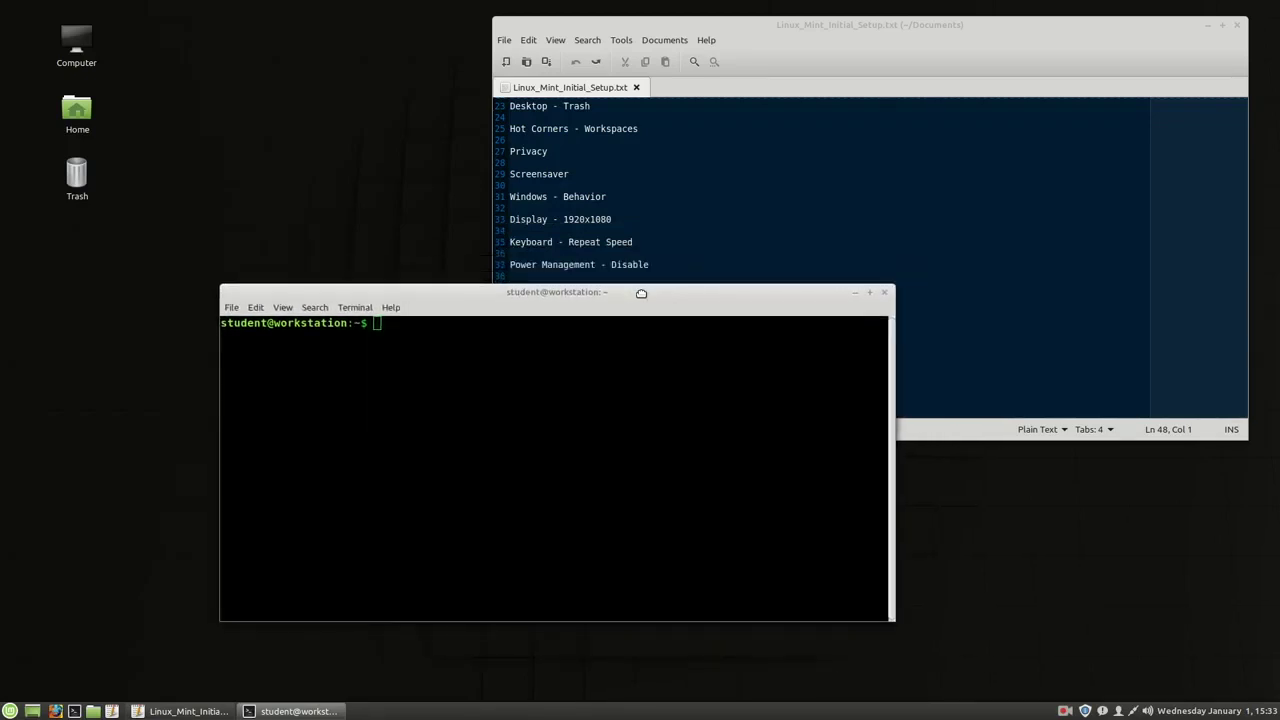
pyautogui.moveTo(643, 297); pyautogui.dragTo(680, 292)
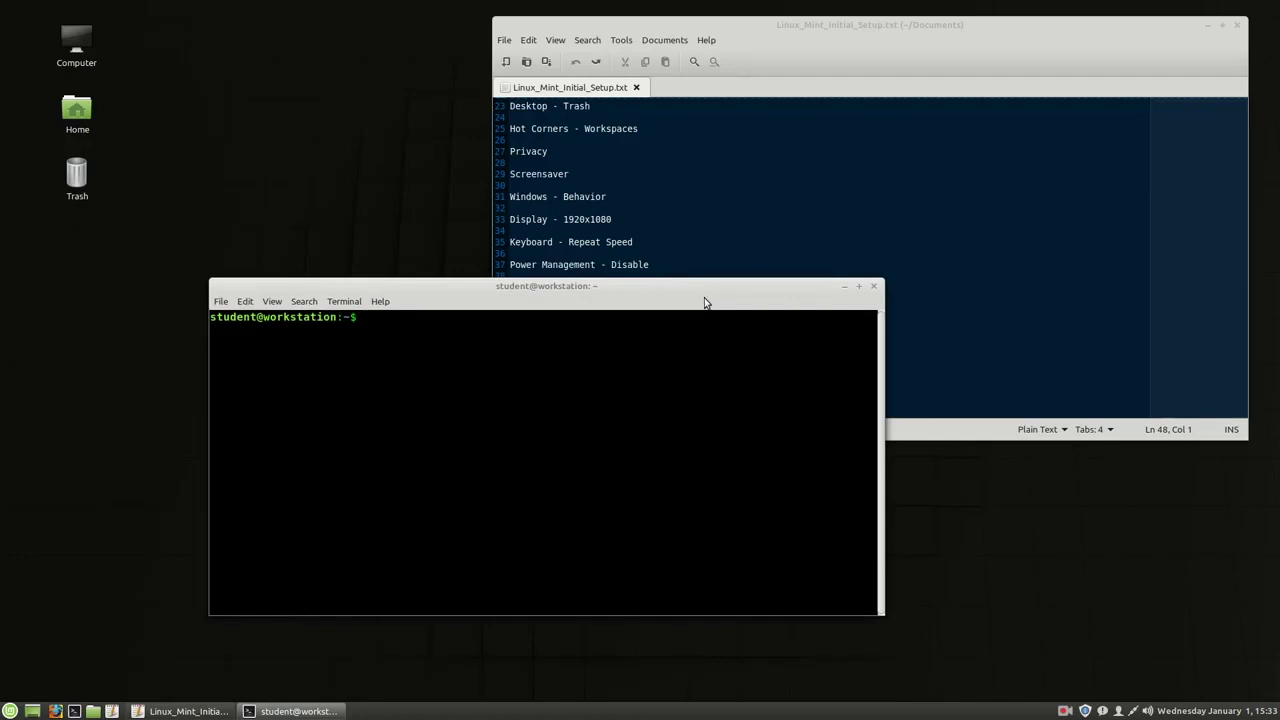
pyautogui.moveTo(706, 300); pyautogui.dragTo(780, 302)
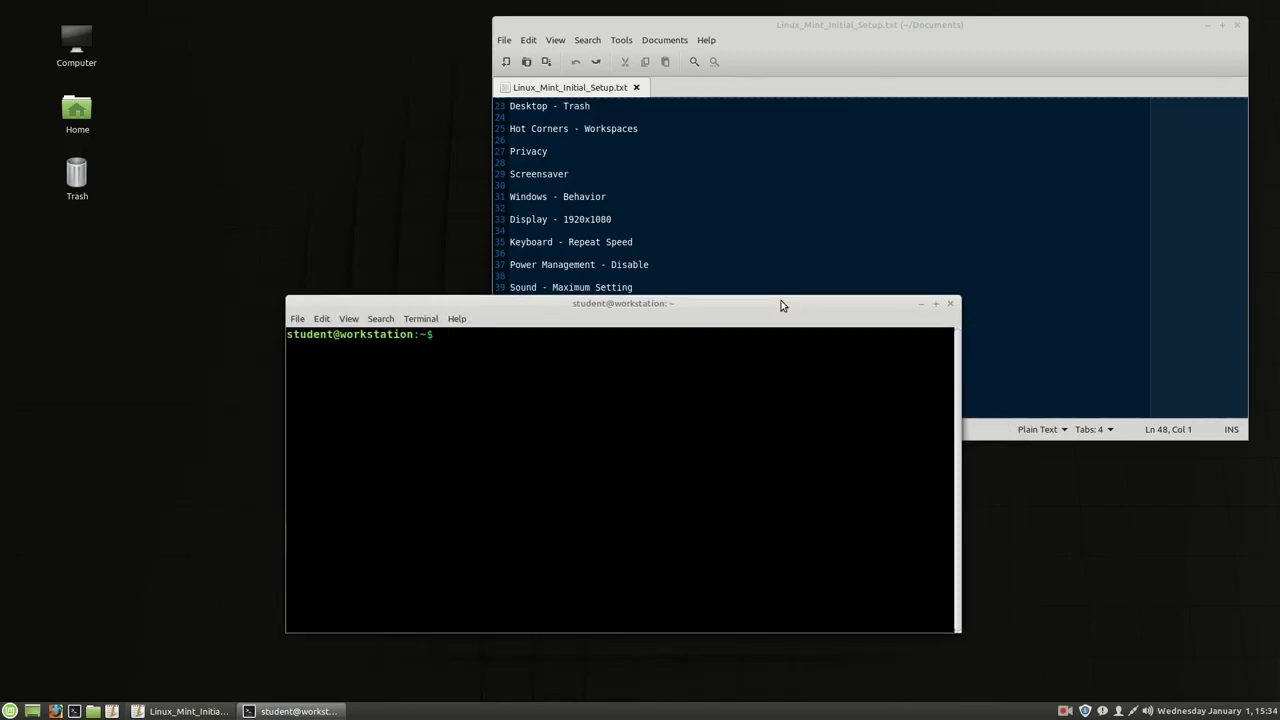
# - Try the command x in the terminal and end the session with exit
pyautogui.write('x')
pyautogui.press('Return')
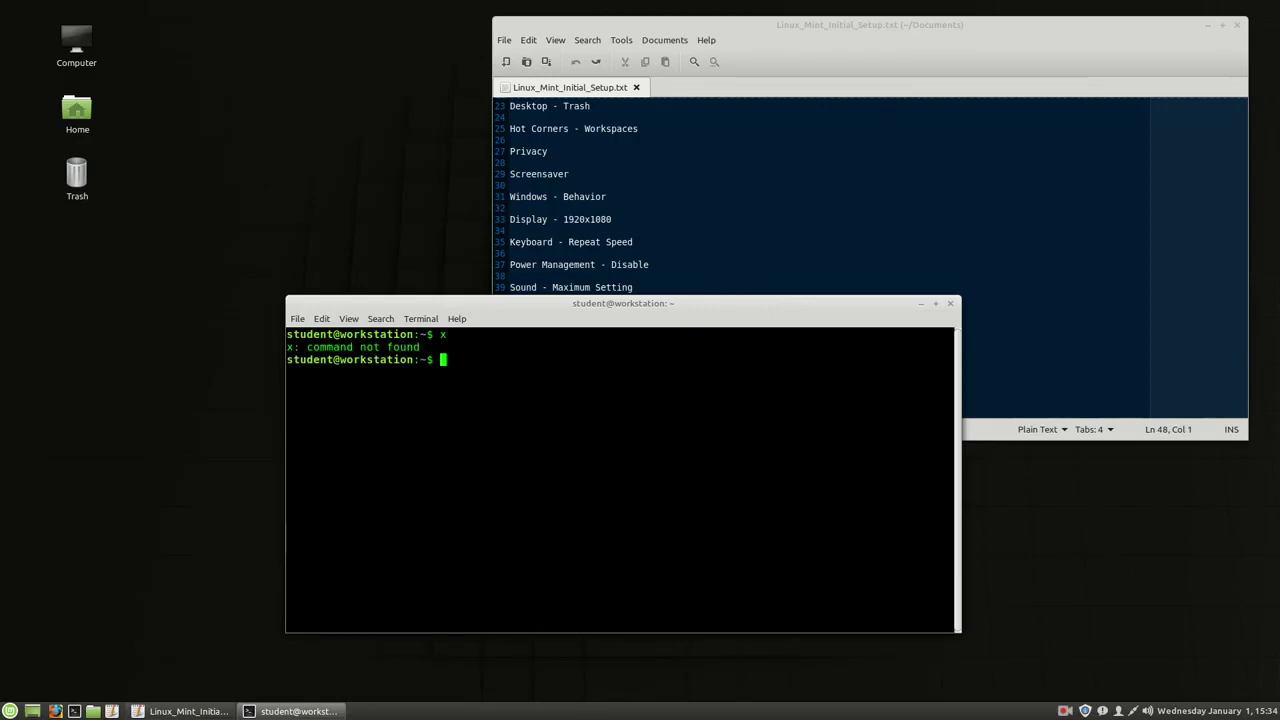
pyautogui.write('exit')
pyautogui.press('Return')
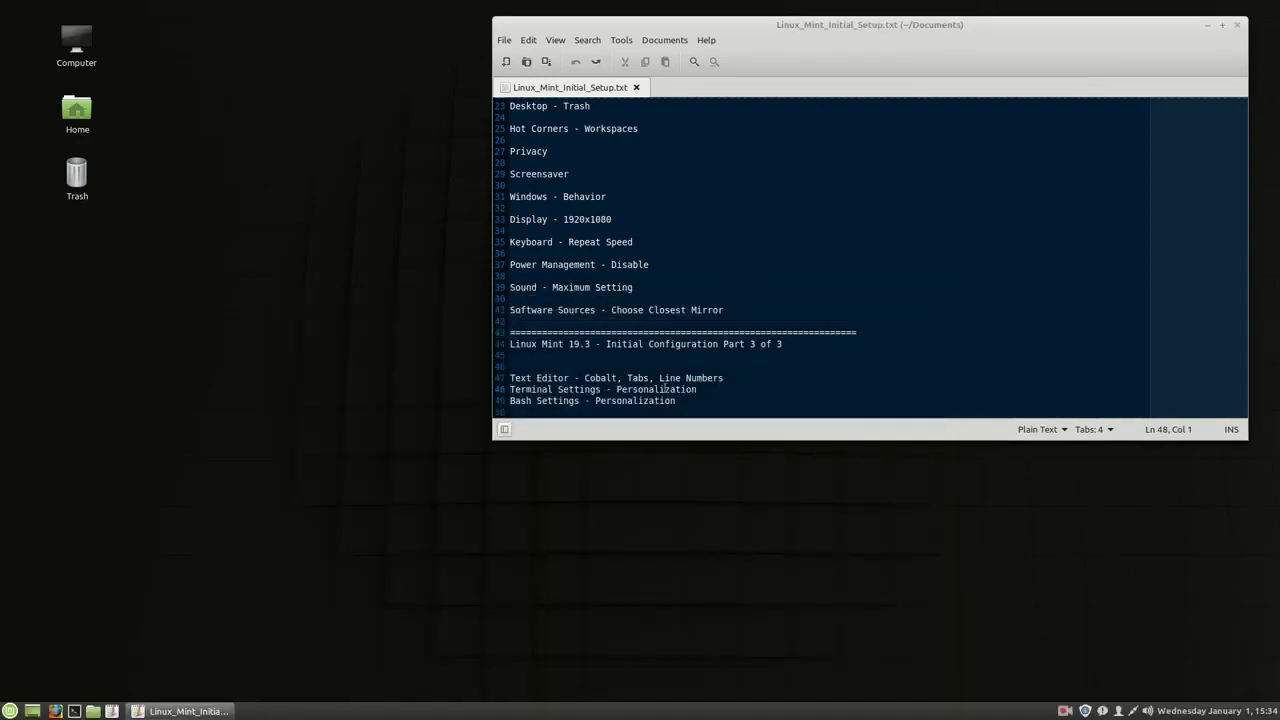
# - Highlight the Bash Settings line in the notes as the next topic
pyautogui.tripleClick(580, 390)
pyautogui.doubleClick(556, 401)
pyautogui.tripleClick(556, 401)
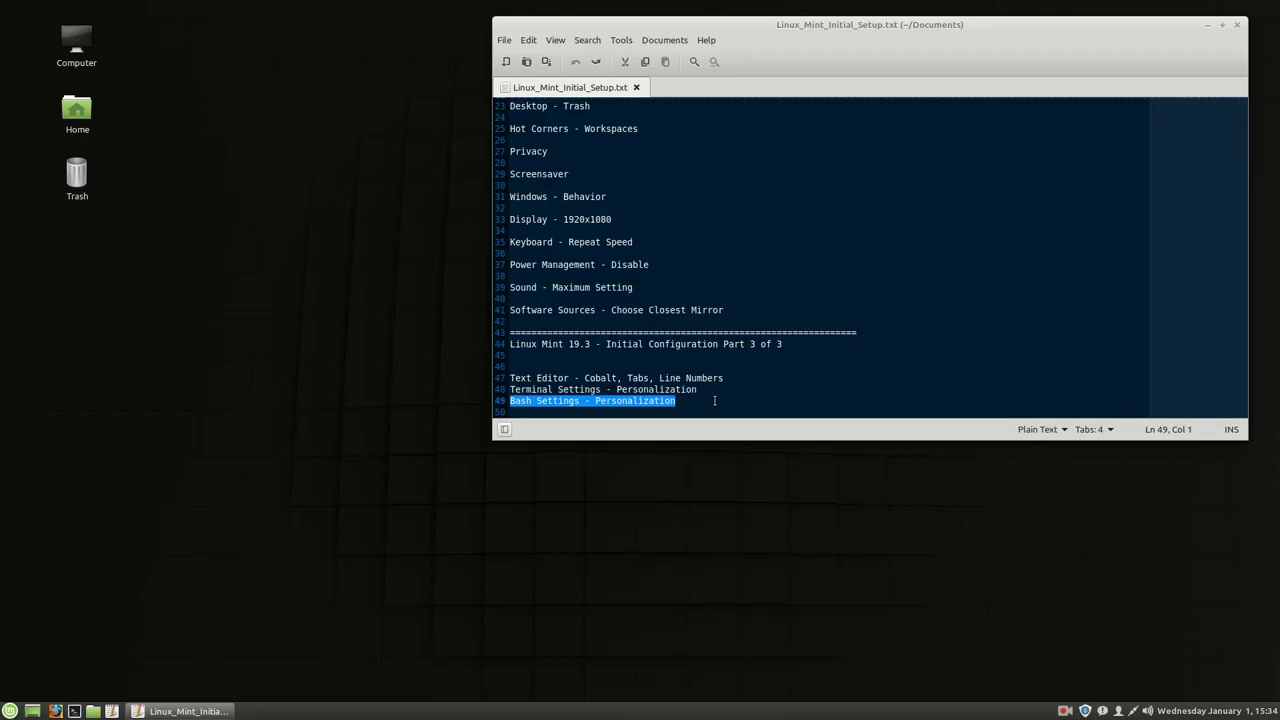
# - Open a new terminal, try the command x, and list the home directory's contents with ll
pyautogui.click(74, 711)
pyautogui.write('x')
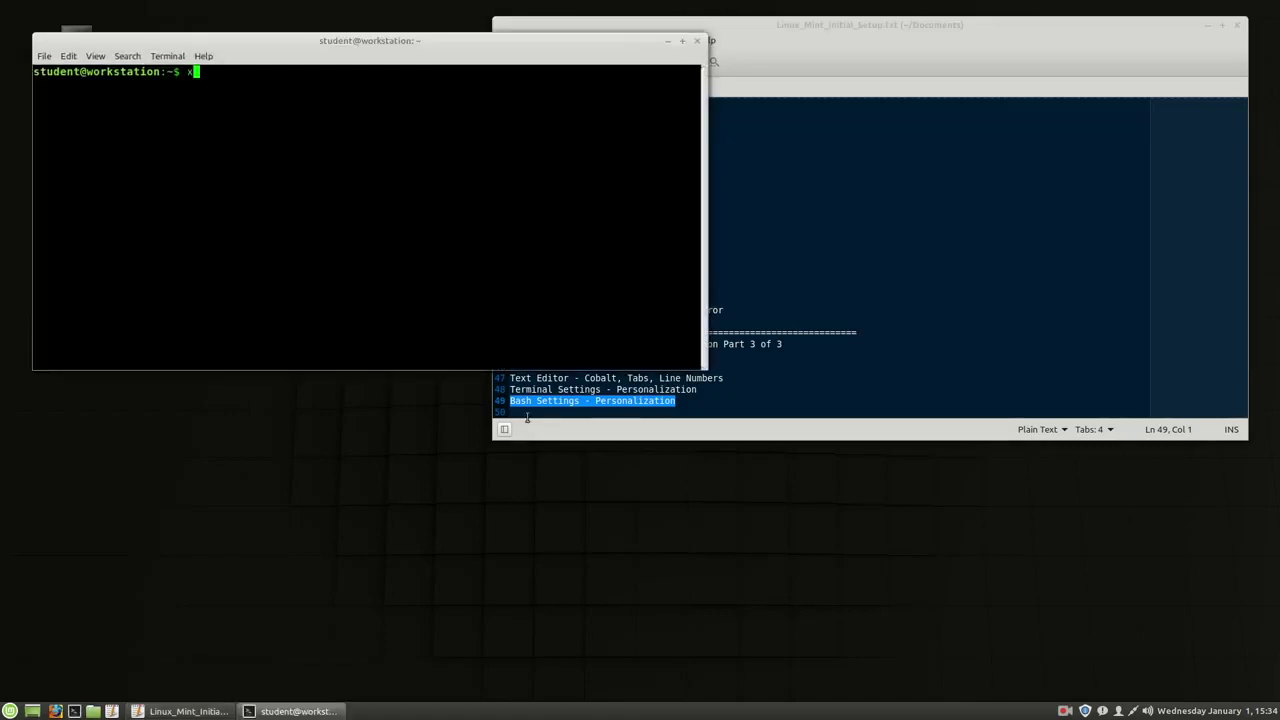
pyautogui.press('Return')
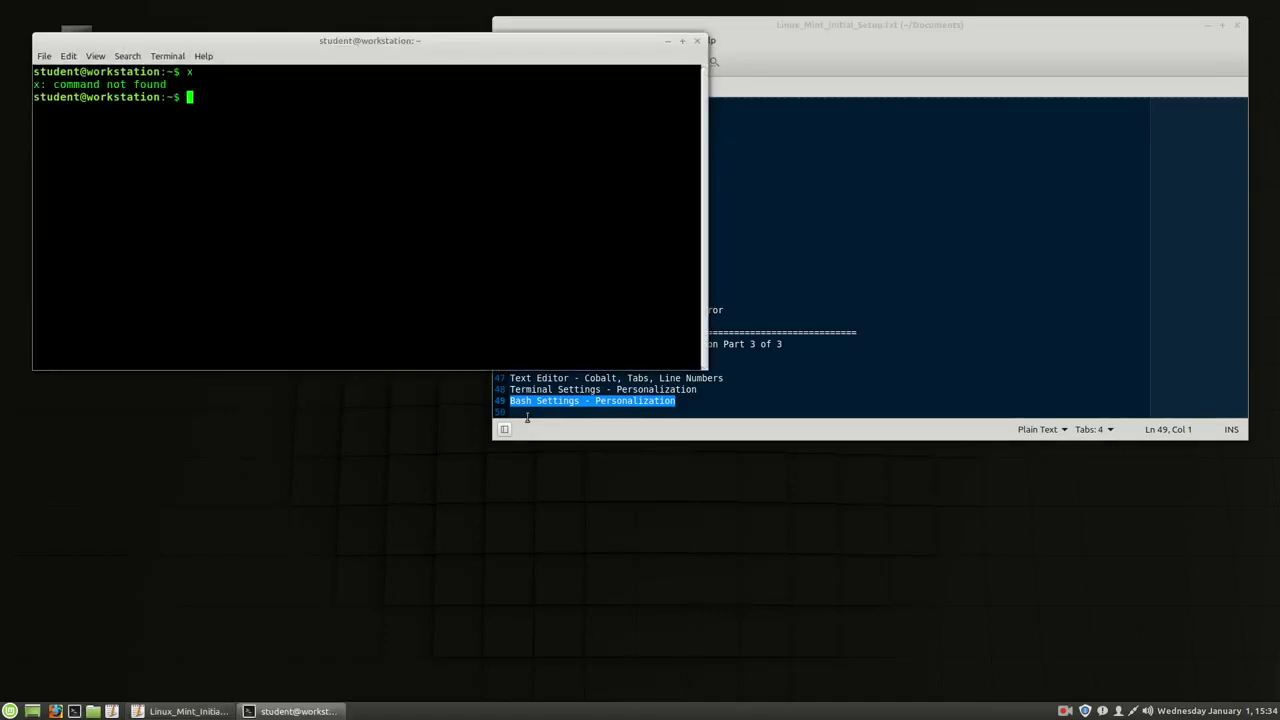
pyautogui.write('ll')
pyautogui.press('Return')
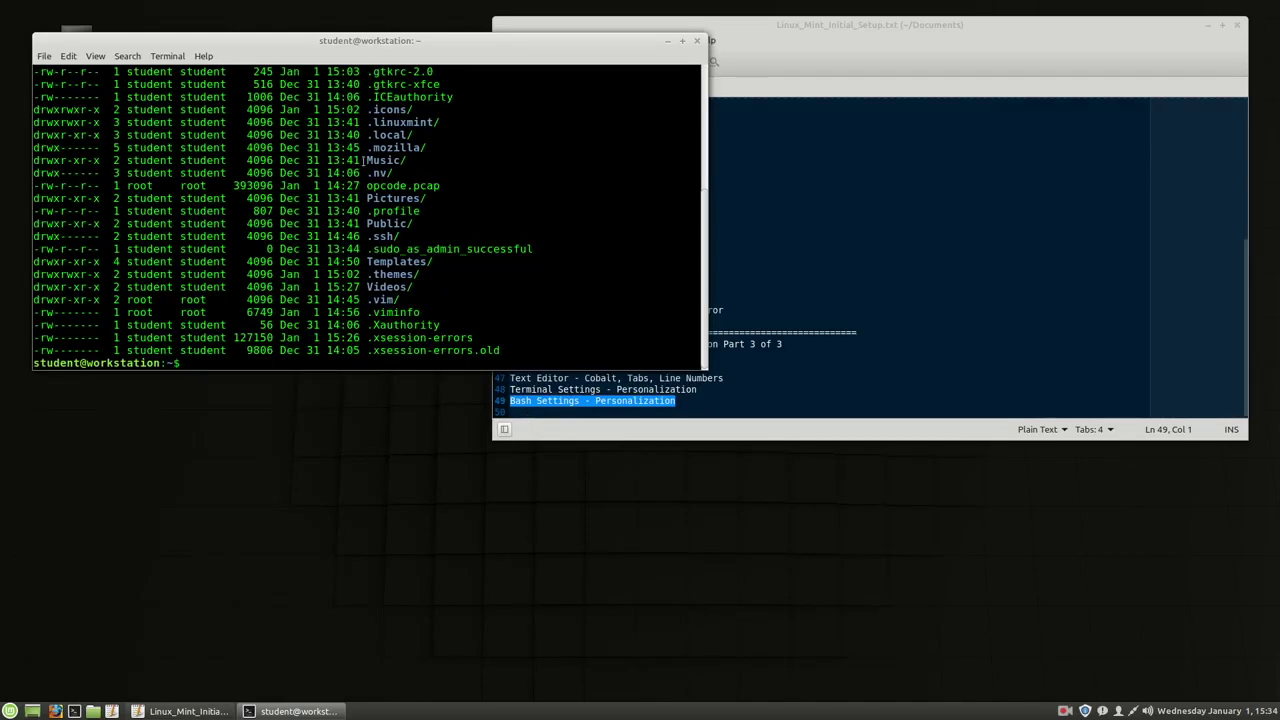
# - Examine the owner and group columns of the home directory listing in the terminal
pyautogui.scroll(1, 315, 213)
pyautogui.doubleClick(203, 160)
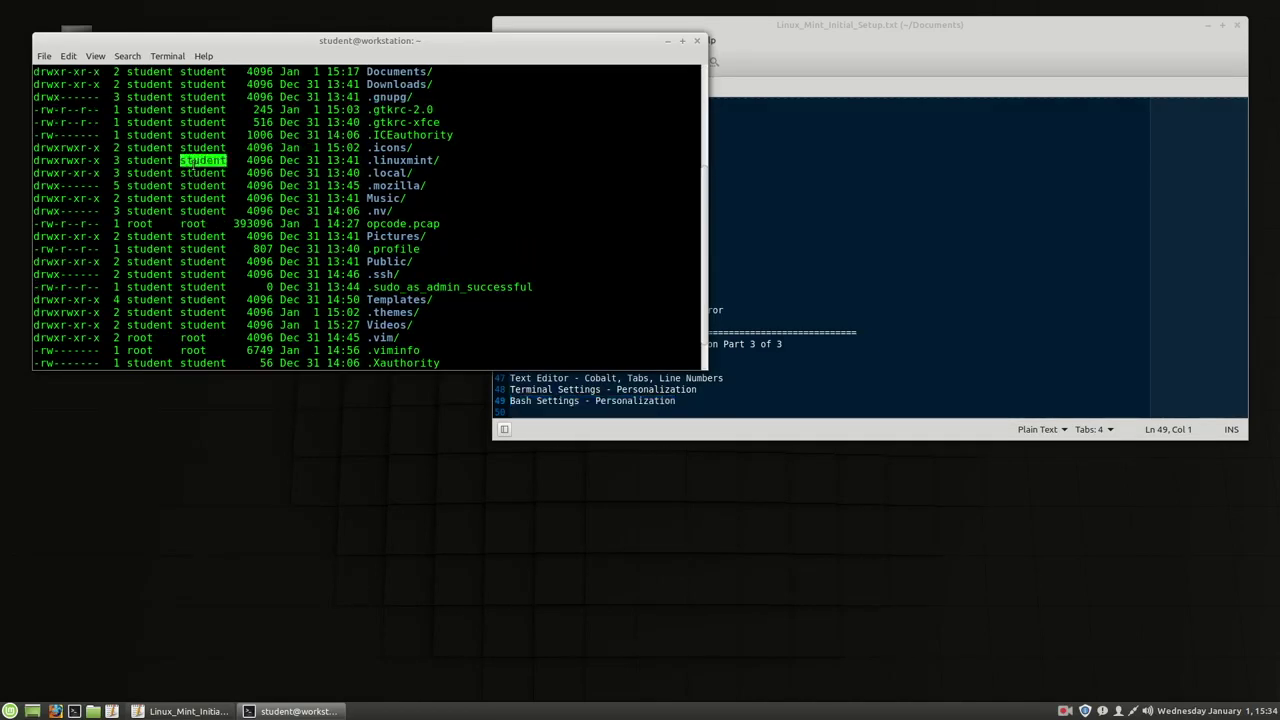
pyautogui.scroll(-1, 340, 210)
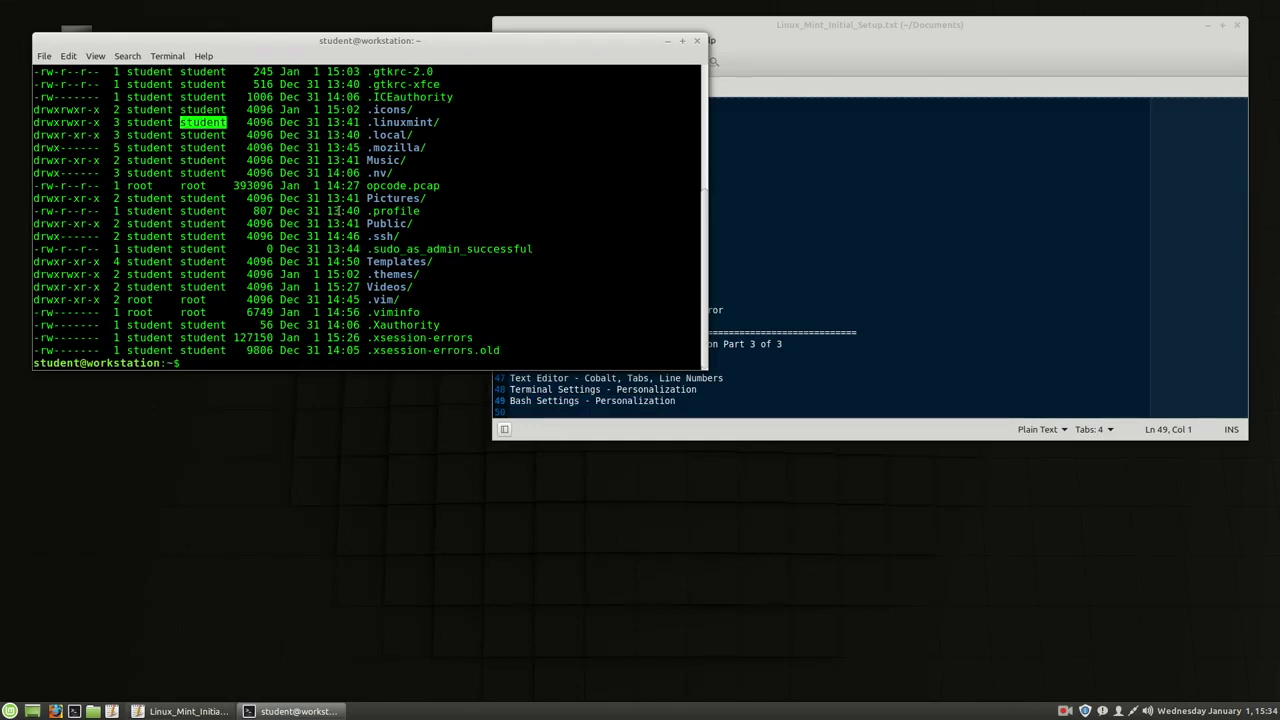
pyautogui.scroll(1, 338, 212)
pyautogui.scroll(-1, 479, 201)
# - Print the saved glmark2 benchmark results with the command cat Documents/glmark2_n*
pyautogui.write('cat Download')
pyautogui.press('BackSpace')
pyautogui.press('BackSpace')
pyautogui.press('BackSpace')
pyautogui.press('BackSpace')
pyautogui.press('BackSpace')
pyautogui.press('BackSpace')
pyautogui.write('c')
pyautogui.press('Tab')
pyautogui.write('gl')
pyautogui.press('Tab')
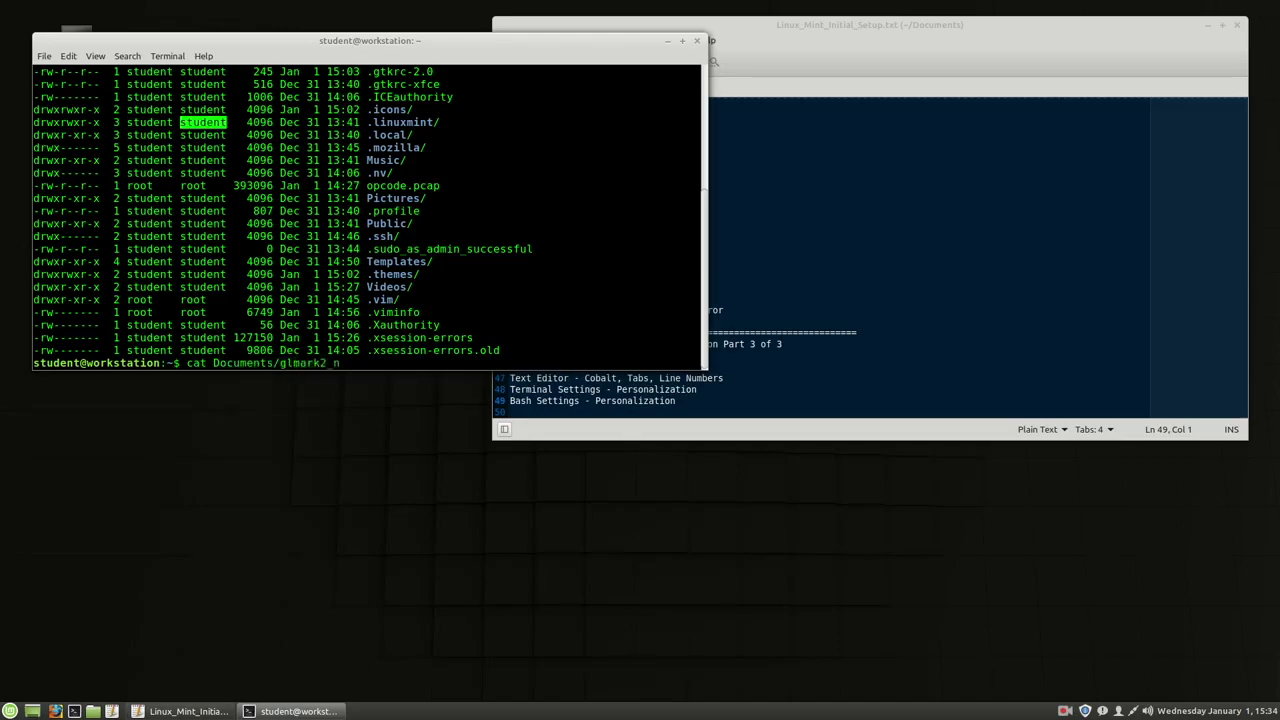
pyautogui.press('Return')
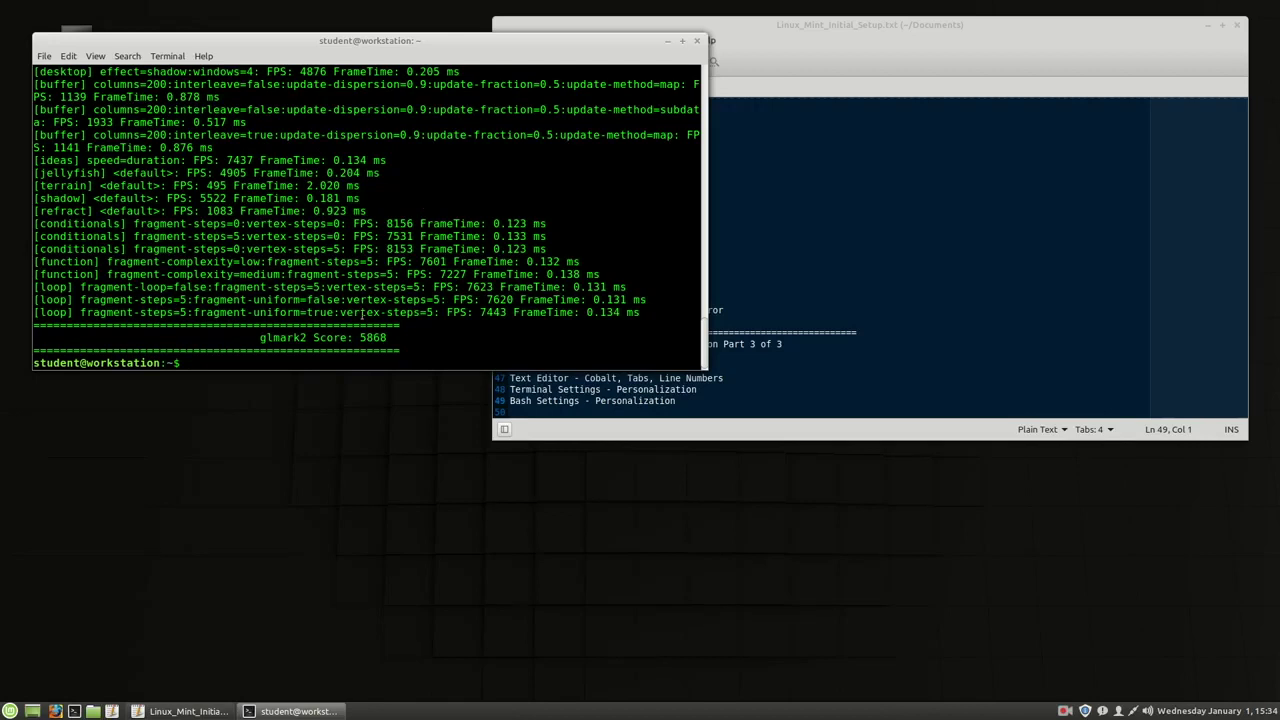
# - Compare the glmark2 score lines of the two benchmark runs in the terminal output
pyautogui.tripleClick(372, 337)
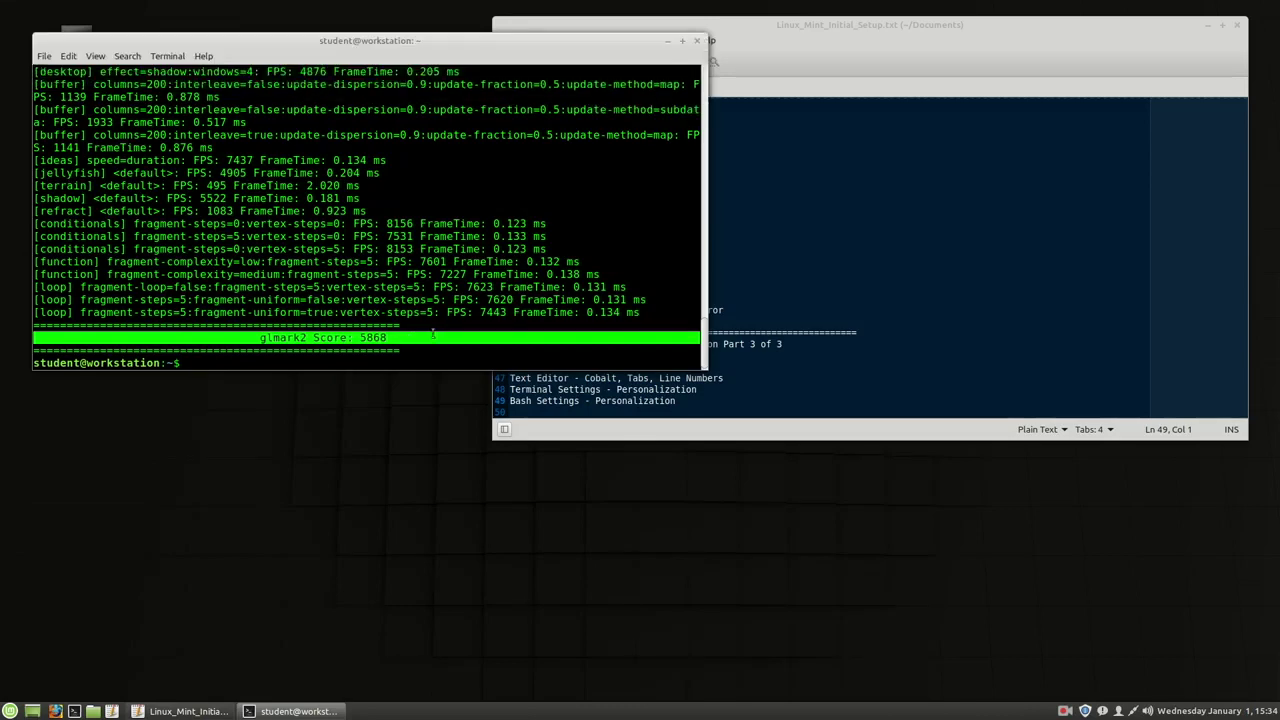
pyautogui.scroll(5, 434, 336)
pyautogui.scroll(8, 433, 335)
pyautogui.tripleClick(366, 228)
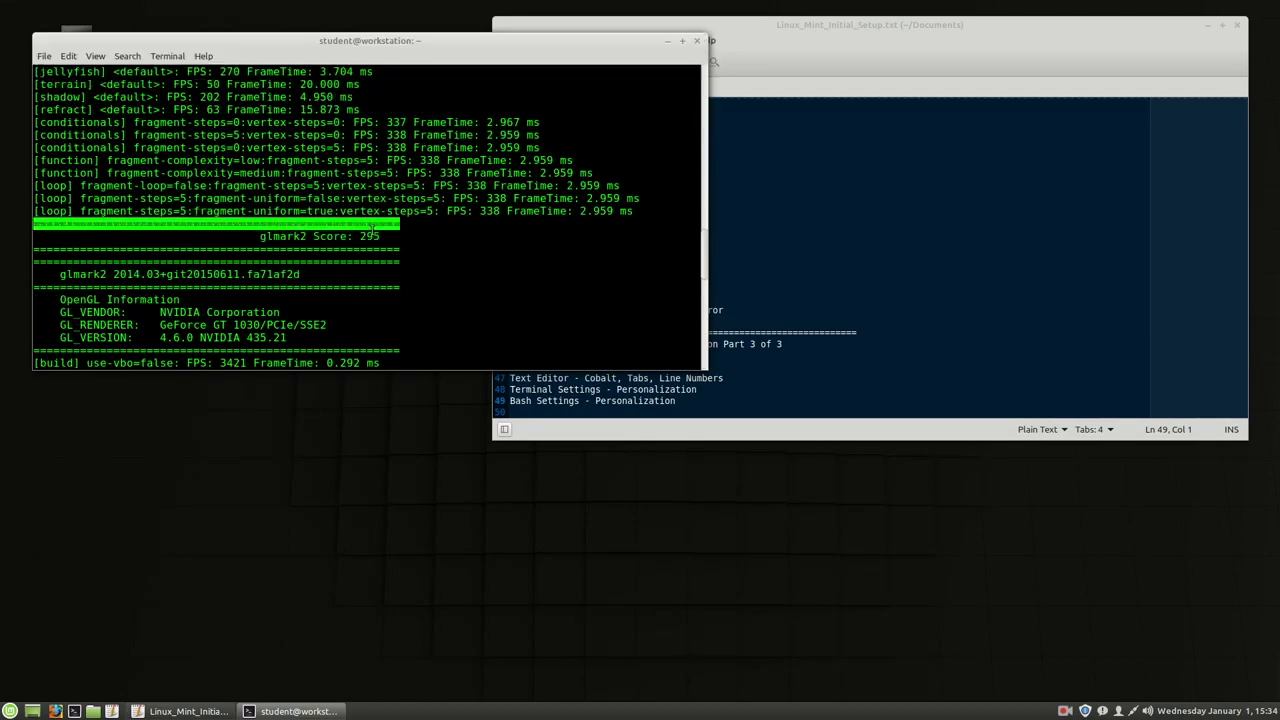
pyautogui.click(362, 236)
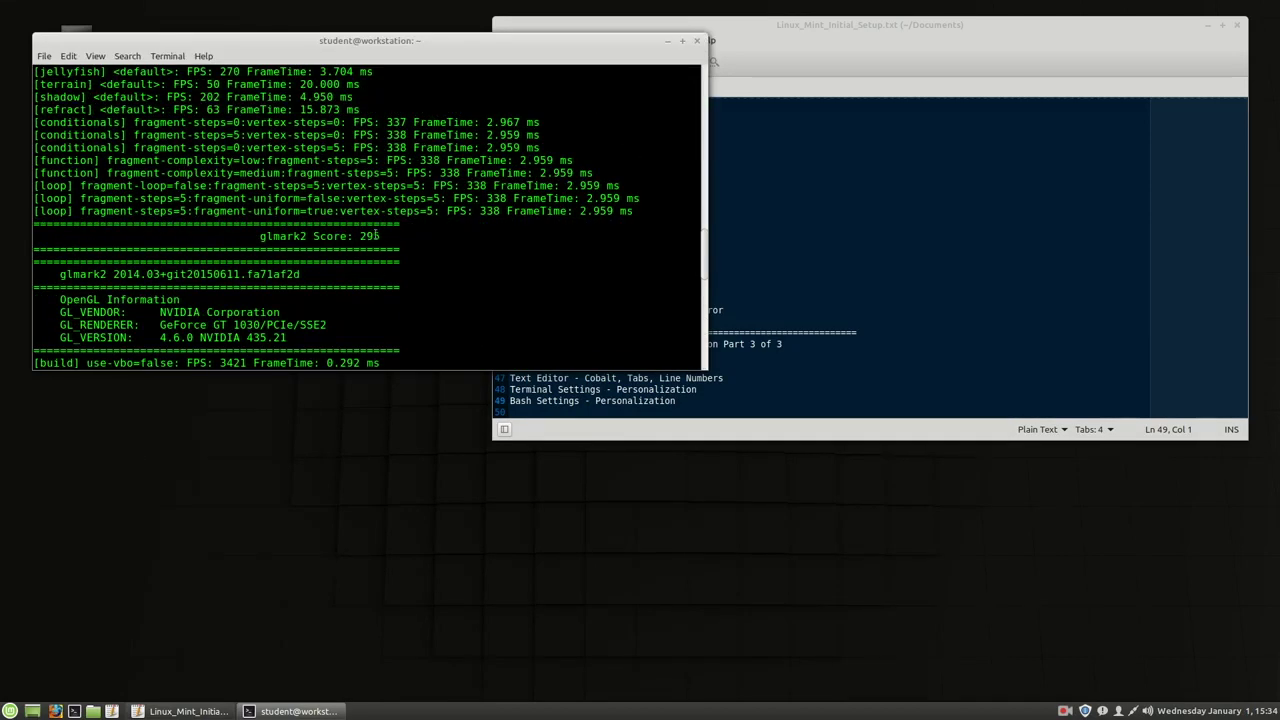
pyautogui.tripleClick(376, 236)
pyautogui.scroll(-4, 402, 245)
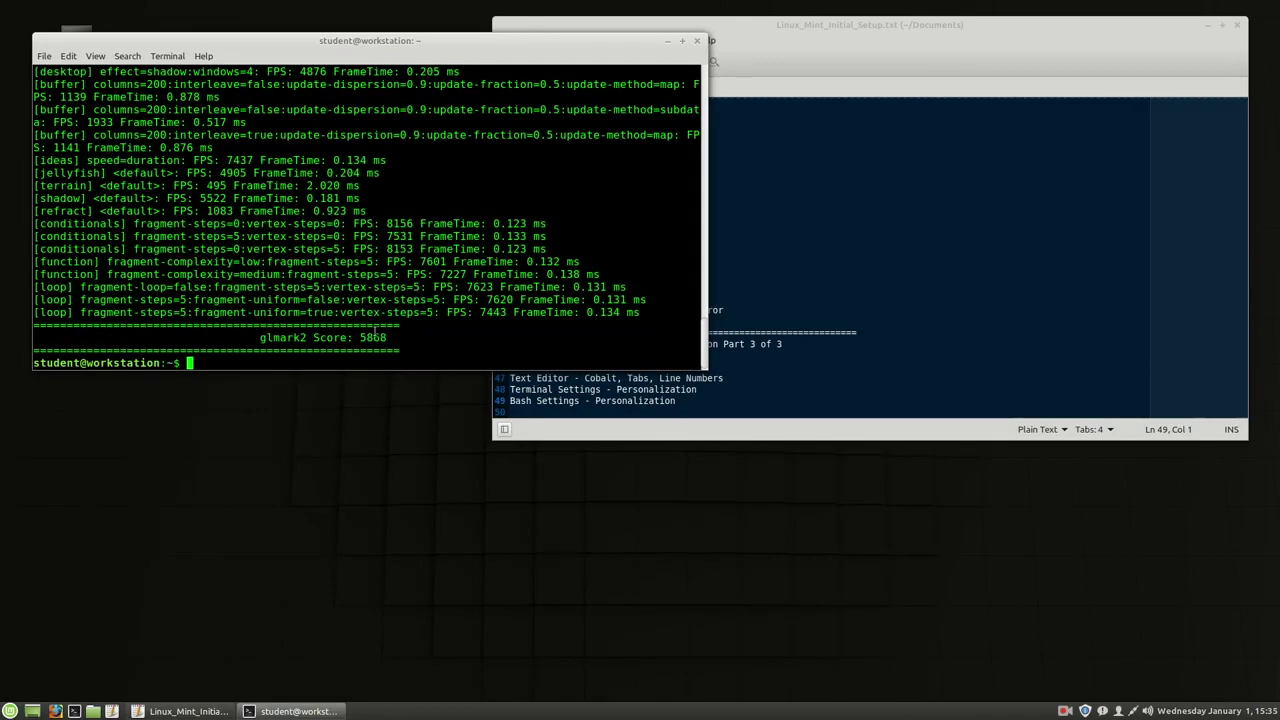
pyautogui.tripleClick(380, 326)
pyautogui.tripleClick(382, 337)
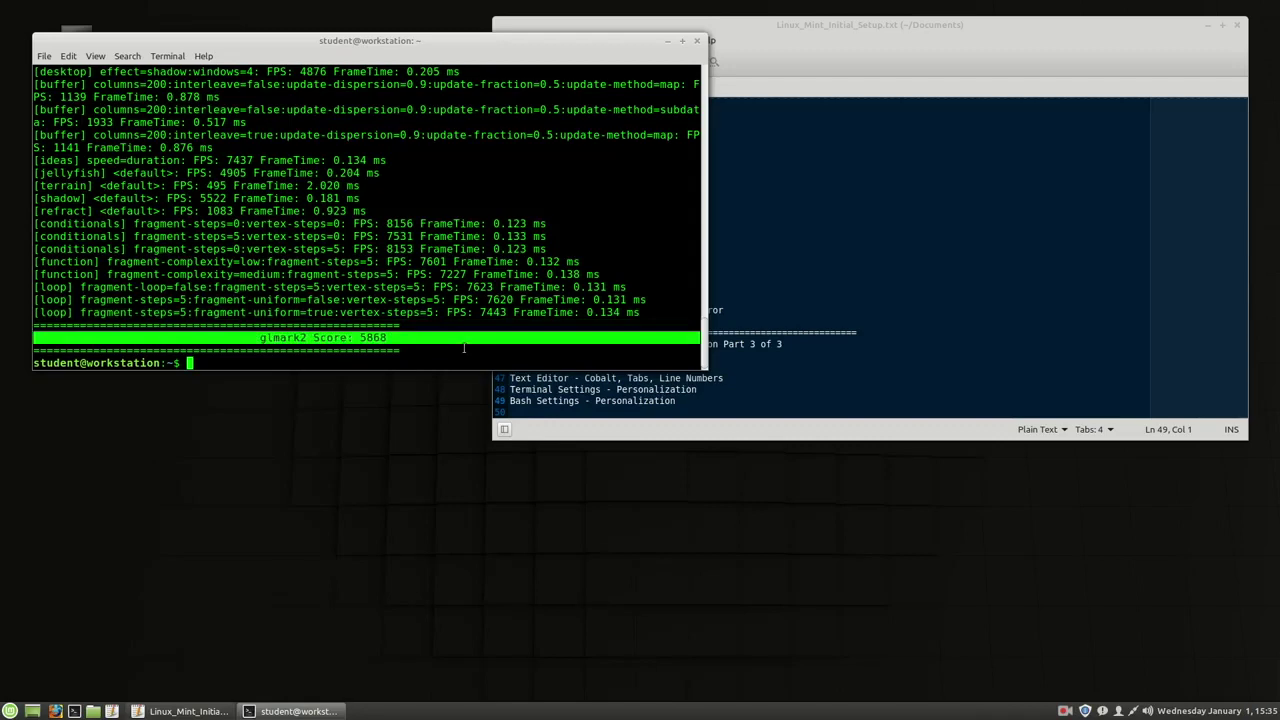
# - Add a Calculator launcher to the panel from the Accessories applications and start the calculator
pyautogui.click(10, 711)
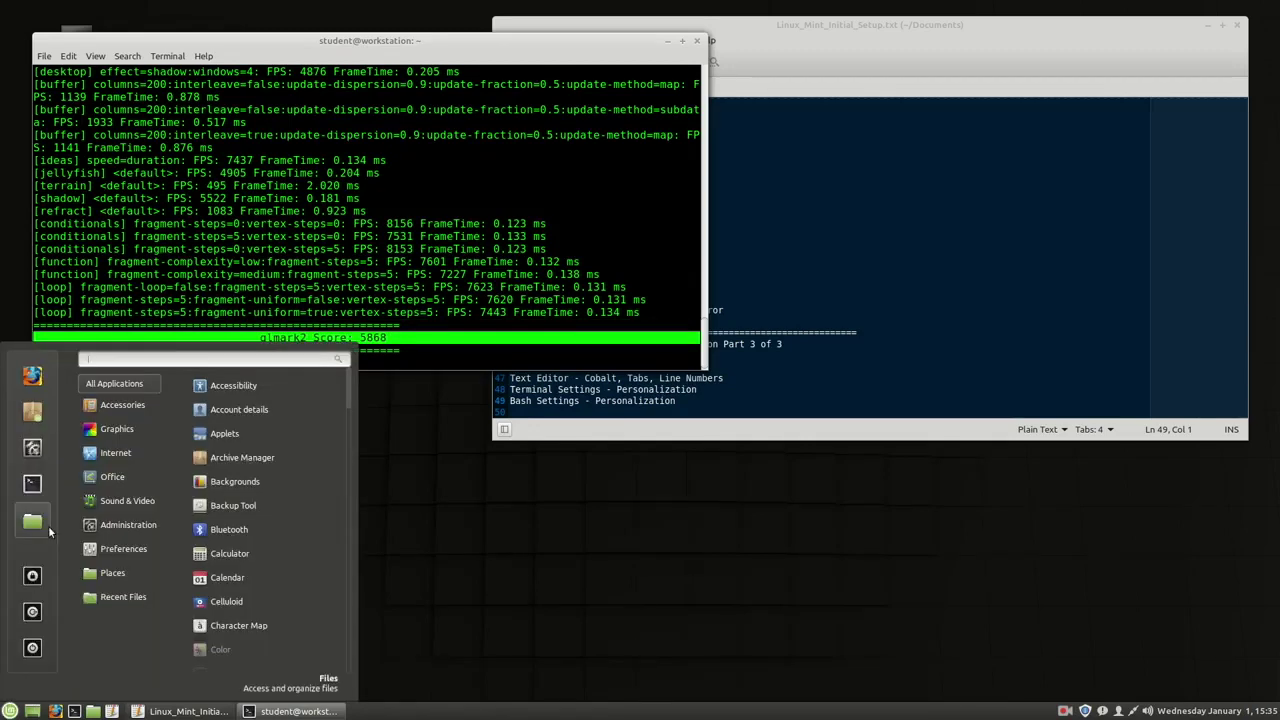
pyautogui.moveTo(122, 405)
pyautogui.moveTo(226, 414); pyautogui.dragTo(110, 712)
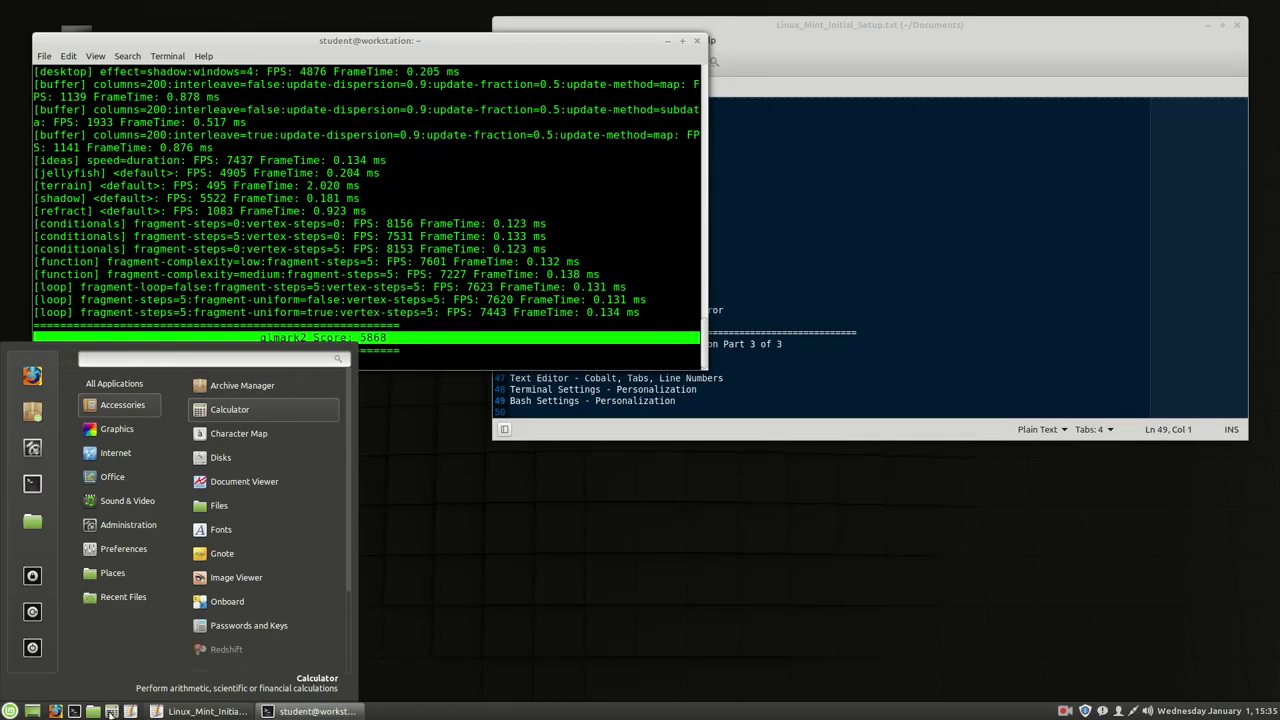
pyautogui.click(110, 711)
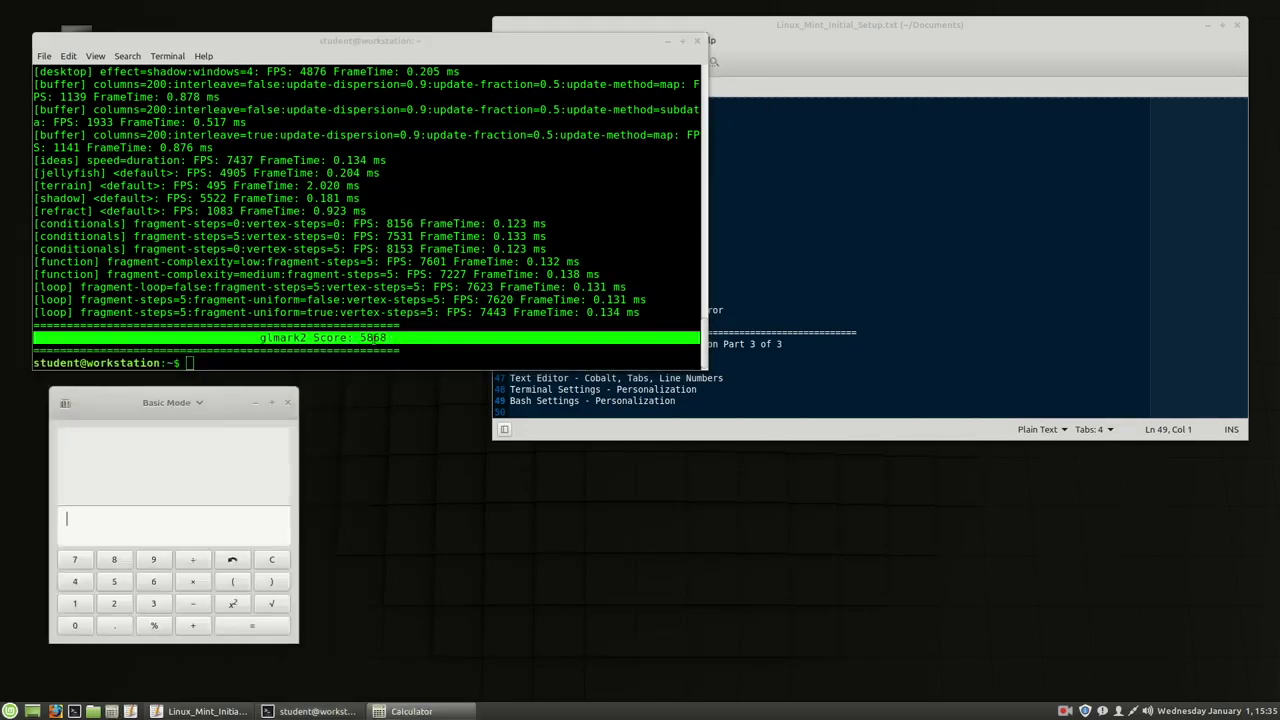
# - Calculate the ratio of the two benchmark scores, 5868 ÷ 295, in the calculator and highlight the result's whole-number part
pyautogui.doubleClick(372, 338)
pyautogui.middleClick(229, 470)
pyautogui.moveTo(233, 396); pyautogui.dragTo(791, 154)
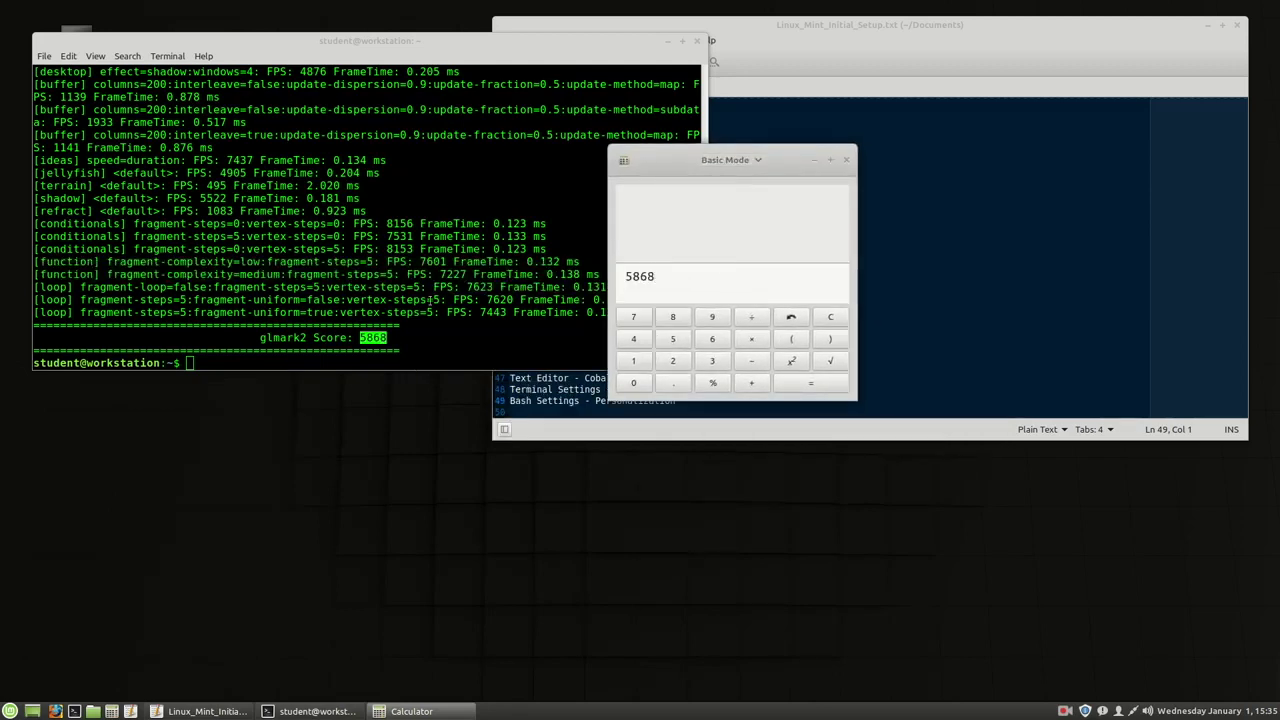
pyautogui.click(751, 316)
pyautogui.scroll(10, 506, 258)
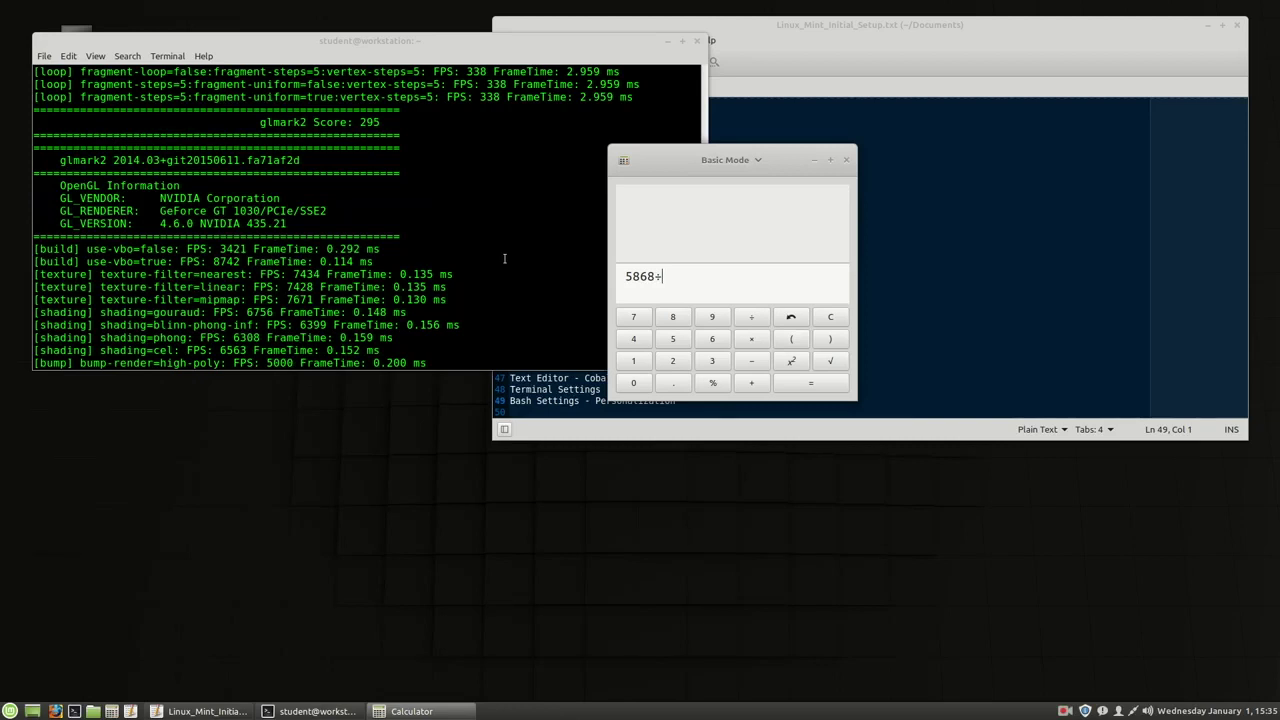
pyautogui.write('295')
pyautogui.press('Return')
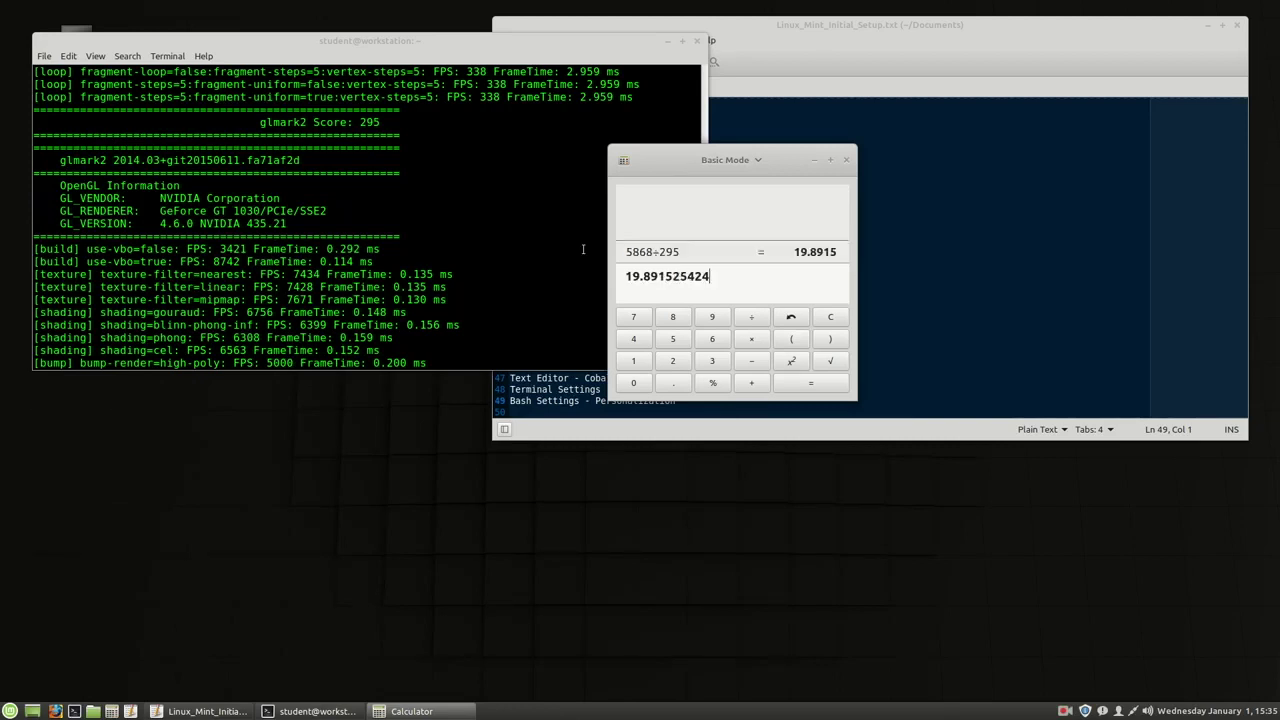
pyautogui.moveTo(627, 277); pyautogui.dragTo(651, 276)
pyautogui.click(747, 274)
pyautogui.moveTo(789, 159); pyautogui.dragTo(712, 278)
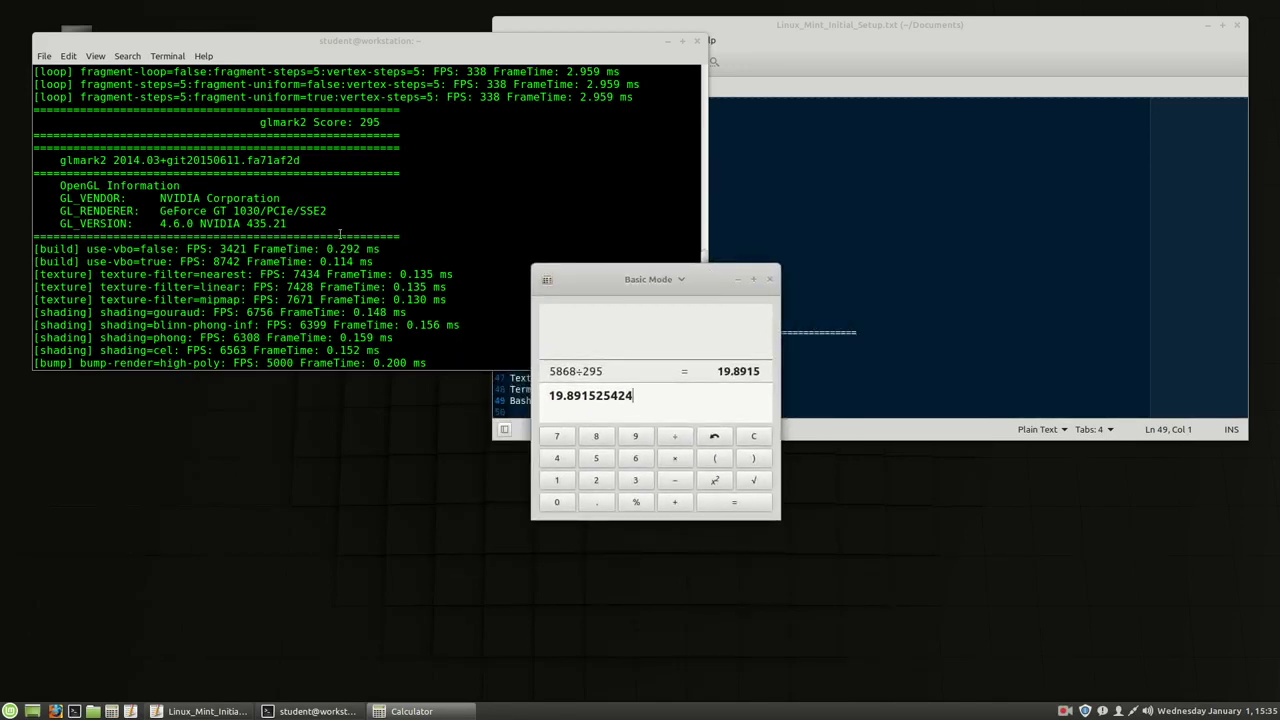
# - Compare the OpenGL vendor information of the two benchmark runs in the terminal and close the calculator
pyautogui.tripleClick(242, 198)
pyautogui.scroll(7, 428, 233)
pyautogui.scroll(10, 428, 233)
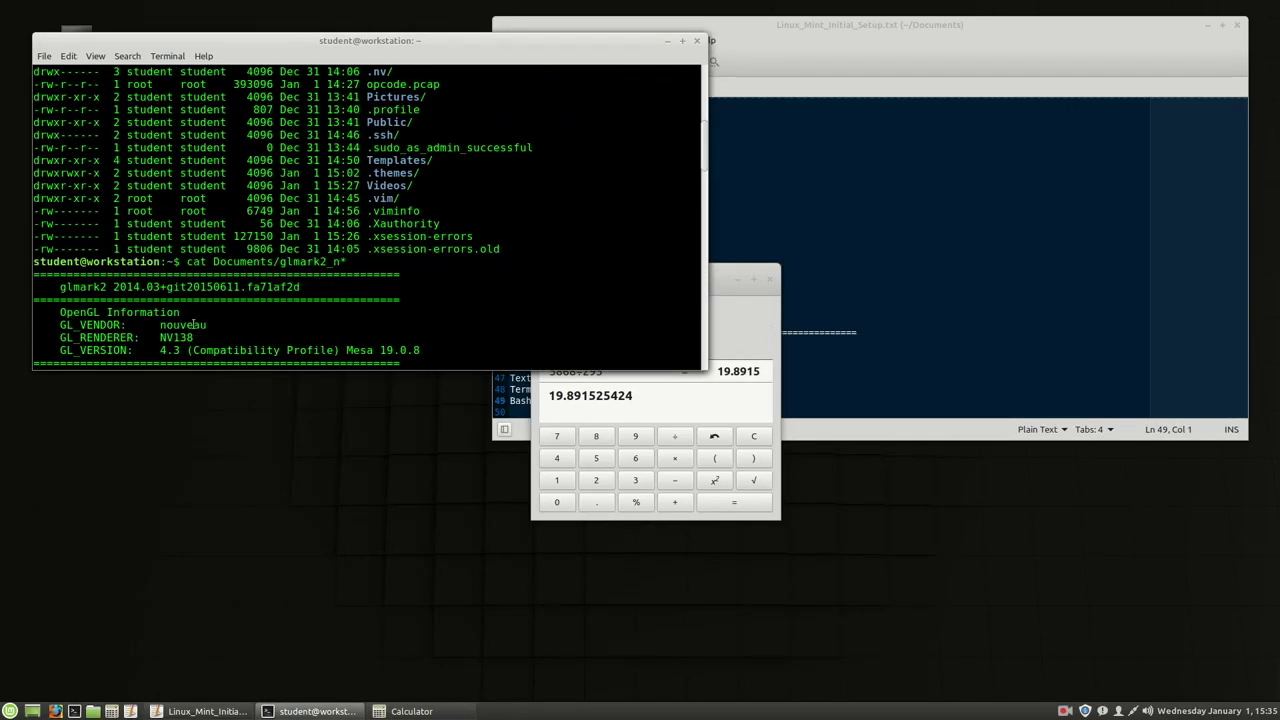
pyautogui.tripleClick(193, 325)
pyautogui.scroll(-15, 490, 275)
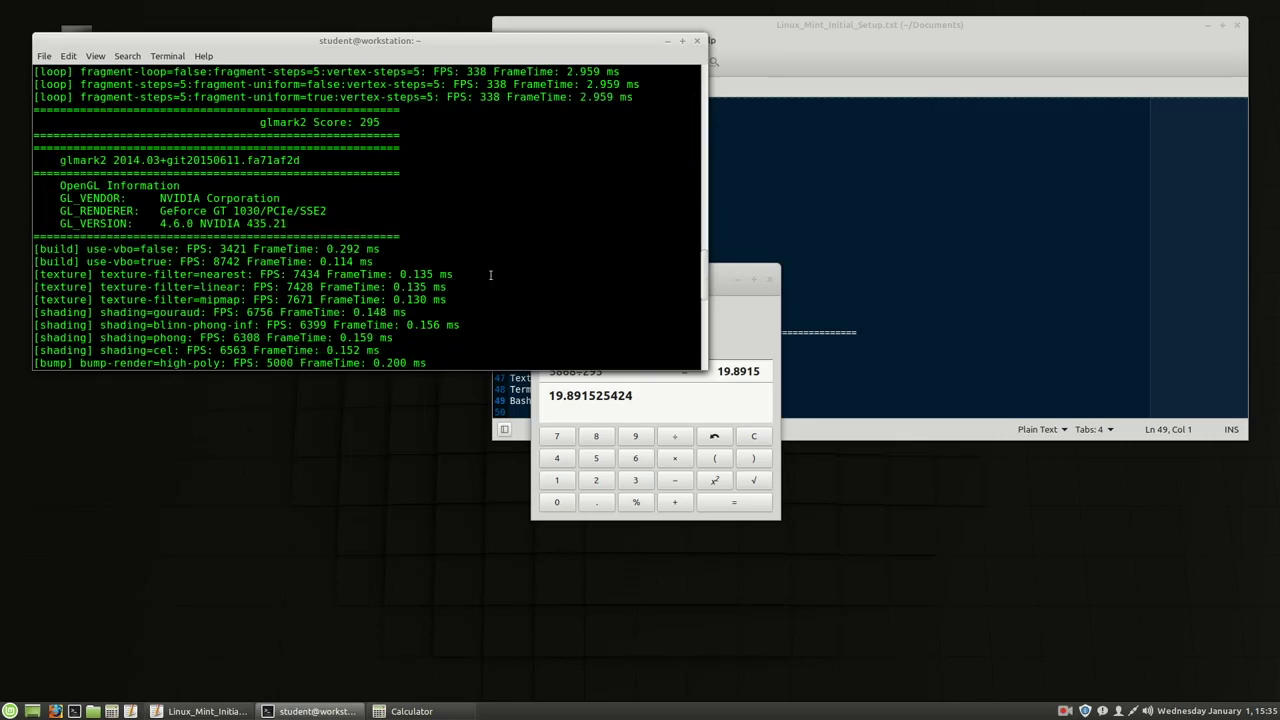
pyautogui.scroll(-6, 490, 275)
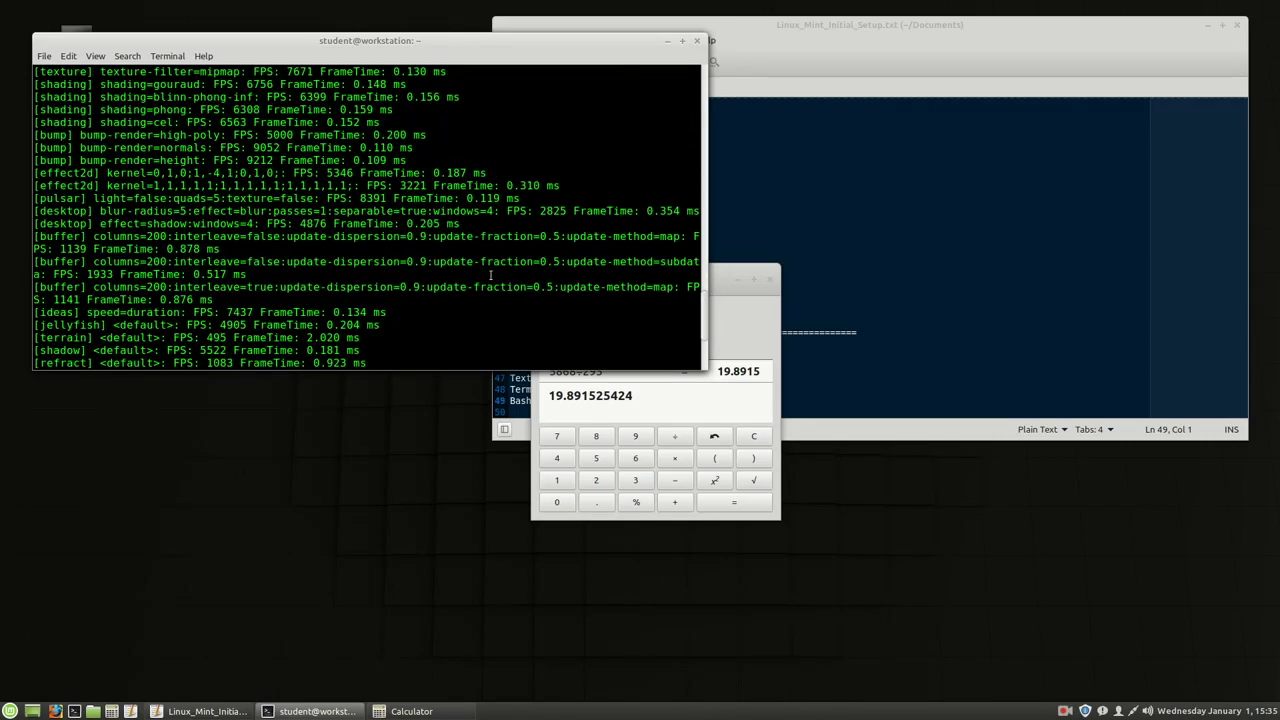
pyautogui.scroll(-4, 490, 275)
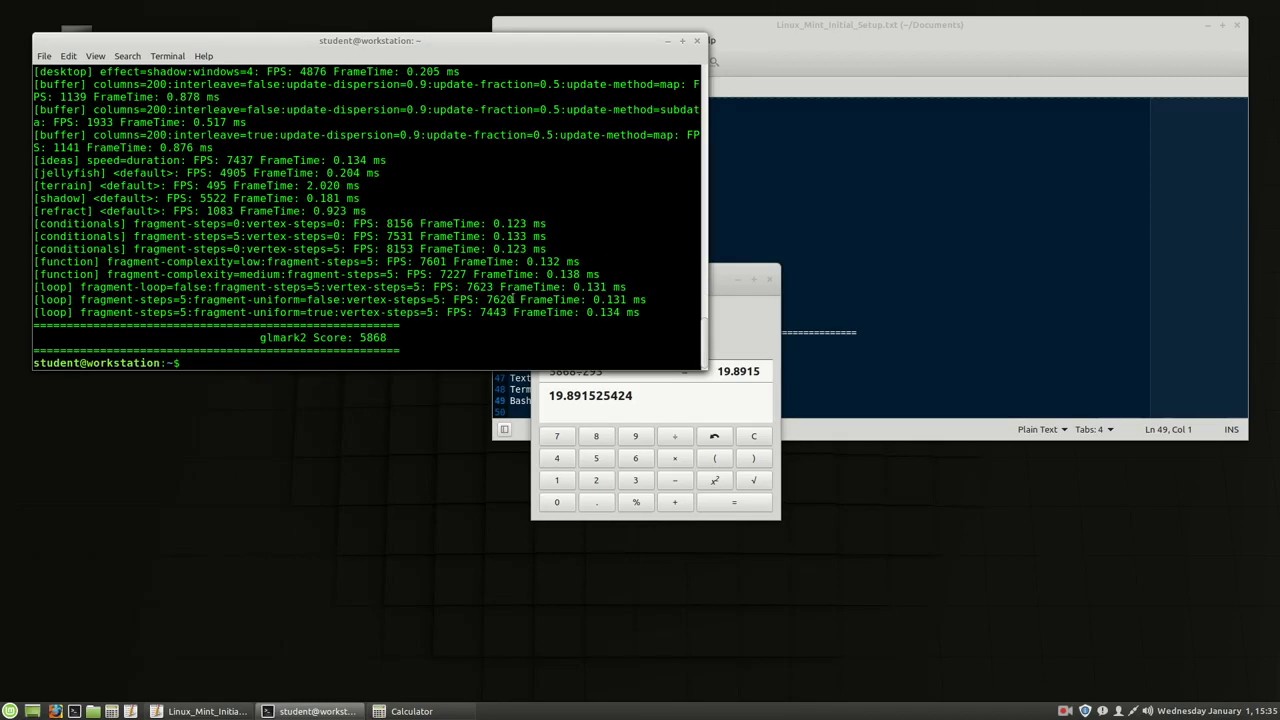
pyautogui.click(769, 279)
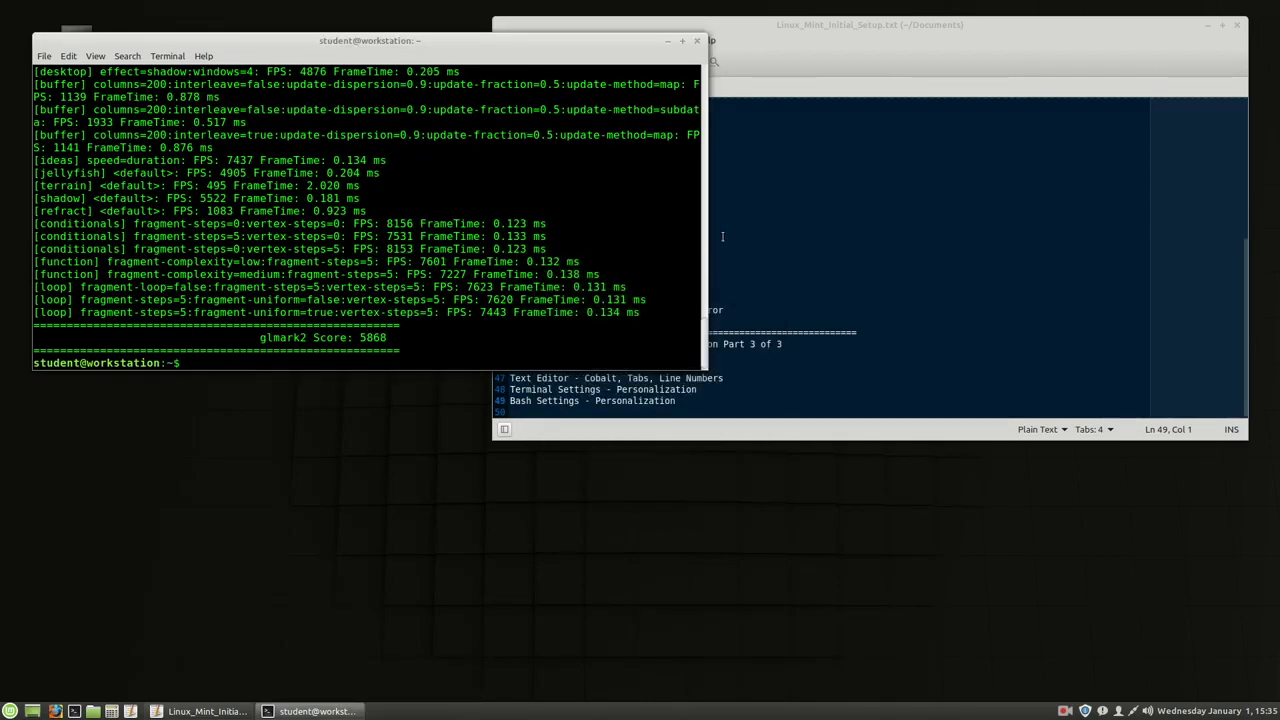
# - Reposition the terminal window and review the alias section in the printed .bashrc contents
pyautogui.moveTo(458, 39); pyautogui.dragTo(505, 221)
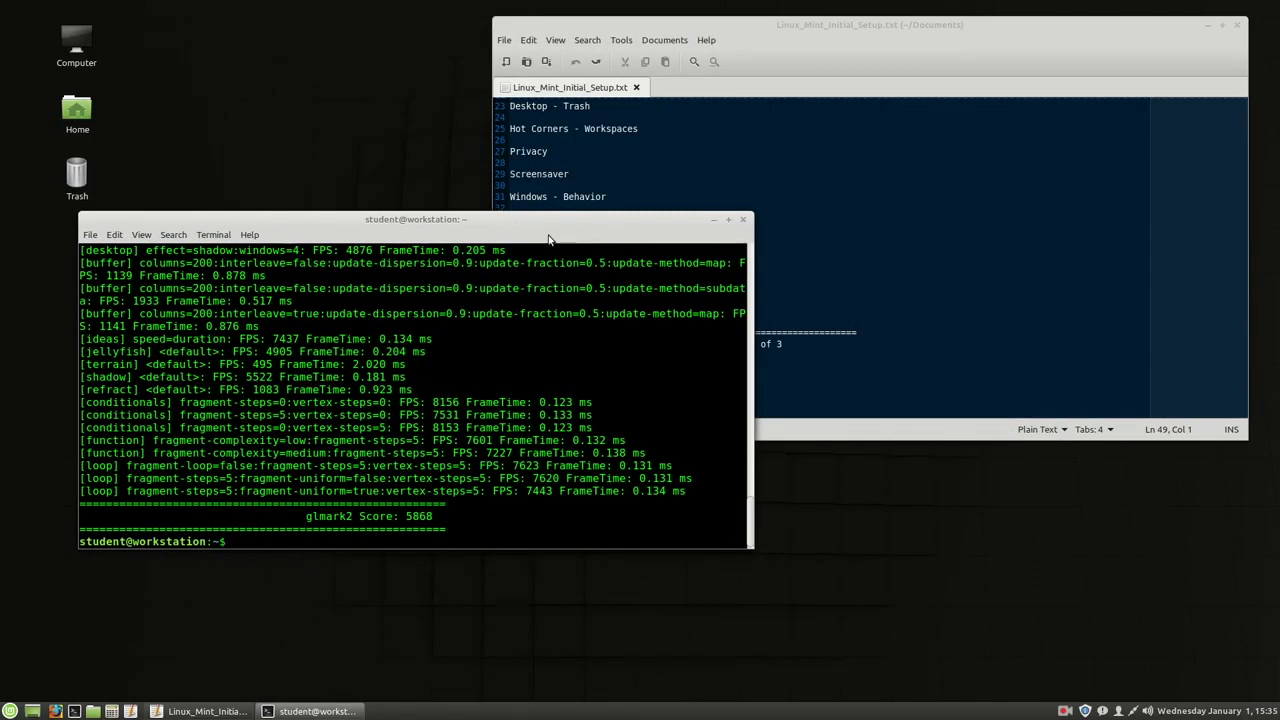
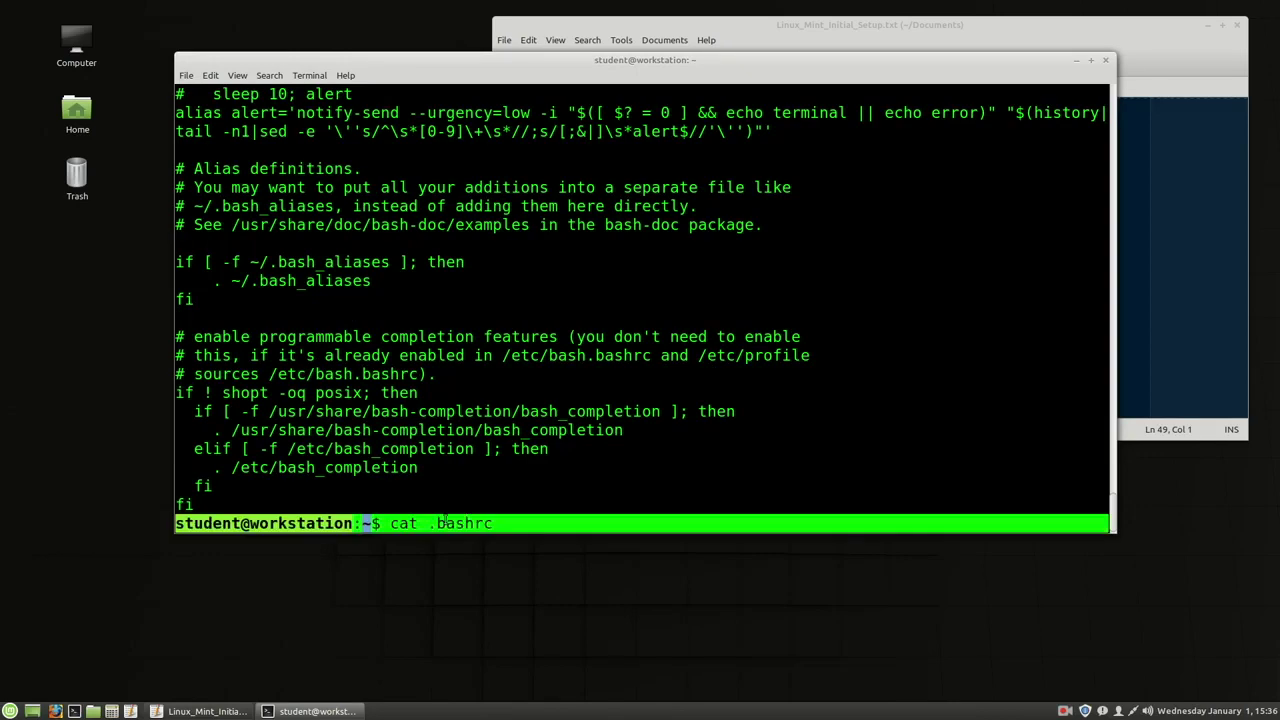
pyautogui.click(540, 505)
pyautogui.scroll(12, 476, 380)
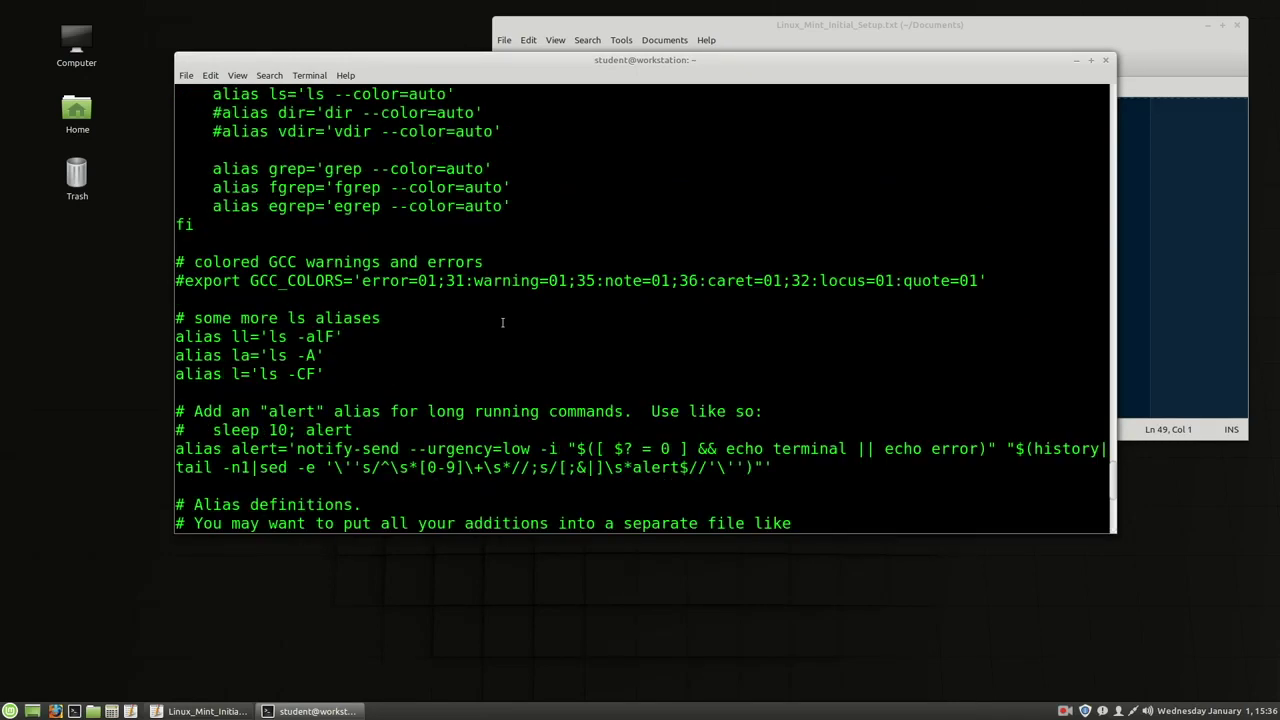
pyautogui.scroll(-12, 503, 320)
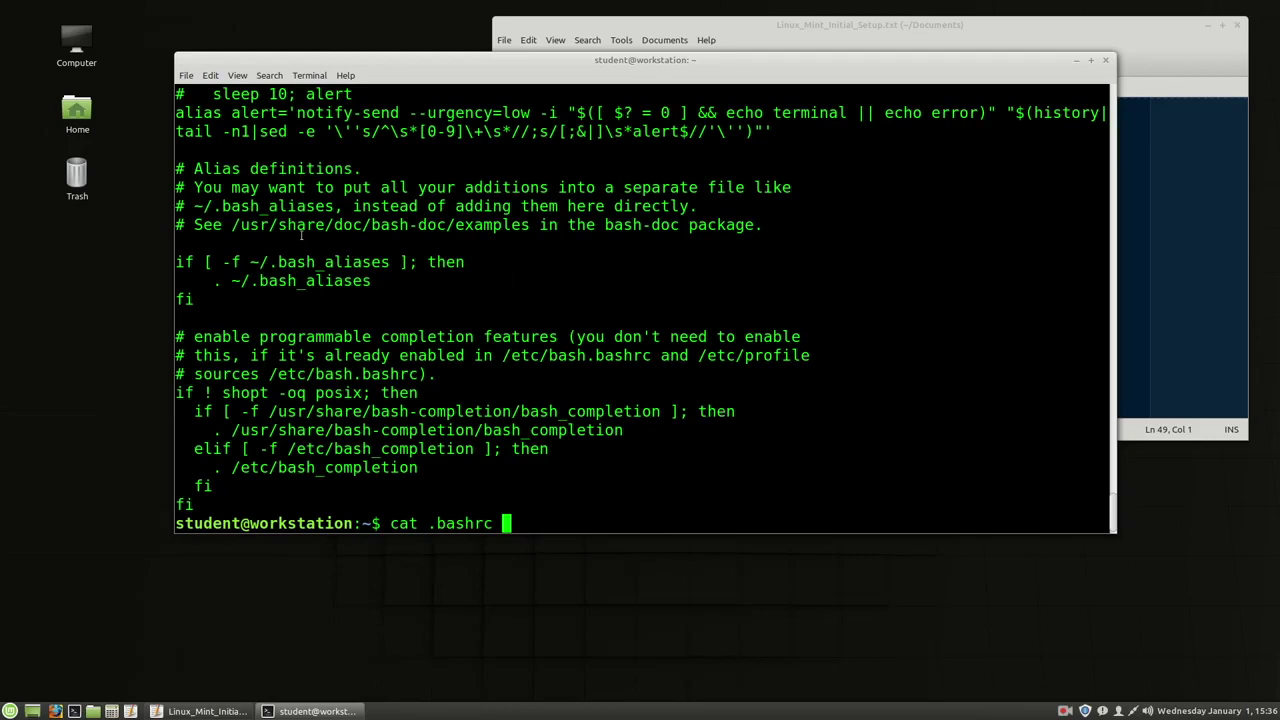
# - Move the Pastebin browser window from Workspace 2 to Workspace 1 in the workspace overview and switch to that workspace
pyautogui.moveTo(0, 0)
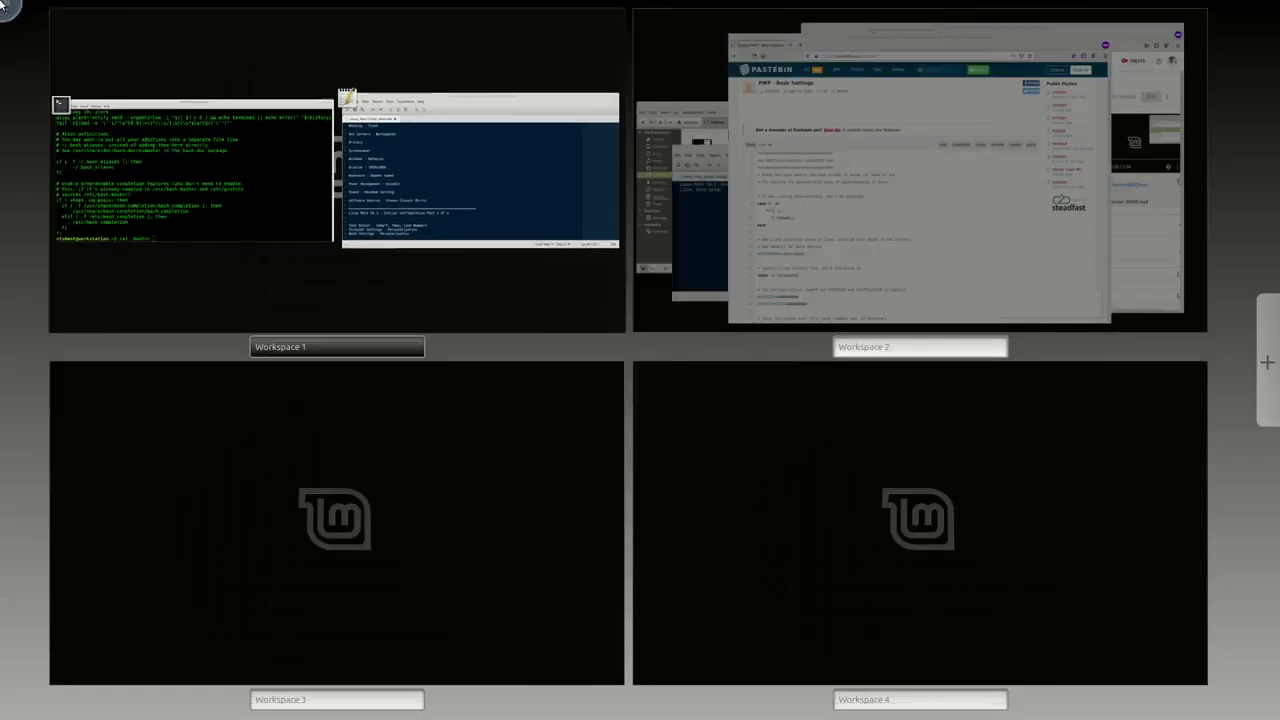
pyautogui.moveTo(761, 121)
pyautogui.moveTo(761, 121); pyautogui.dragTo(422, 235)
pyautogui.click(389, 251)
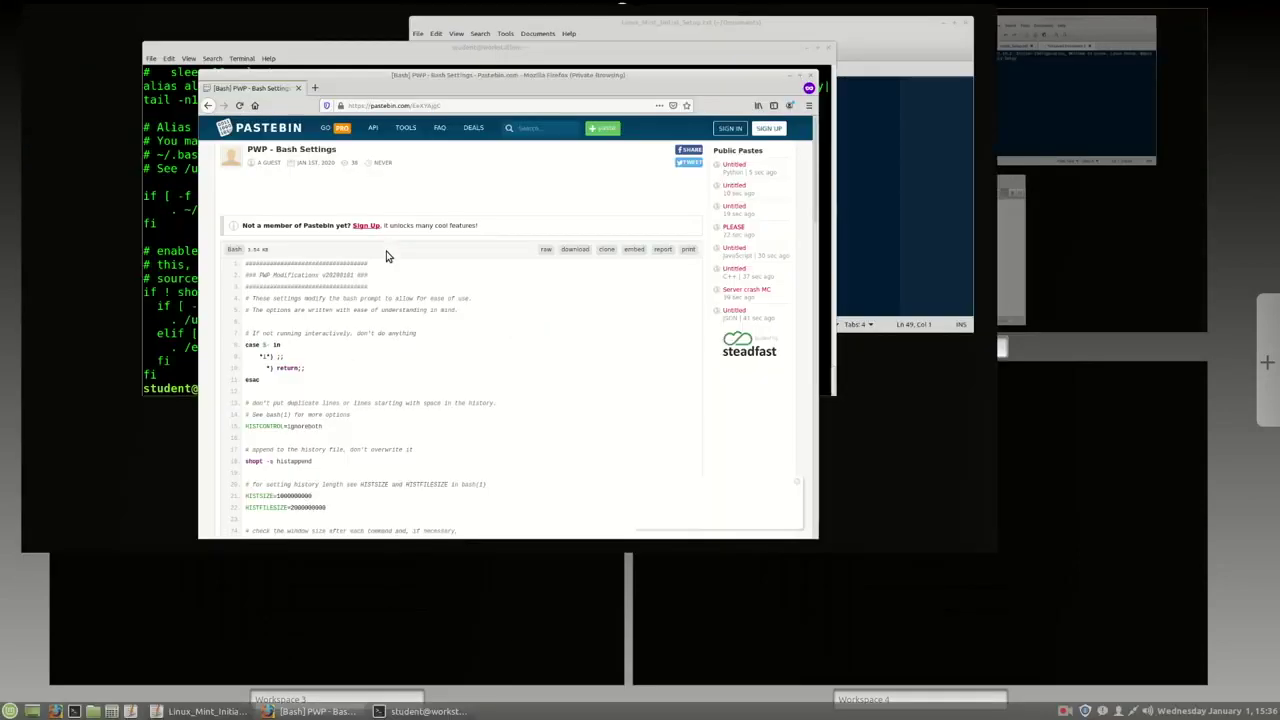
# - Highlight the web address and the opening lines of the PWP - Bash Settings paste
pyautogui.click(489, 105)
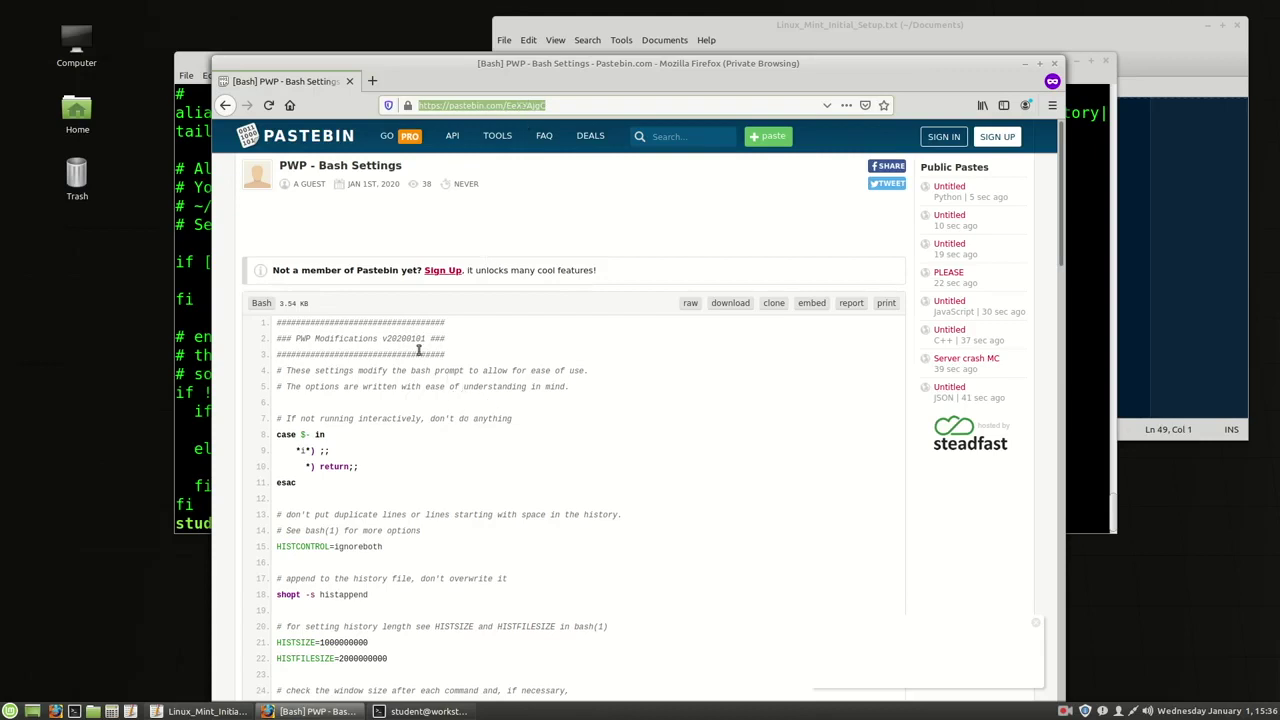
pyautogui.moveTo(279, 322); pyautogui.dragTo(580, 472)
pyautogui.click(647, 409)
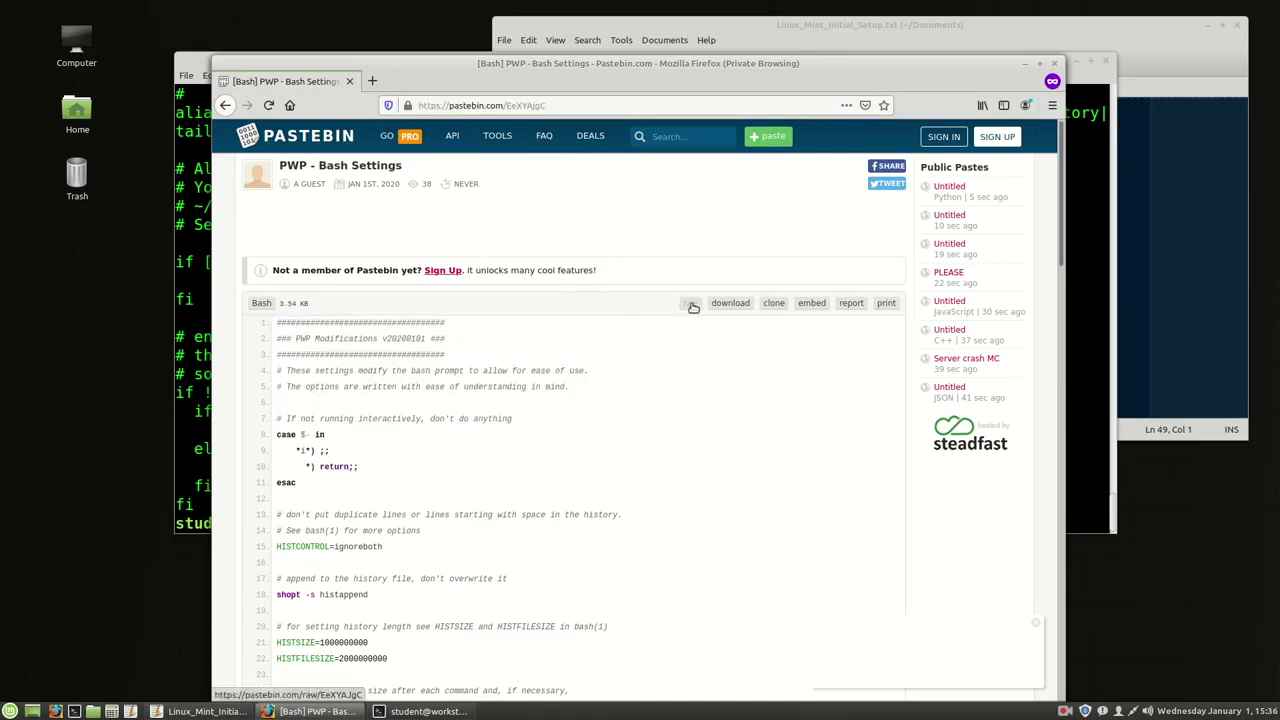
# - Open the raw version of the PWP - Bash Settings paste and copy all of its text
pyautogui.click(690, 303)
pyautogui.hotkey('ctrl', 'a')
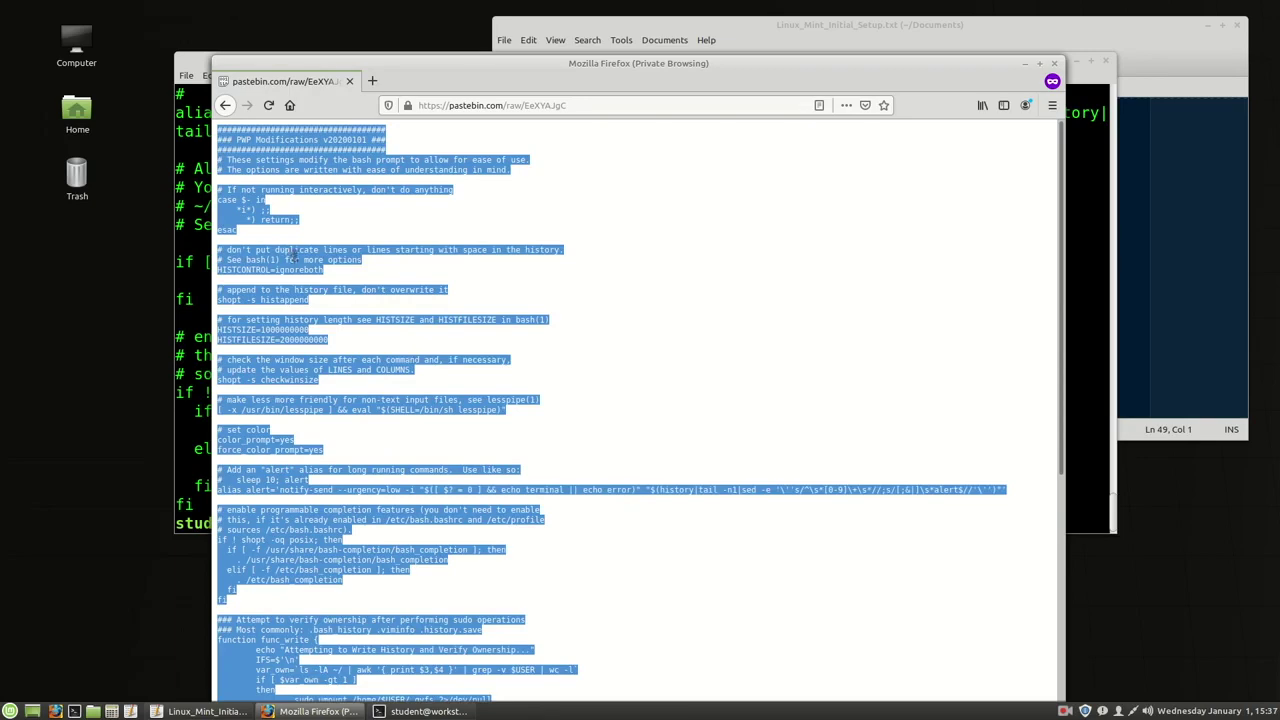
pyautogui.rightClick(293, 258)
pyautogui.click(325, 273)
# - View the page source of the raw paste and turn off syntax highlighting
pyautogui.click(477, 272)
pyautogui.rightClick(477, 272)
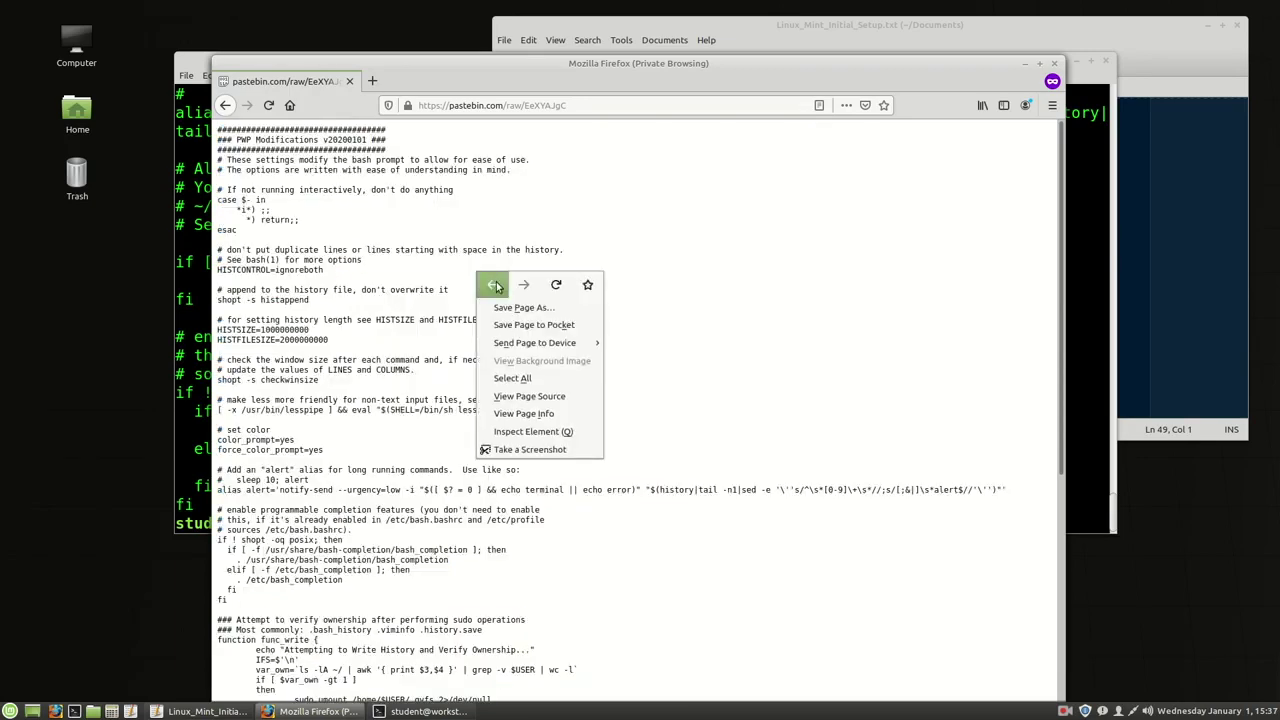
pyautogui.click(515, 396)
pyautogui.rightClick(465, 277)
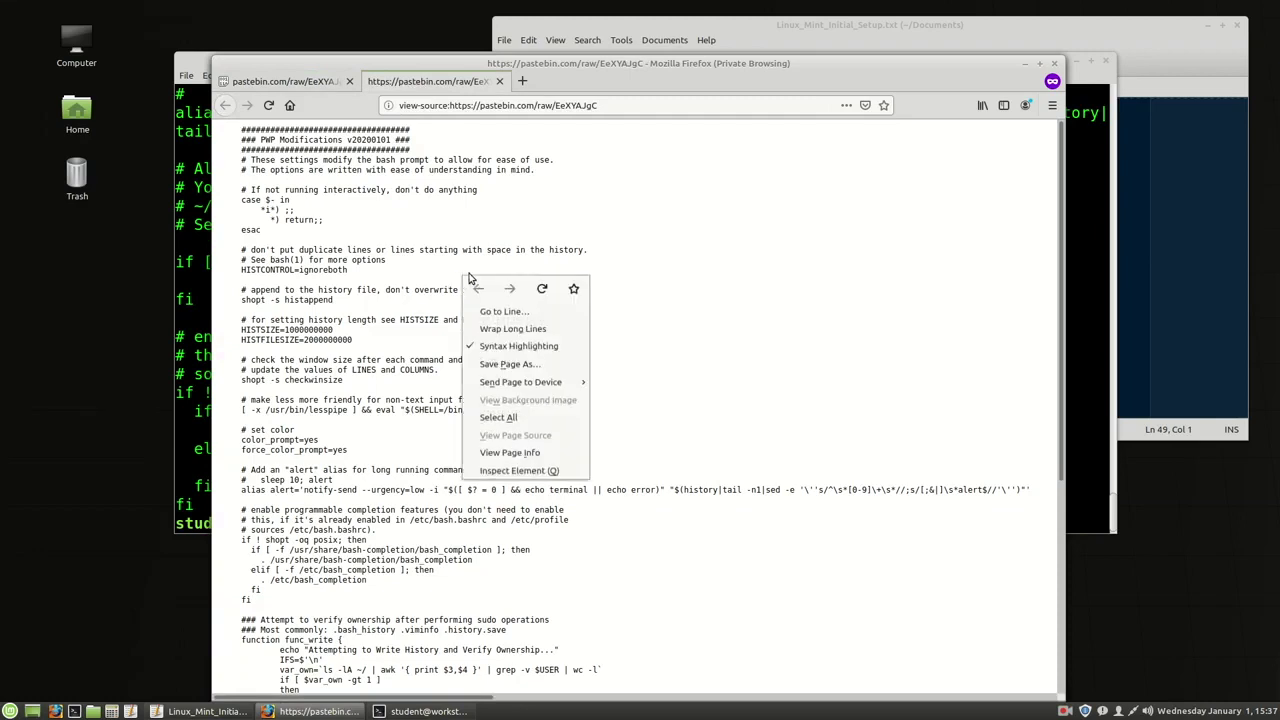
pyautogui.click(508, 346)
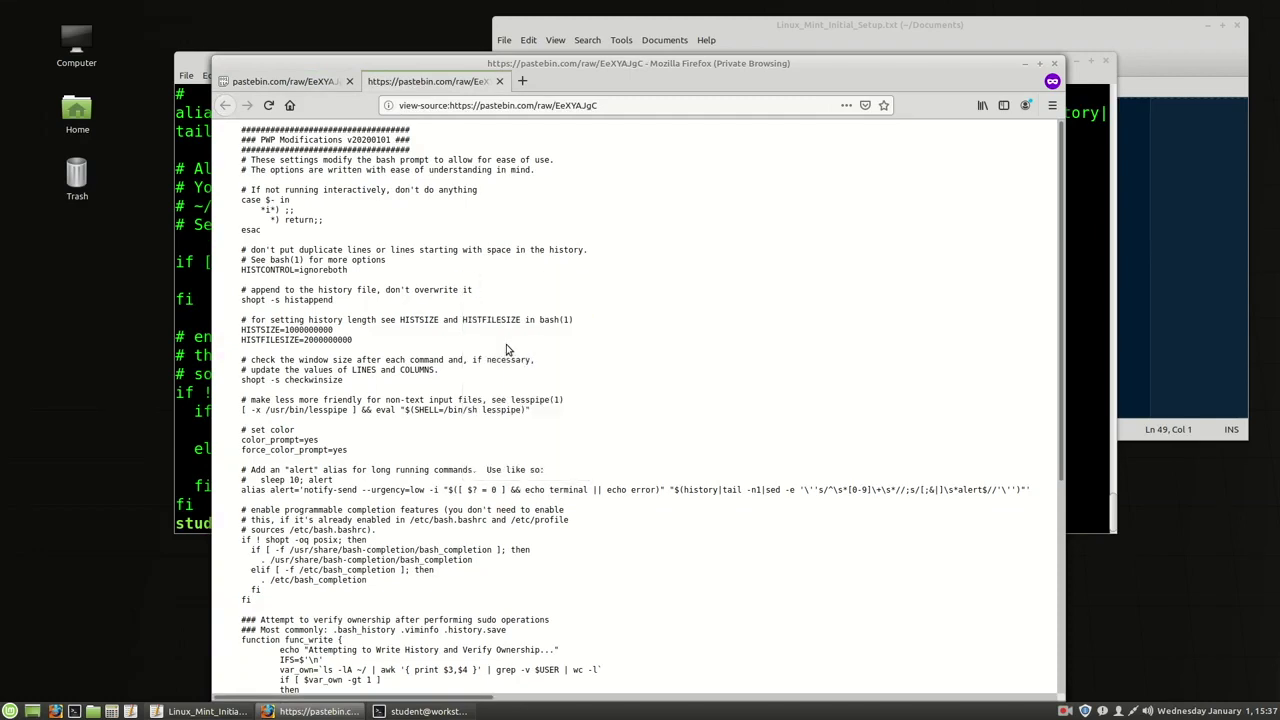
# - Copy all of the source text of the PWP - Bash Settings paste and select the whole text of the raw paste
pyautogui.rightClick(503, 342)
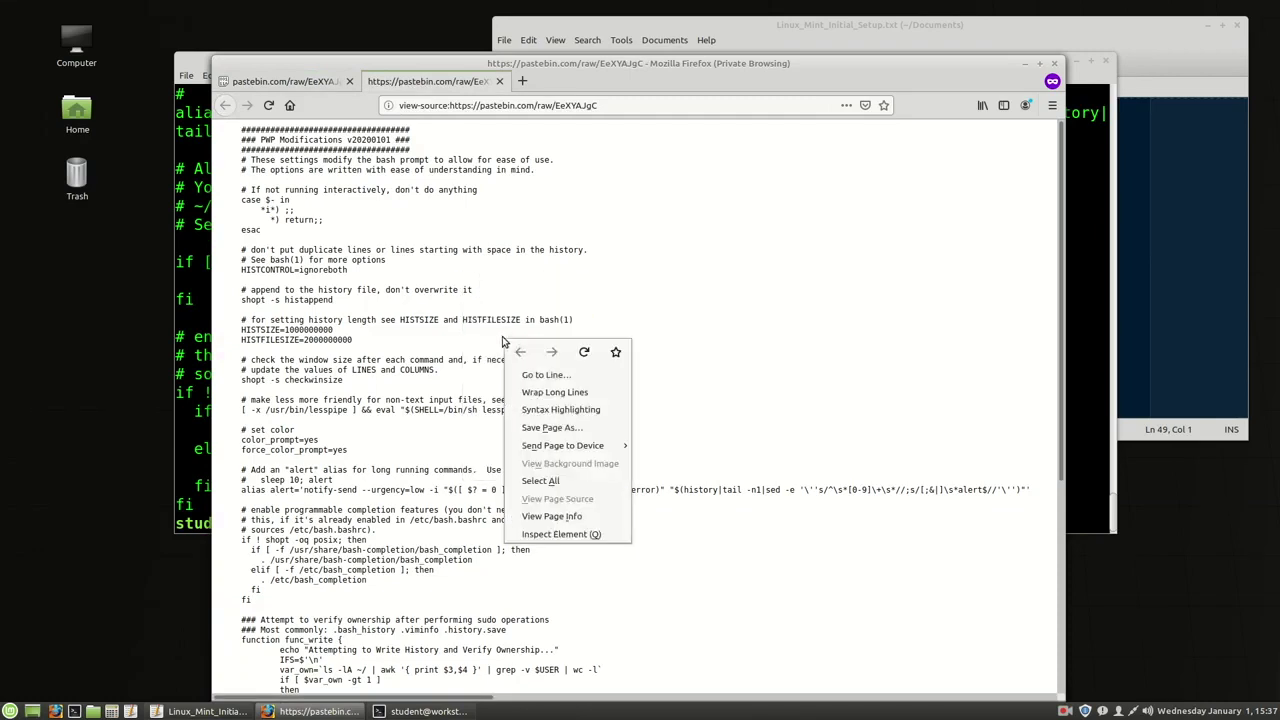
pyautogui.click(540, 481)
pyautogui.rightClick(433, 292)
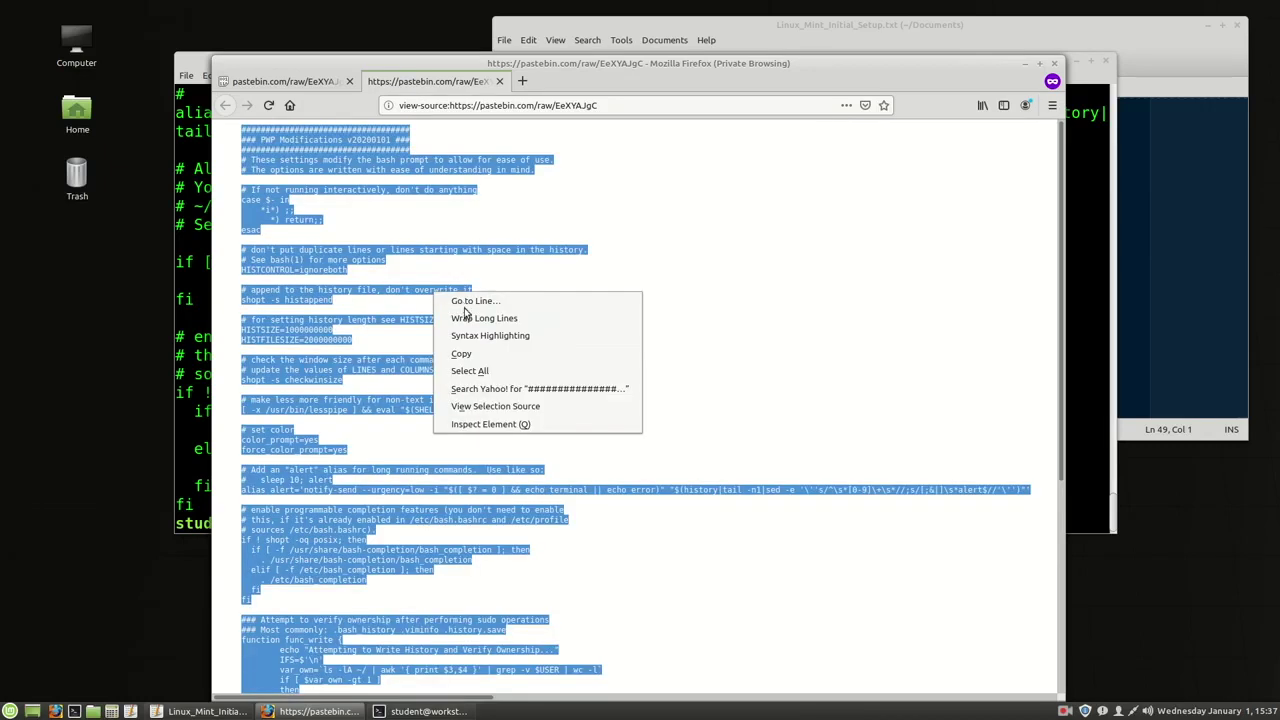
pyautogui.click(470, 354)
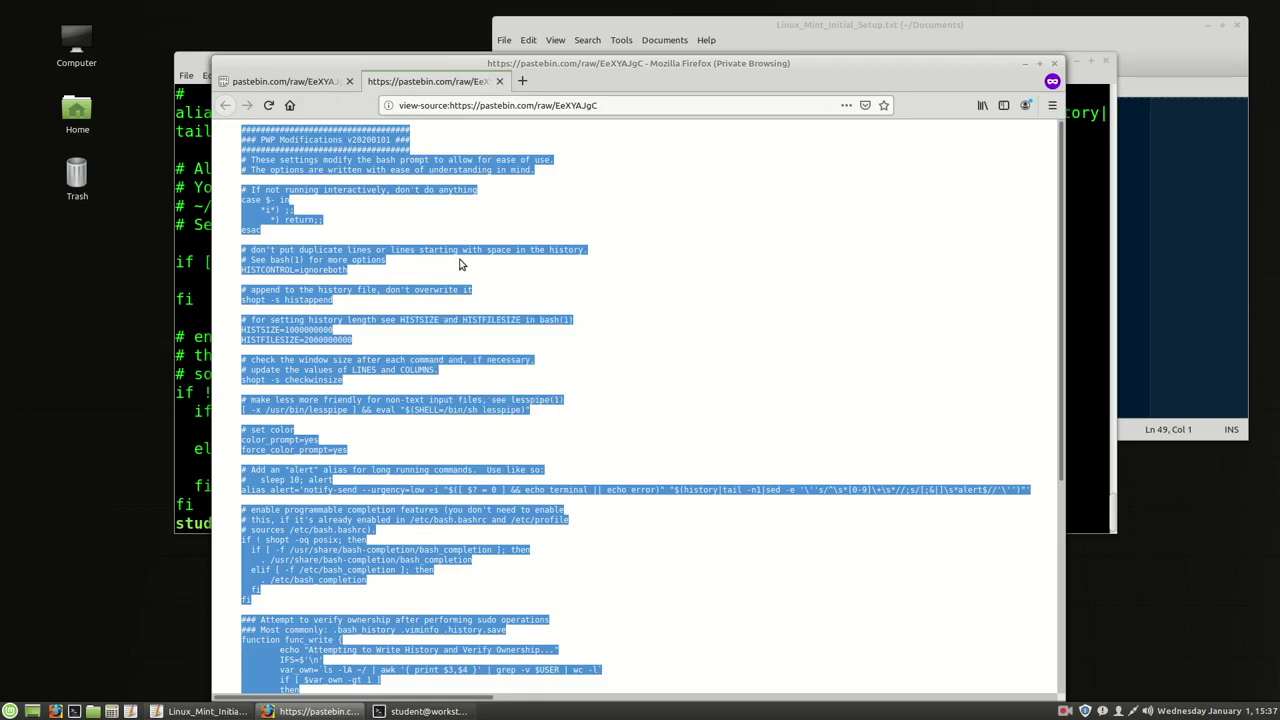
pyautogui.click(318, 82)
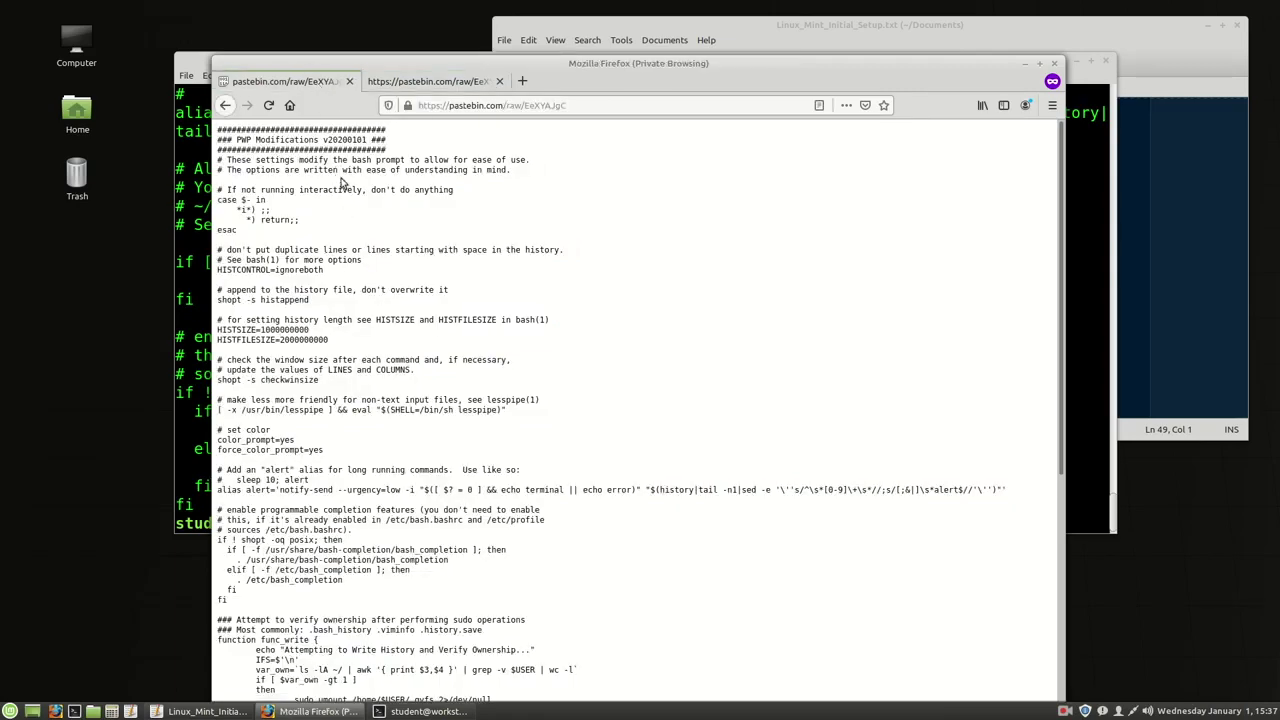
pyautogui.hotkey('ctrl', 'a')
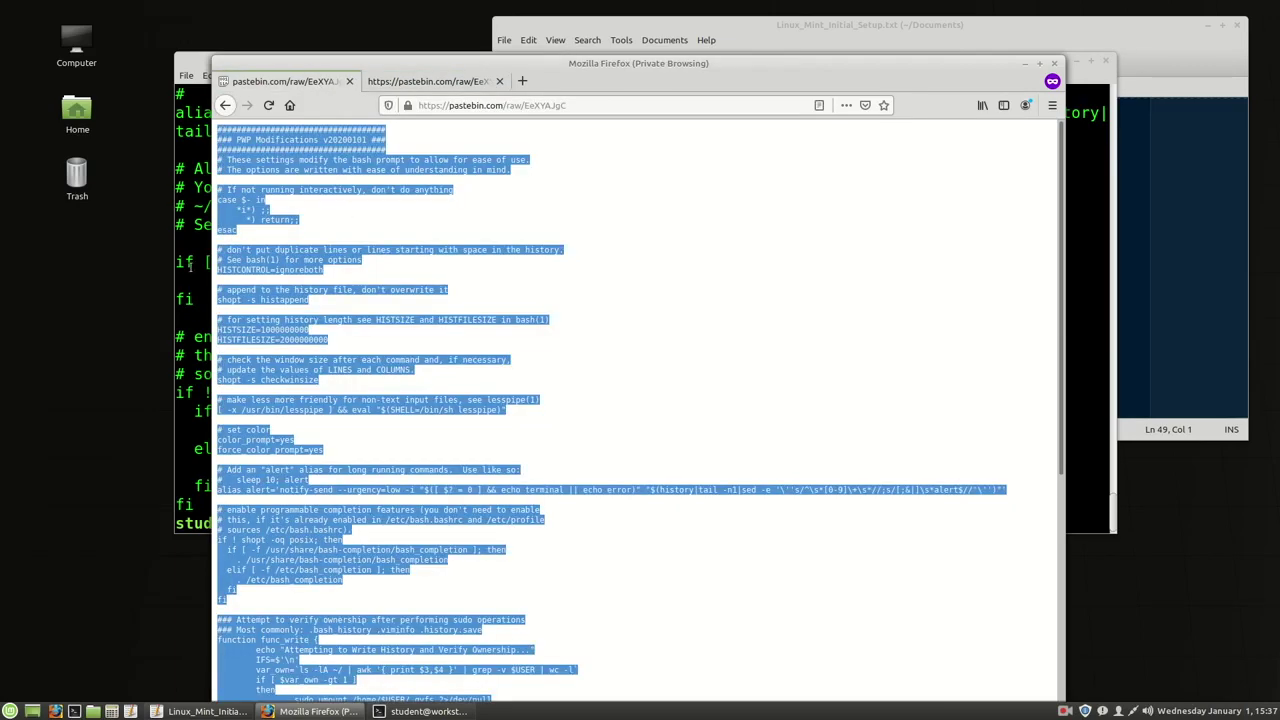
# - Switch to the terminal, clear the pending cat command and open .bashrc in vi
pyautogui.click(189, 269)
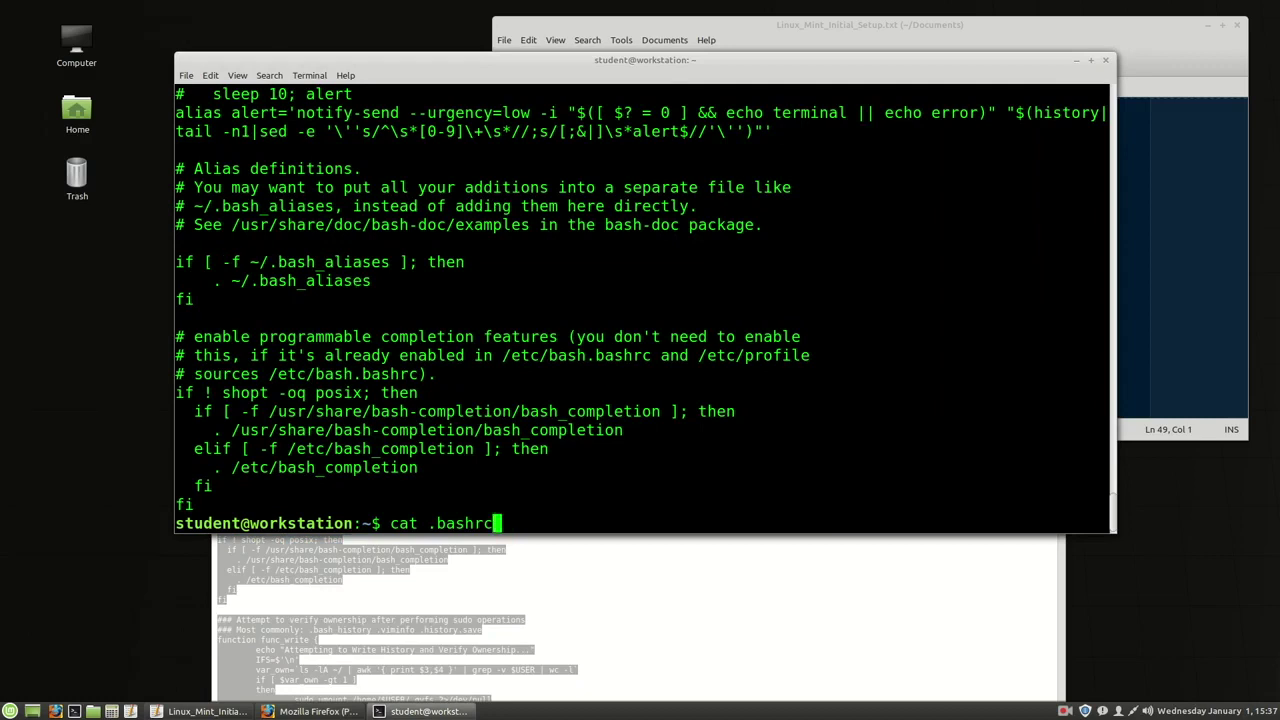
pyautogui.press('BackSpace')
pyautogui.press('BackSpace')
pyautogui.press('BackSpace')
pyautogui.press('BackSpace')
pyautogui.press('BackSpace')
pyautogui.press('BackSpace')
pyautogui.press('BackSpace')
pyautogui.press('BackSpace')
pyautogui.press('BackSpace')
pyautogui.press('BackSpace')
pyautogui.press('BackSpace')
pyautogui.write('v')
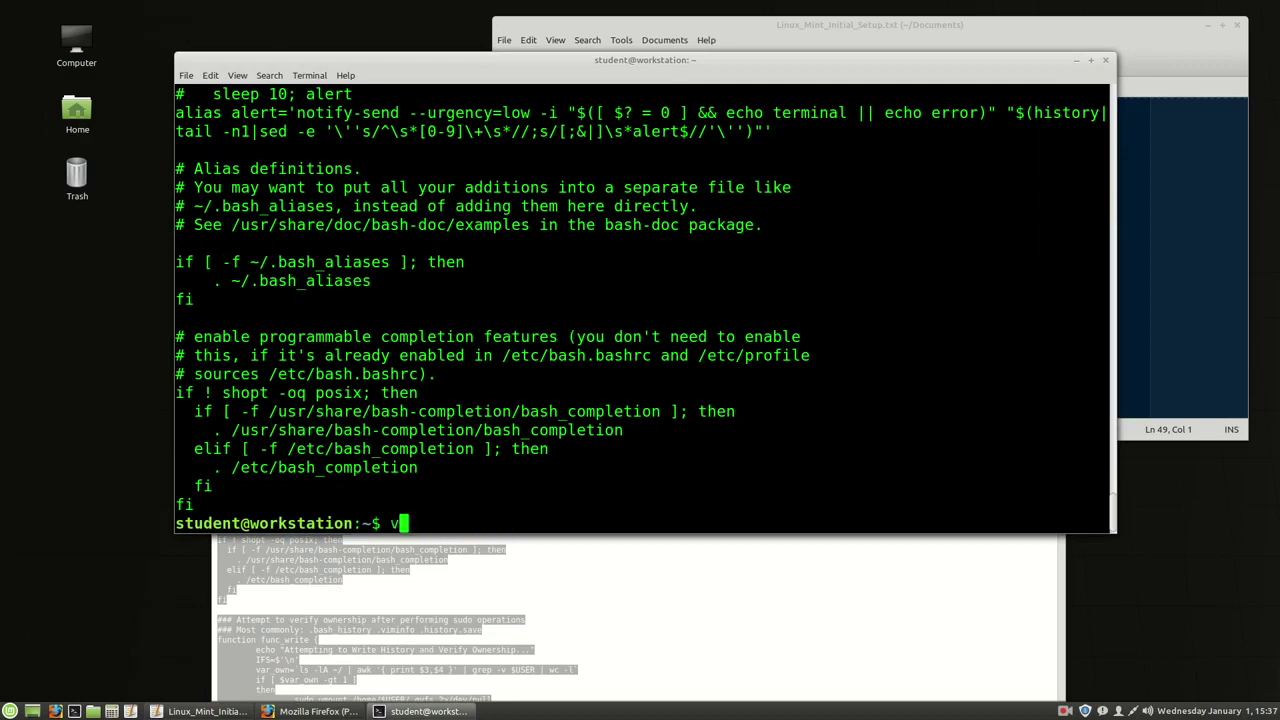
pyautogui.write('i .bashrc')
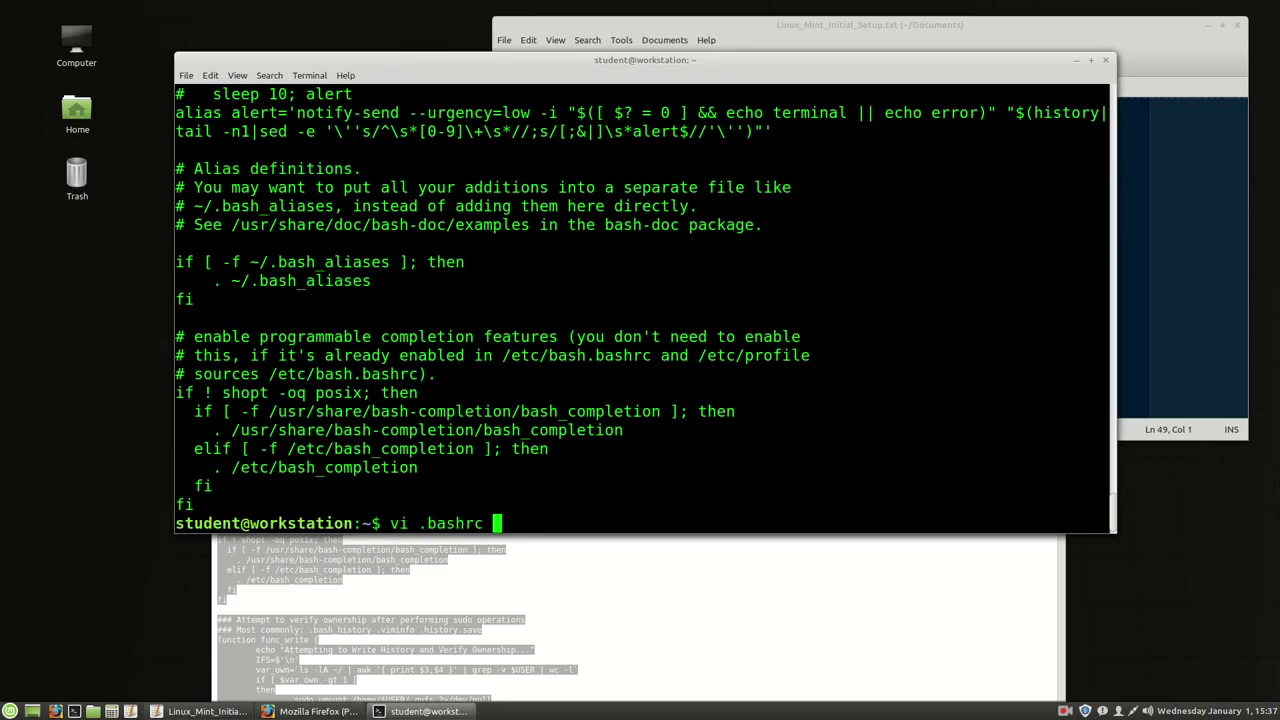
pyautogui.press('Return')
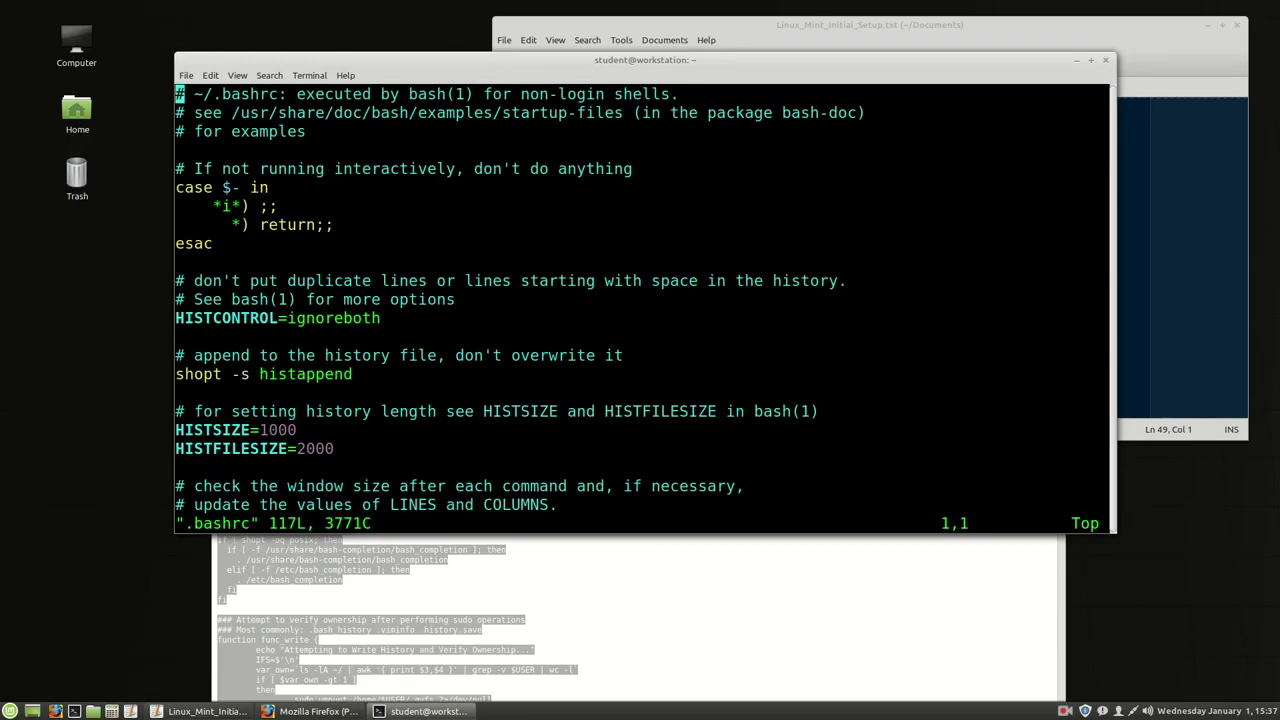
# - Paste the copied PWP Modifications text on a new line after the end of .bashrc
pyautogui.hotkey('shift', 'g')
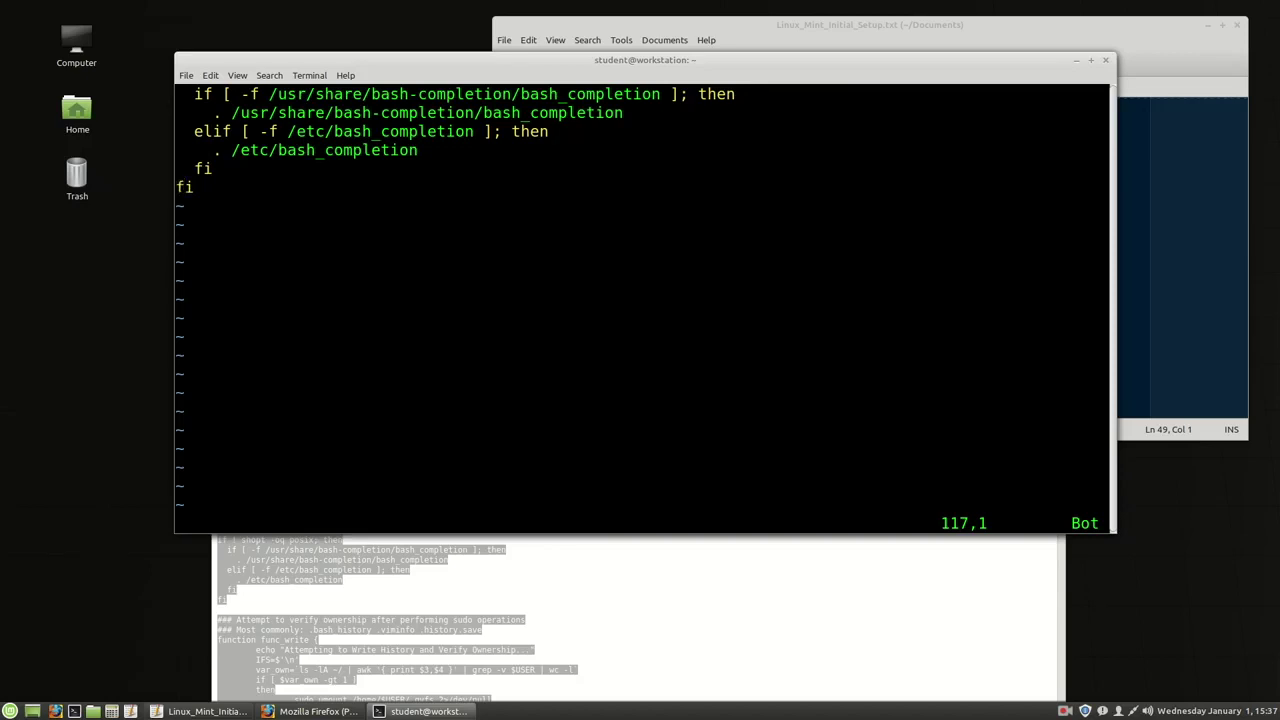
pyautogui.press('o')
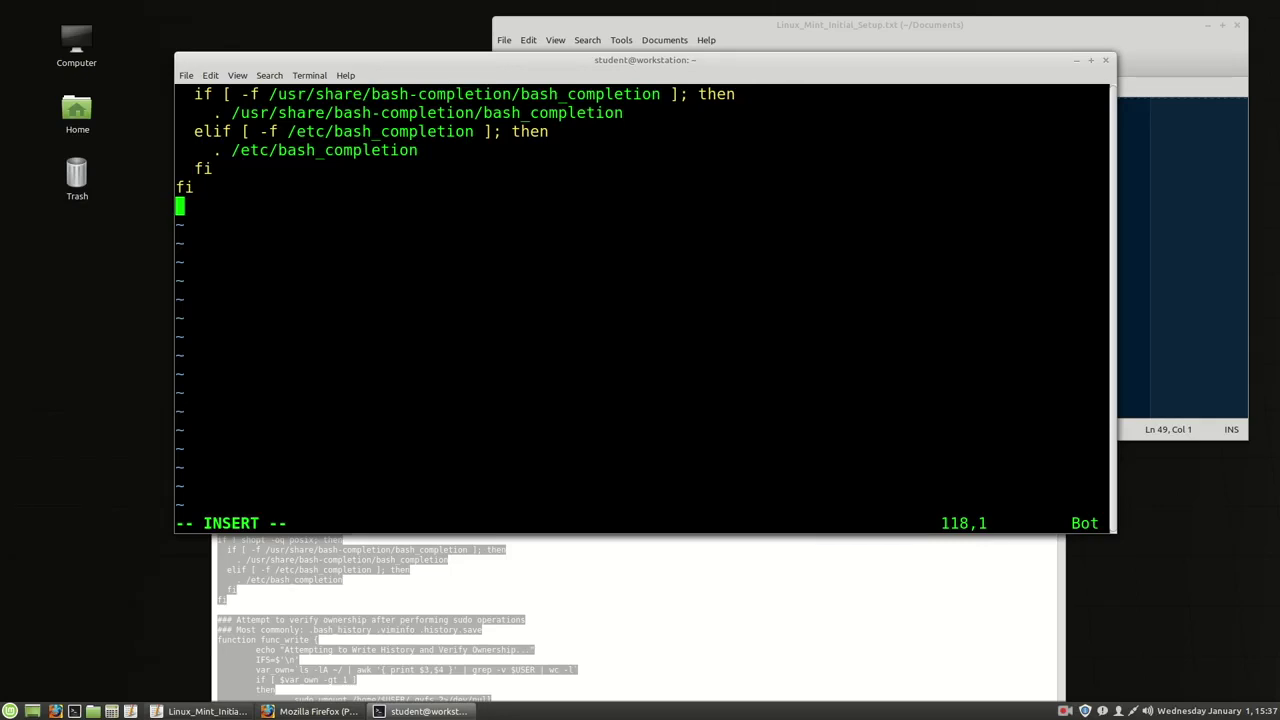
pyautogui.hotkey('ctrl', 'shift', 'v')
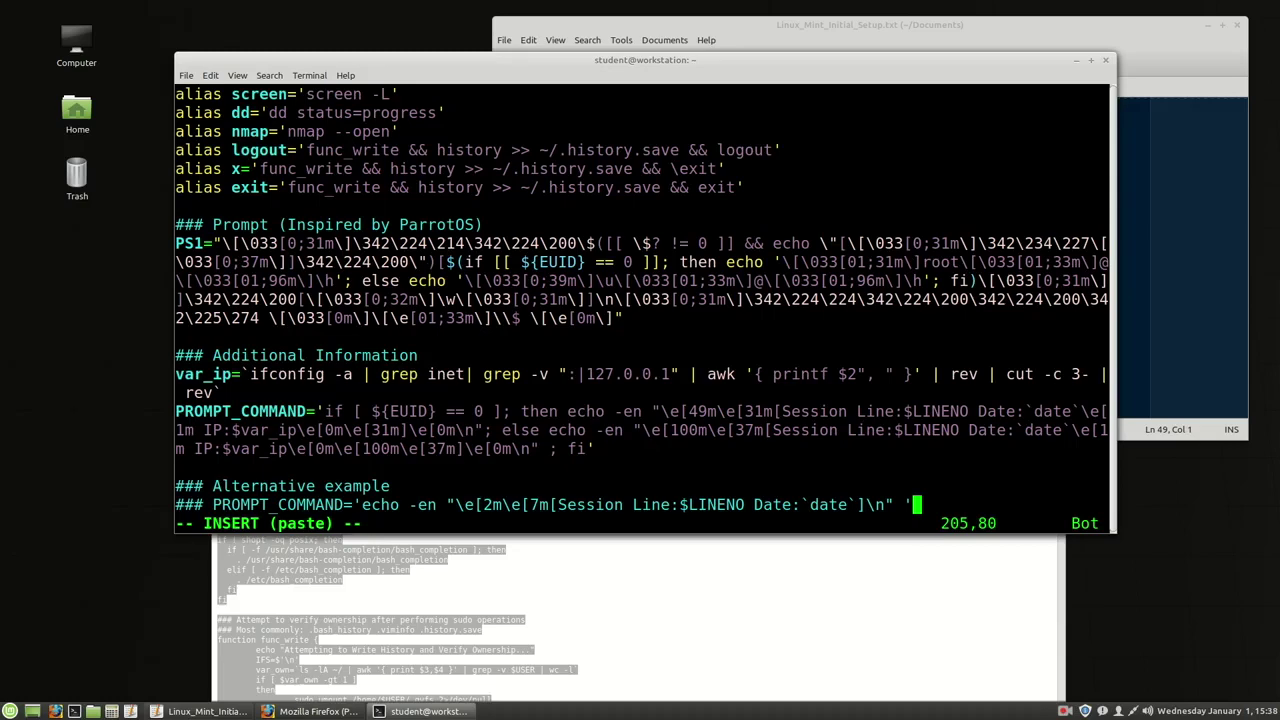
# - Review the pasted block from its end up to the PWP Modifications heading, and save .bashrc and quit vi
pyautogui.scroll(15, 640, 300)
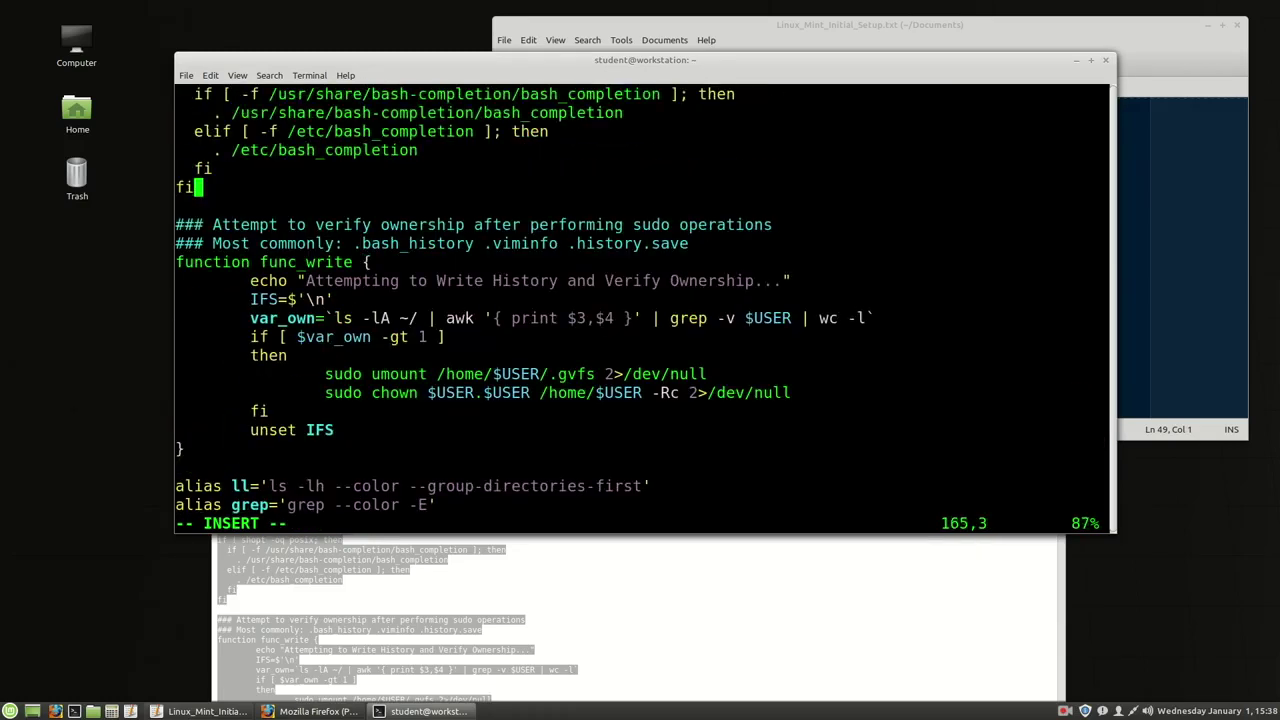
pyautogui.scroll(9, 640, 300)
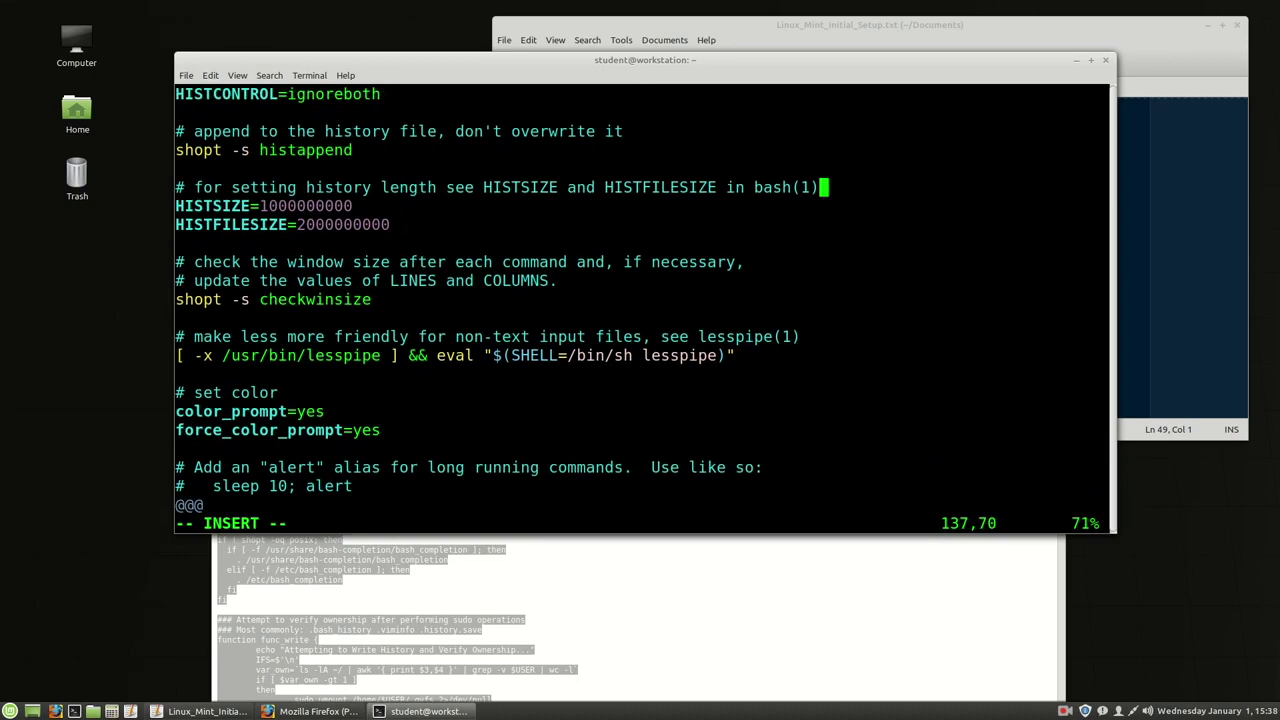
pyautogui.scroll(7, 640, 300)
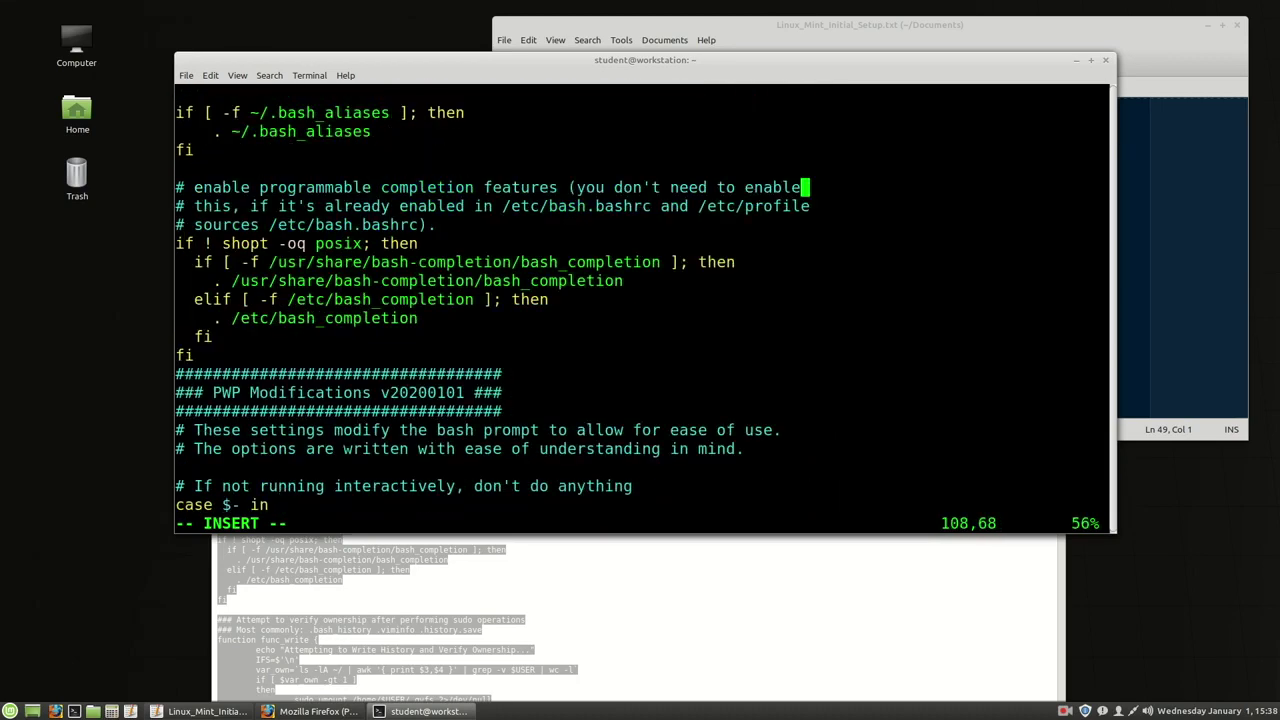
pyautogui.scroll(-20, 640, 300)
pyautogui.hotkey('ctrl', 'End')
pyautogui.press('Escape')
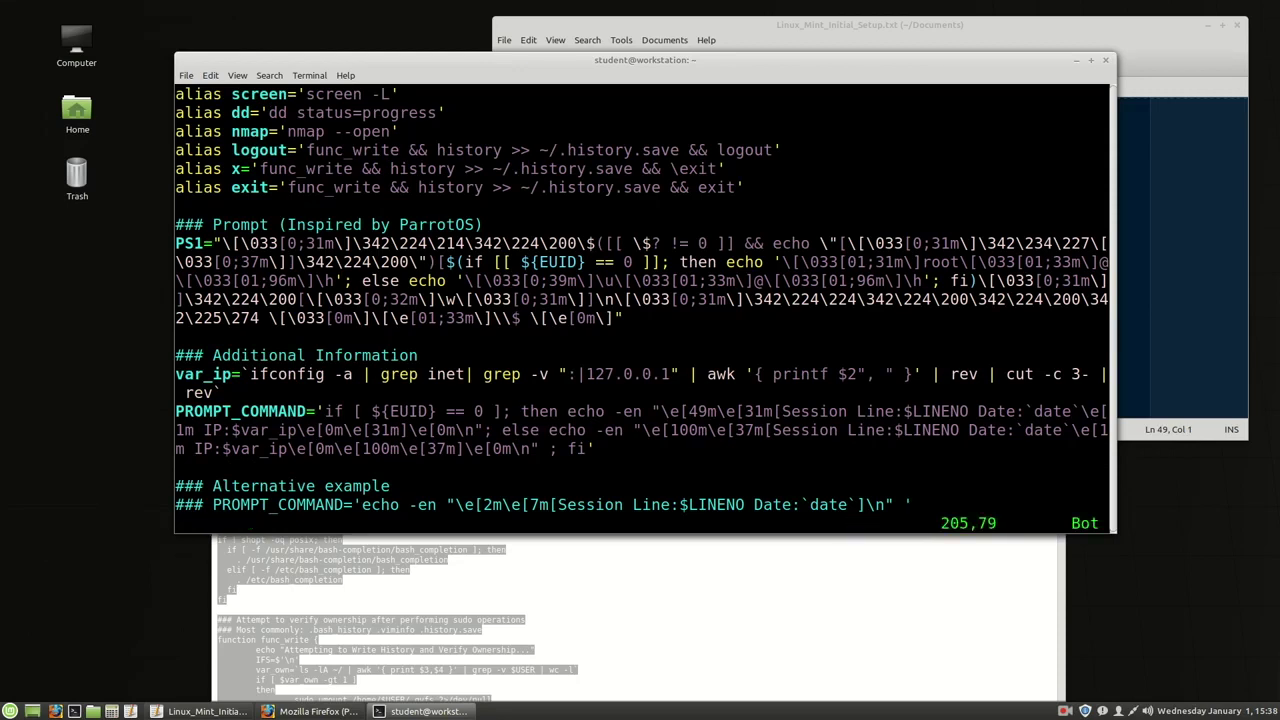
pyautogui.write(':wq')
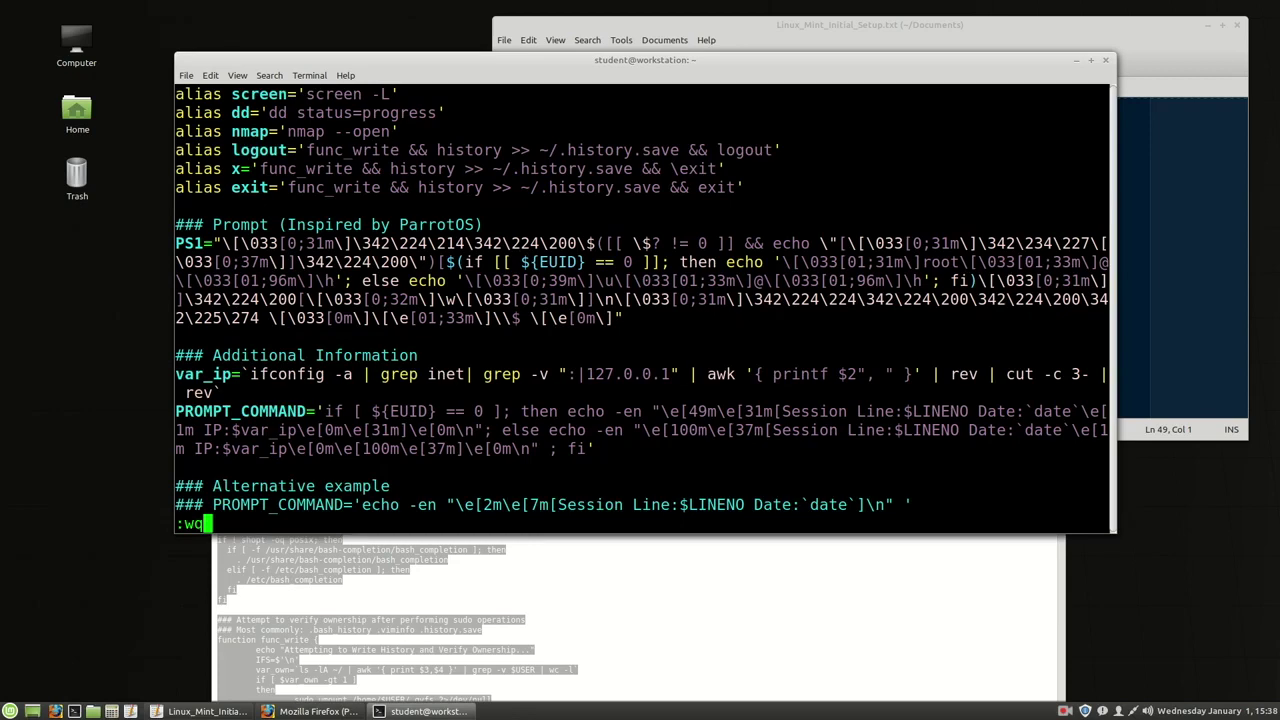
pyautogui.press('Return')
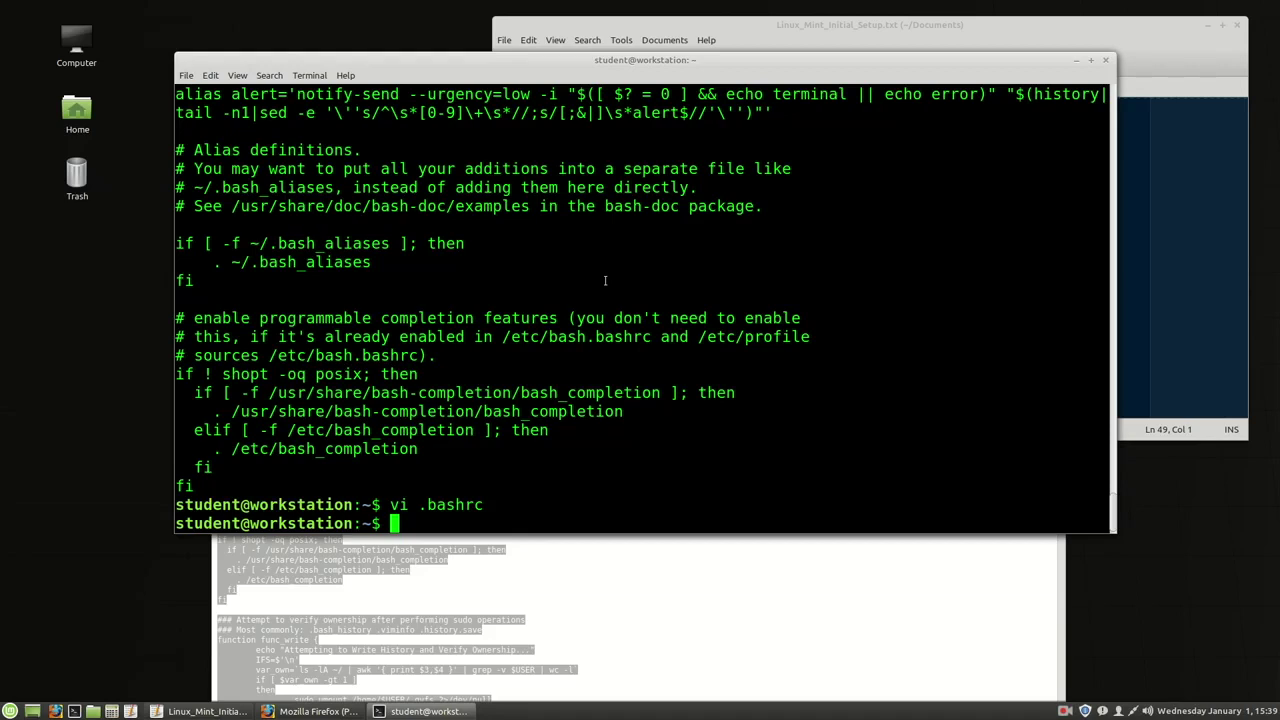
# - Open a second terminal window, move it clear of the original terminal's prompt, and run echo $PS1 in the original terminal
pyautogui.hotkey('ctrl', 'alt', 't')
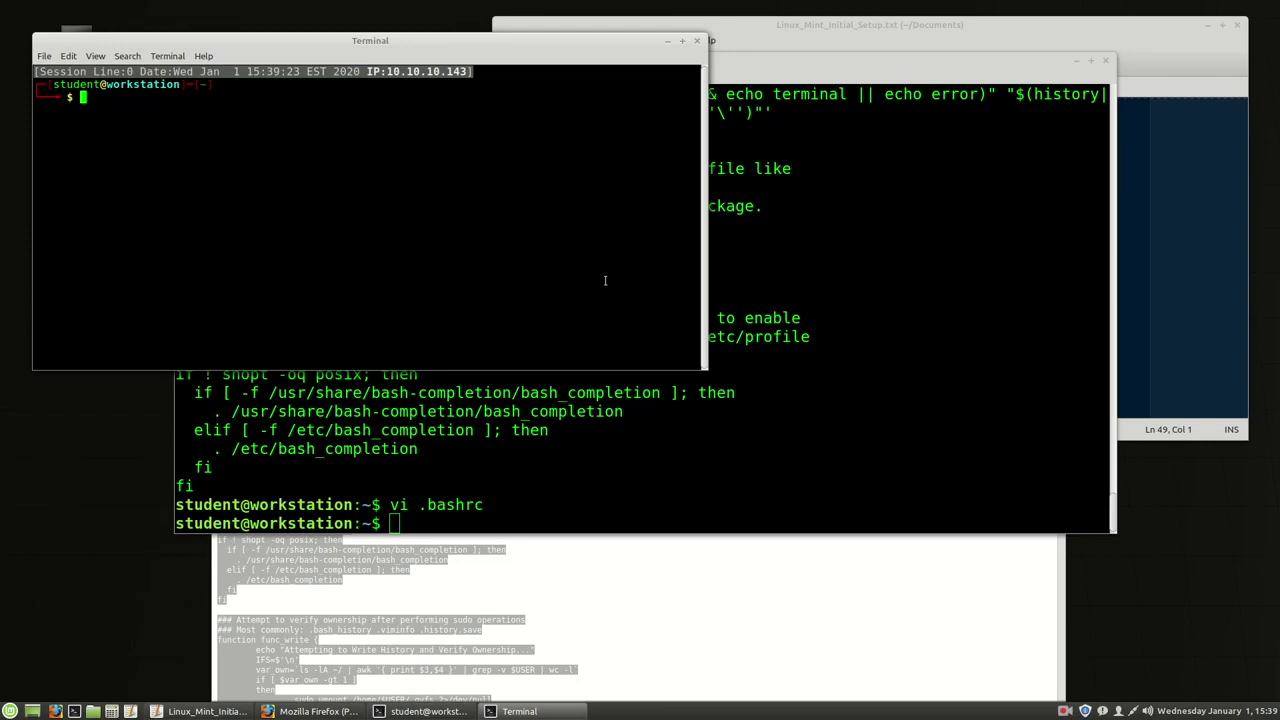
pyautogui.moveTo(378, 40); pyautogui.dragTo(845, 156)
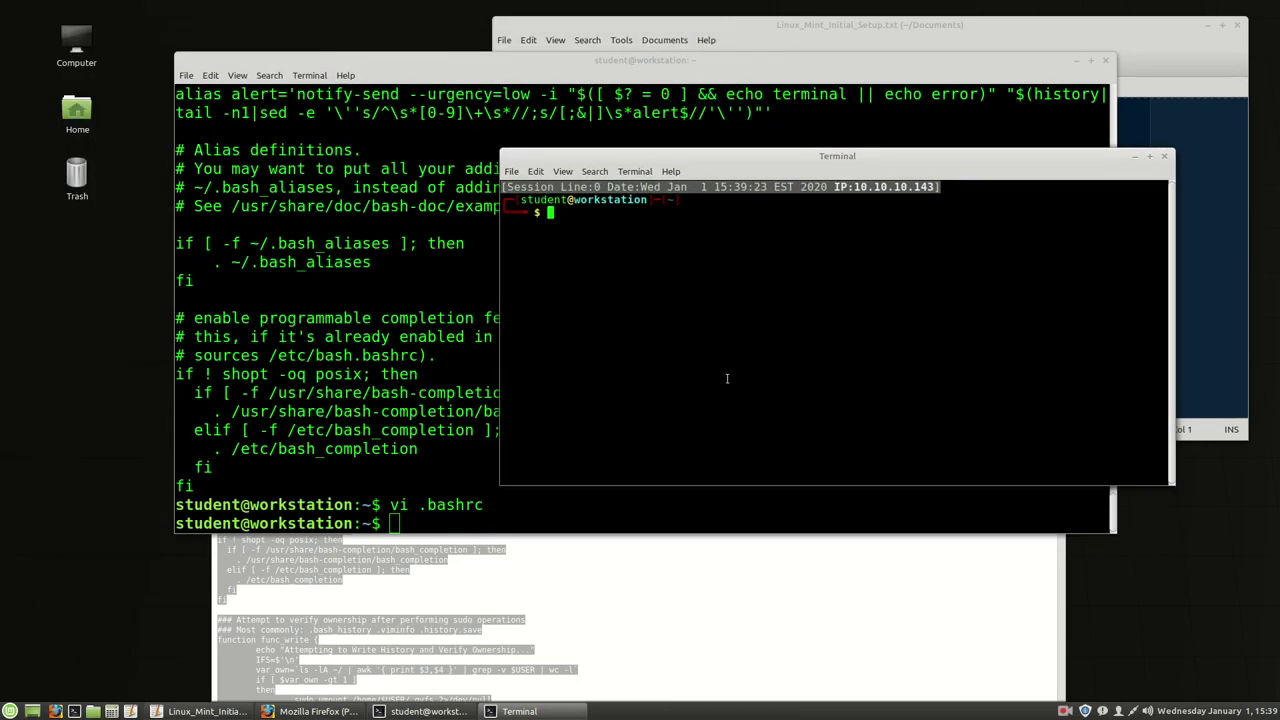
pyautogui.click(408, 470)
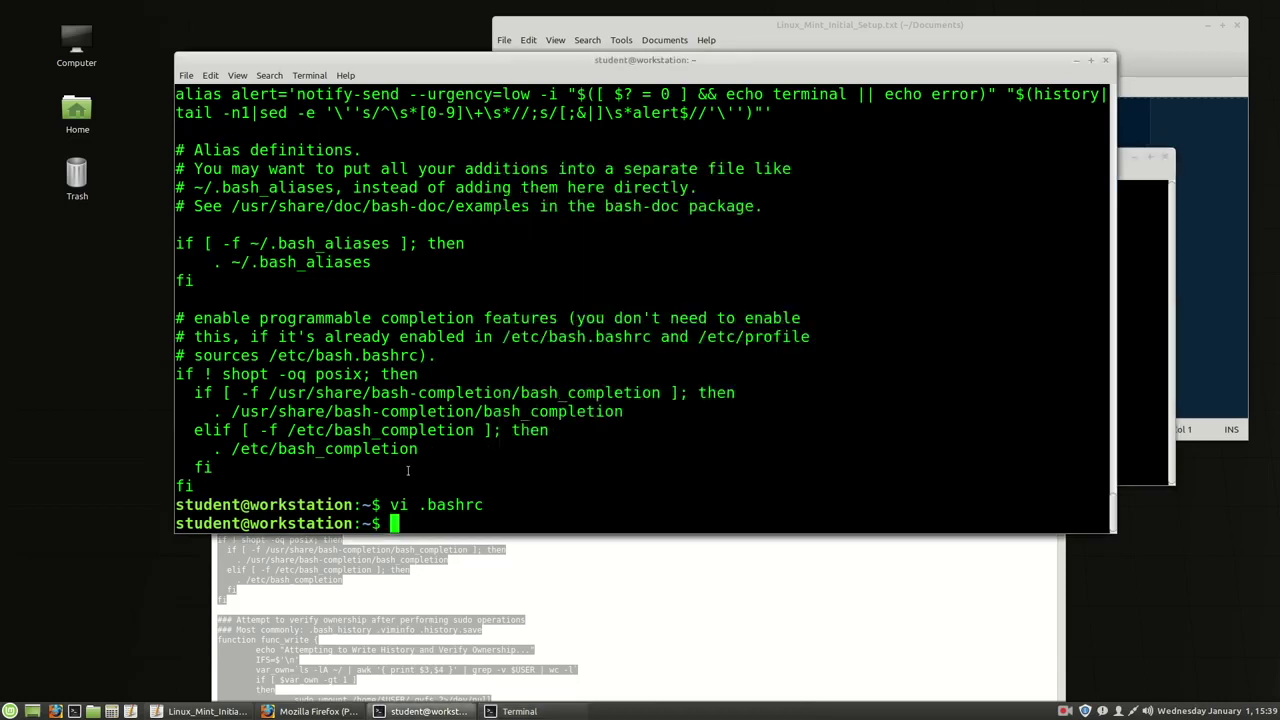
pyautogui.write('echo $')
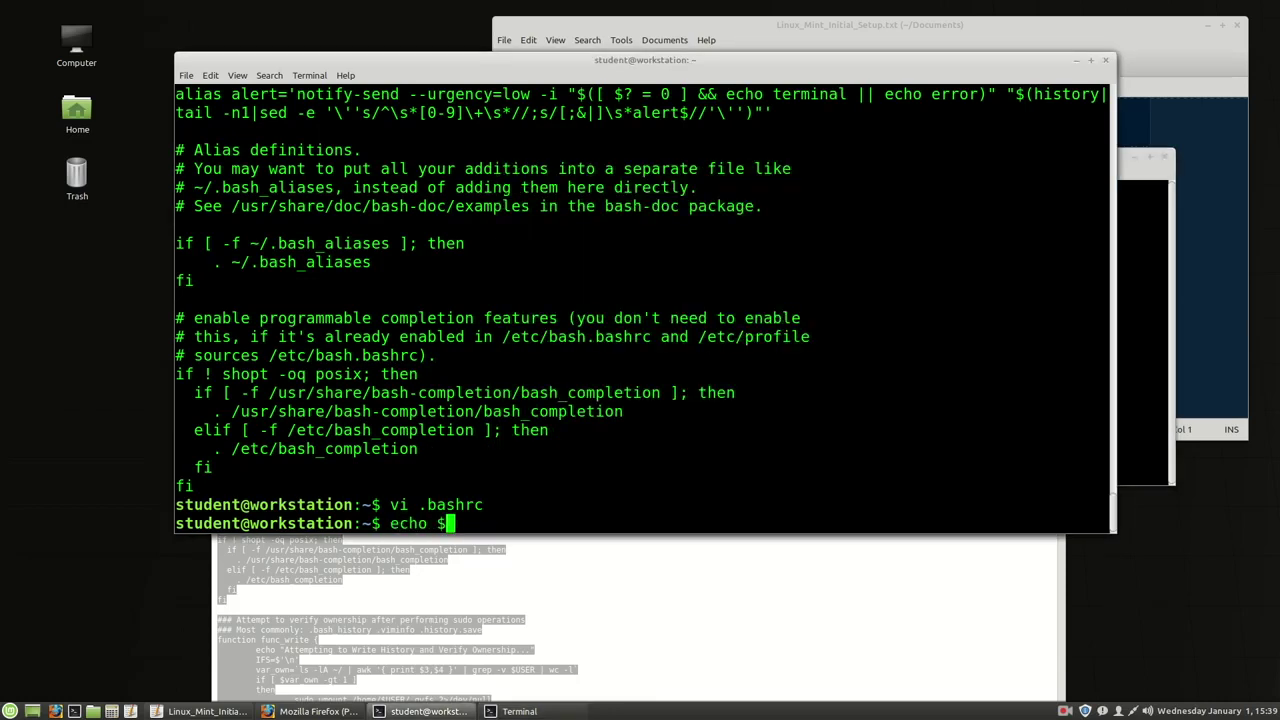
pyautogui.write('PS1')
pyautogui.press('Return')
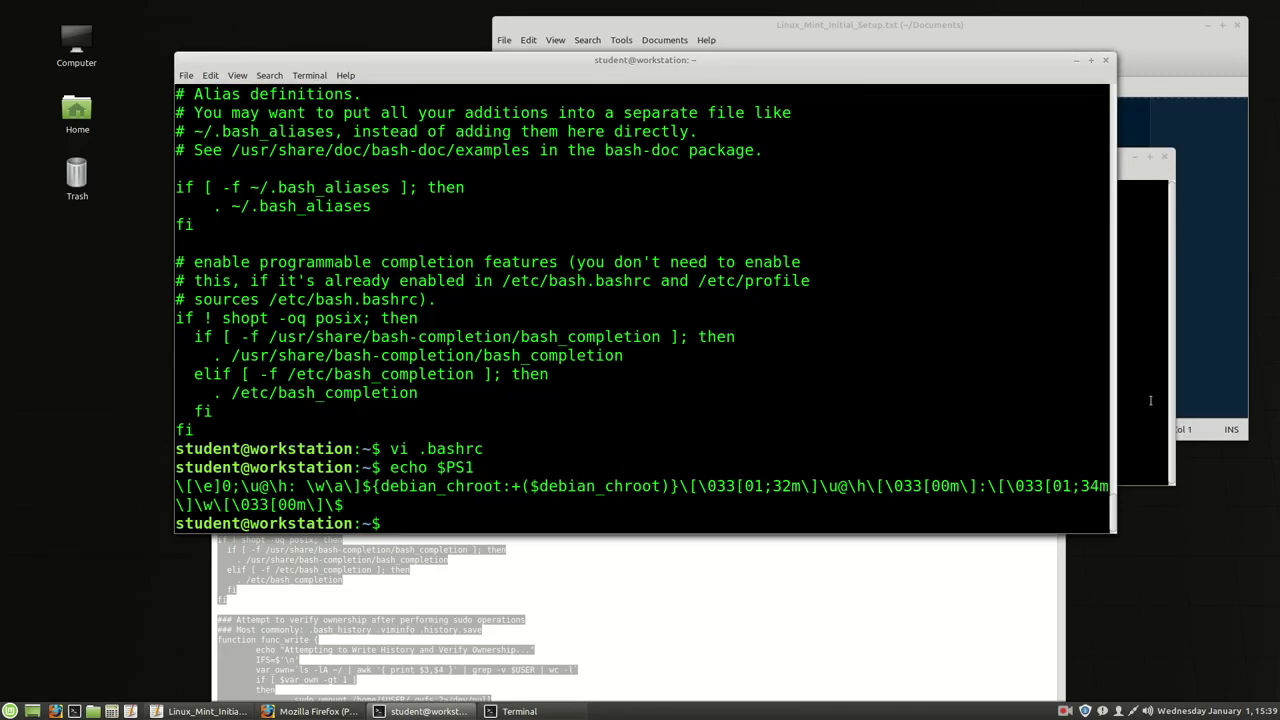
# - Run echo $PS1 in the new terminal window to display its prompt definition
pyautogui.hotkey('ctrl', 'alt', 't')
pyautogui.write('echo $P')
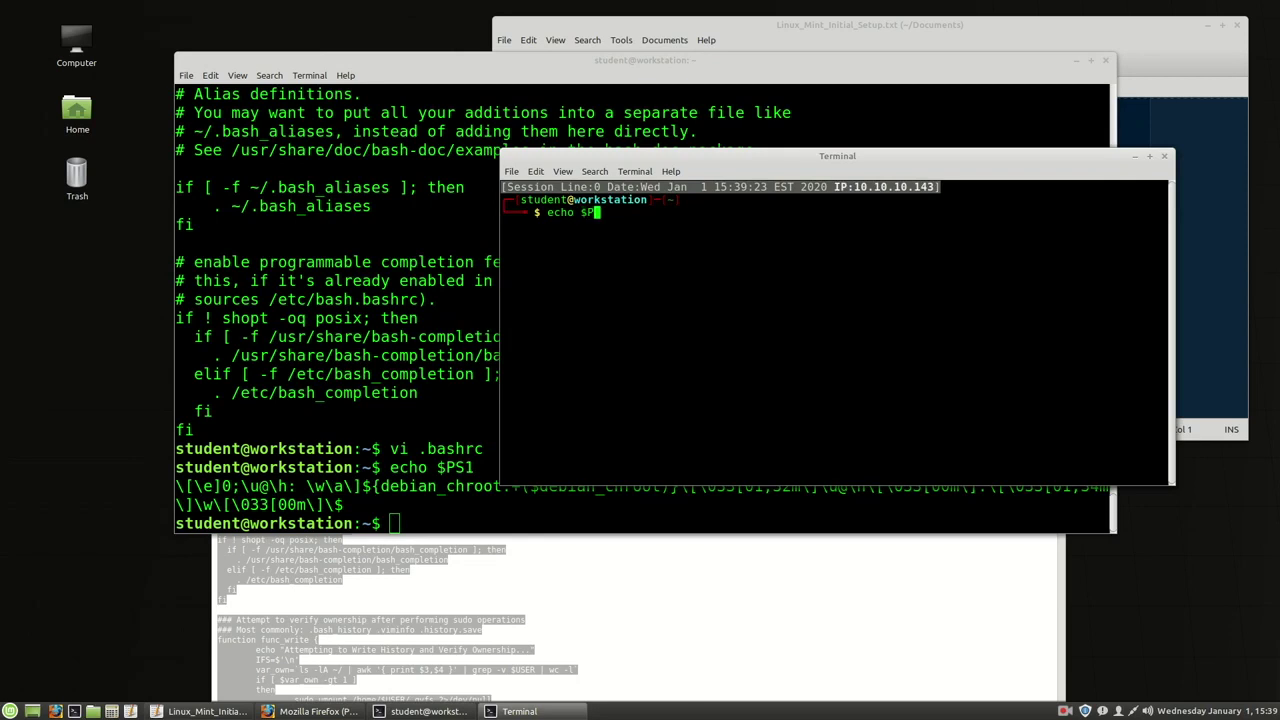
pyautogui.write('S1')
pyautogui.press('Return')
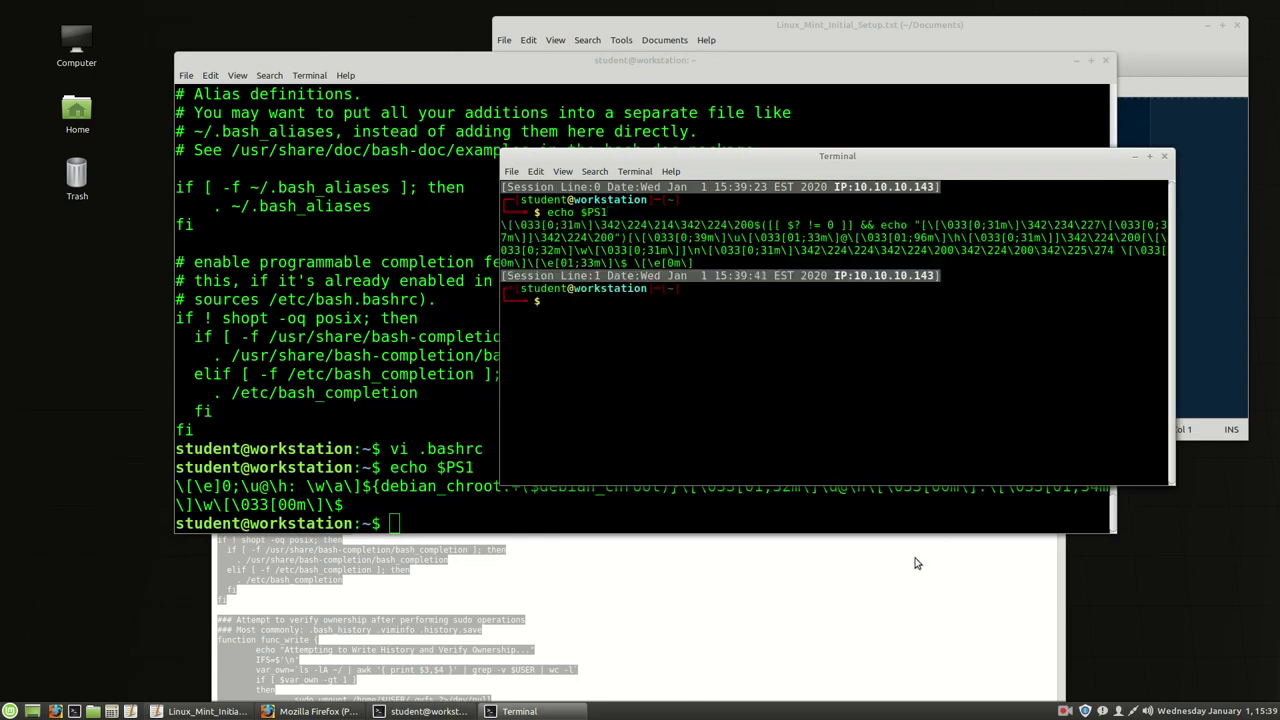
# - Highlight the new PS1 output and the user-and-host part of the prompt in both terminals to compare them
pyautogui.moveTo(702, 264); pyautogui.dragTo(488, 228)
pyautogui.click(422, 478)
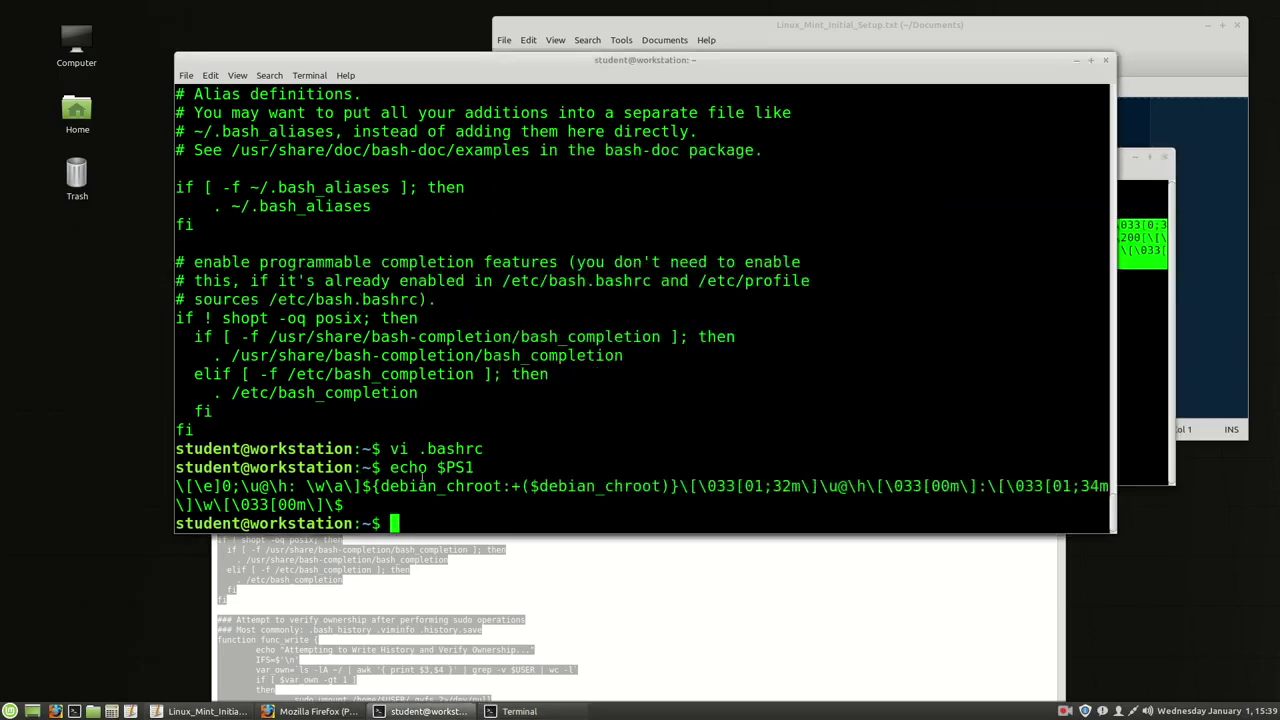
pyautogui.moveTo(176, 467); pyautogui.dragTo(353, 467)
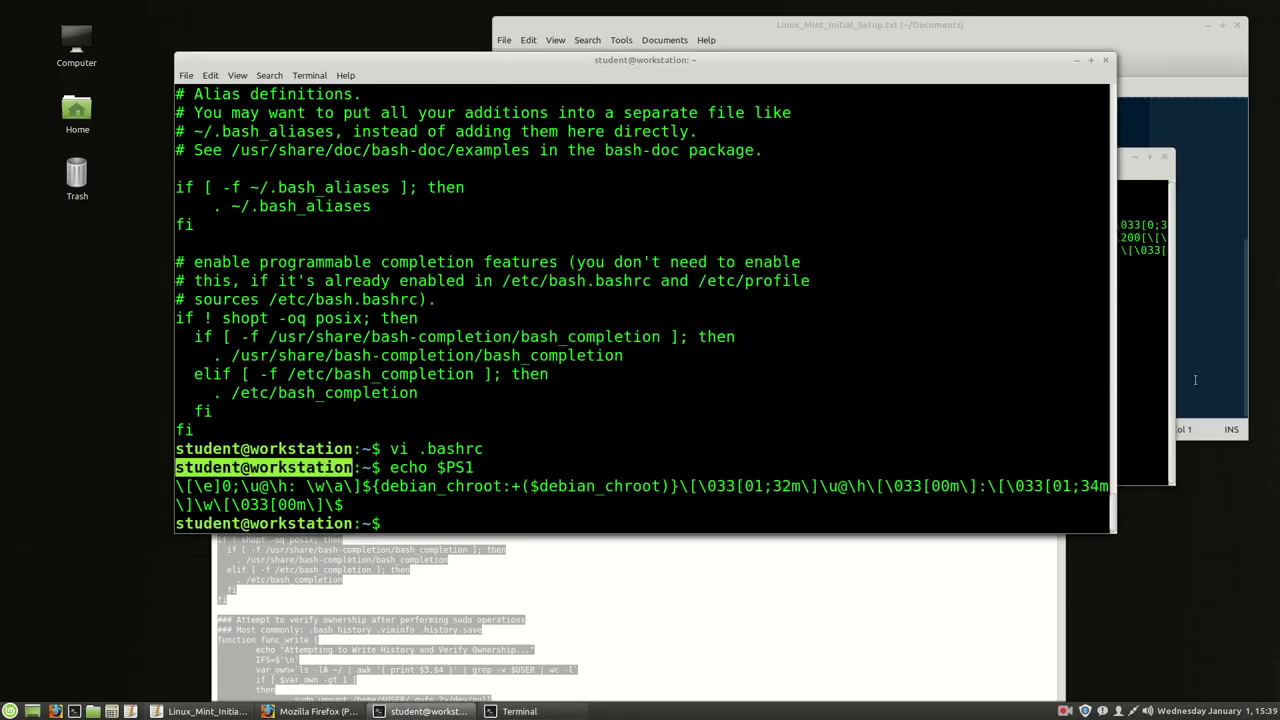
pyautogui.click(1157, 387)
pyautogui.doubleClick(583, 199)
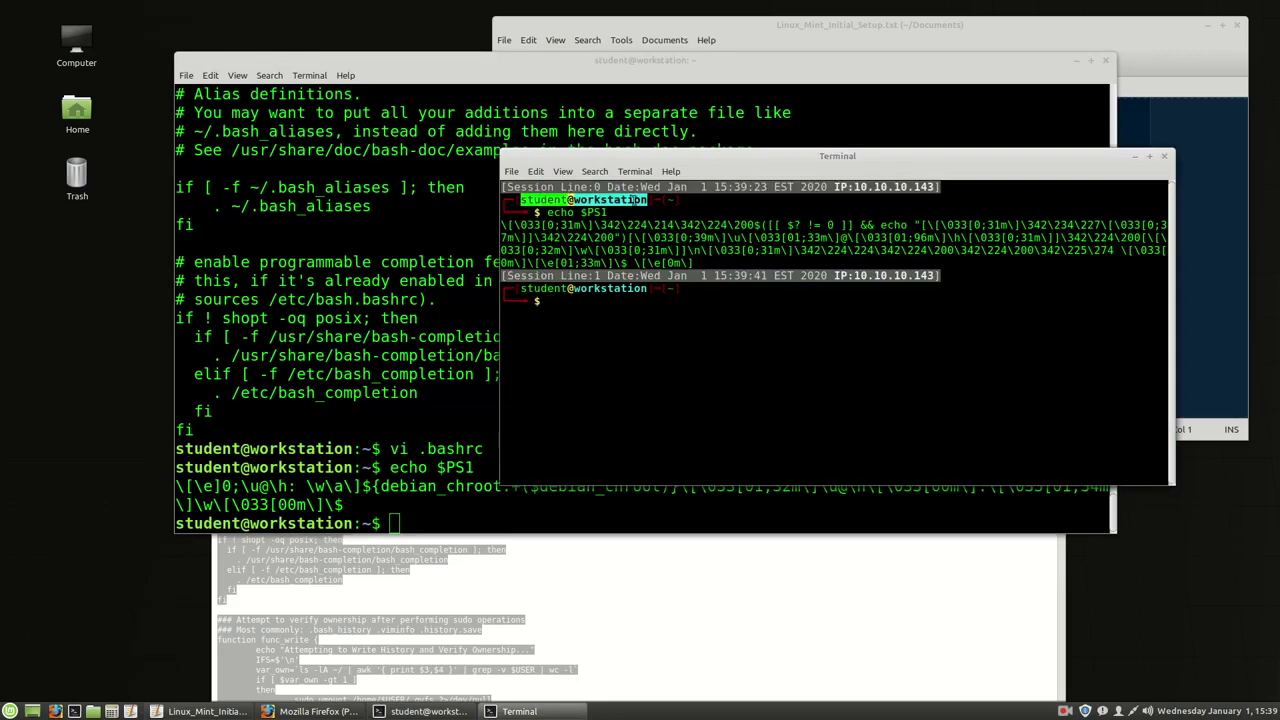
pyautogui.click(622, 343)
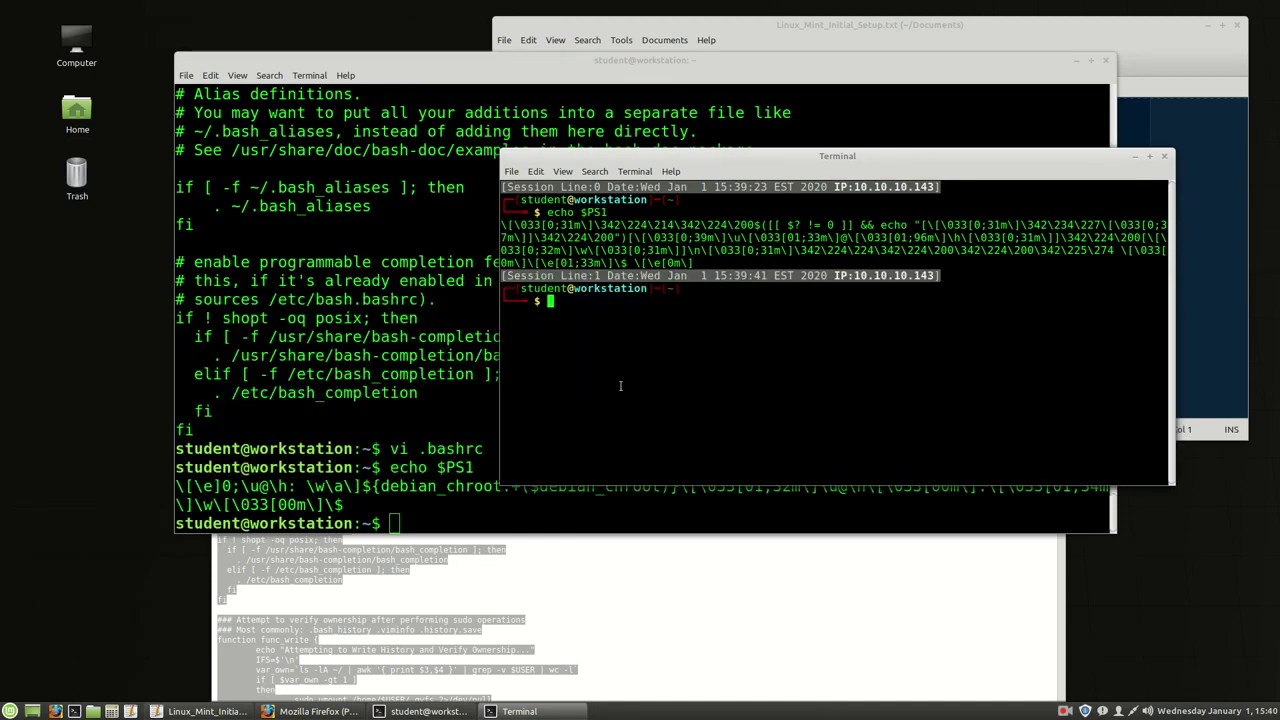
# - Close the original terminal session that still uses the old prompt with the exit command
pyautogui.click(436, 383)
pyautogui.write('exit')
pyautogui.press('Return')
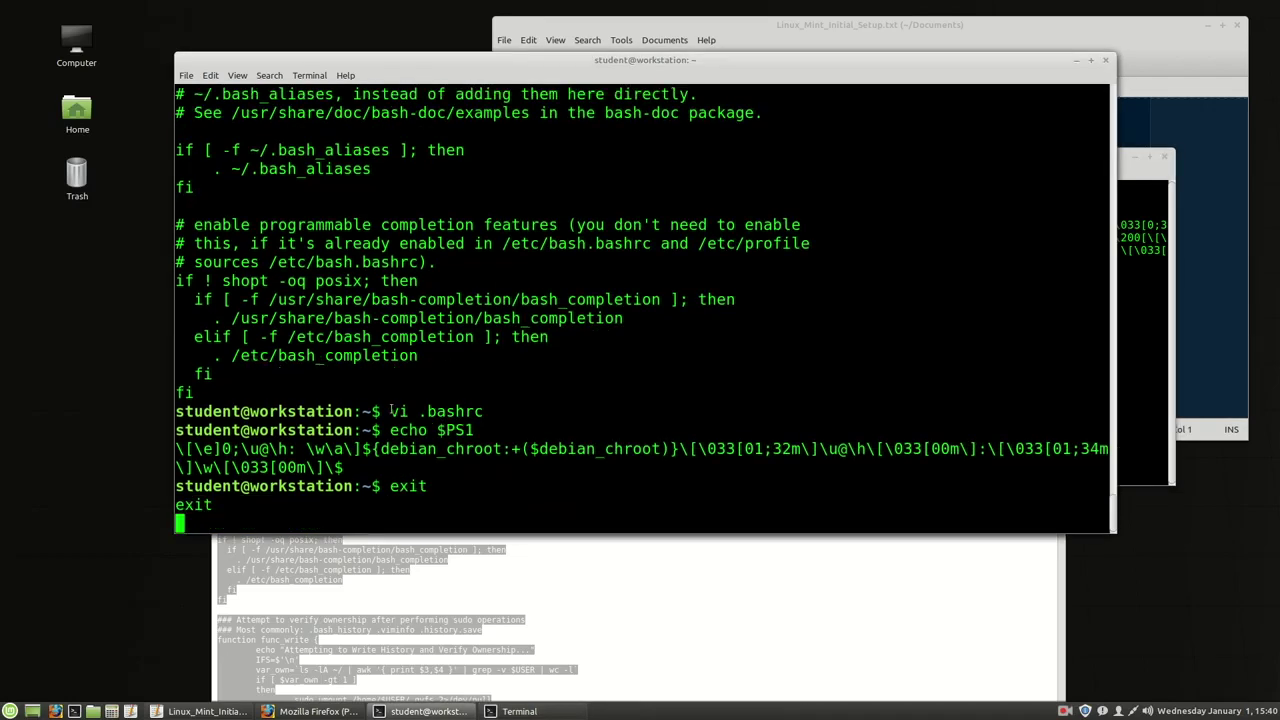
# - Copy the web address of the raw PWP - Bash Settings paste from the browser
pyautogui.click(457, 80)
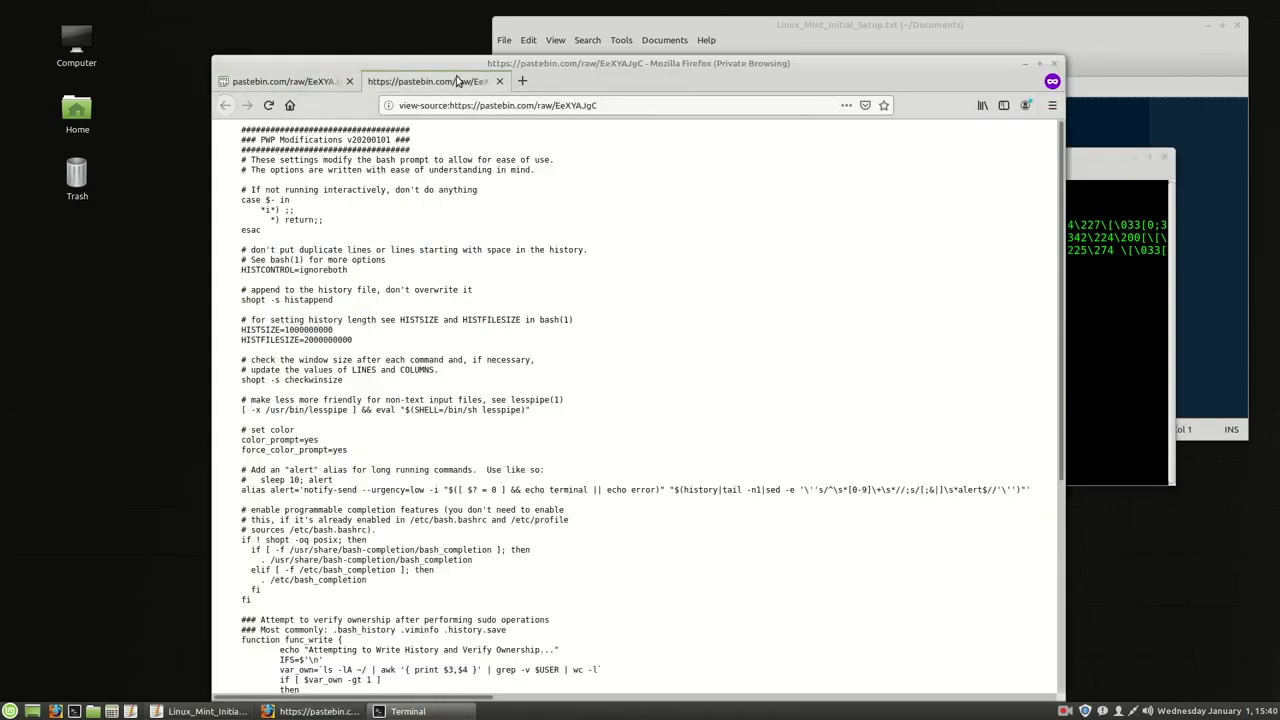
pyautogui.hotkey('ctrl', 'pageup')
pyautogui.hotkey('ctrl', 'a')
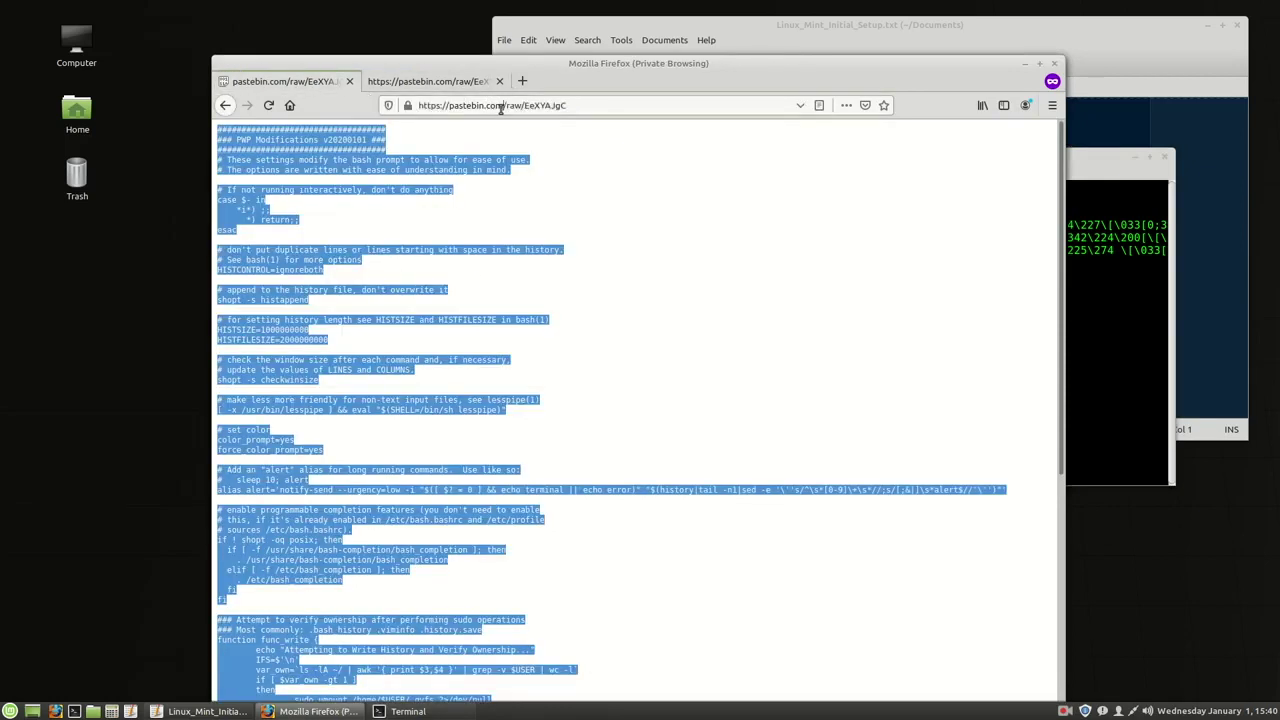
pyautogui.click(521, 106)
pyautogui.hotkey('ctrl', 'c')
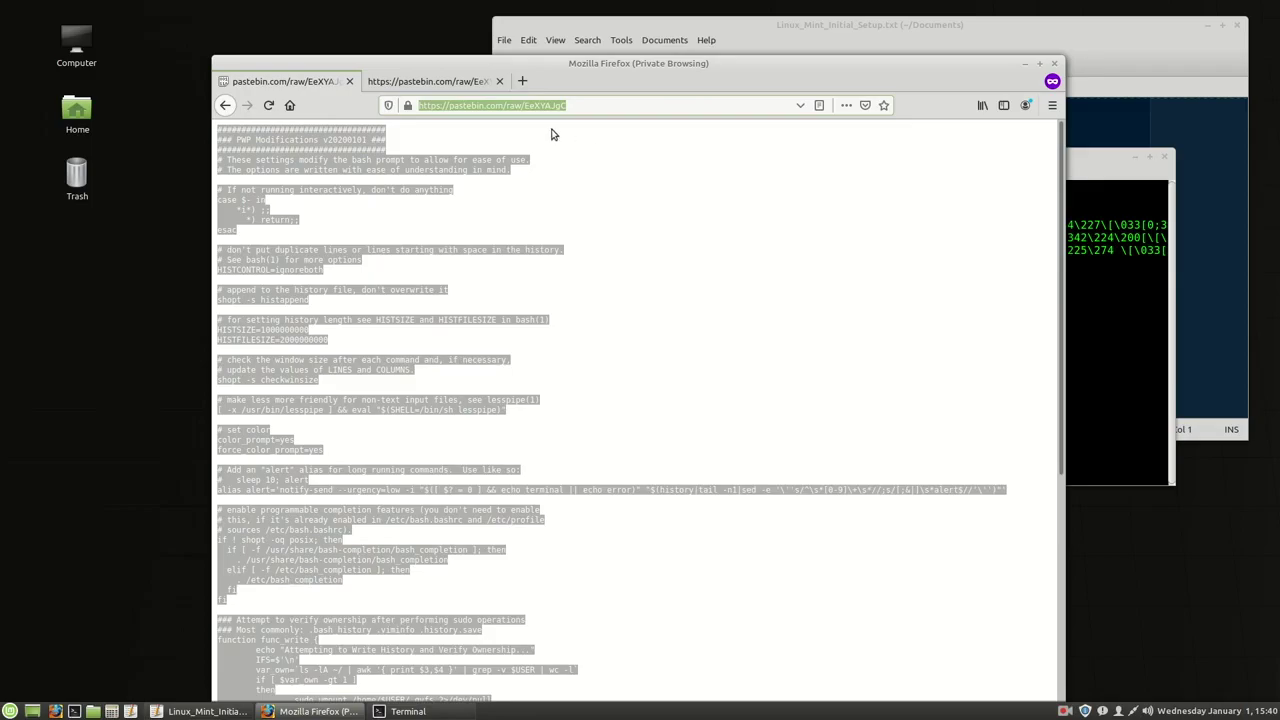
# - Switch to Workspace 2 and bring up Linux_Mint_Initial_Setup.txt in the text editor
pyautogui.moveTo(2, 4)
pyautogui.click(915, 177)
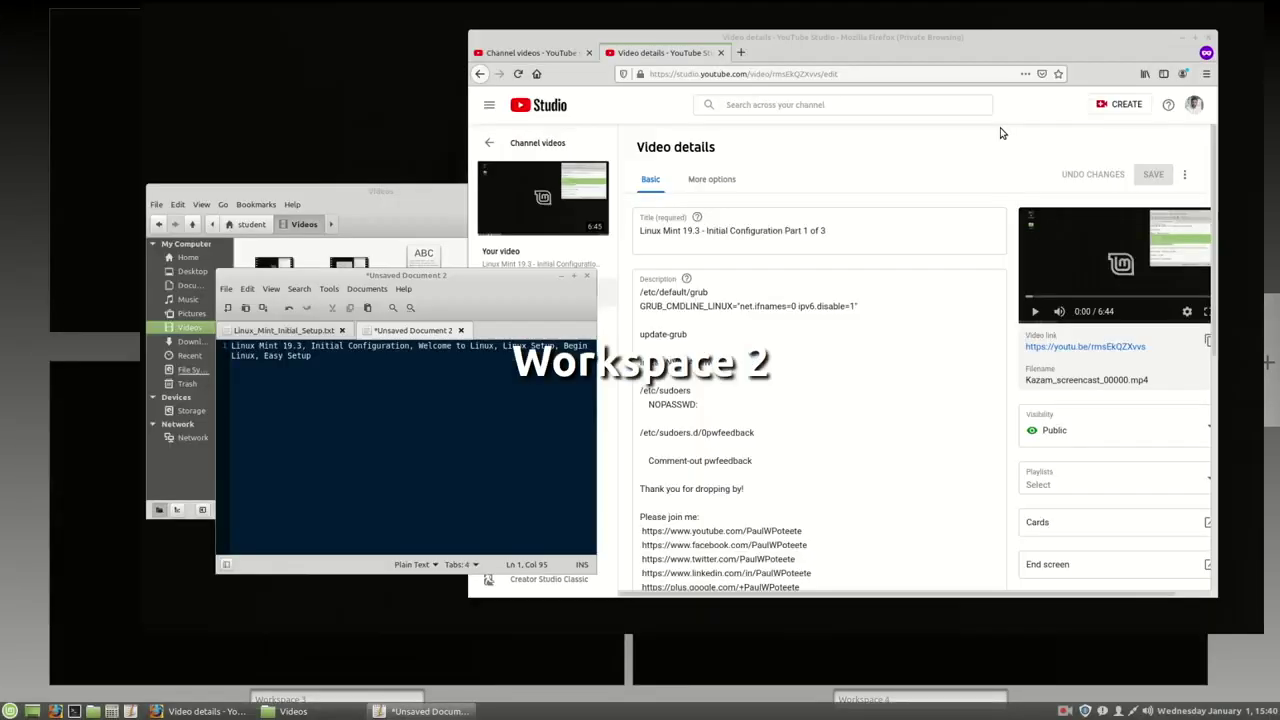
pyautogui.click(164, 374)
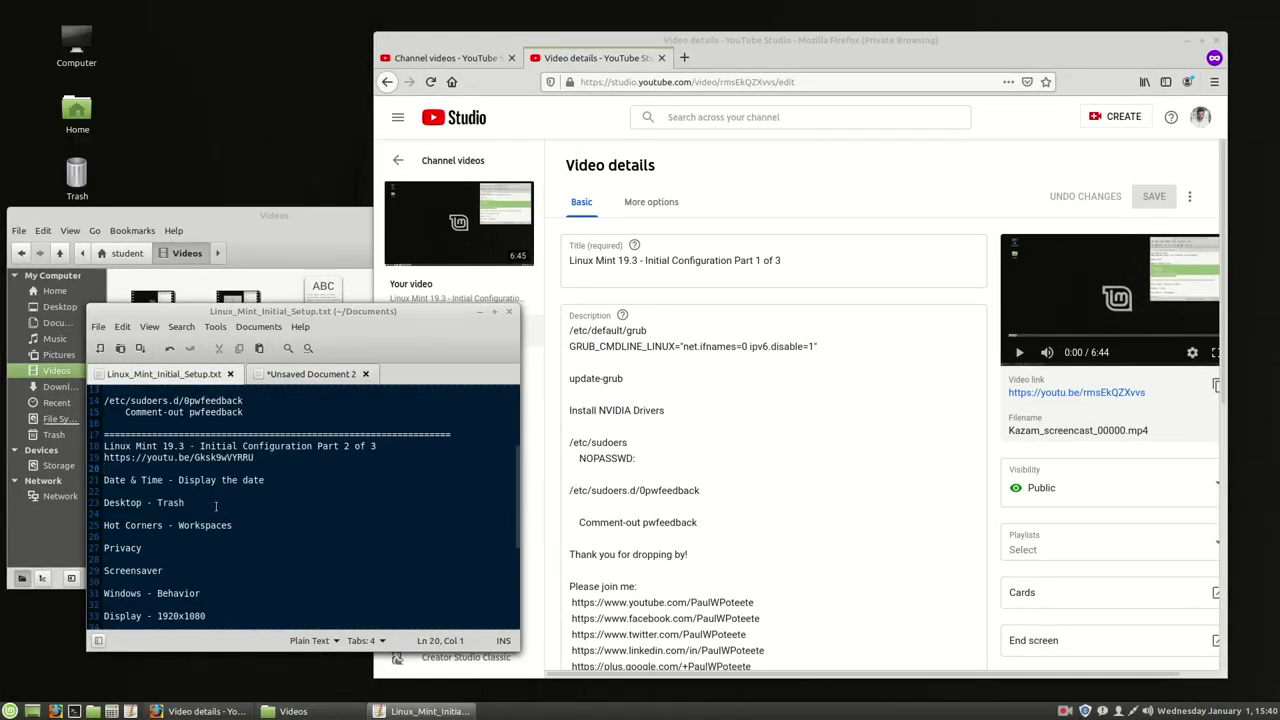
# - Paste the copied Pastebin raw link below the Bash Settings line at the end of the Part 3 notes and save the file
pyautogui.scroll(-5, 193, 495)
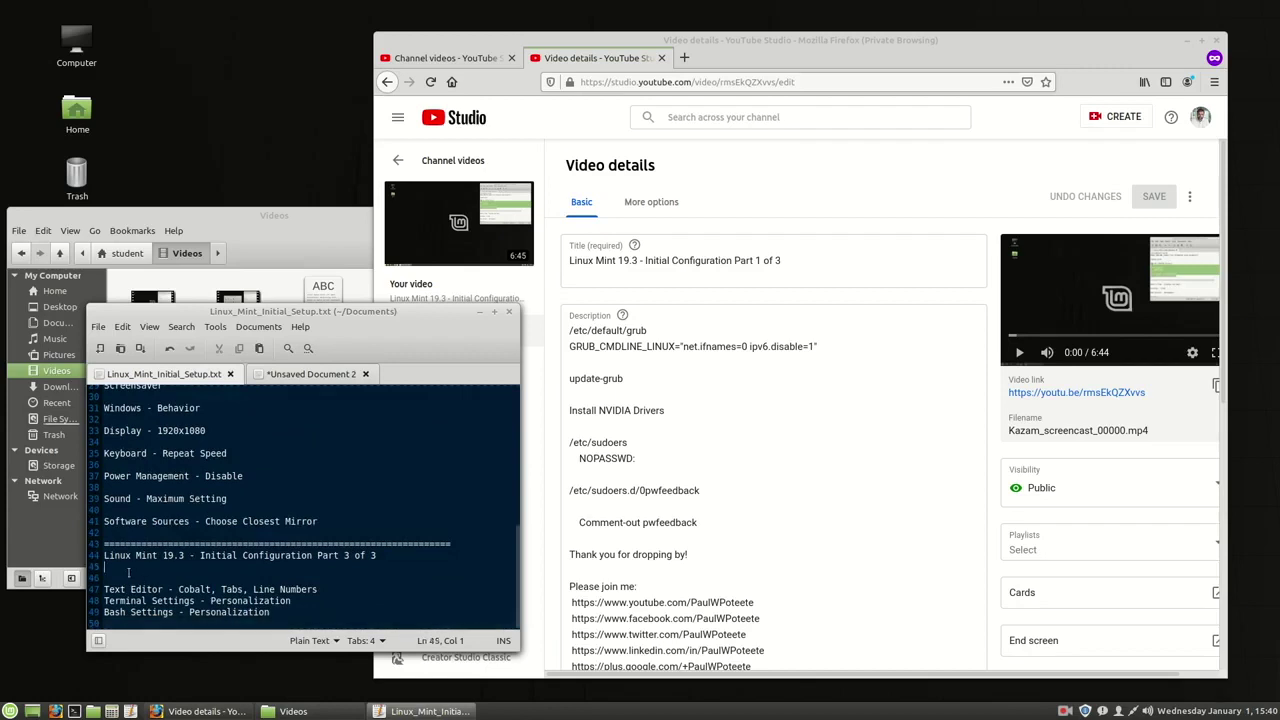
pyautogui.click(165, 627)
pyautogui.press('Return')
pyautogui.press('Return')
pyautogui.hotkey('ctrl', 'v')
pyautogui.hotkey('ctrl', 's')
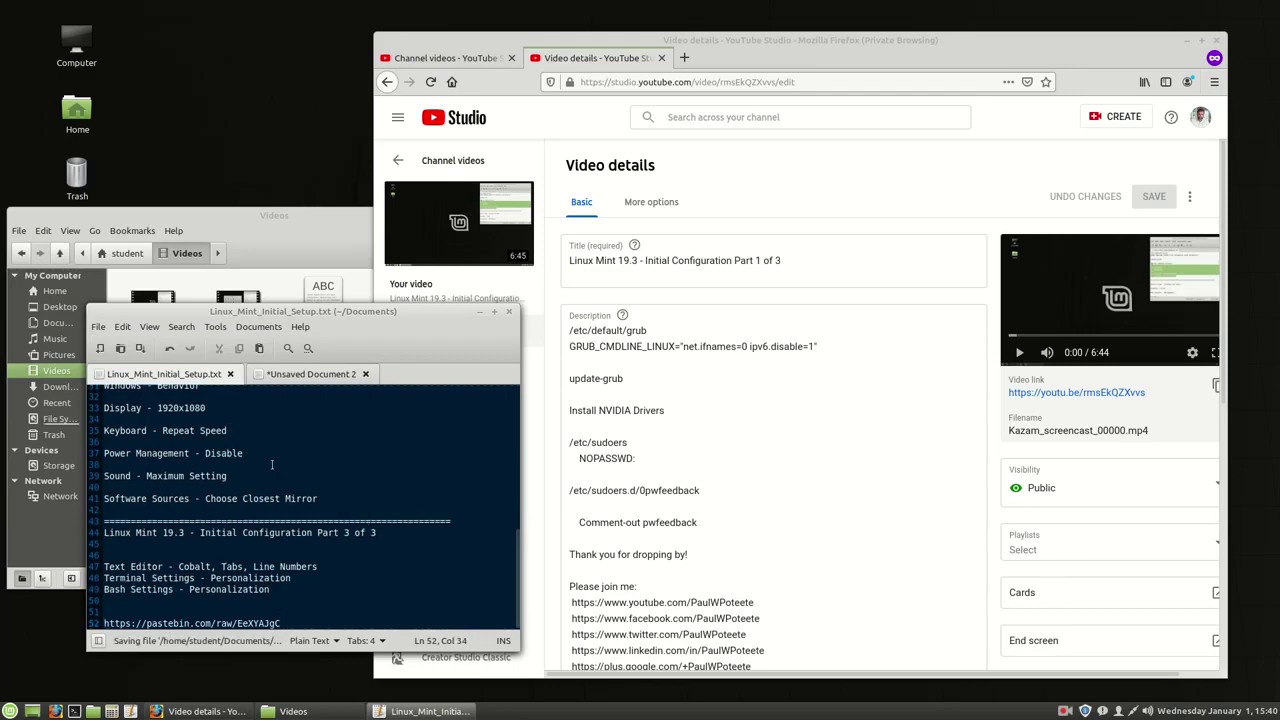
# - Switch back to Workspace 1 and close the Firefox window showing the raw Pastebin page
pyautogui.moveTo(1, 1)
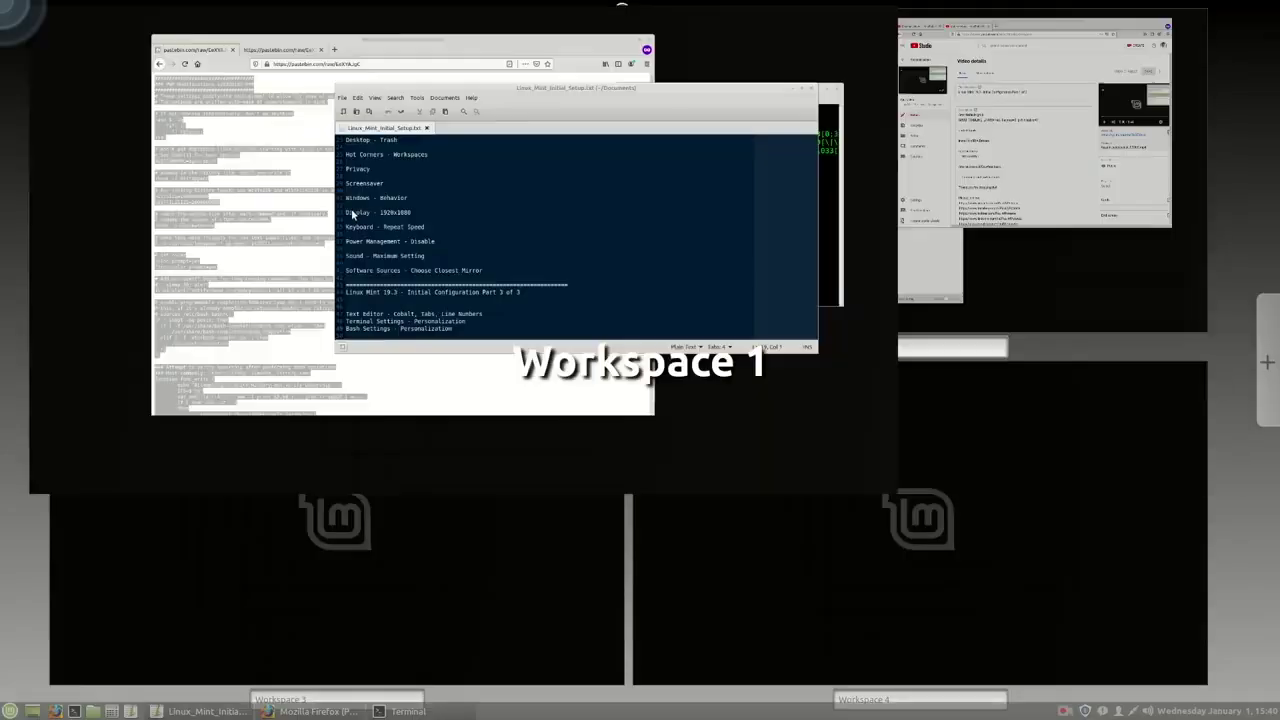
pyautogui.click(351, 208)
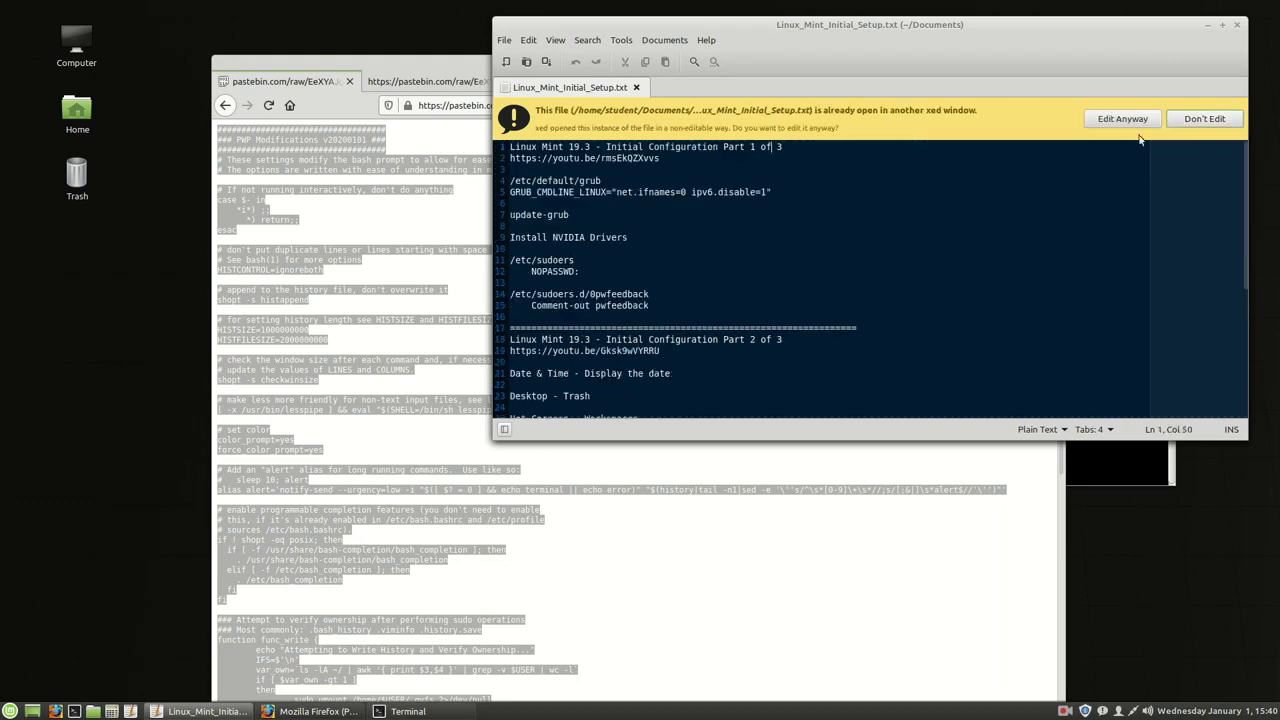
pyautogui.click(676, 484)
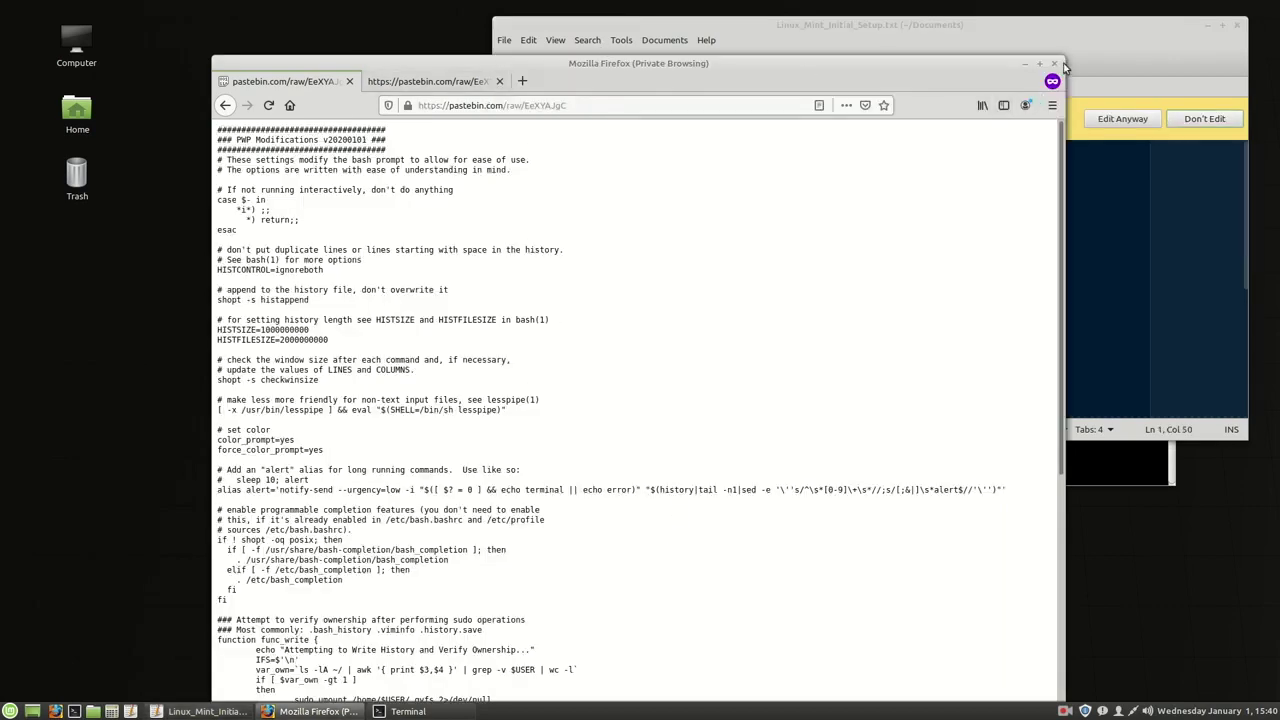
pyautogui.click(1055, 64)
# - Close the remaining terminal session with the x command and open a fresh terminal window placed mid-screen
pyautogui.click(720, 455)
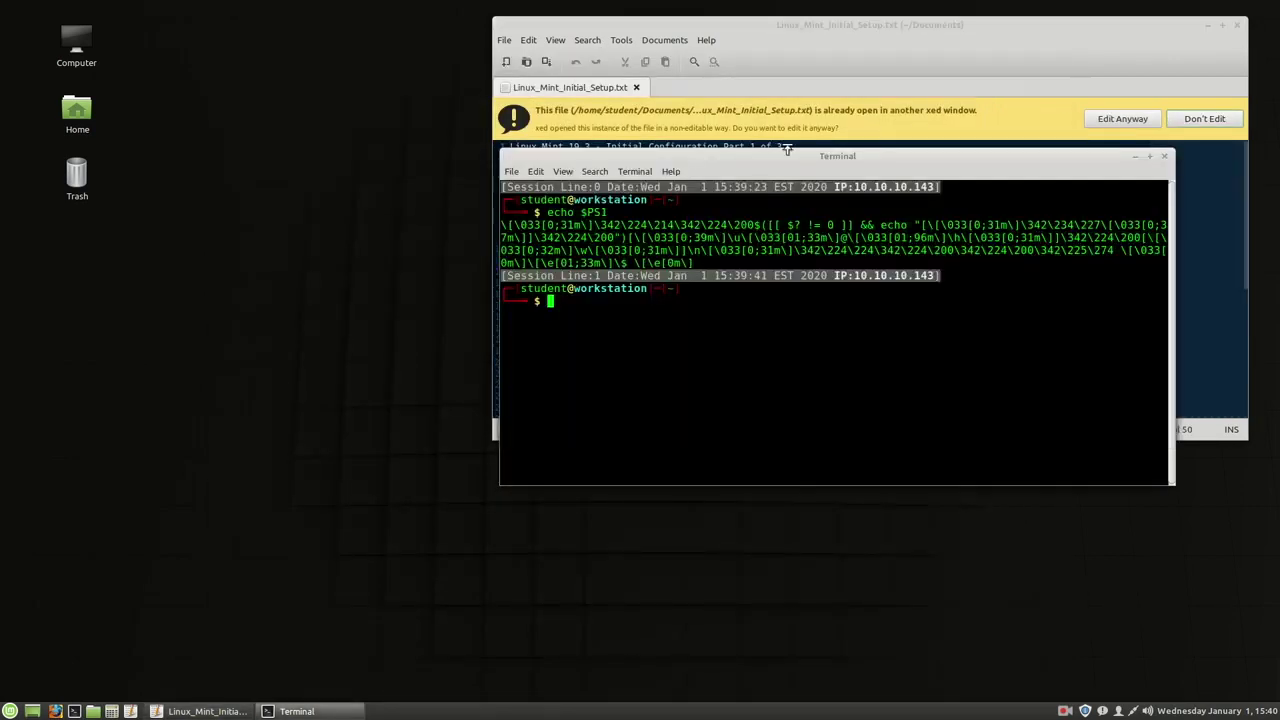
pyautogui.moveTo(787, 148); pyautogui.dragTo(507, 246)
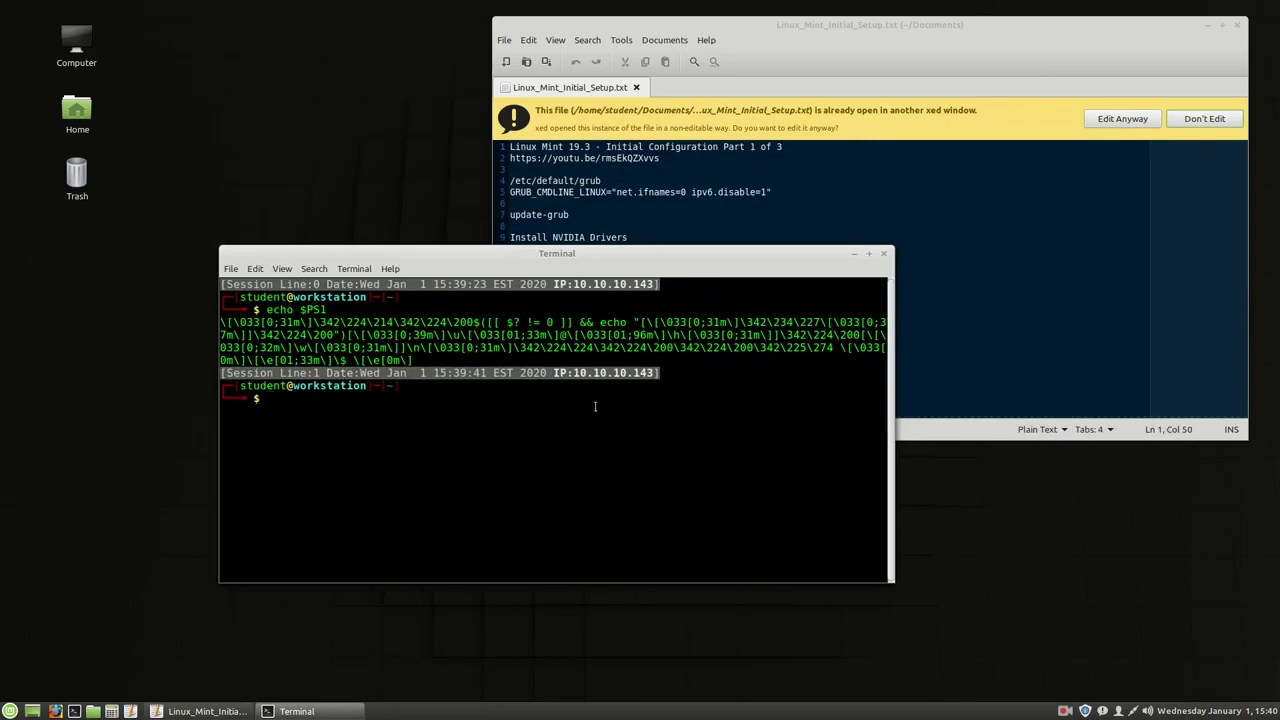
pyautogui.write('x')
pyautogui.press('Return')
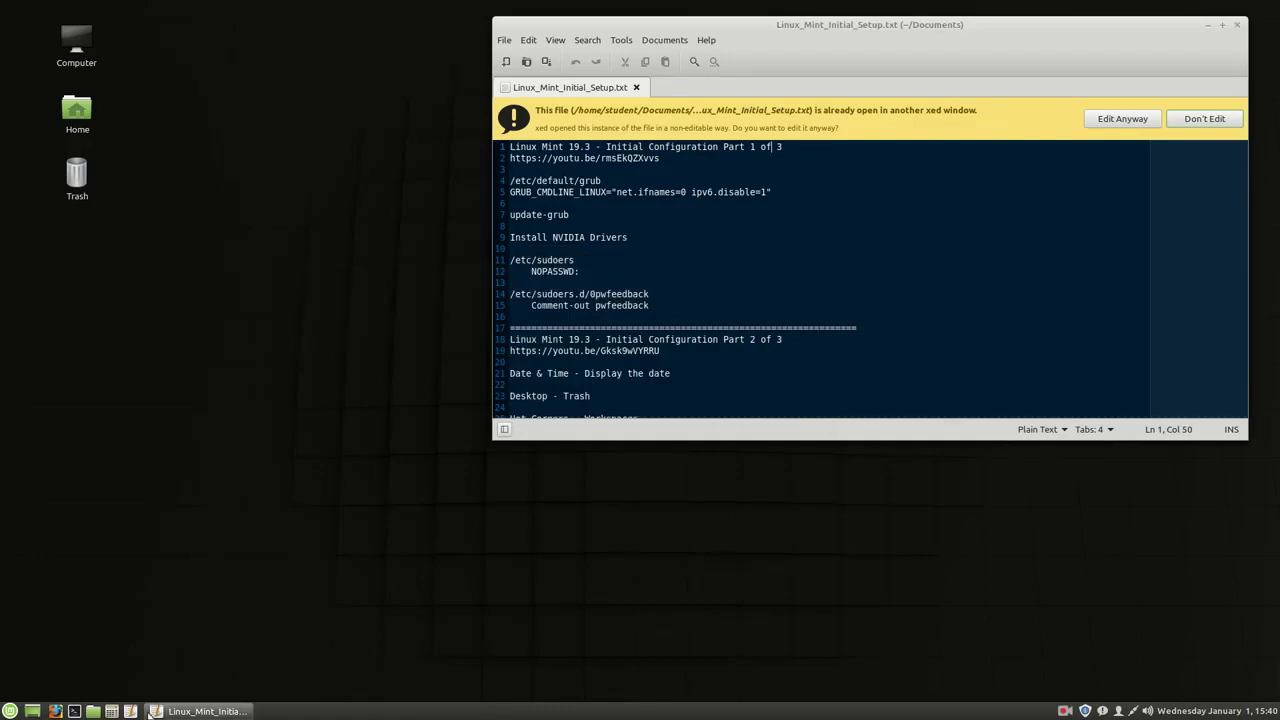
pyautogui.click(74, 711)
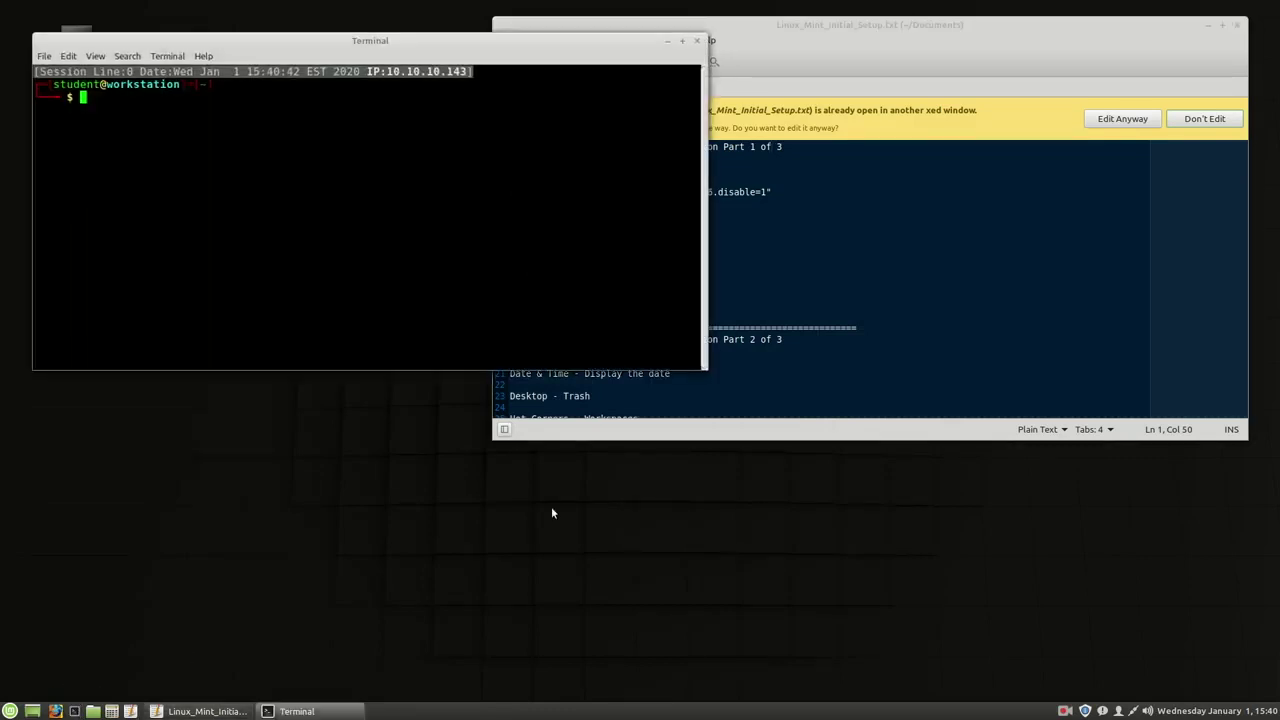
pyautogui.moveTo(343, 42); pyautogui.dragTo(551, 261)
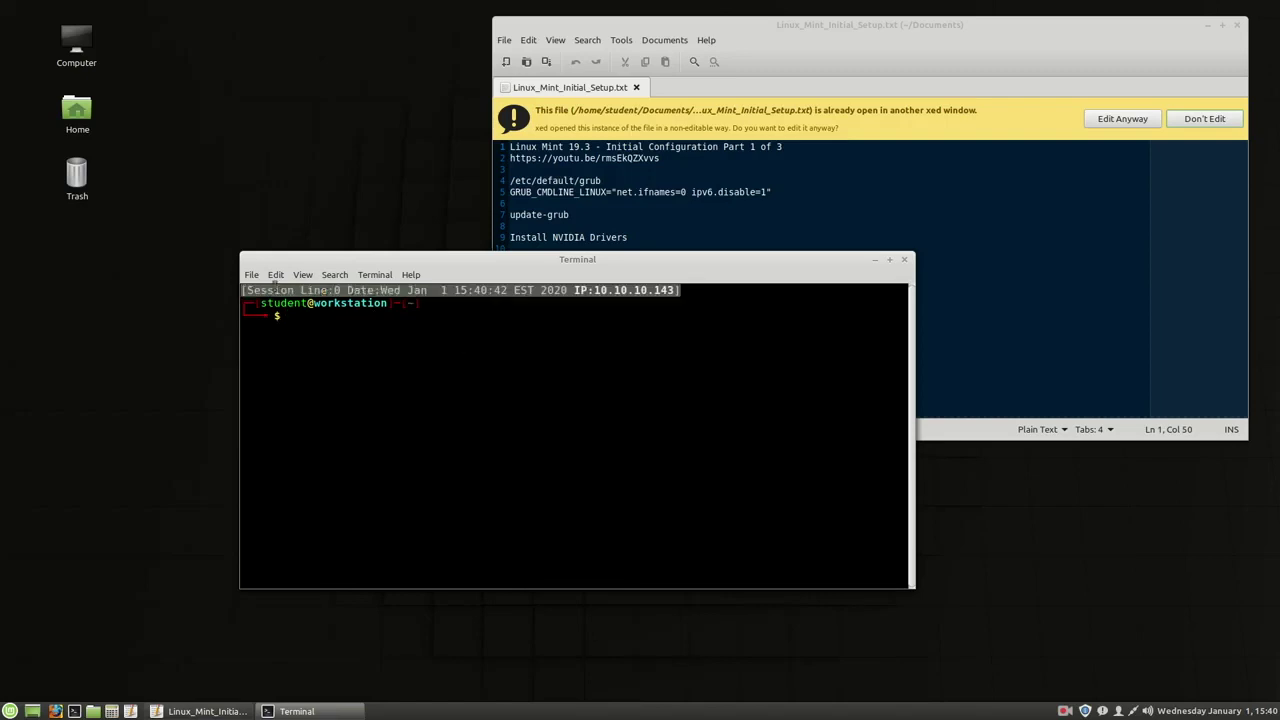
# - Highlight the session line number in the new prompt header and run echo hello to check how the counter behaves
pyautogui.moveTo(248, 290); pyautogui.dragTo(348, 292)
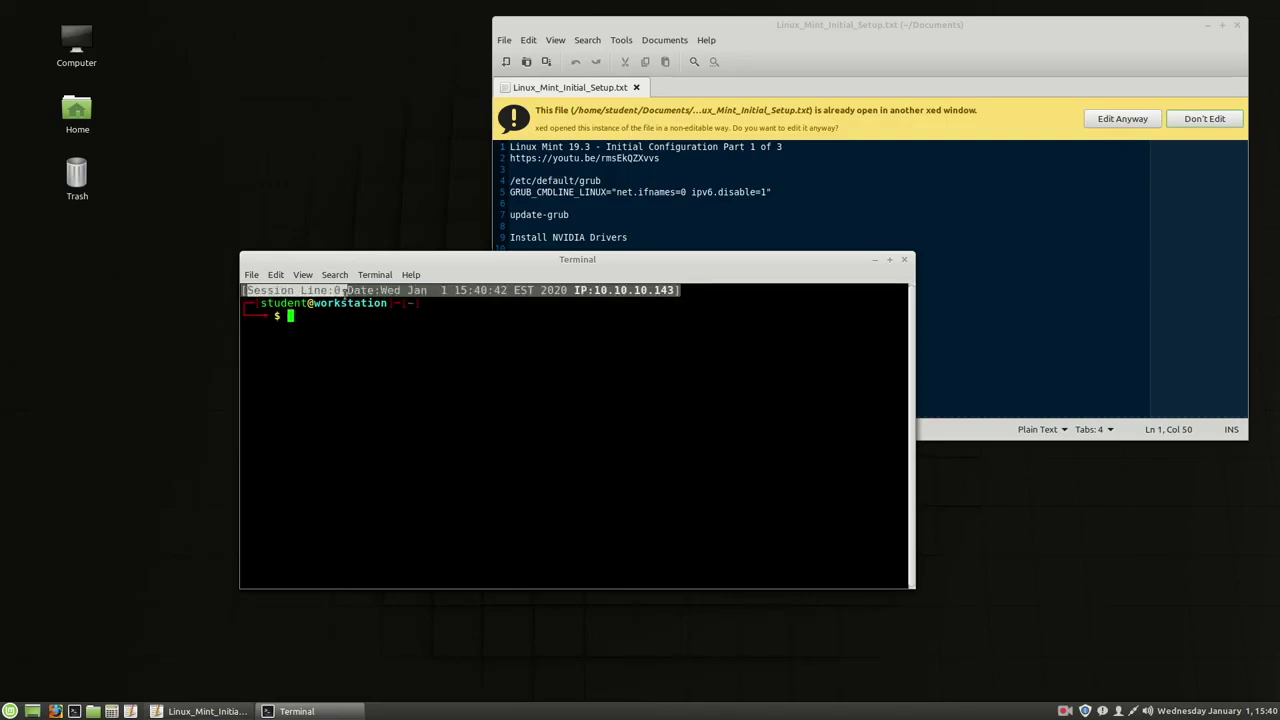
pyautogui.click(348, 328)
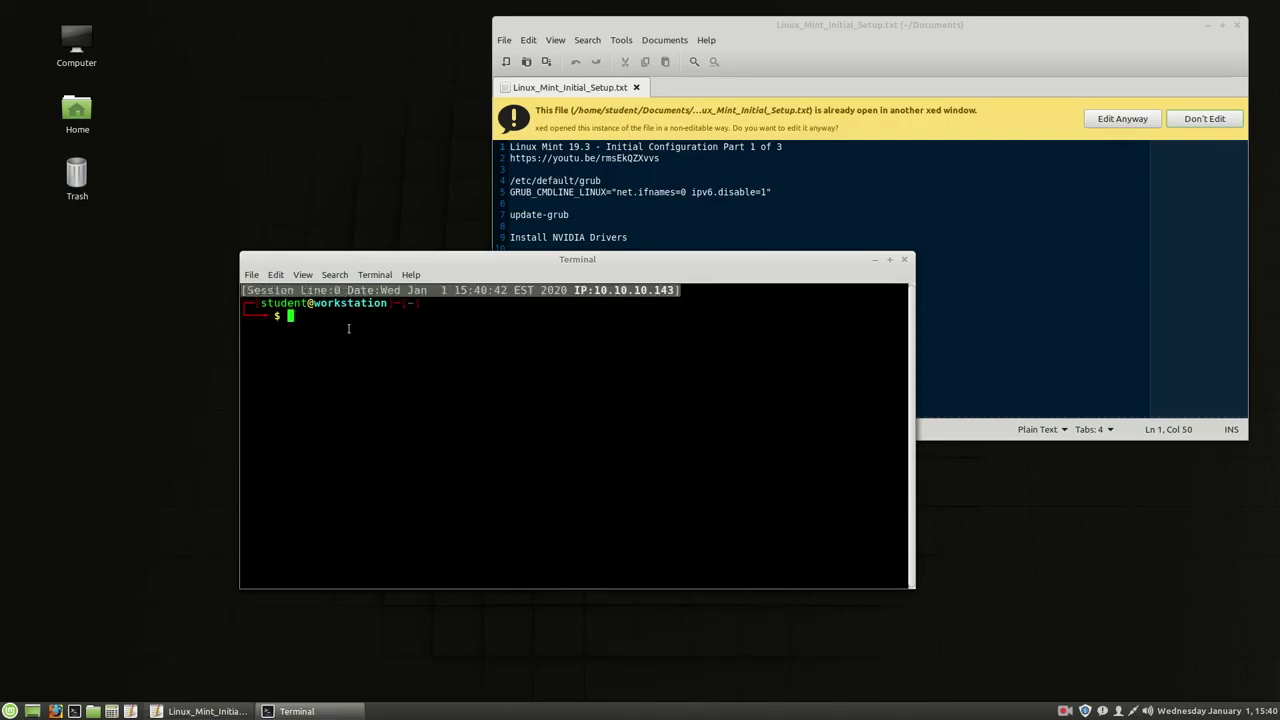
pyautogui.write('echo hello')
pyautogui.press('Return')
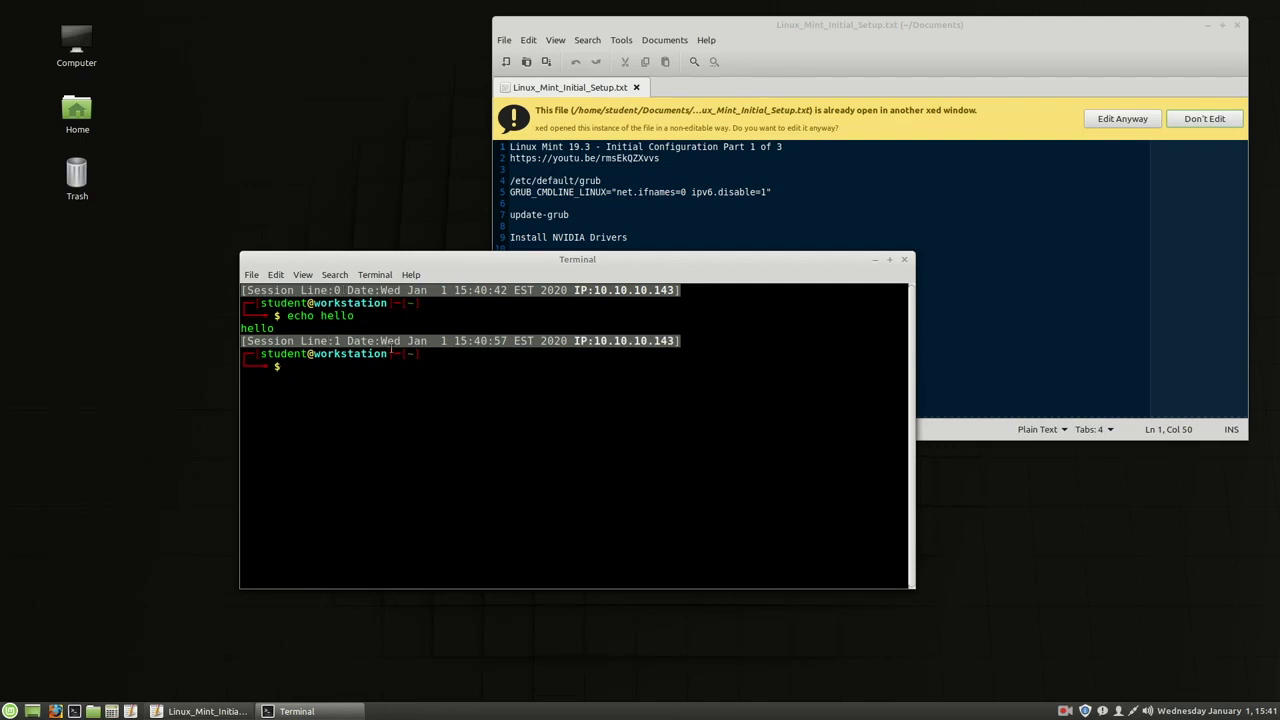
# - Highlight the date and time, the year and the IP address in the prompt headers to examine them
pyautogui.moveTo(381, 290); pyautogui.dragTo(508, 290)
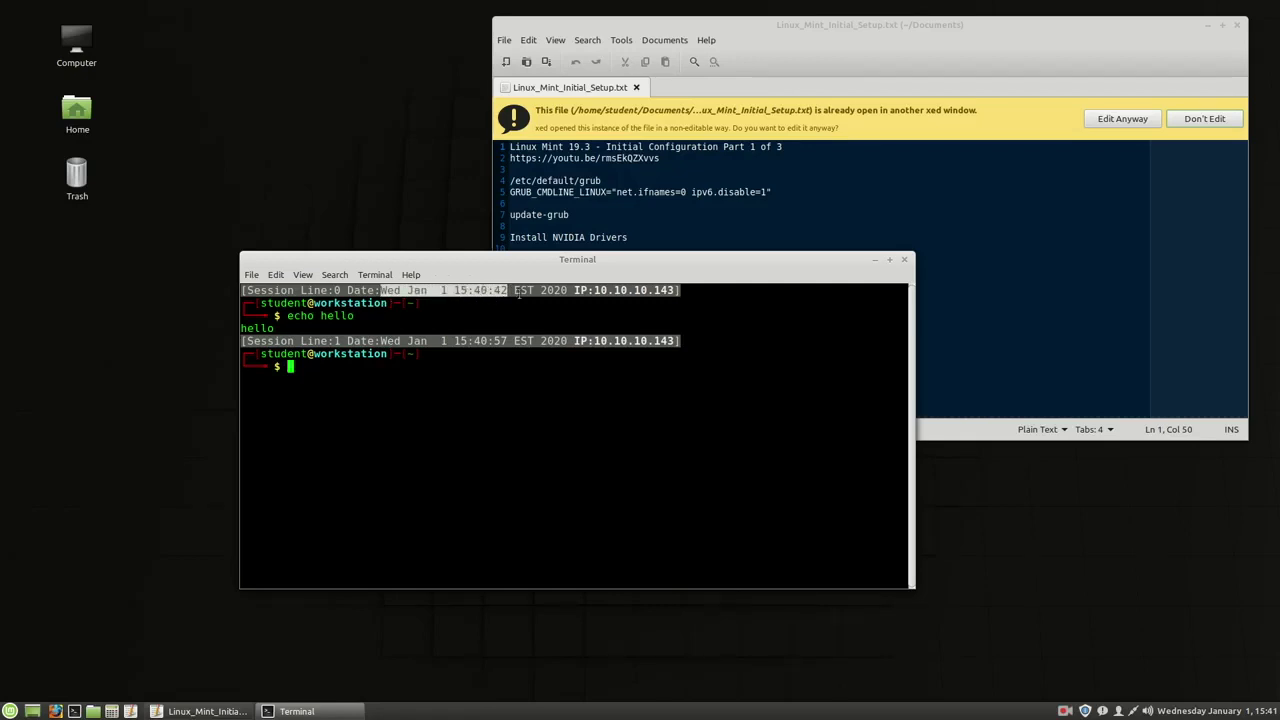
pyautogui.doubleClick(554, 290)
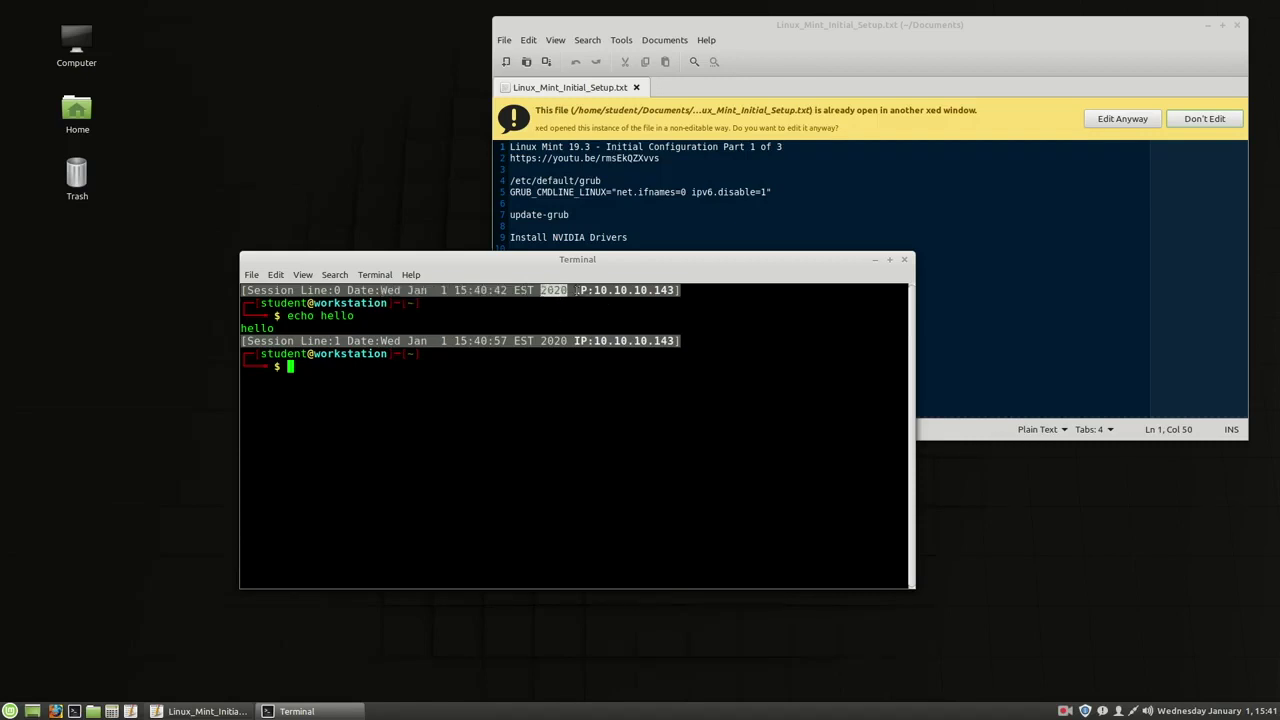
pyautogui.moveTo(576, 290); pyautogui.dragTo(677, 290)
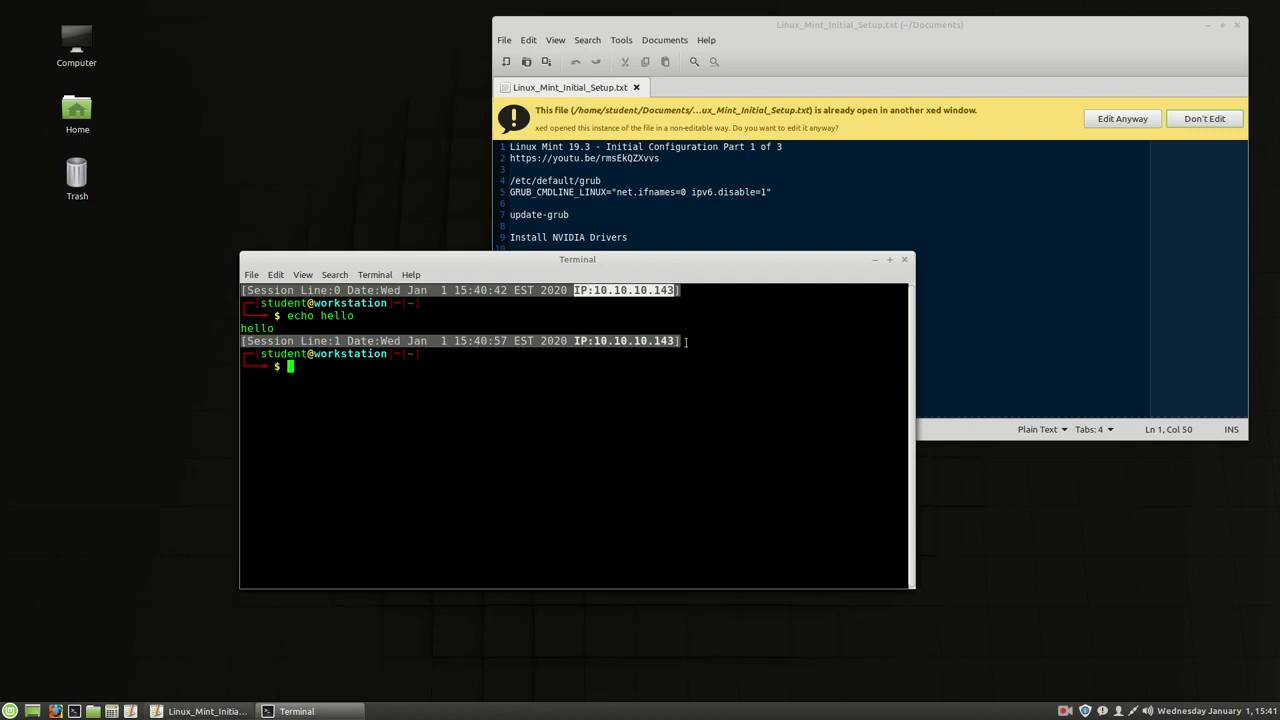
pyautogui.doubleClick(650, 340)
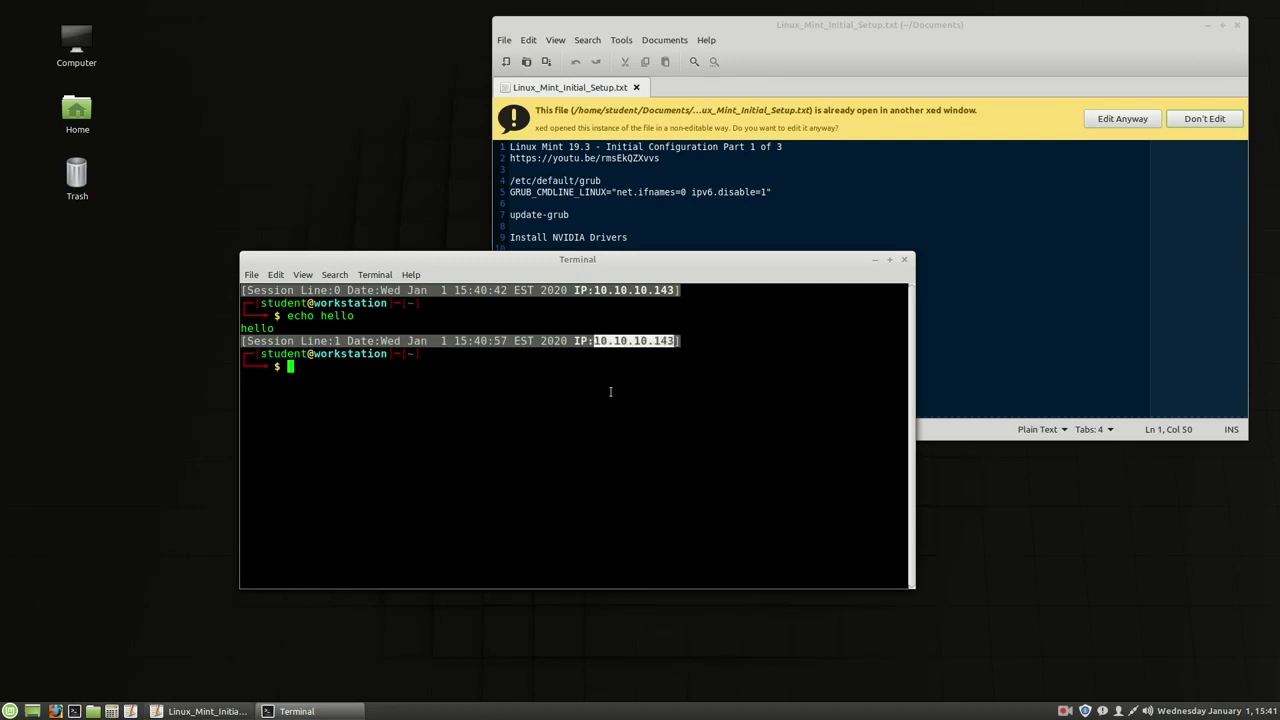
pyautogui.click(587, 420)
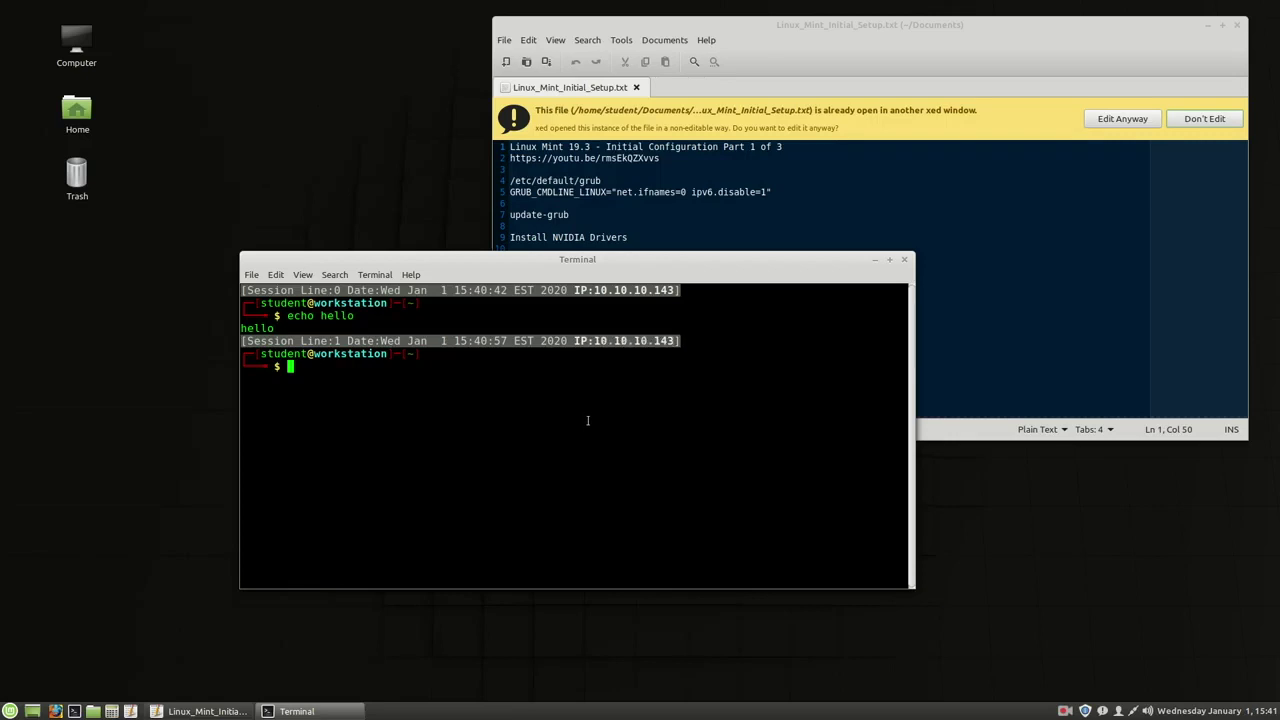
# - Open four extra terminal windows as a demonstration and close each of them again, leaving the original terminal open
pyautogui.hotkey('ctrl', 'alt', 't')
pyautogui.hotkey('ctrl', 'alt', 't')
pyautogui.hotkey('ctrl', 'alt', 't')
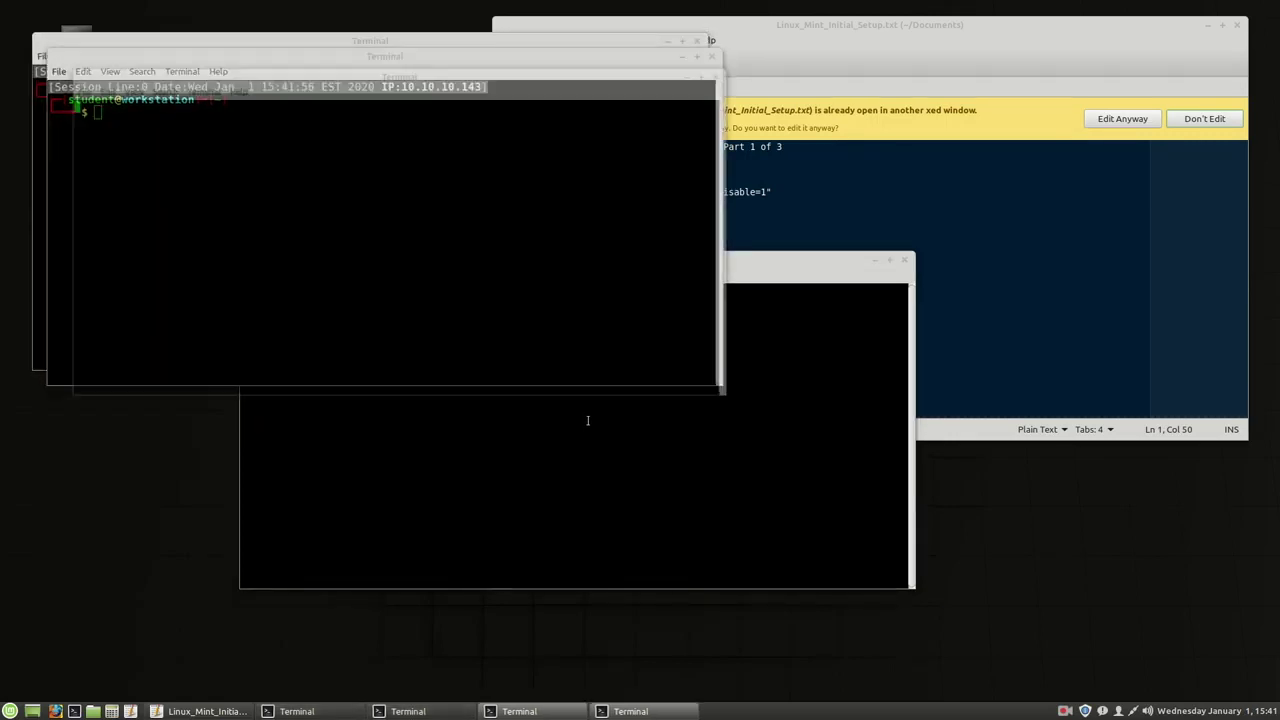
pyautogui.hotkey('ctrl', 'alt', 't')
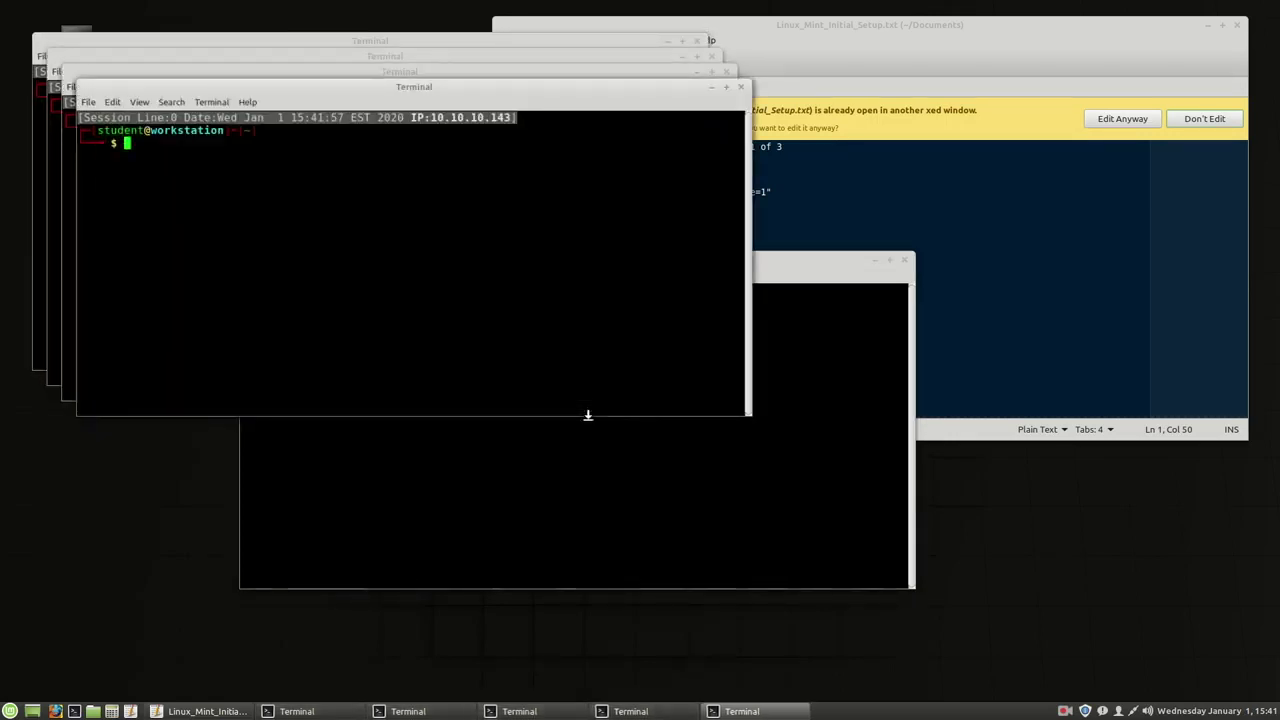
pyautogui.hotkey('ctrl', 'd')
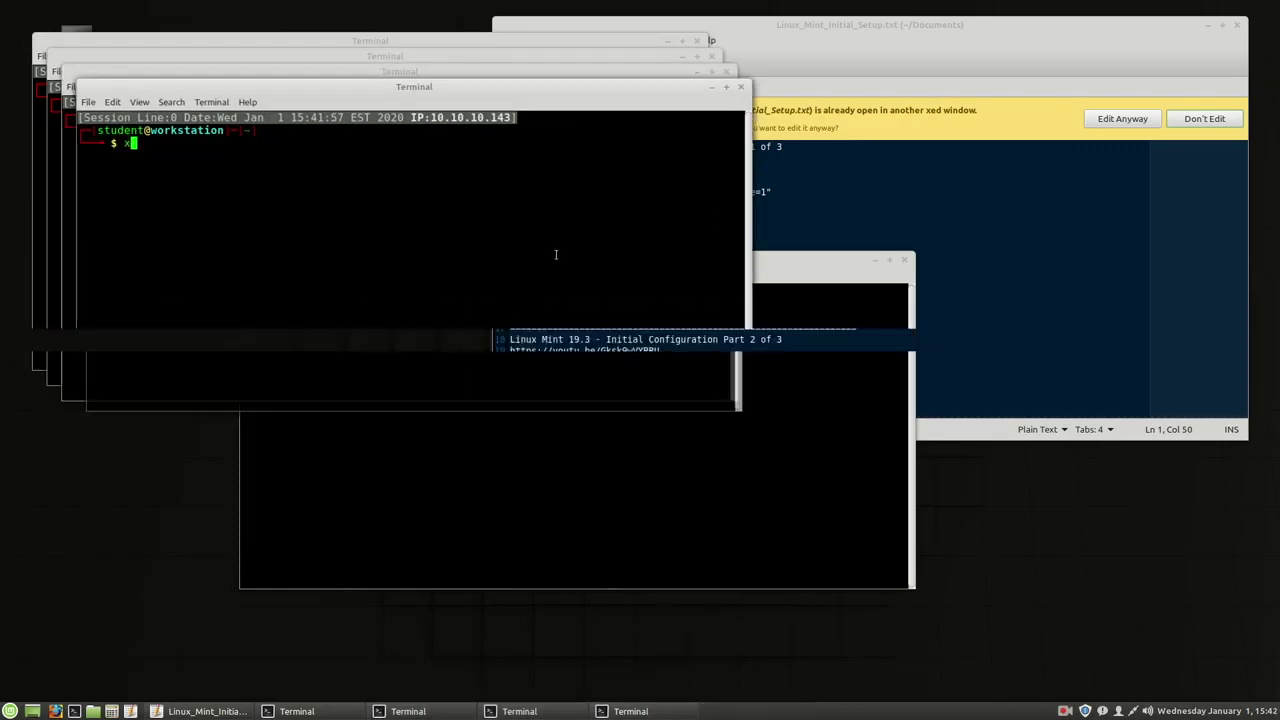
pyautogui.hotkey('ctrl', 'd')
pyautogui.hotkey('ctrl', 'd')
pyautogui.hotkey('ctrl', 'd')
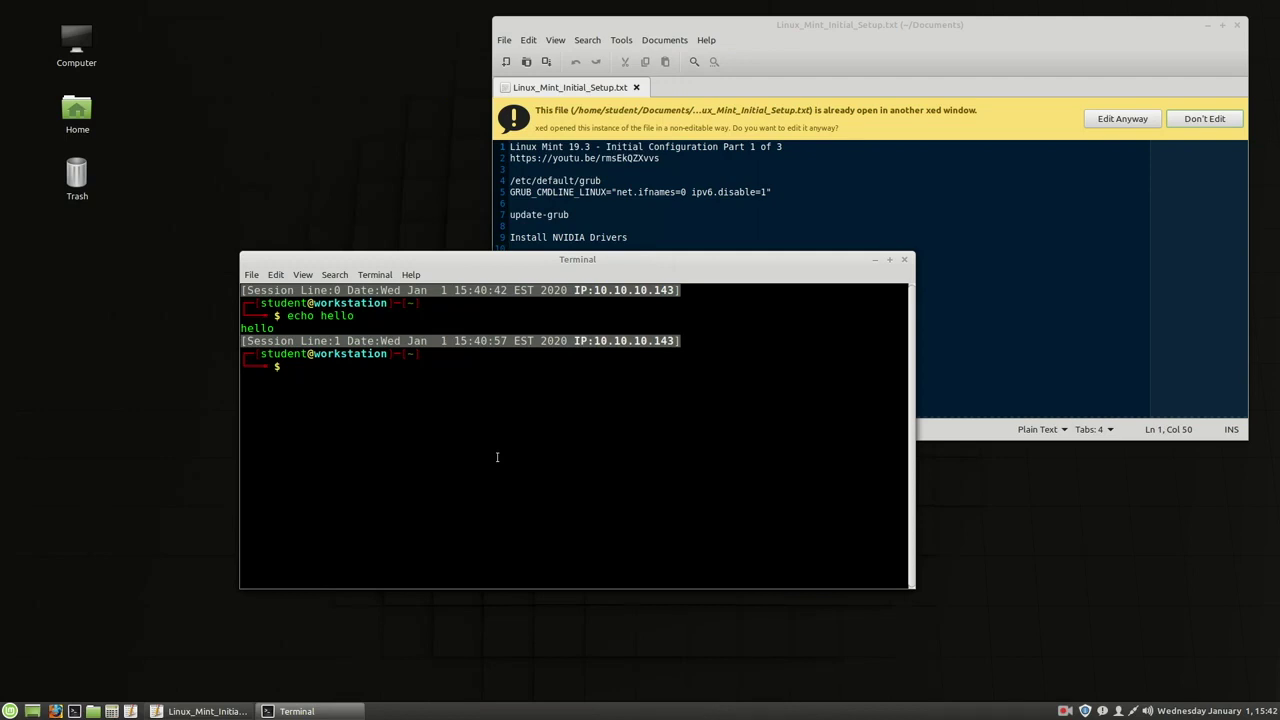
# - Open .bashrc in vi and enlarge the terminal window to show more of the file
pyautogui.write('vi .bashrc')
pyautogui.press('Return')
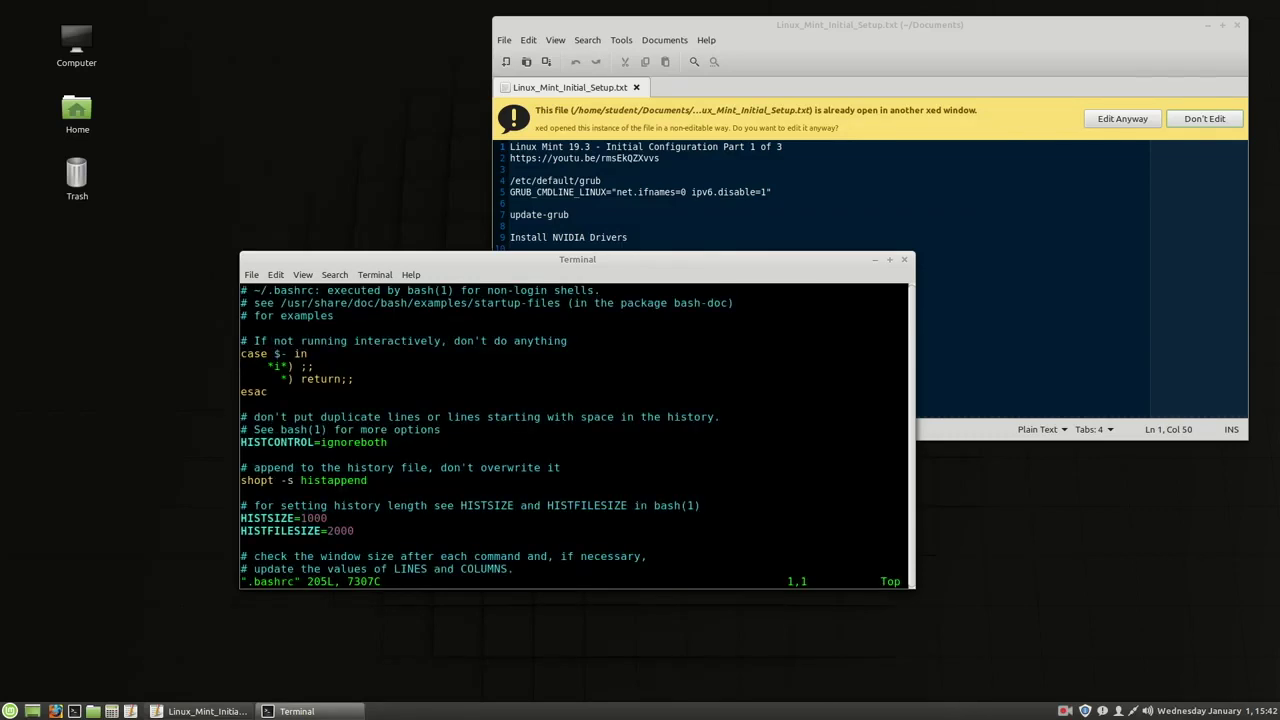
pyautogui.moveTo(600, 262); pyautogui.dragTo(562, 45)
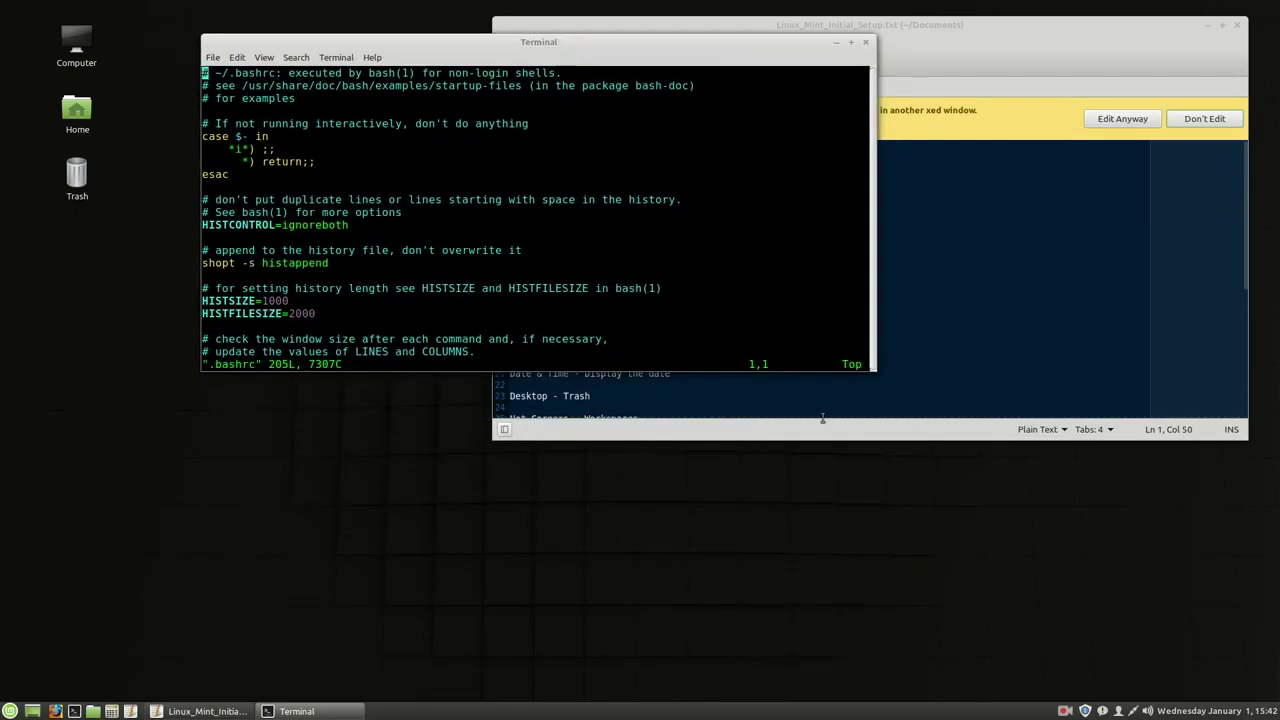
pyautogui.moveTo(875, 369); pyautogui.dragTo(973, 642)
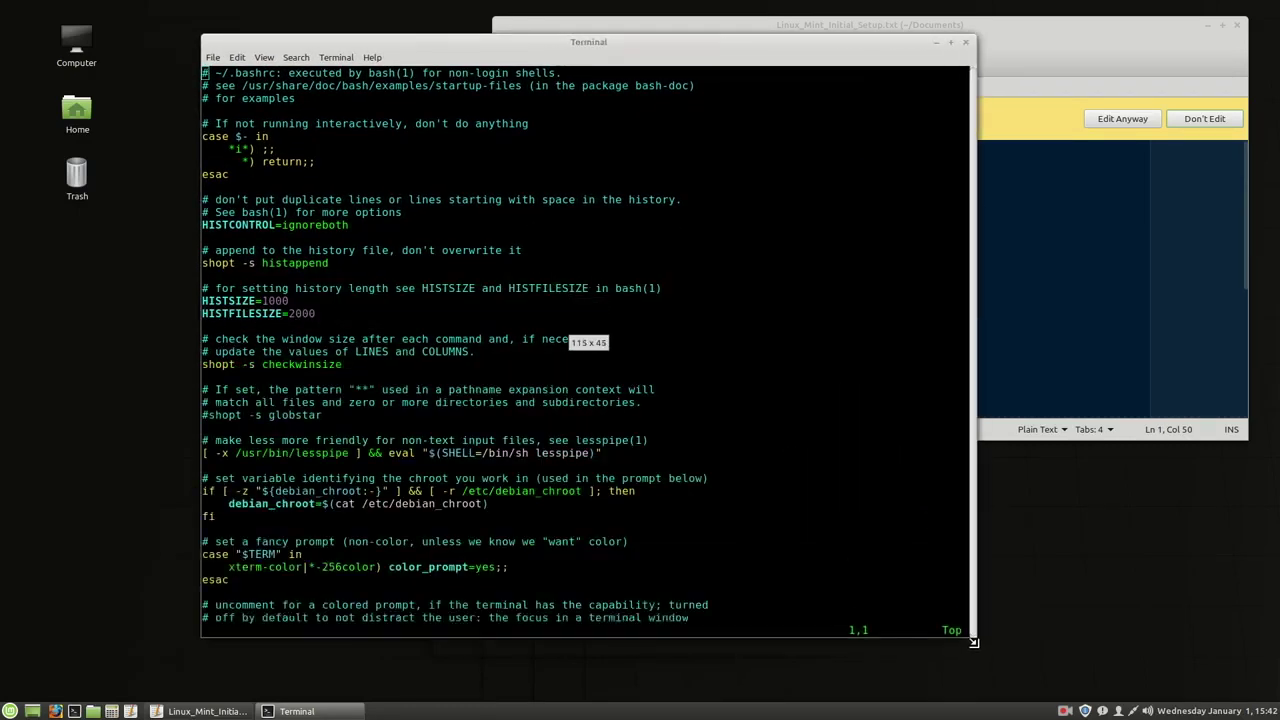
# - Look through .bashrc from the history settings down to the start of the PWP Modifications v20200101 section
pyautogui.press('Down')
pyautogui.press('Down')
pyautogui.press('Down')
pyautogui.press('Down')
pyautogui.press('Down')
pyautogui.press('Down')
pyautogui.press('Down')
pyautogui.press('Down')
pyautogui.press('Down')
pyautogui.press('Down')
pyautogui.press('Down')
pyautogui.press('Down')
pyautogui.press('Down')
pyautogui.press('Down')
pyautogui.press('Down')
pyautogui.press('Down')
pyautogui.press('Down')
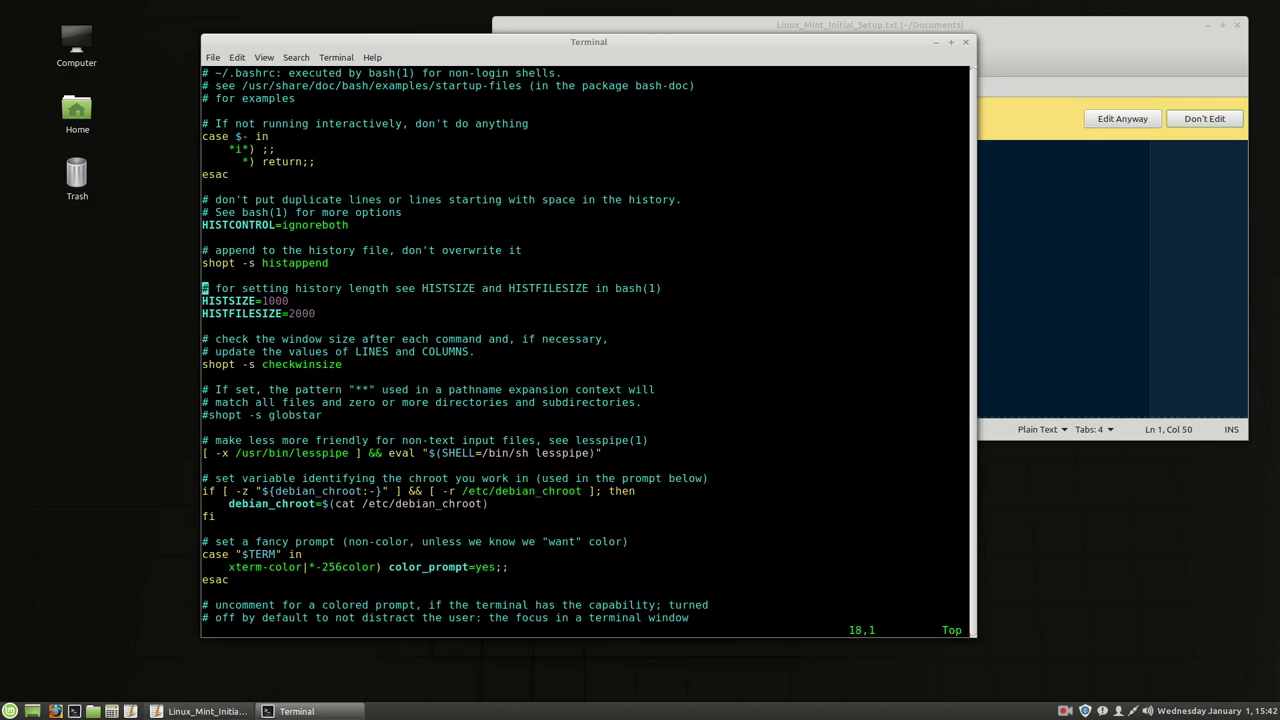
pyautogui.press('Down')
pyautogui.press('Down')
pyautogui.press('Down')
pyautogui.press('Down')
pyautogui.press('Down')
pyautogui.press('Down')
pyautogui.press('Down')
pyautogui.press('Down')
pyautogui.press('Down')
pyautogui.press('Down')
pyautogui.press('Down')
pyautogui.press('Down')
pyautogui.press('Down')
pyautogui.press('Down')
pyautogui.press('Down')
pyautogui.press('Down')
pyautogui.press('Down')
pyautogui.press('Down')
pyautogui.press('Down')
pyautogui.press('Down')
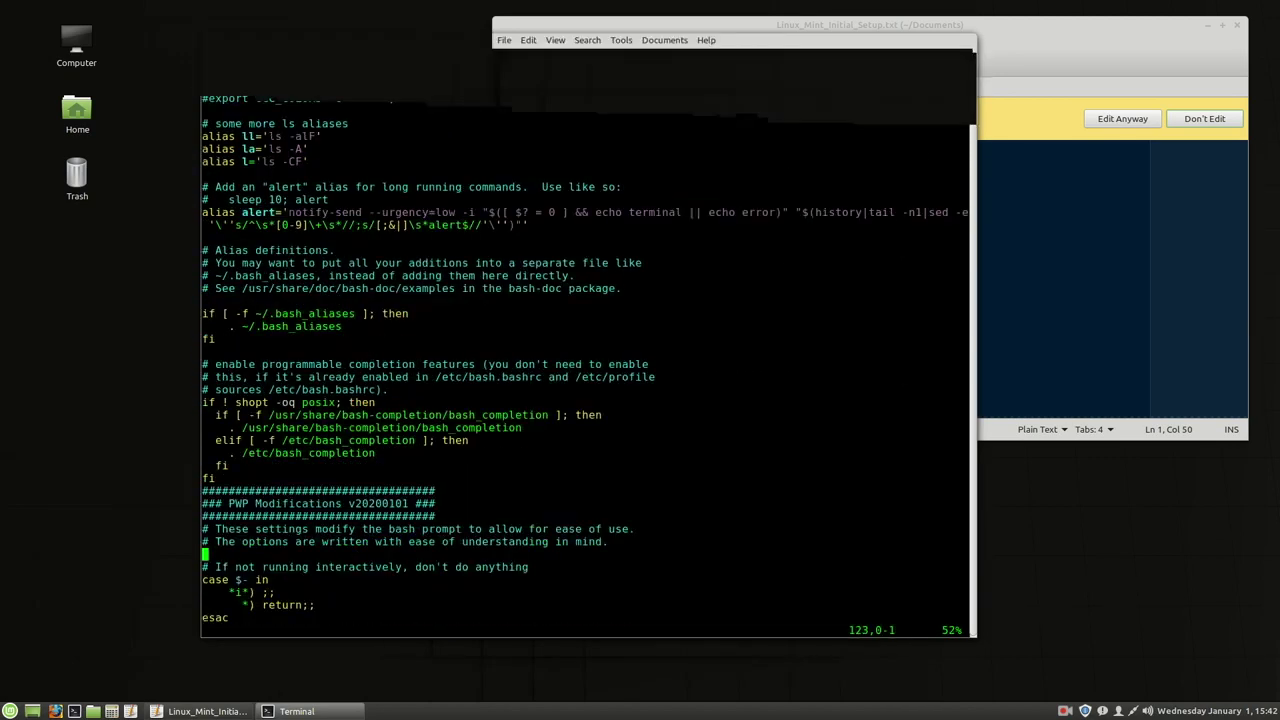
# - Examine the PWP Modifications from the interactive-shell check through HISTCONTROL and histappend to the HISTSIZE and HISTFILESIZE settings
pyautogui.press('Down')
pyautogui.press('Down')
pyautogui.press('Down')
pyautogui.press('Down')
pyautogui.press('Down')
pyautogui.press('Down')
pyautogui.press('Down')
pyautogui.press('Down')
pyautogui.press('Down')
pyautogui.press('Down')
pyautogui.press('Down')
pyautogui.press('Down')
pyautogui.press('Down')
pyautogui.press('Down')
pyautogui.press('Down')
pyautogui.press('Down')
pyautogui.press('Down')
pyautogui.press('Down')
pyautogui.press('Down')
pyautogui.press('Down')
pyautogui.press('Up')
pyautogui.press('Up')
pyautogui.press('Up')
pyautogui.press('Up')
pyautogui.press('Up')
pyautogui.press('Up')
pyautogui.press('Up')
pyautogui.press('Up')
pyautogui.press('Up')
pyautogui.press('Up')
pyautogui.press('Up')
pyautogui.press('Up')
pyautogui.press('Up')
pyautogui.press('Up')
pyautogui.press('Up')
pyautogui.press('Up')
pyautogui.press('Up')
pyautogui.press('Up')
pyautogui.press('Up')
pyautogui.press('Up')
pyautogui.press('Down')
pyautogui.press('Down')
pyautogui.press('Down')
pyautogui.press('Down')
pyautogui.press('Down')
pyautogui.press('Down')
pyautogui.press('Up')
pyautogui.press('Right')
pyautogui.press('Right')
pyautogui.press('Right')
pyautogui.press('Right')
pyautogui.press('Right')
pyautogui.press('Right')
pyautogui.press('Right')
pyautogui.press('Right')
pyautogui.press('Right')
pyautogui.press('Right')
pyautogui.press('Right')
pyautogui.press('Right')
pyautogui.press('Right')
pyautogui.press('Right')
pyautogui.press('Right')
pyautogui.press('Right')
pyautogui.press('Right')
pyautogui.press('Right')
pyautogui.press('Right')
pyautogui.press('Right')
pyautogui.press('Down')
pyautogui.press('Down')
pyautogui.press('Down')
pyautogui.press('Down')
pyautogui.press('Down')
pyautogui.press('Down')
pyautogui.press('Down')
pyautogui.press('Down')
pyautogui.press('Down')
pyautogui.press('Down')
pyautogui.press('Down')
pyautogui.press('Down')
pyautogui.press('Down')
pyautogui.press('Down')
pyautogui.press('Down')
pyautogui.press('Down')
pyautogui.press('Down')
pyautogui.press('Down')
pyautogui.press('Down')
pyautogui.press('Left')
pyautogui.press('Left')
pyautogui.press('Left')
pyautogui.press('Left')
pyautogui.press('Left')
pyautogui.press('Left')
pyautogui.press('Left')
pyautogui.press('Left')
pyautogui.press('Left')
pyautogui.press('Left')
pyautogui.press('Left')
pyautogui.press('Left')
pyautogui.press('Left')
pyautogui.press('Left')
pyautogui.press('Left')
pyautogui.press('Left')
pyautogui.press('Left')
pyautogui.press('Left')
pyautogui.press('Down')
pyautogui.press('Down')
pyautogui.press('Down')
pyautogui.press('Up')
pyautogui.press('Up')
pyautogui.press('Up')
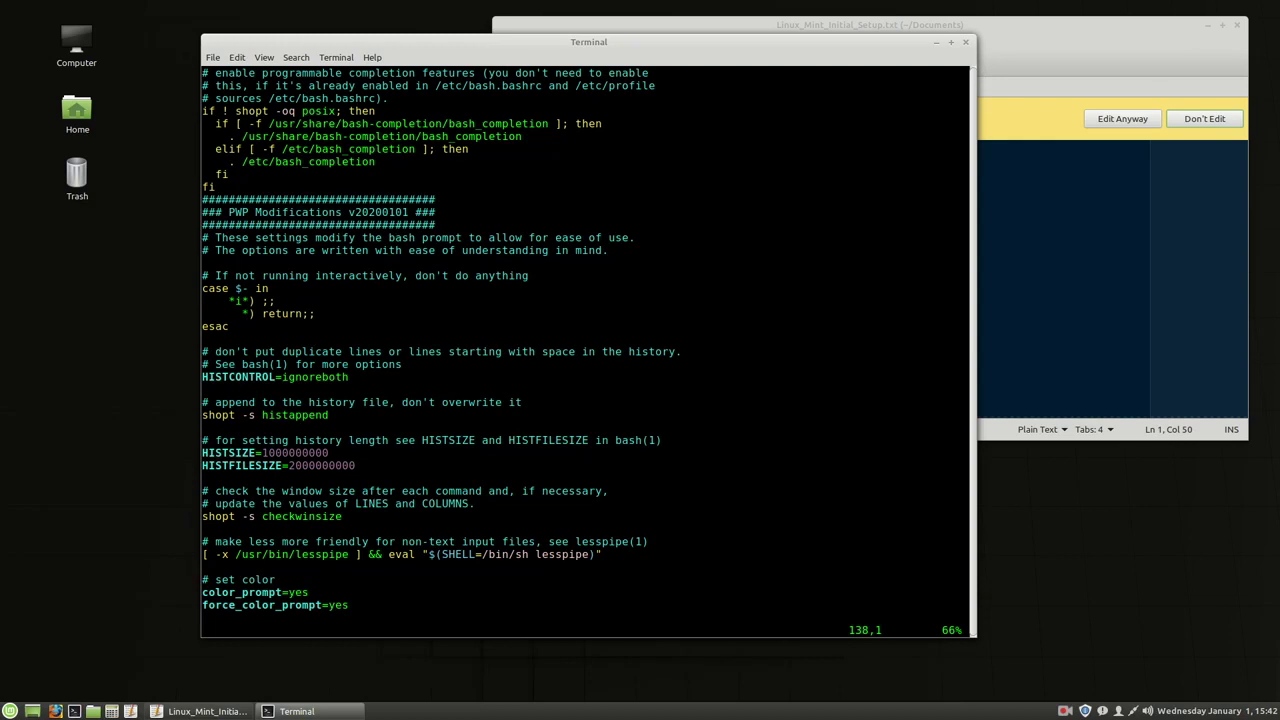
# - Look through the lines after the history size settings, covering checkwinsize, lesspipe and the color prompt settings
pyautogui.press('Down')
pyautogui.press('Down')
pyautogui.press('Down')
pyautogui.press('Down')
pyautogui.press('Down')
pyautogui.press('Down')
pyautogui.press('Down')
pyautogui.press('Down')
pyautogui.press('Down')
pyautogui.press('Down')
pyautogui.press('Down')
pyautogui.press('Down')
pyautogui.press('Down')
pyautogui.press('Down')
# - Go back to the shopt -s checkwinsize line and resize the terminal window's width to demonstrate it, leaving the window slightly wider
pyautogui.press('Up')
pyautogui.press('Up')
pyautogui.press('Up')
pyautogui.press('Up')
pyautogui.press('Up')
pyautogui.press('Up')
pyautogui.press('Up')
pyautogui.press('Up')
pyautogui.press('Up')
pyautogui.press('Right')
pyautogui.press('Right')
pyautogui.press('Right')
pyautogui.press('Right')
pyautogui.press('Right')
pyautogui.press('Right')
pyautogui.press('Right')
pyautogui.press('Right')
pyautogui.press('Right')
pyautogui.press('Right')
pyautogui.press('Right')
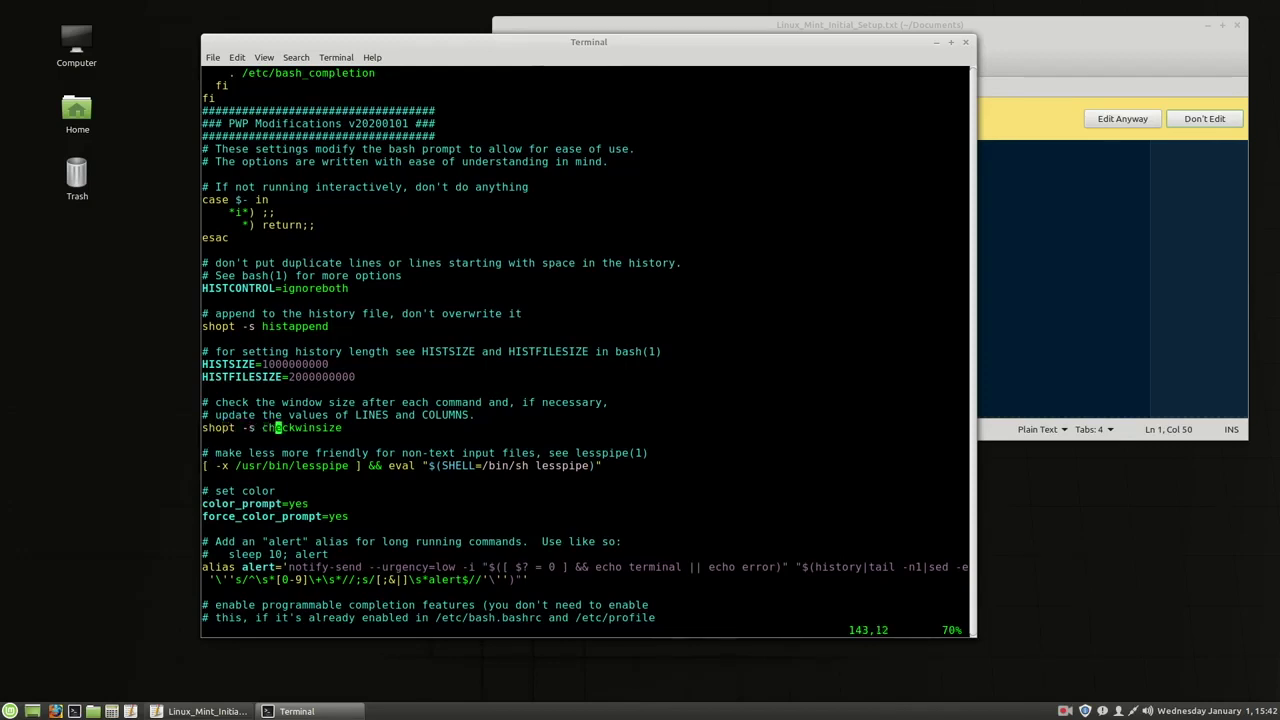
pyautogui.moveTo(976, 512); pyautogui.dragTo(860, 523)
pyautogui.moveTo(1060, 521); pyautogui.dragTo(1003, 521)
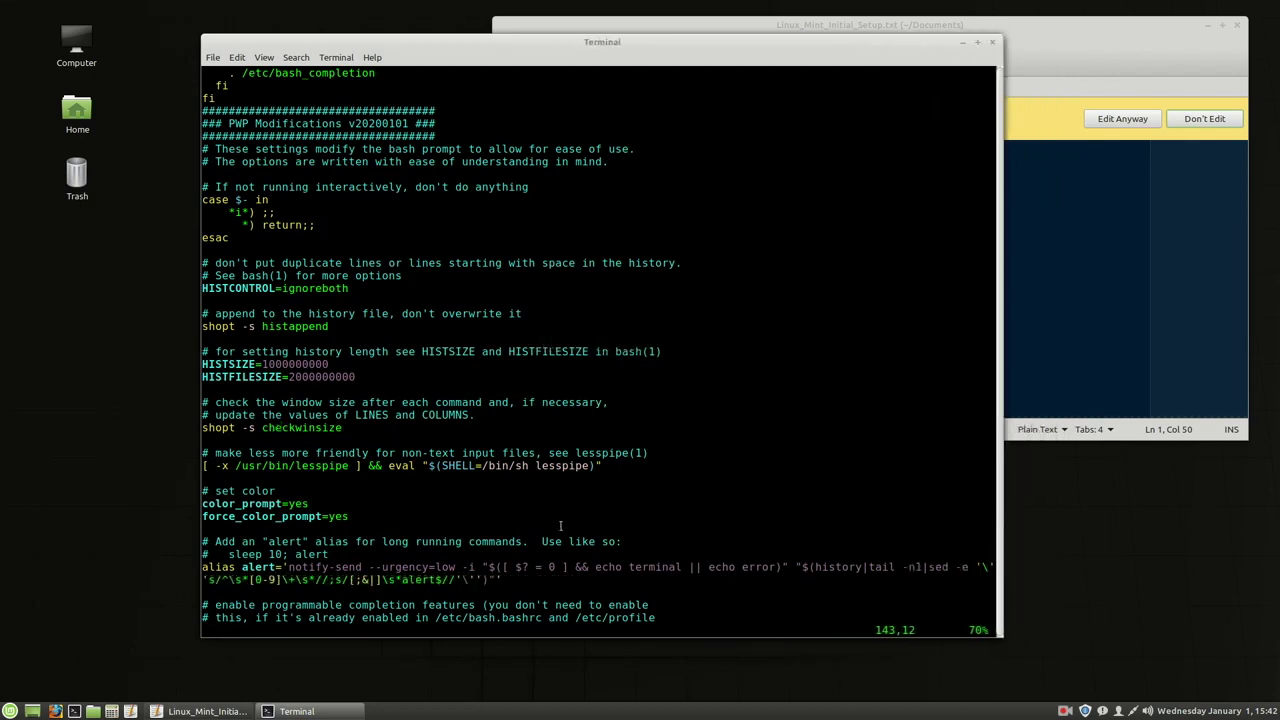
# - Look through .bashrc past the color prompt settings and examine the two-line alert alias for long-running commands
pyautogui.press('Down')
pyautogui.press('Down')
pyautogui.press('Down')
pyautogui.press('Down')
pyautogui.press('Down')
pyautogui.press('Down')
pyautogui.press('Down')
pyautogui.press('Down')
pyautogui.press('Down')
pyautogui.press('Down')
pyautogui.press('Down')
pyautogui.press('Down')
pyautogui.press('Down')
pyautogui.press('Down')
pyautogui.press('Down')
pyautogui.press('Down')
pyautogui.press('Down')
pyautogui.press('Down')
pyautogui.press('Down')
pyautogui.press('Down')
pyautogui.press('Down')
pyautogui.press('Down')
pyautogui.press('Down')
pyautogui.press('Down')
pyautogui.press('Down')
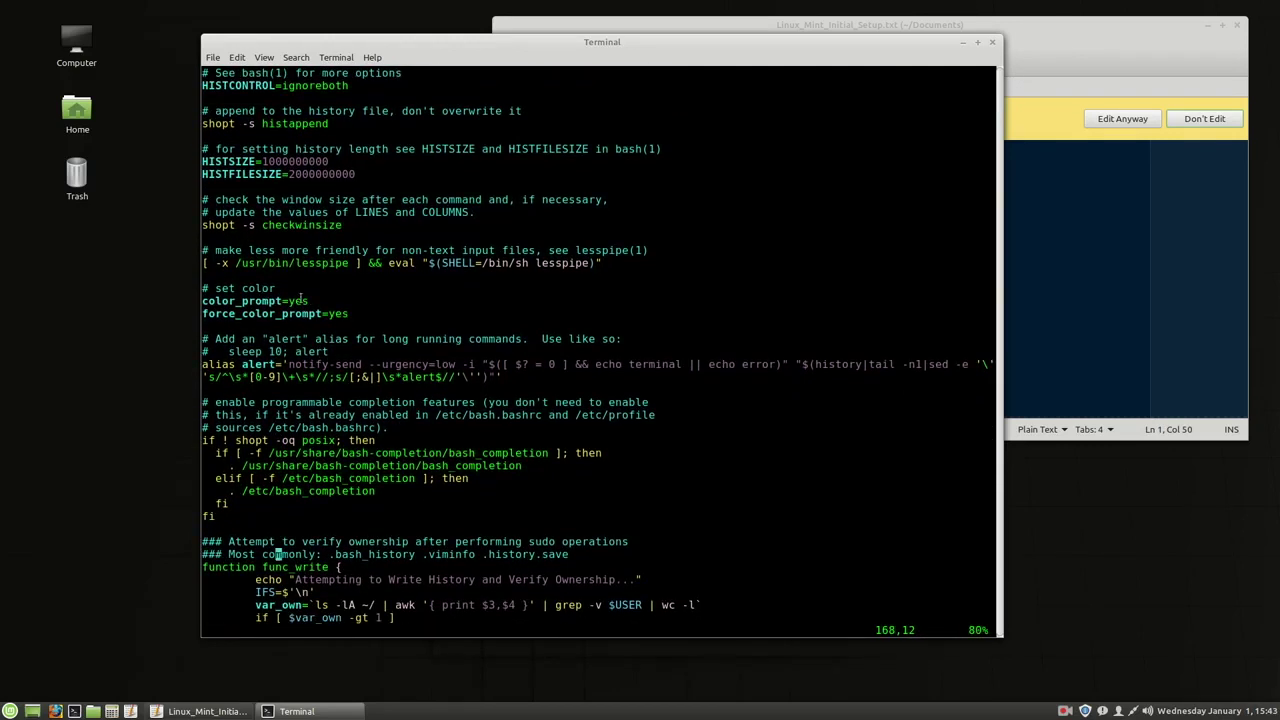
pyautogui.press('Down')
pyautogui.press('Down')
pyautogui.press('Down')
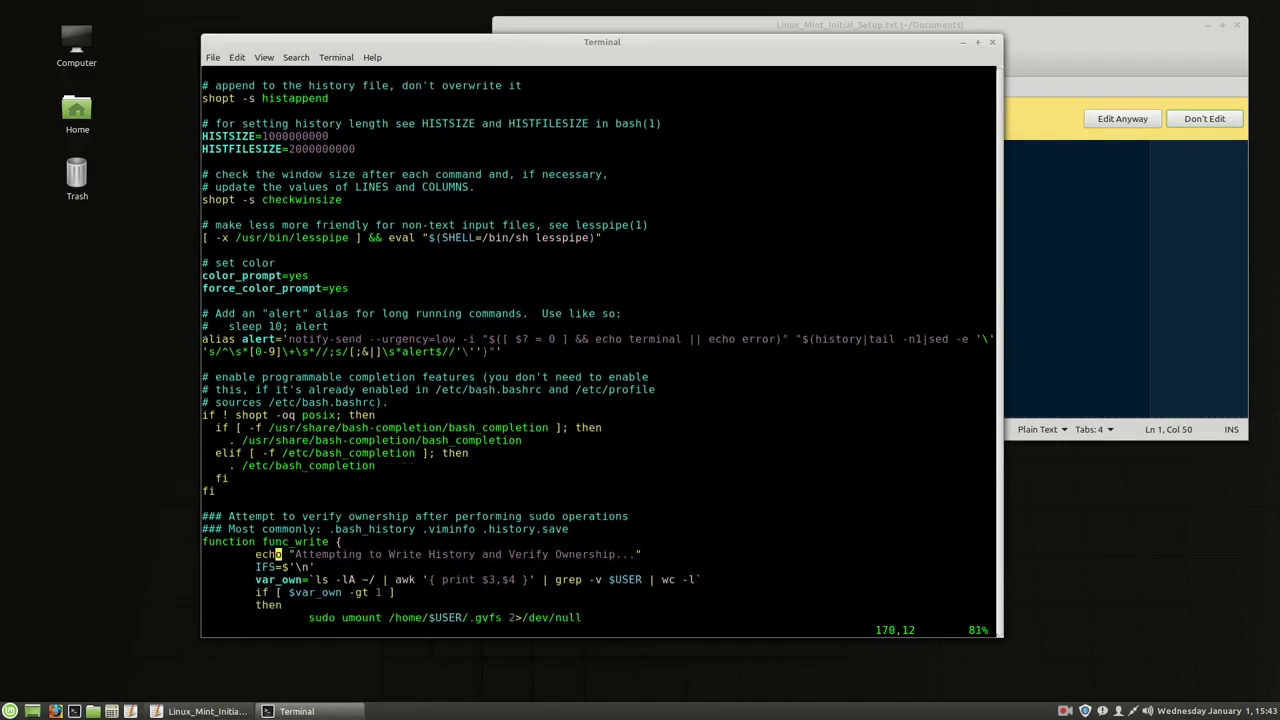
pyautogui.moveTo(505, 340); pyautogui.dragTo(202, 326)
pyautogui.click(378, 333)
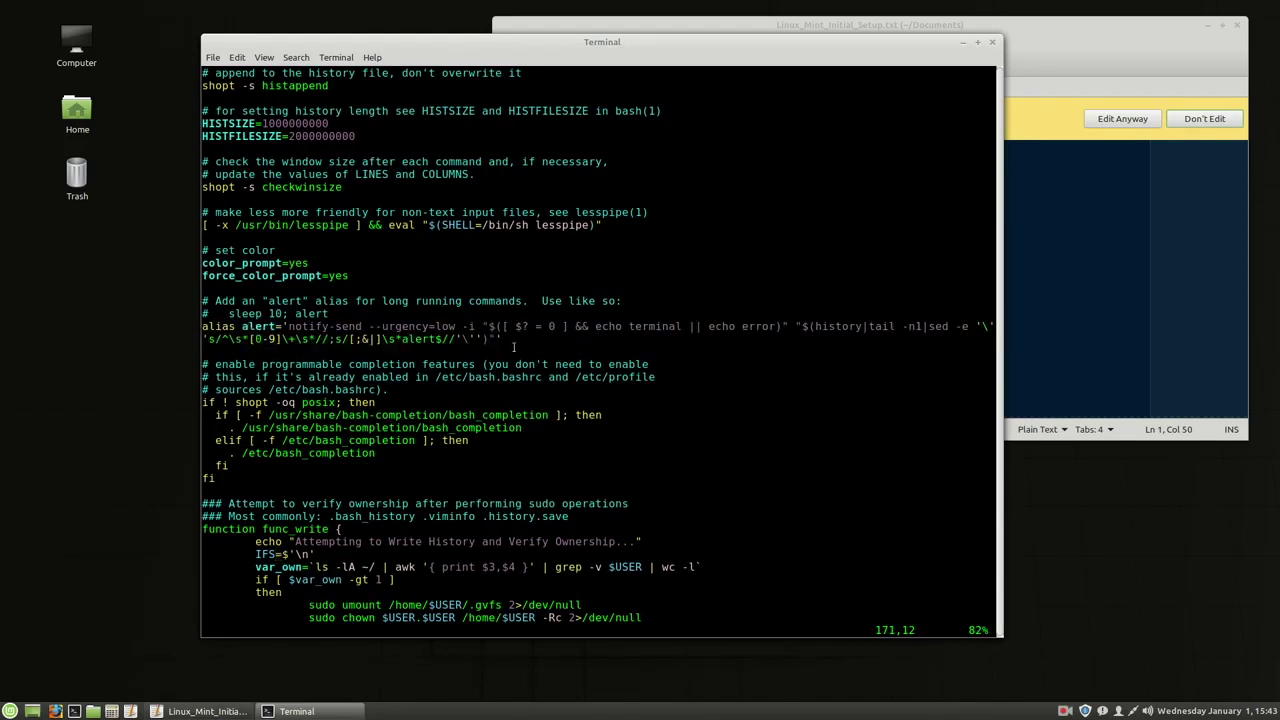
# - Look through .bashrc from the bash completion block past func_write and the alias list to the prompt and Additional Information sections
pyautogui.press('Down')
pyautogui.press('Down')
pyautogui.press('Down')
pyautogui.press('Down')
pyautogui.press('Down')
pyautogui.press('Down')
pyautogui.press('Down')
pyautogui.press('Down')
pyautogui.press('Down')
pyautogui.press('Down')
pyautogui.press('Down')
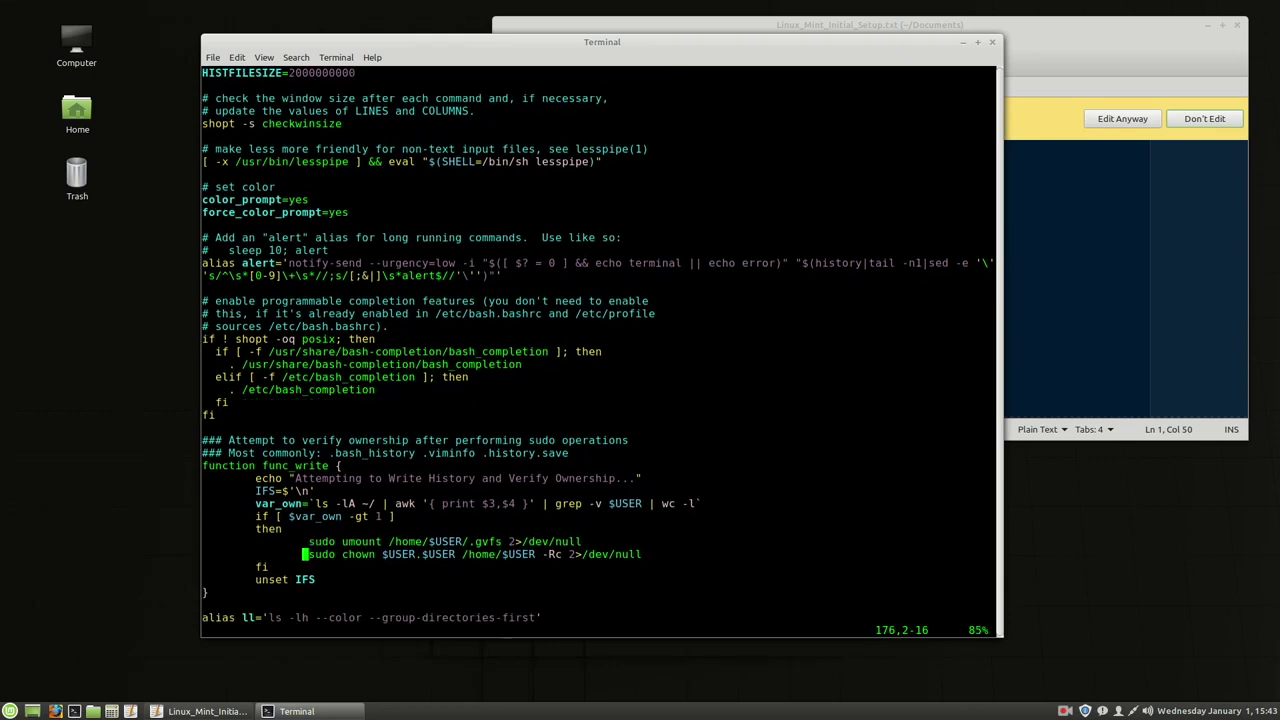
pyautogui.press('Down')
pyautogui.press('Down')
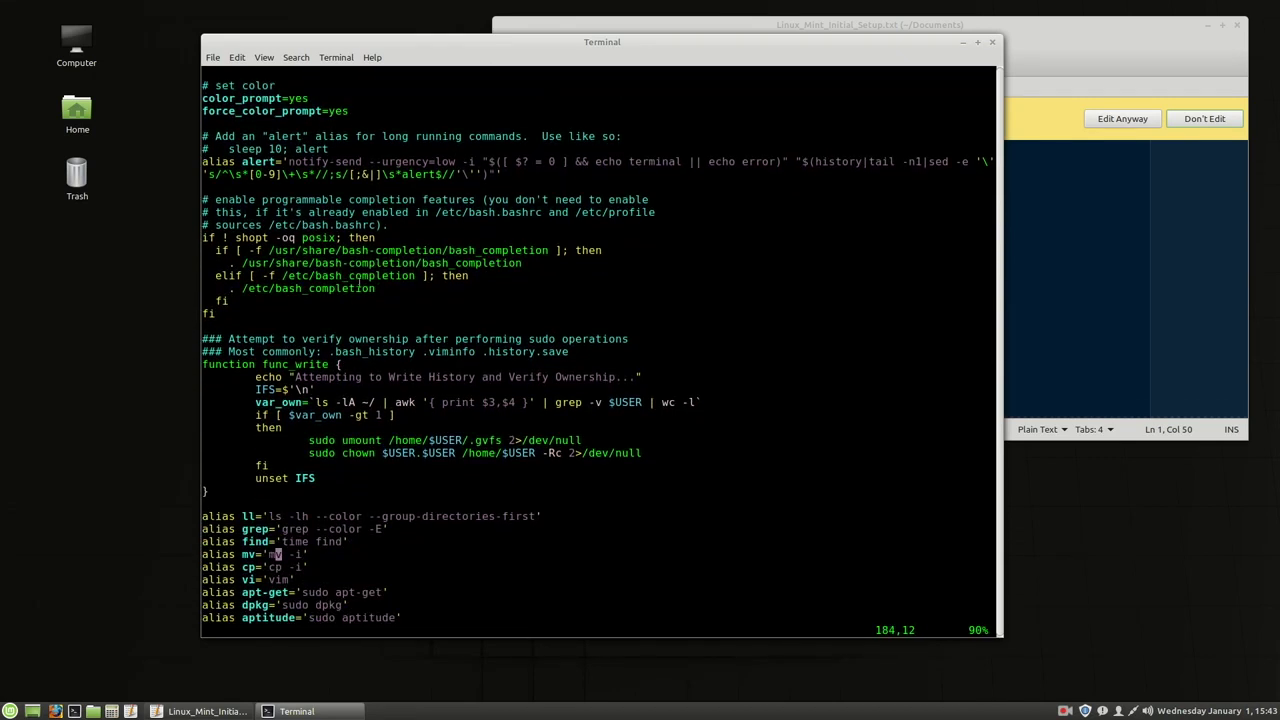
pyautogui.press('Down')
pyautogui.press('Down')
pyautogui.press('Down')
pyautogui.press('Down')
pyautogui.press('Down')
pyautogui.press('Down')
pyautogui.press('Down')
pyautogui.press('Down')
pyautogui.press('Down')
pyautogui.press('Down')
pyautogui.press('Down')
pyautogui.press('Down')
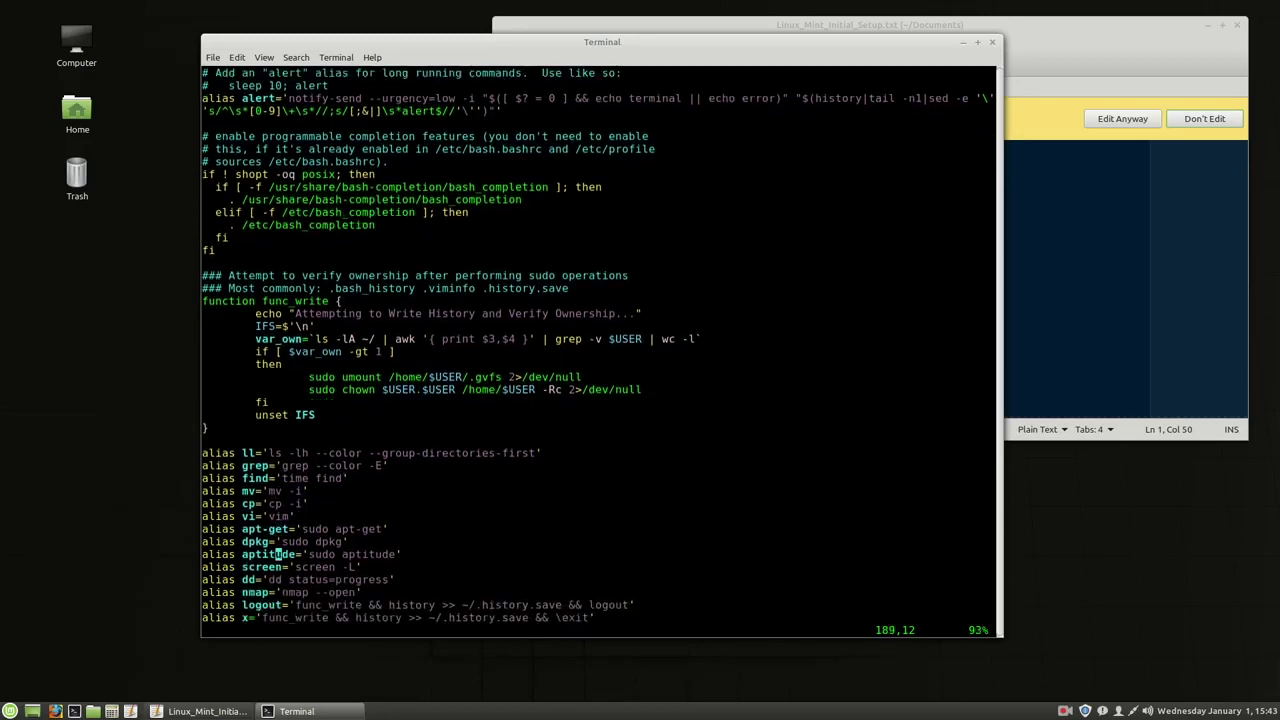
pyautogui.press('Down')
pyautogui.press('Down')
pyautogui.press('Down')
pyautogui.press('Down')
pyautogui.press('Down')
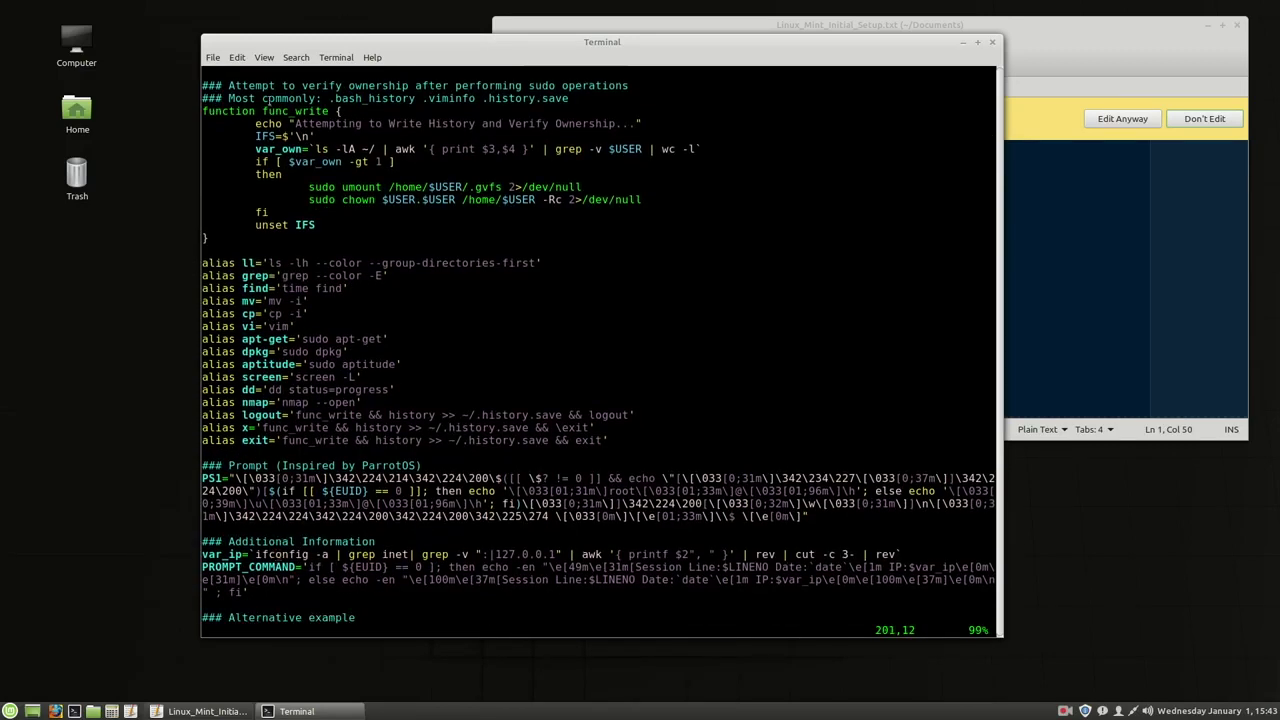
# - Examine the start of the func_write function, covering where it is called, the IFS assignment and the var_own command pipeline
pyautogui.tripleClick(287, 111)
pyautogui.click(280, 118)
pyautogui.tripleClick(232, 426)
pyautogui.click(343, 149)
pyautogui.moveTo(255, 136)
pyautogui.mouseDown()
pyautogui.moveTo(316, 140)
pyautogui.moveTo(270, 145)
pyautogui.mouseUp()
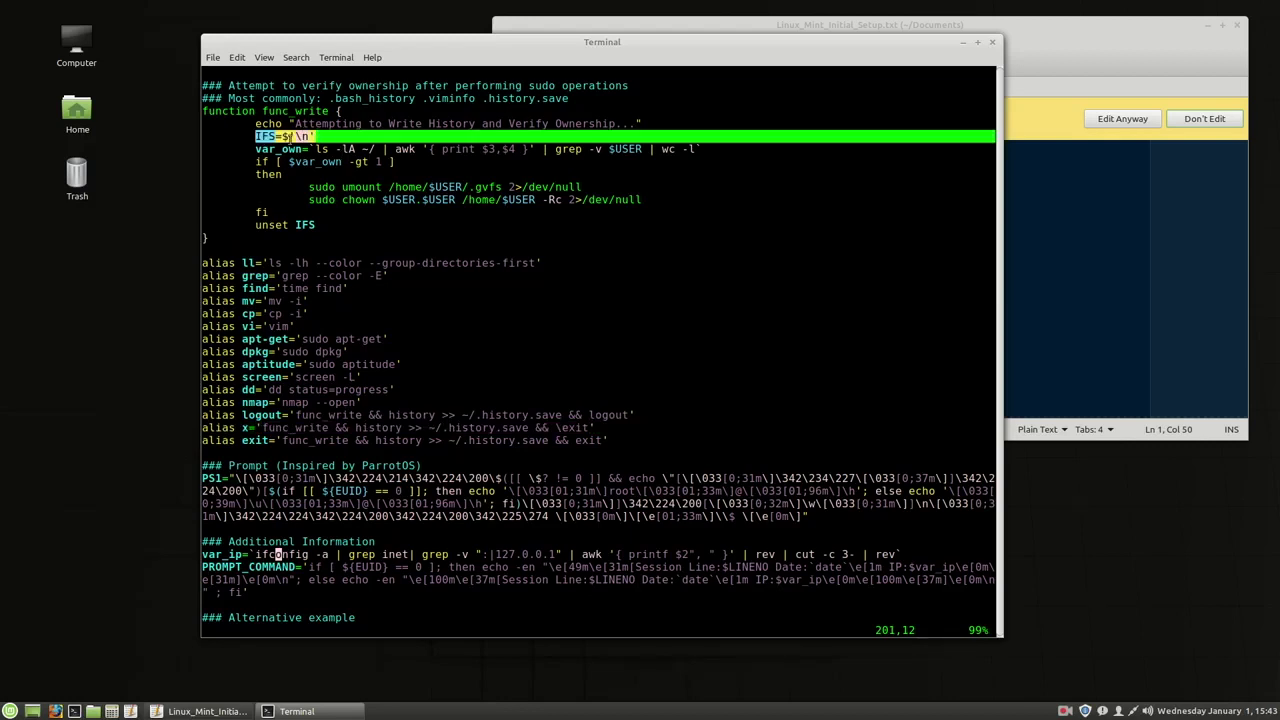
pyautogui.moveTo(283, 137); pyautogui.dragTo(316, 138)
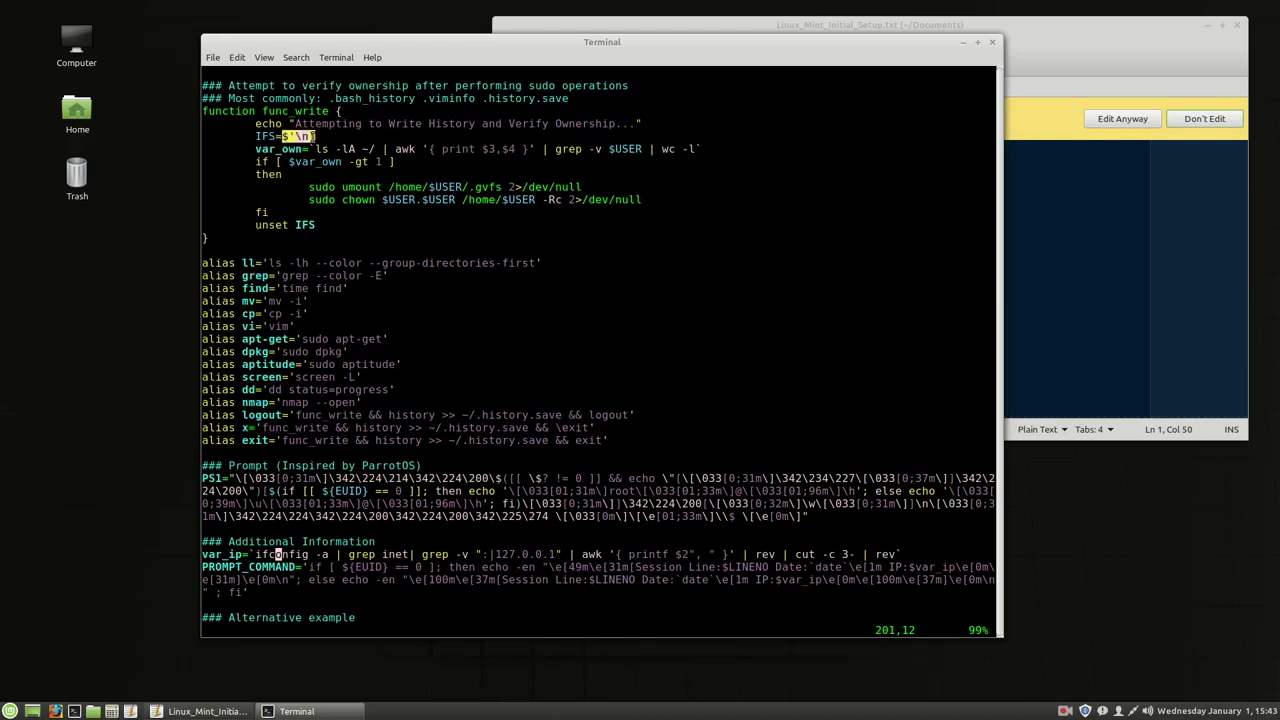
pyautogui.click(337, 148)
pyautogui.doubleClick(258, 148)
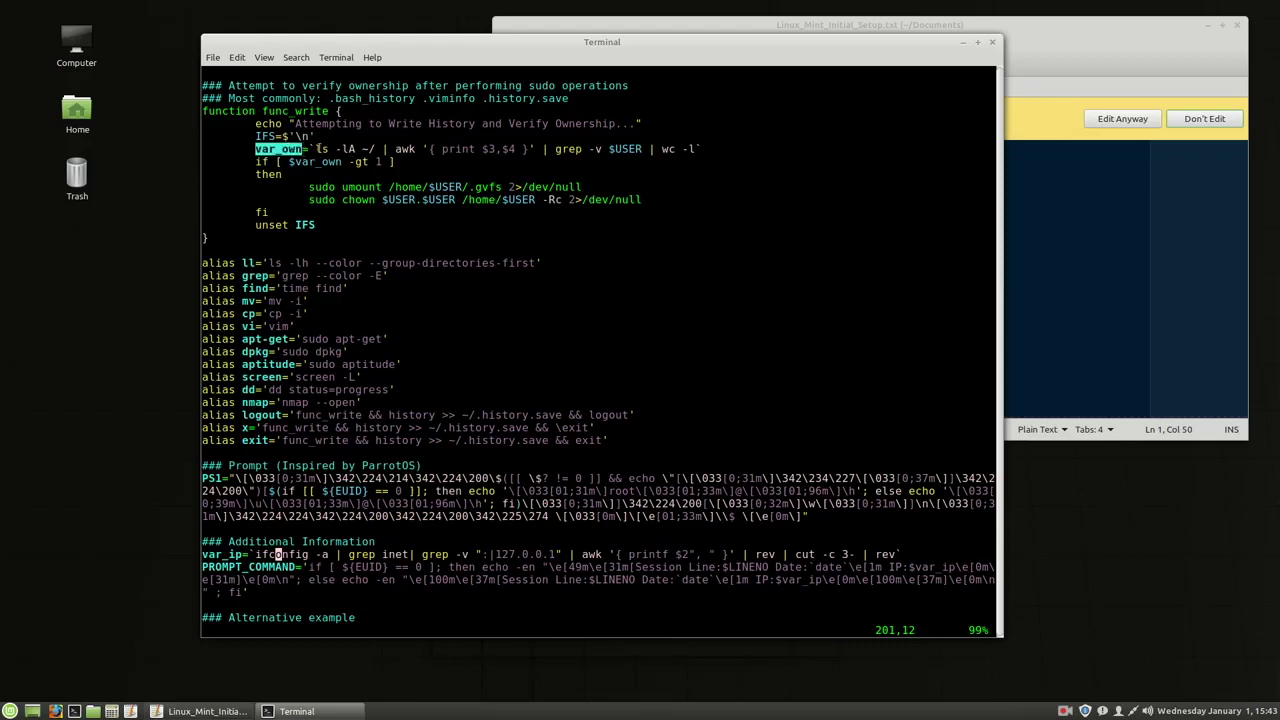
pyautogui.moveTo(316, 148); pyautogui.dragTo(695, 148)
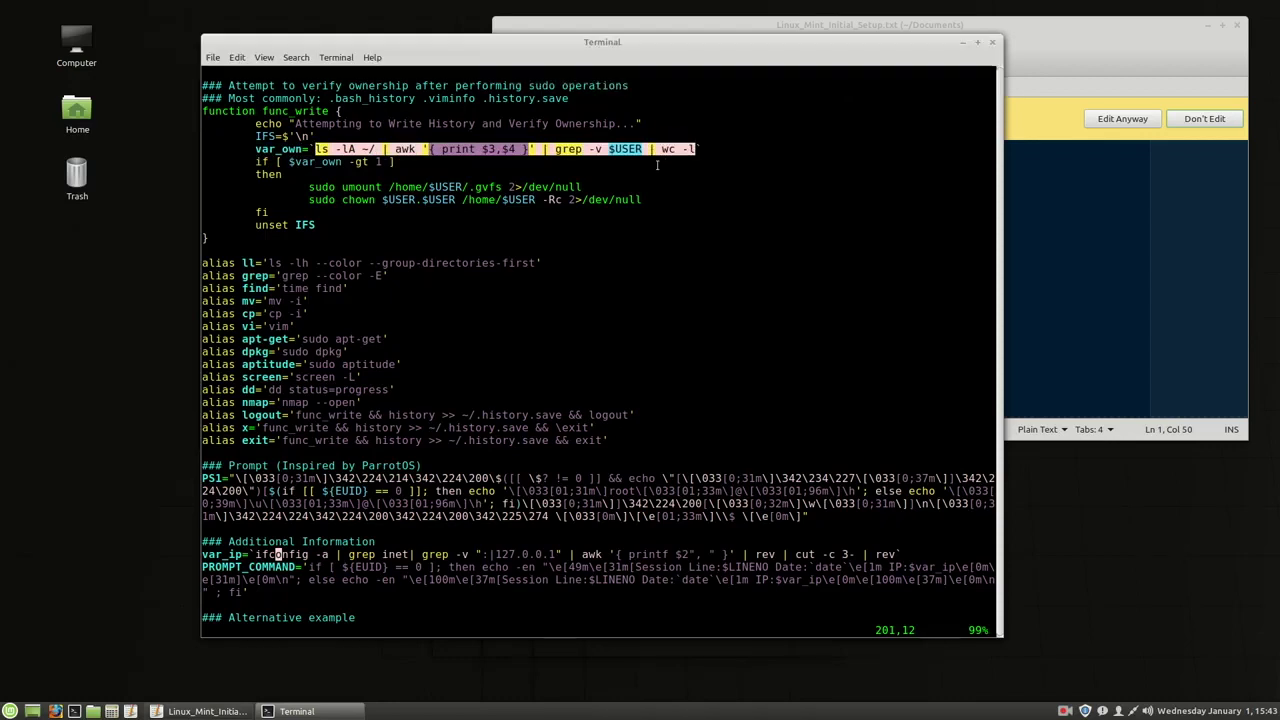
pyautogui.click(328, 176)
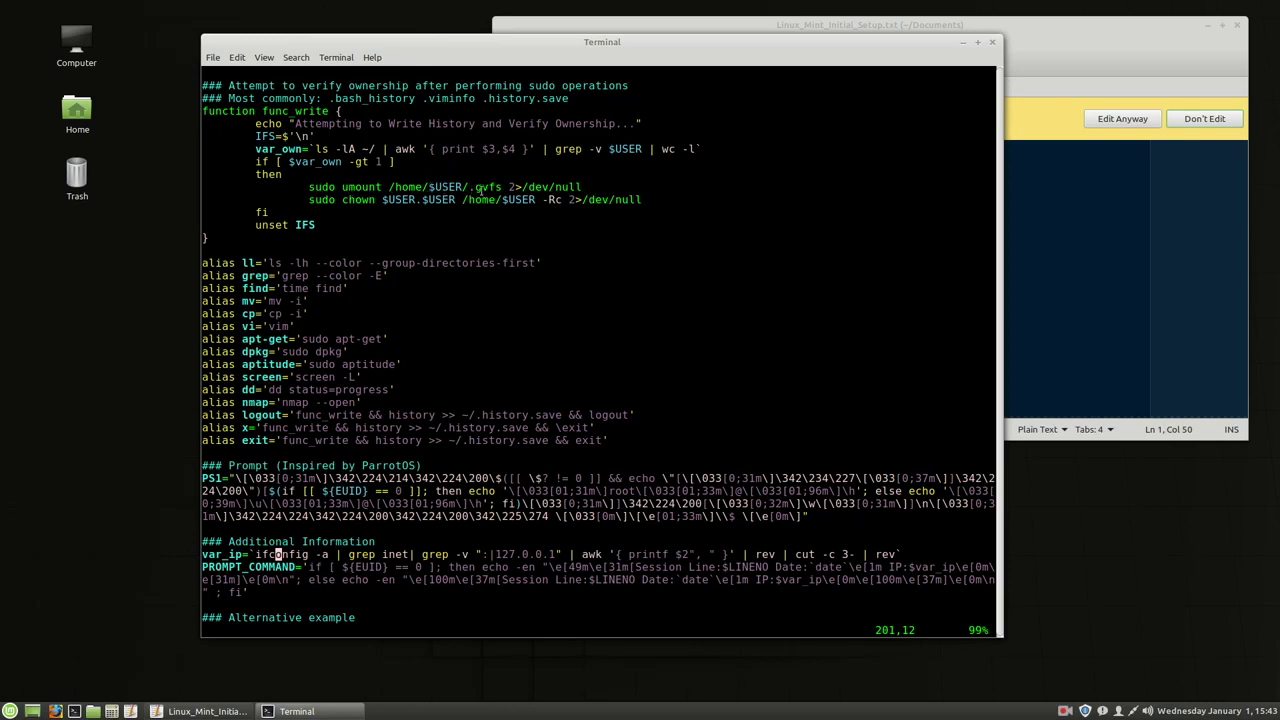
# - Examine the sudo umount line in func_write, focusing on the .gvfs path in the user's home directory
pyautogui.moveTo(502, 187); pyautogui.dragTo(469, 187)
pyautogui.doubleClick(480, 188)
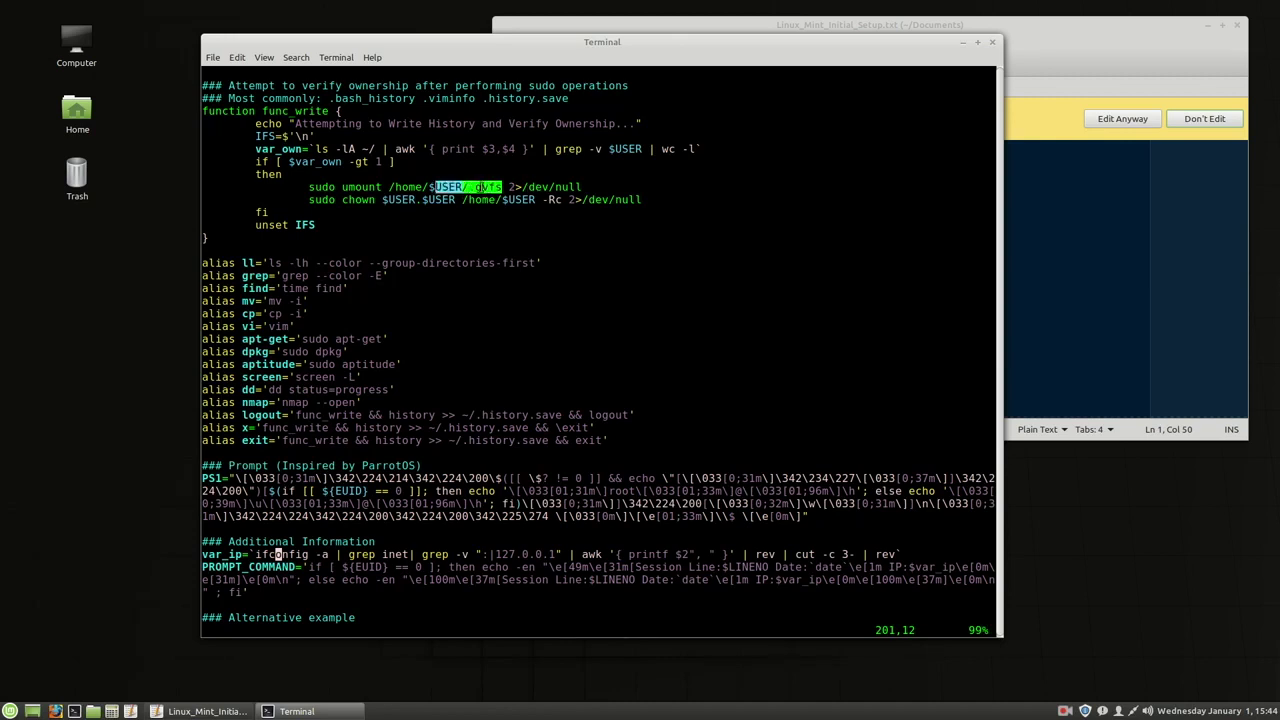
pyautogui.doubleClick(410, 188)
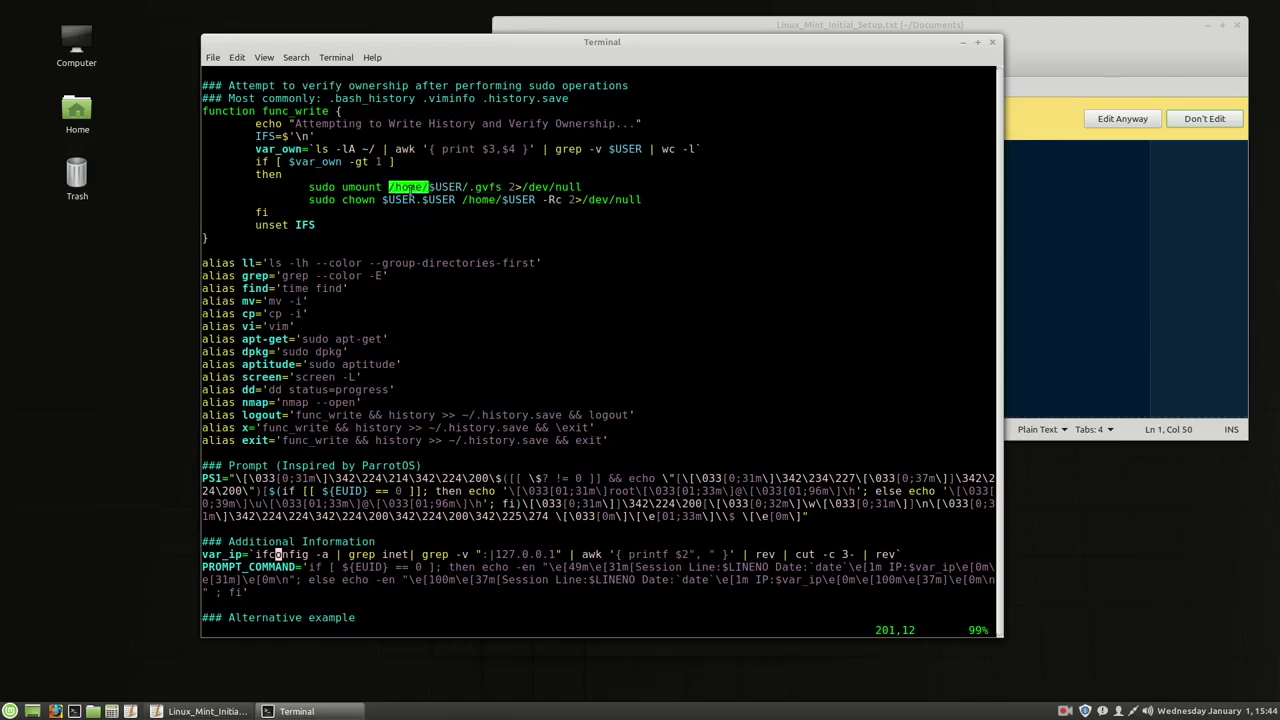
pyautogui.doubleClick(483, 188)
pyautogui.click(481, 188)
pyautogui.moveTo(310, 188); pyautogui.dragTo(588, 188)
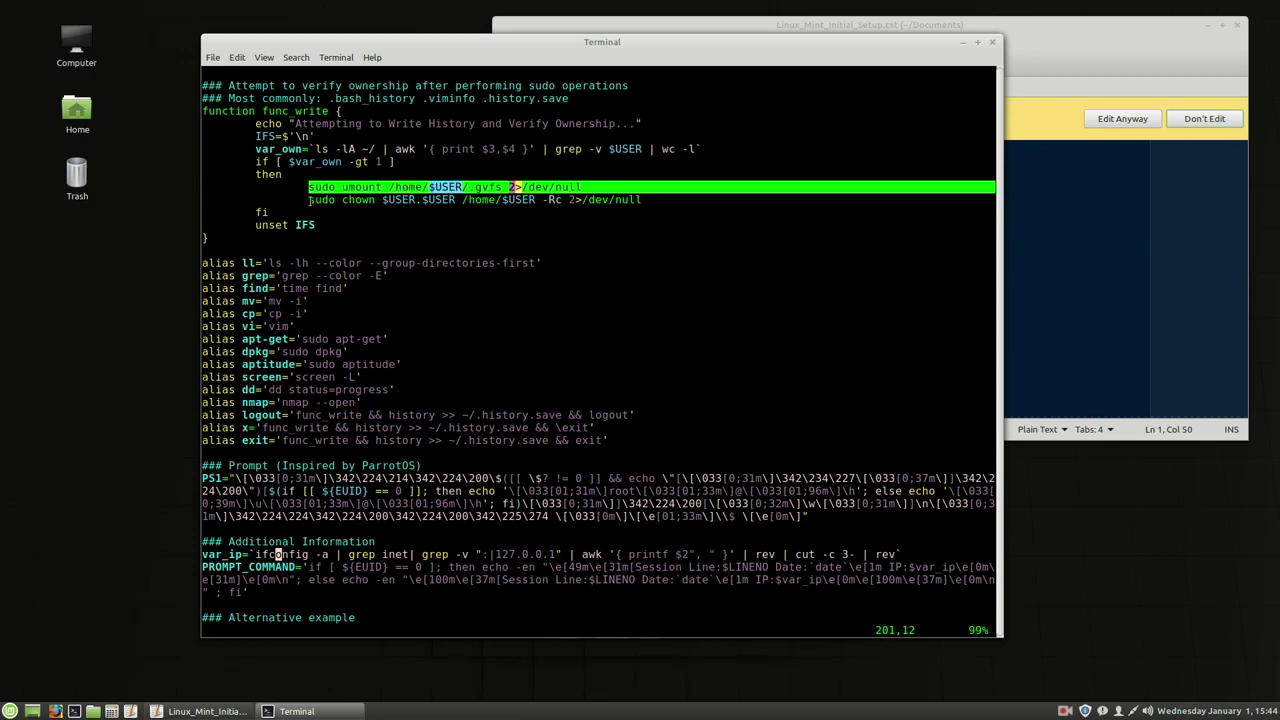
# - Examine the sudo chown line's owner, home path, -Rc options and 2>/dev/null redirection, ending with the unset IFS line
pyautogui.doubleClick(349, 200)
pyautogui.click(398, 200)
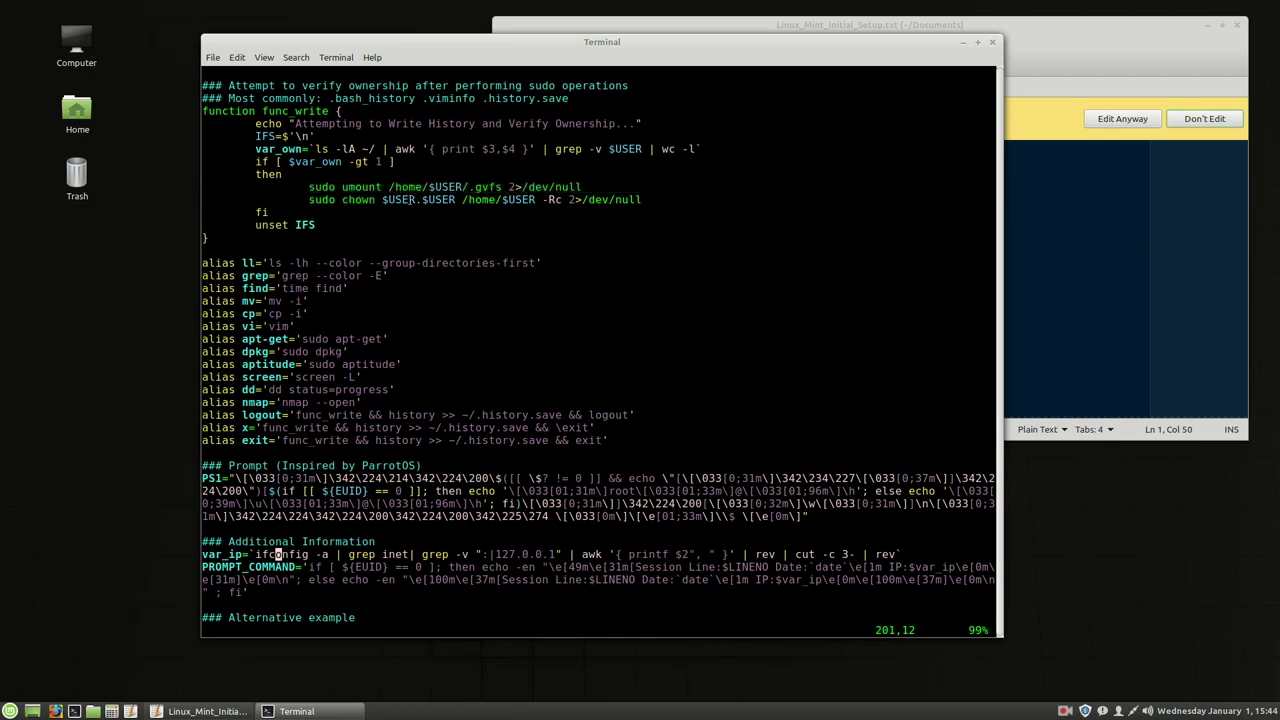
pyautogui.doubleClick(437, 199)
pyautogui.moveTo(463, 200); pyautogui.dragTo(536, 200)
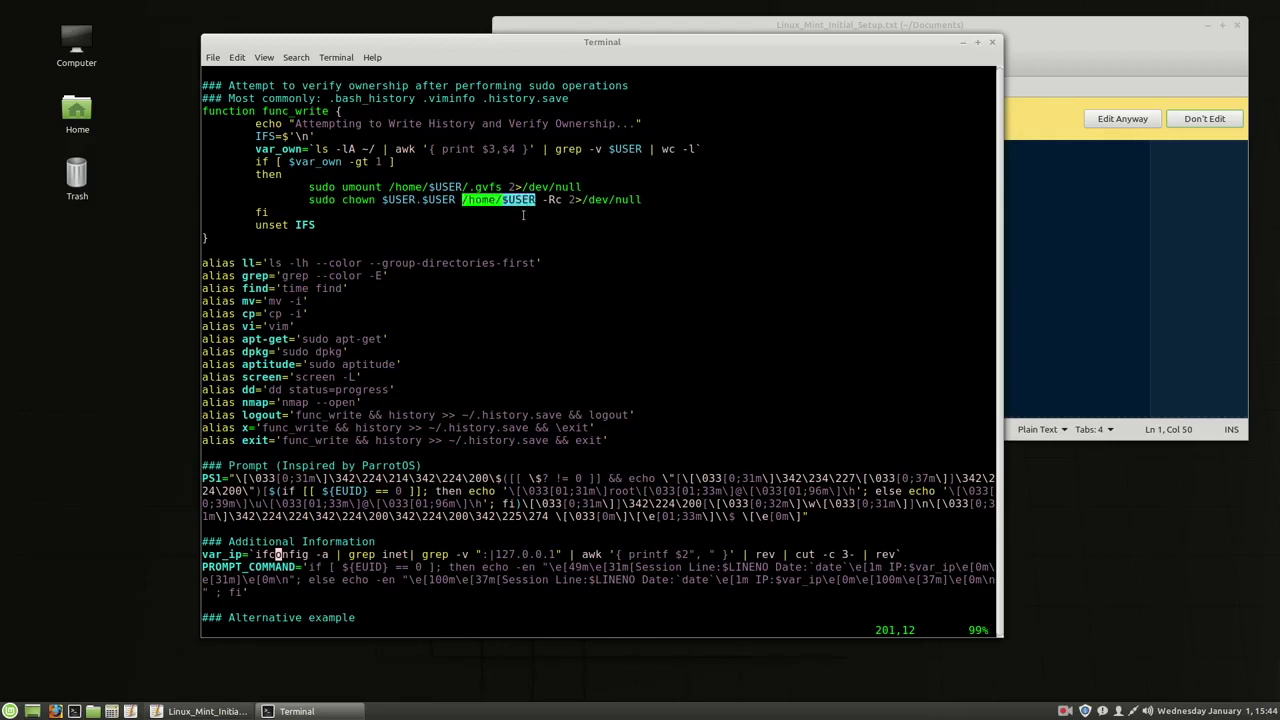
pyautogui.moveTo(463, 200); pyautogui.dragTo(500, 204)
pyautogui.click(519, 212)
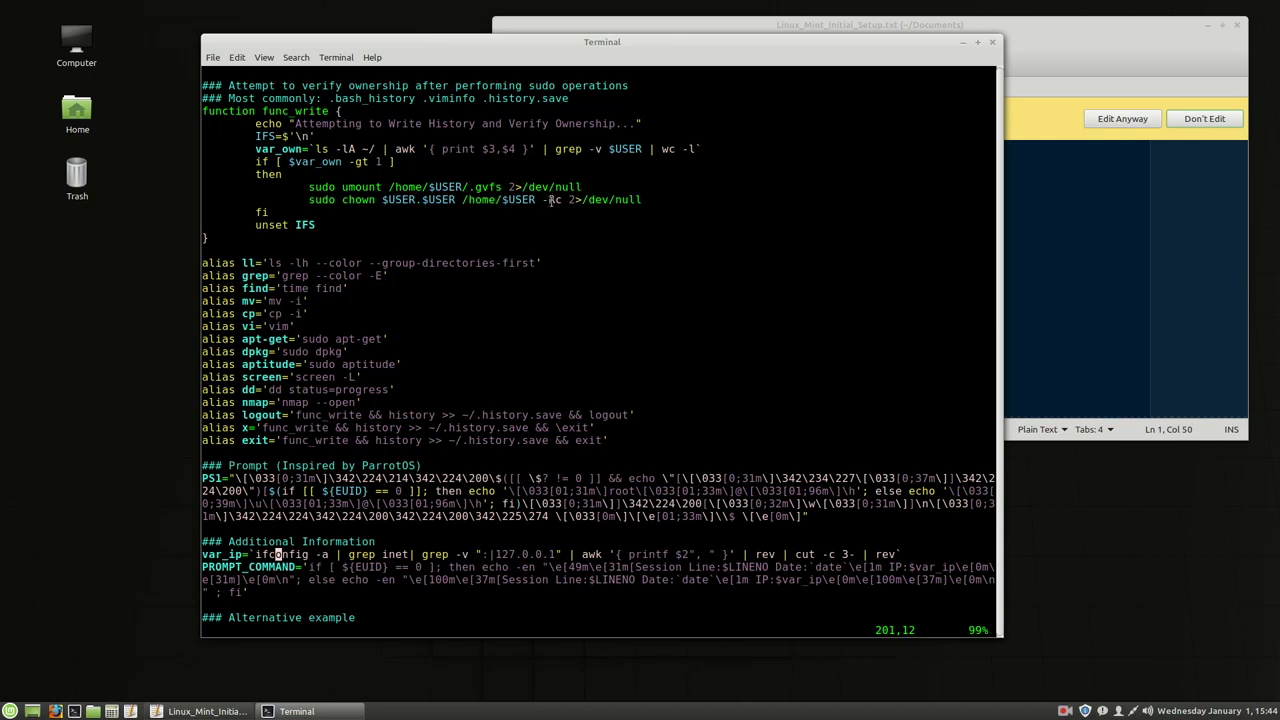
pyautogui.click(551, 200)
pyautogui.click(557, 200)
pyautogui.click(571, 200)
pyautogui.moveTo(571, 200); pyautogui.dragTo(654, 200)
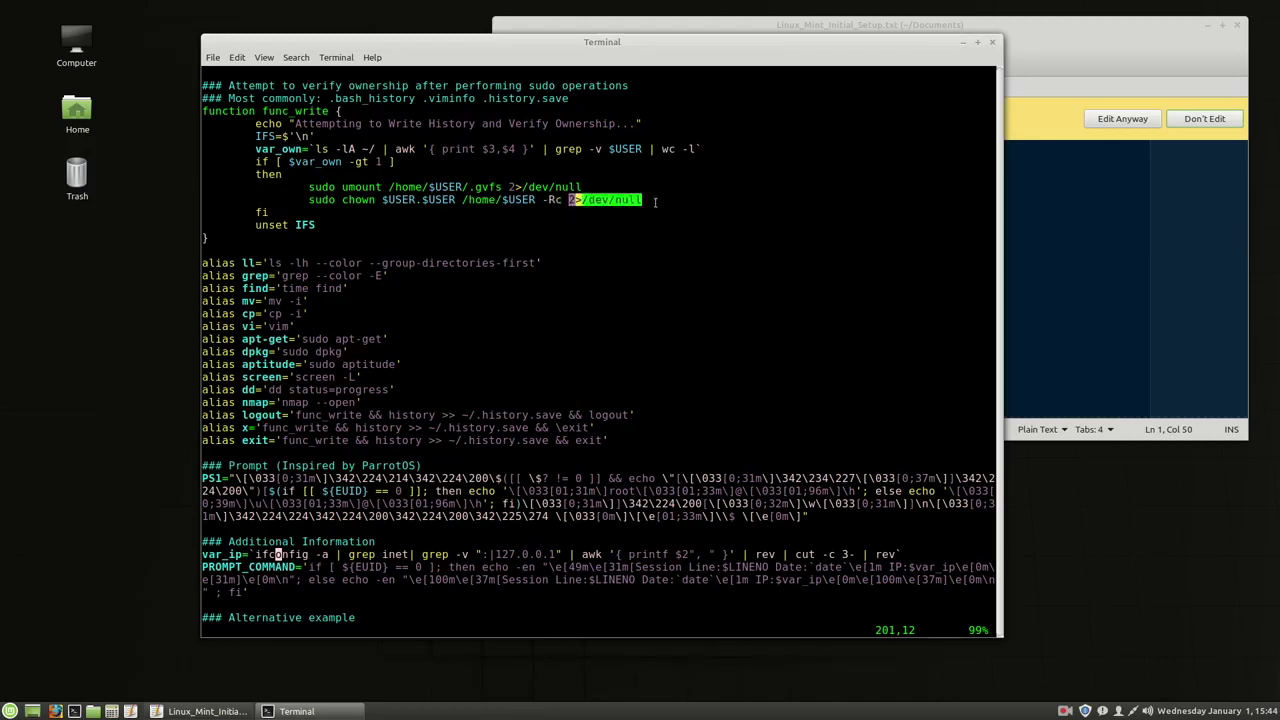
pyautogui.click(622, 203)
pyautogui.moveTo(510, 187); pyautogui.dragTo(641, 200)
pyautogui.click(587, 220)
pyautogui.tripleClick(287, 225)
# - Examine the ll alias and its -lh, --color and --group-directories-first options
pyautogui.scroll(-1, 287, 225)
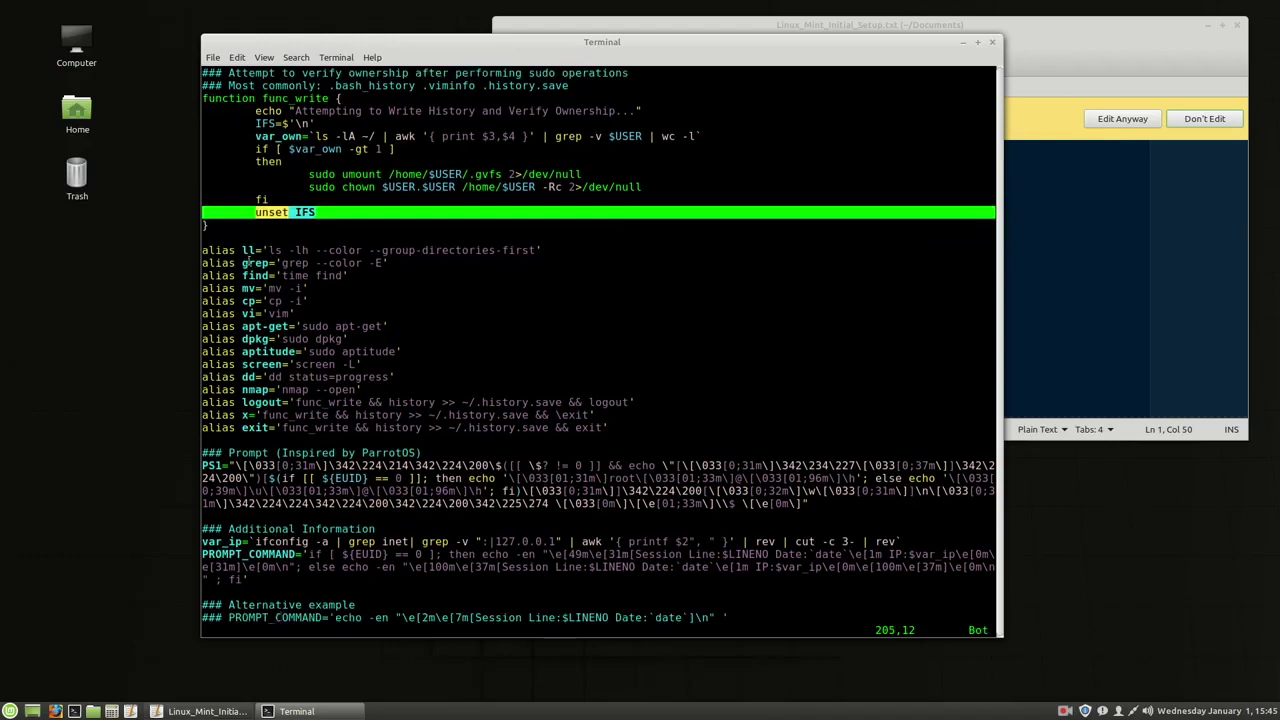
pyautogui.click(248, 251)
pyautogui.tripleClick(250, 251)
pyautogui.click(376, 262)
pyautogui.doubleClick(333, 251)
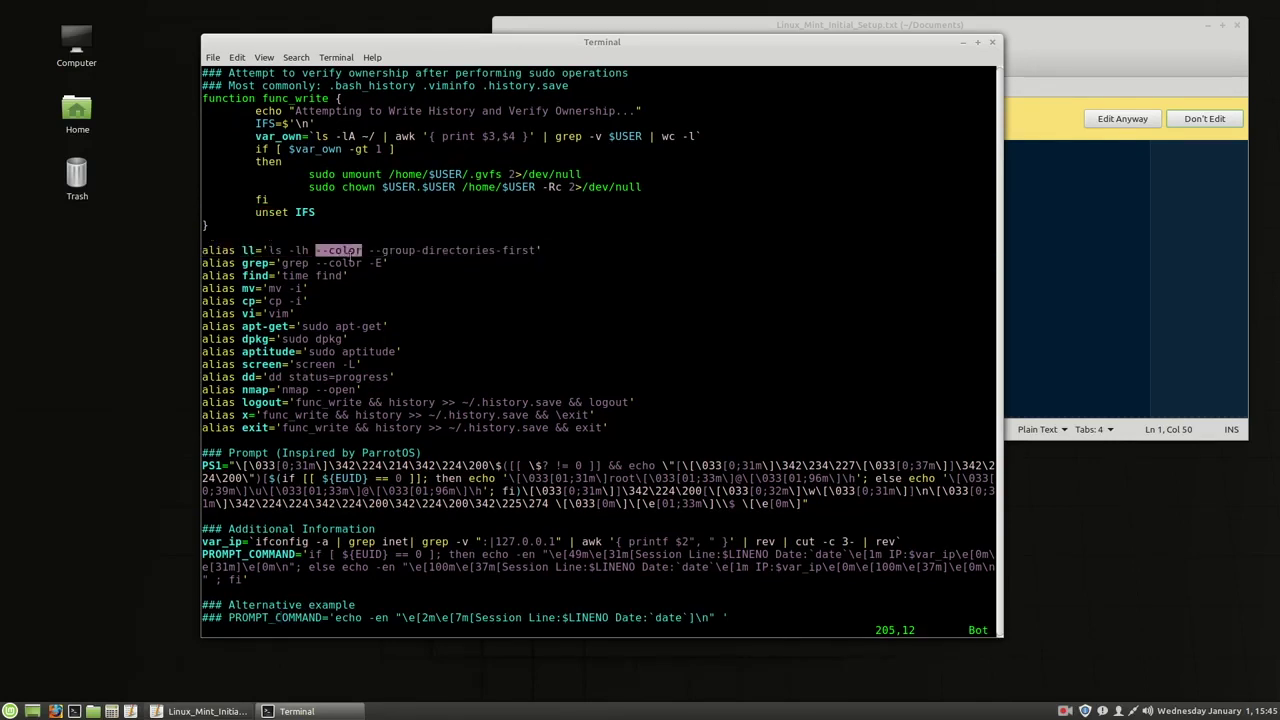
pyautogui.doubleClick(437, 251)
pyautogui.doubleClick(300, 251)
pyautogui.click(411, 292)
# - Open a second terminal, run ll to list the home directory, and point out an entry in the listing
pyautogui.hotkey('ctrl', 'alt', 't')
pyautogui.write('ll')
pyautogui.press('Return')
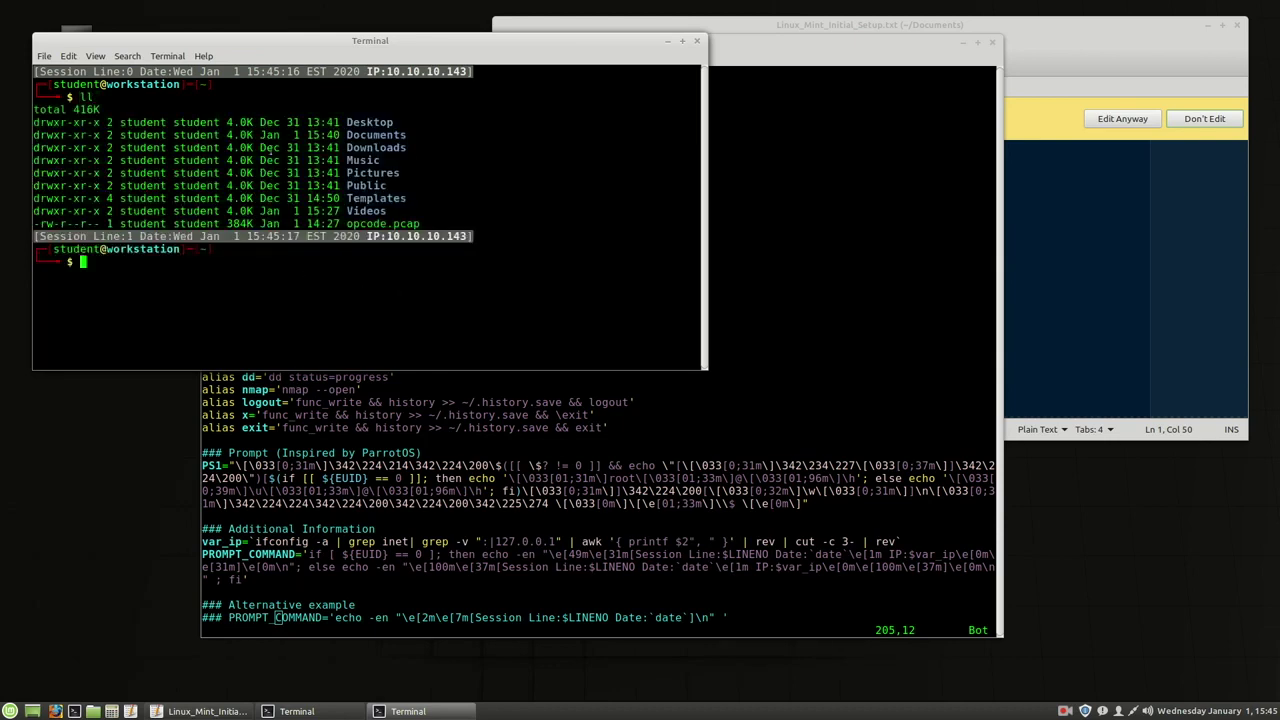
pyautogui.doubleClick(240, 224)
# - Return to the .bashrc terminal and examine the grep alias with its --color option and the find alias with time find
pyautogui.click(480, 427)
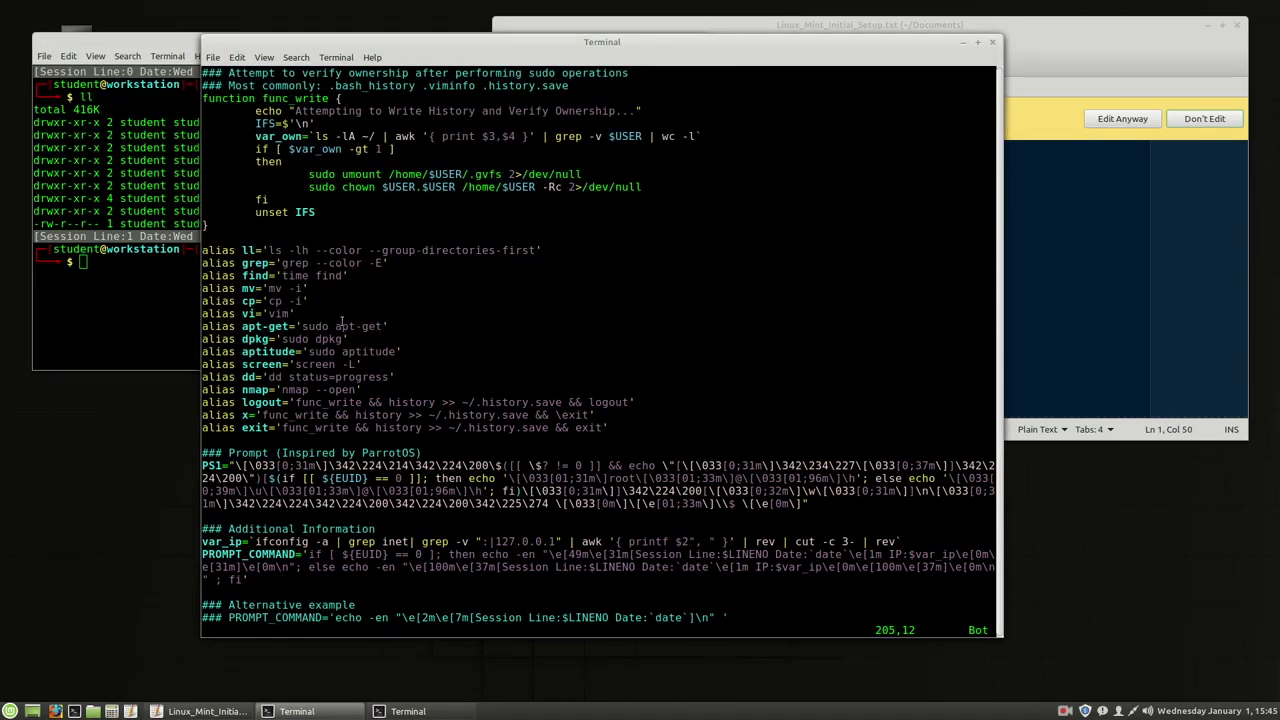
pyautogui.tripleClick(307, 265)
pyautogui.click(386, 263)
pyautogui.doubleClick(340, 262)
pyautogui.tripleClick(259, 278)
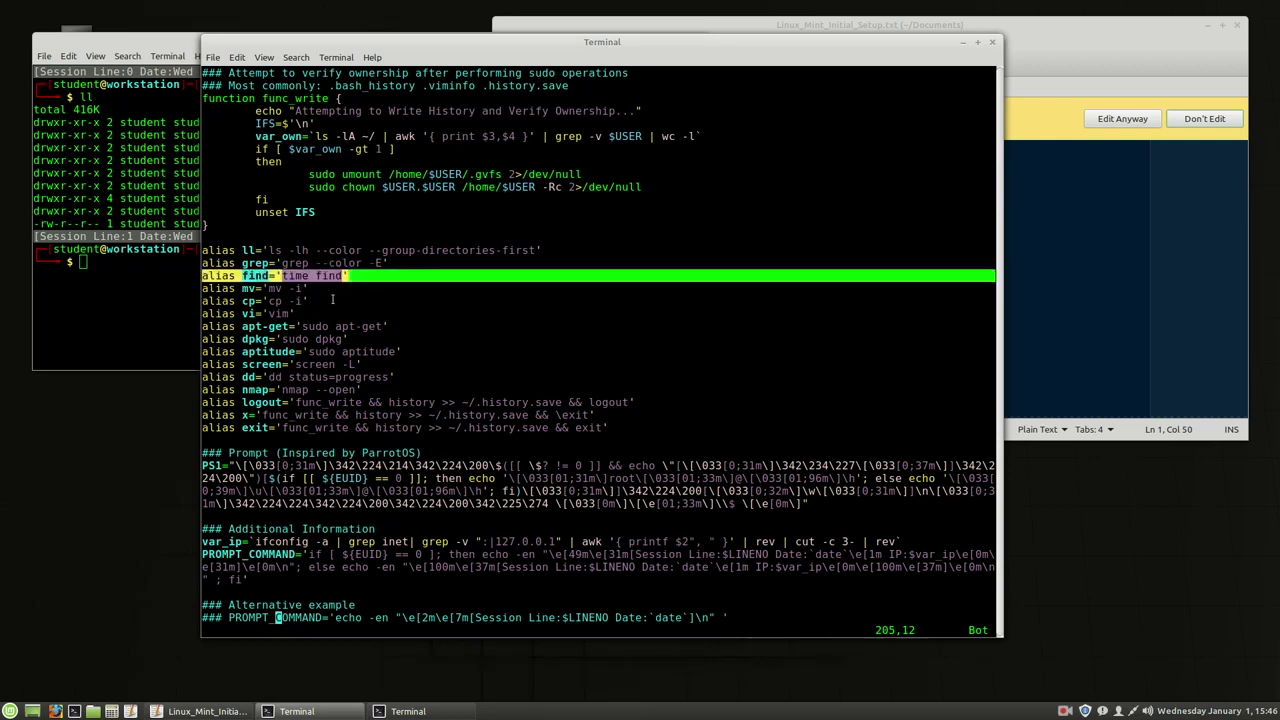
pyautogui.moveTo(282, 277); pyautogui.dragTo(343, 277)
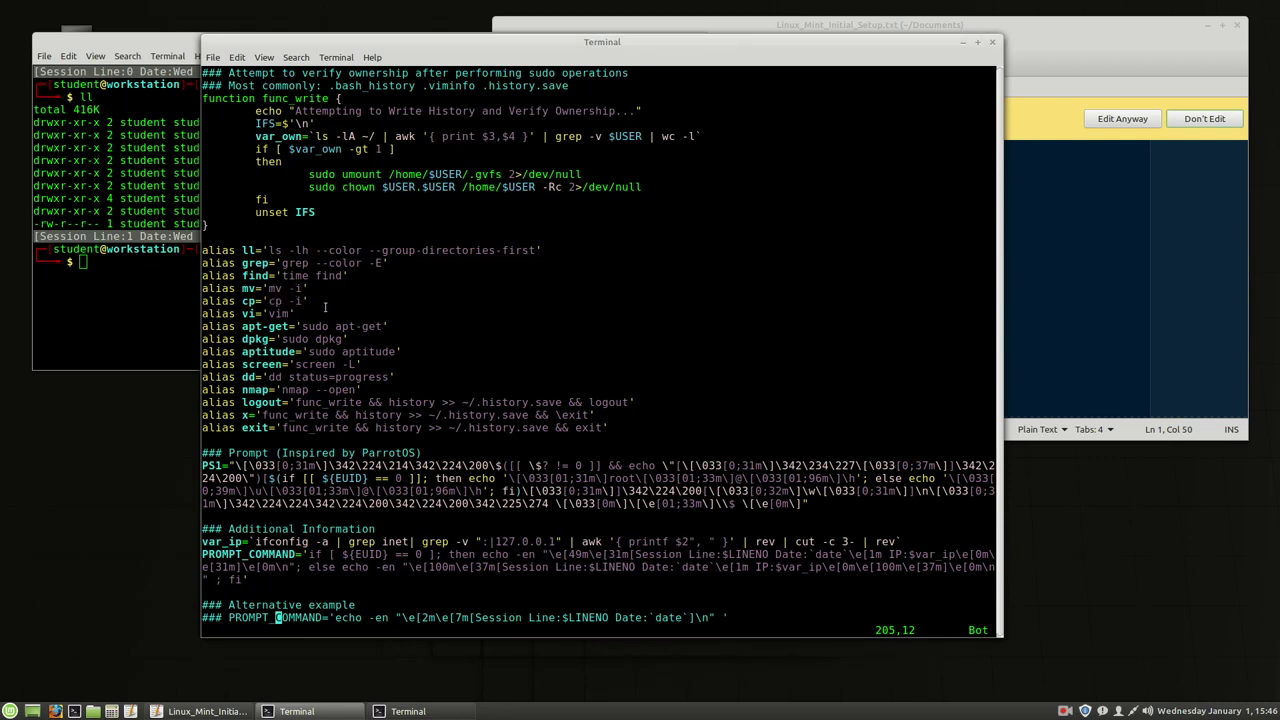
# - Examine the vi, aptitude and screen aliases, including the -L option of screen
pyautogui.doubleClick(284, 313)
pyautogui.tripleClick(360, 354)
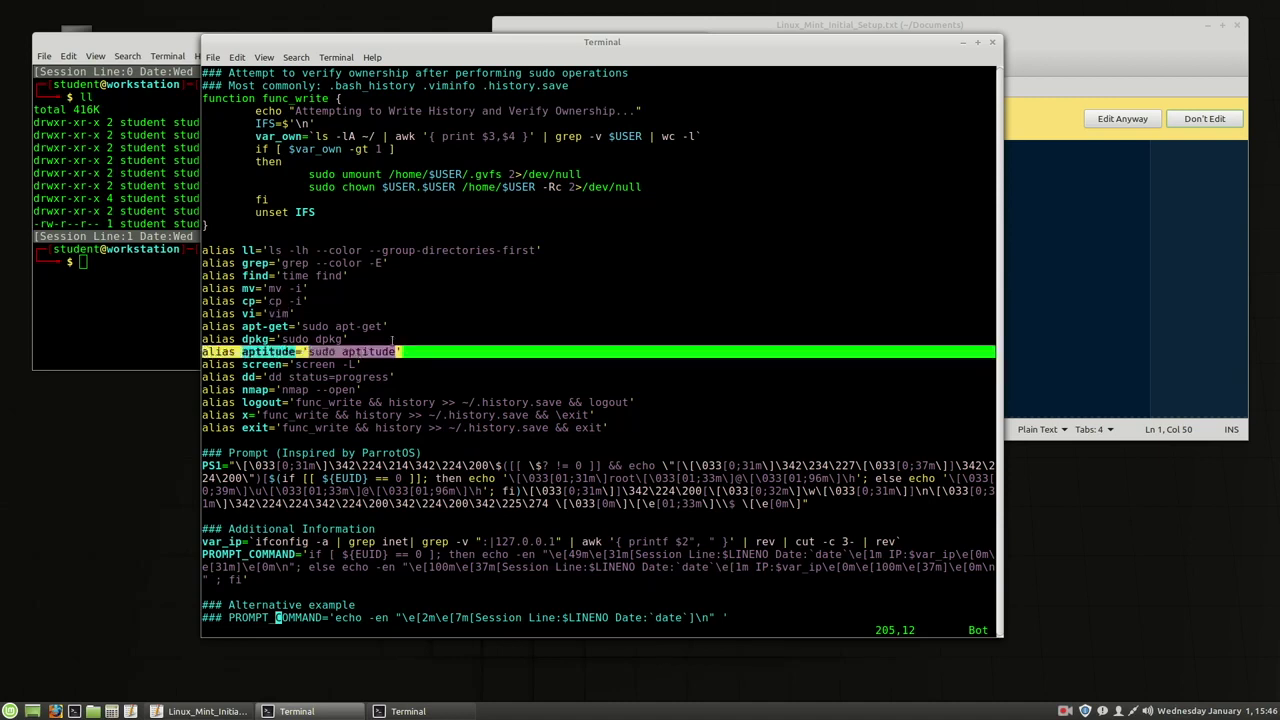
pyautogui.tripleClick(270, 366)
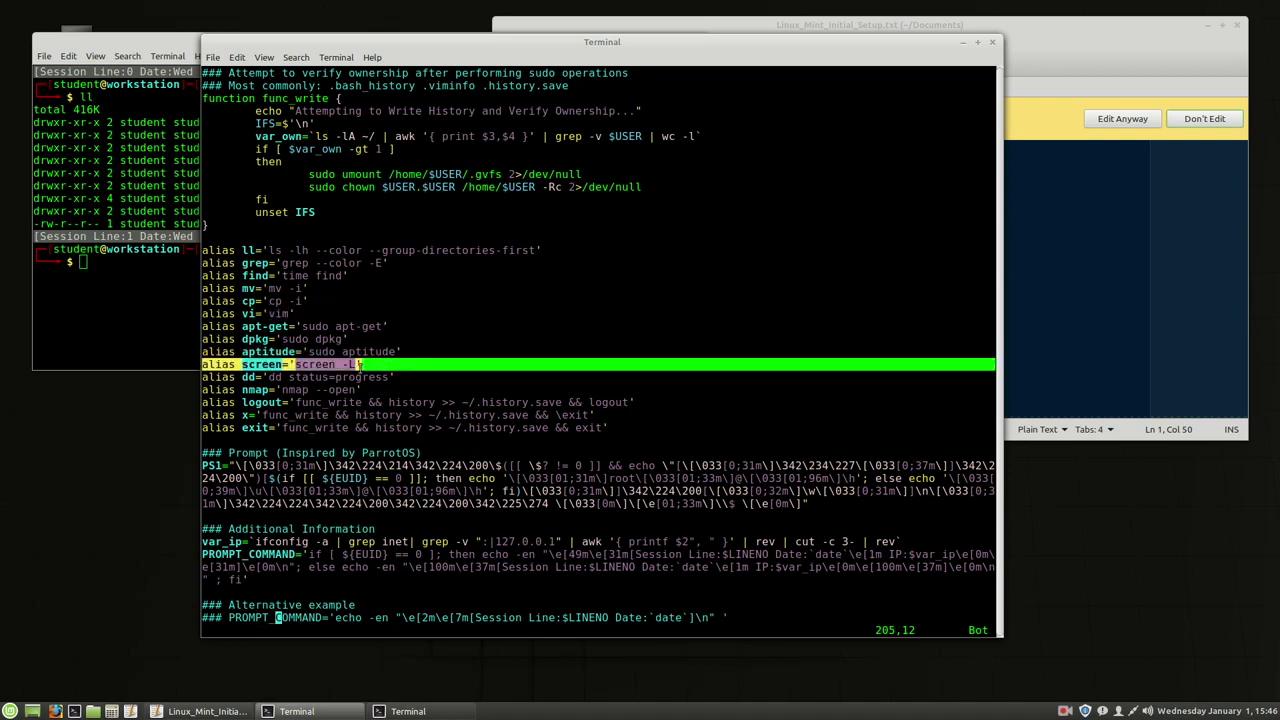
pyautogui.moveTo(360, 364); pyautogui.dragTo(347, 364)
pyautogui.click(380, 366)
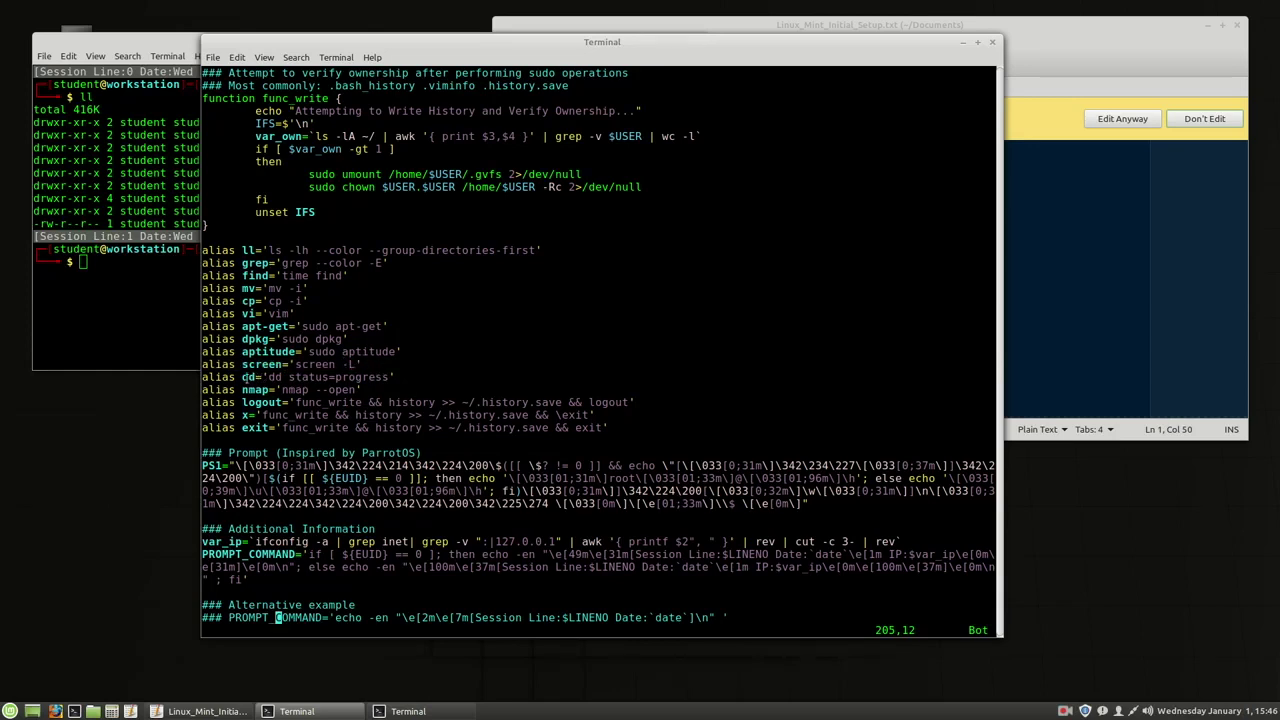
# - Examine the dd alias with its status=progress option and the nmap alias with its --open option
pyautogui.doubleClick(248, 377)
pyautogui.moveTo(250, 377); pyautogui.dragTo(263, 377)
pyautogui.click(278, 377)
pyautogui.moveTo(243, 377); pyautogui.dragTo(255, 377)
pyautogui.click(289, 378)
pyautogui.doubleClick(315, 378)
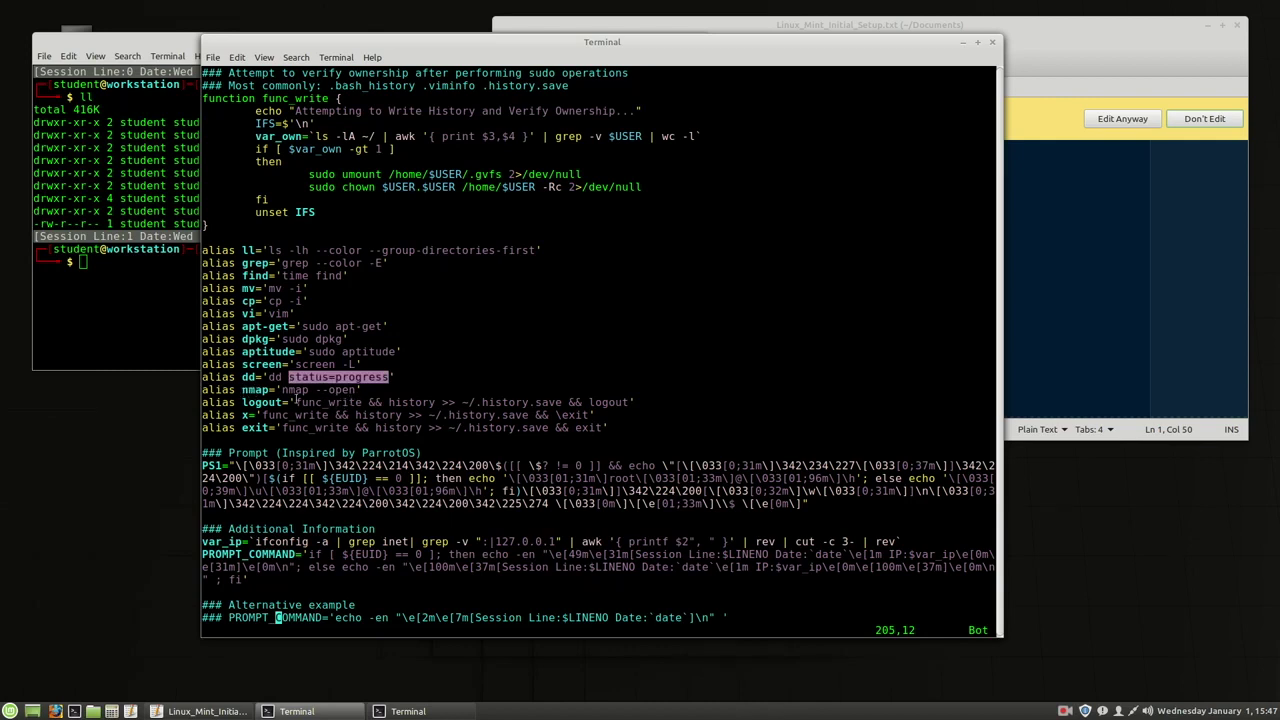
pyautogui.doubleClick(341, 392)
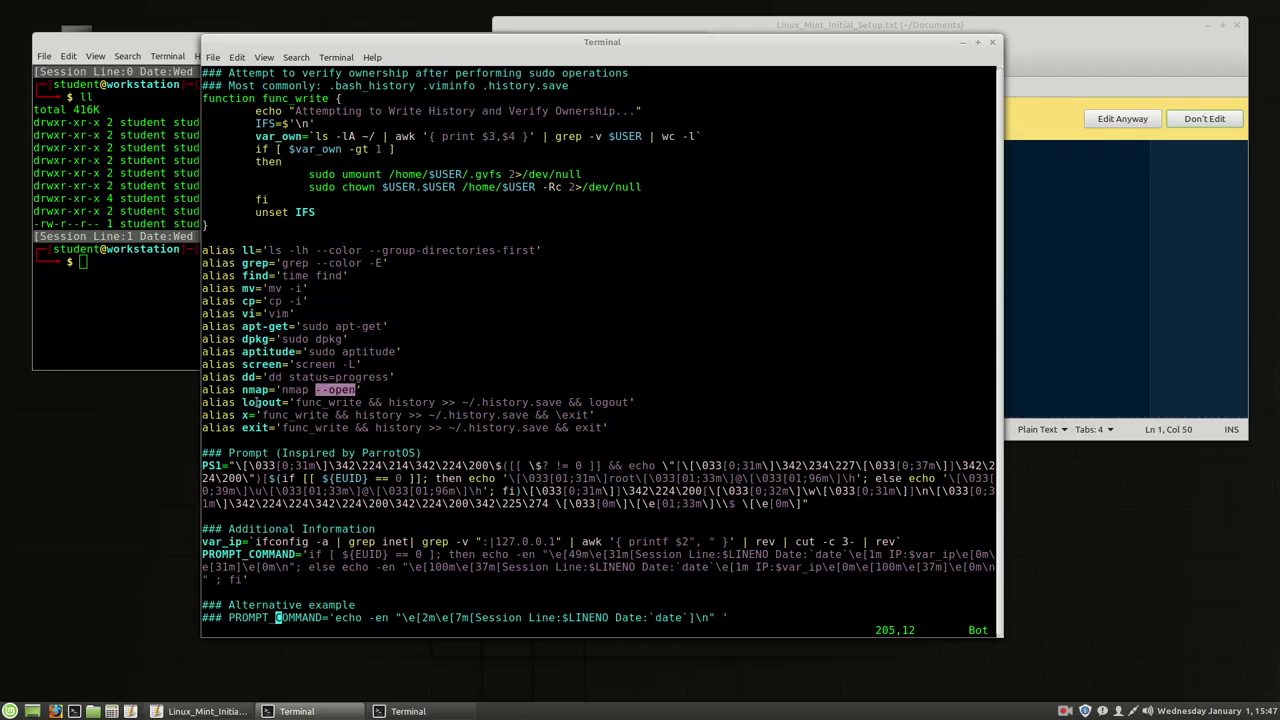
# - Examine the logout, x and exit aliases, covering func_write, the ~/.history.save target and the \exit command
pyautogui.click(257, 402)
pyautogui.doubleClick(323, 403)
pyautogui.moveTo(389, 402); pyautogui.dragTo(624, 413)
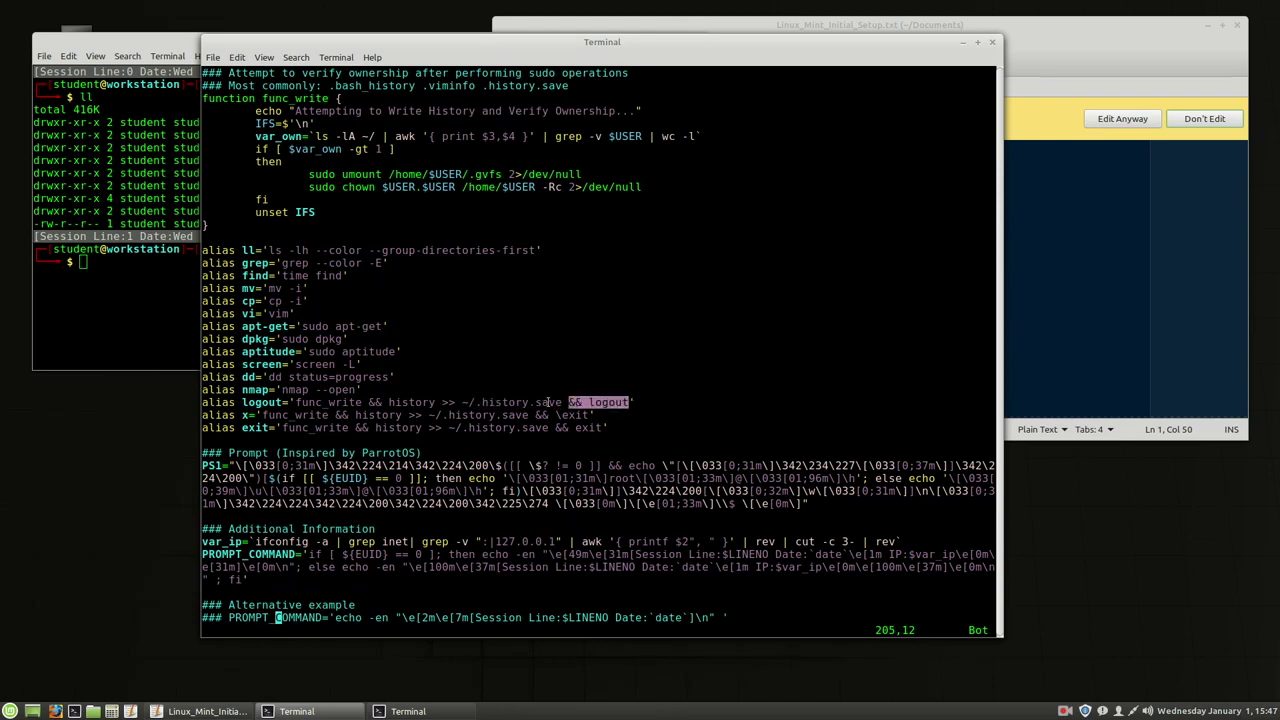
pyautogui.doubleClick(512, 402)
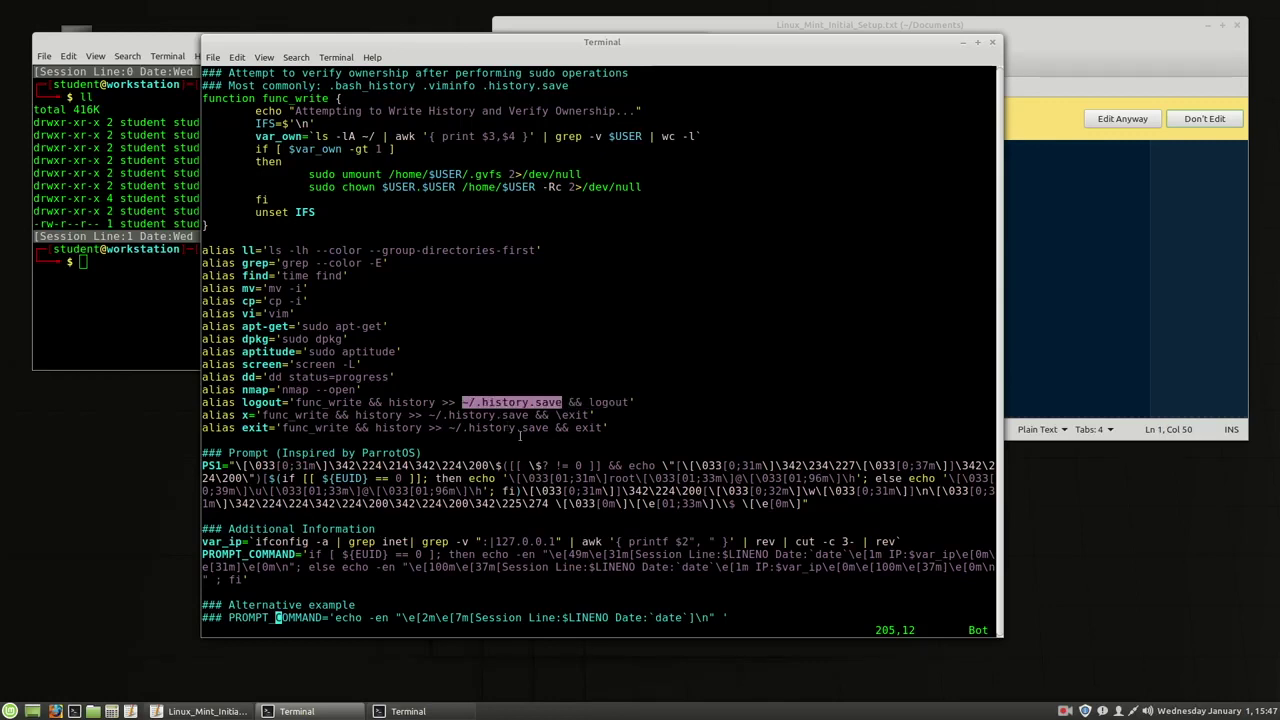
pyautogui.doubleClick(560, 414)
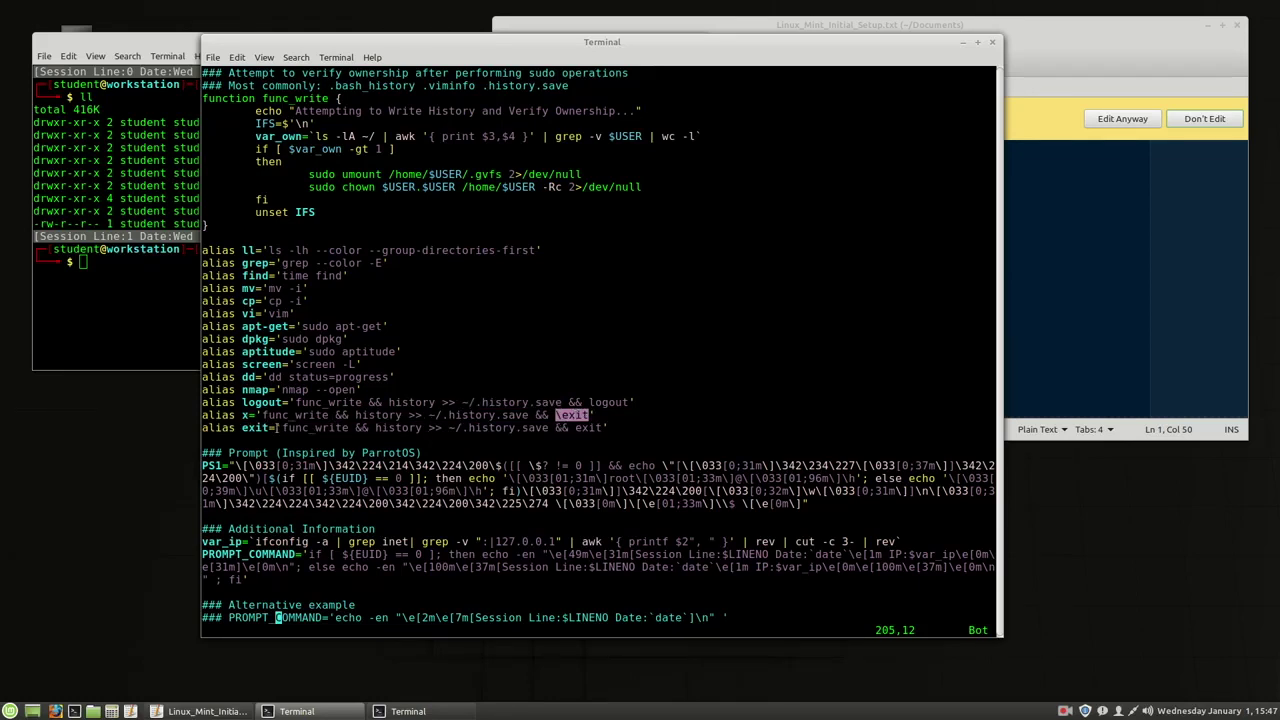
pyautogui.click(571, 418)
pyautogui.moveTo(551, 414); pyautogui.dragTo(589, 414)
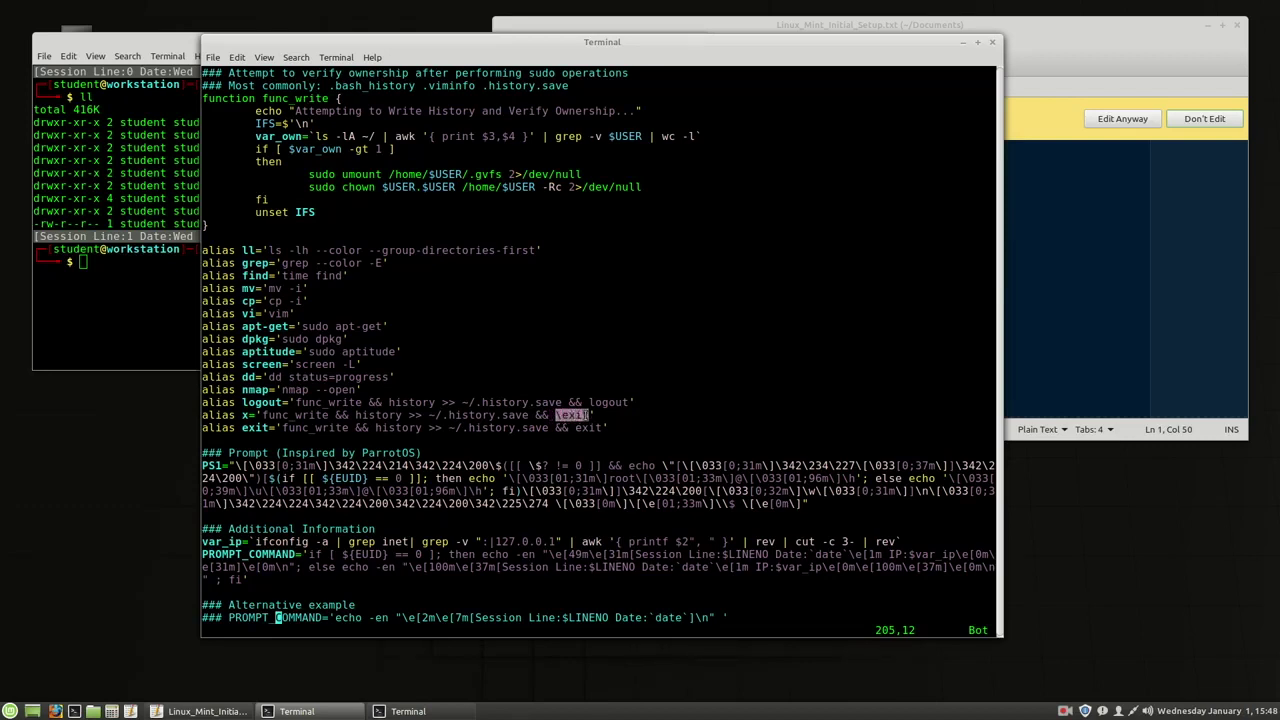
pyautogui.tripleClick(244, 428)
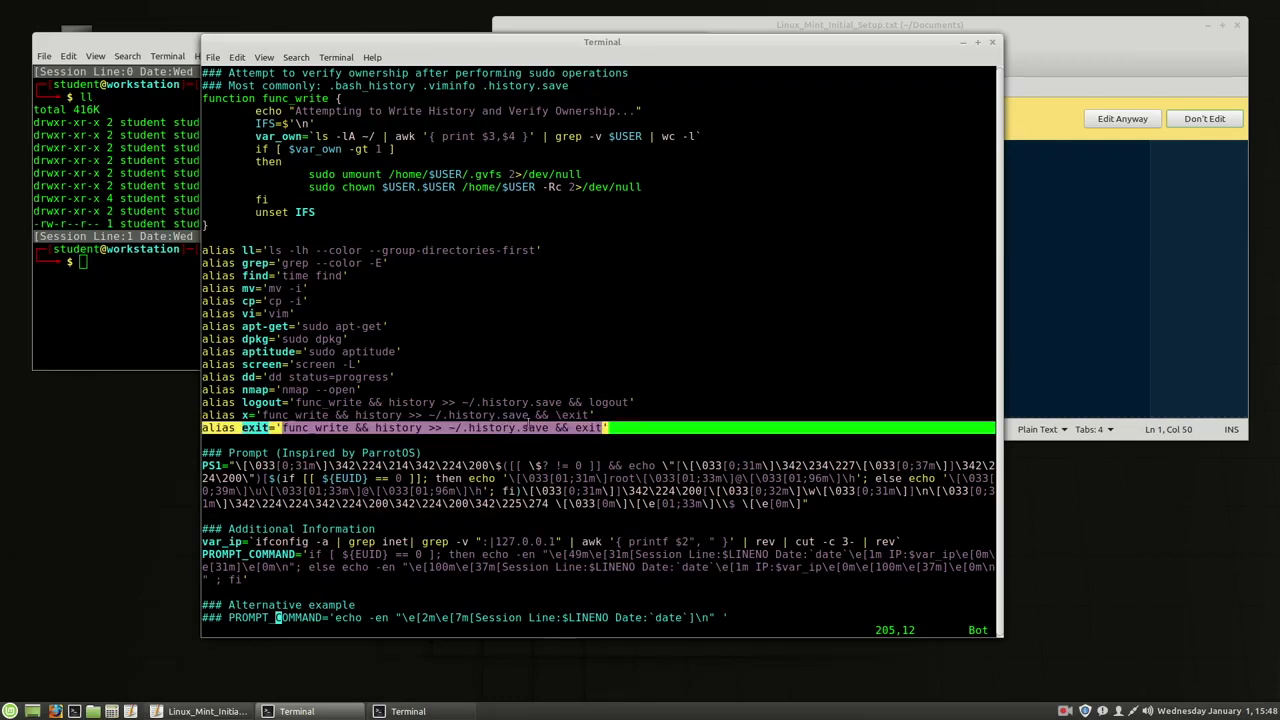
# - Examine the x and exit aliases in .bashrc, focusing on the backslash in front of exit
pyautogui.click(241, 414)
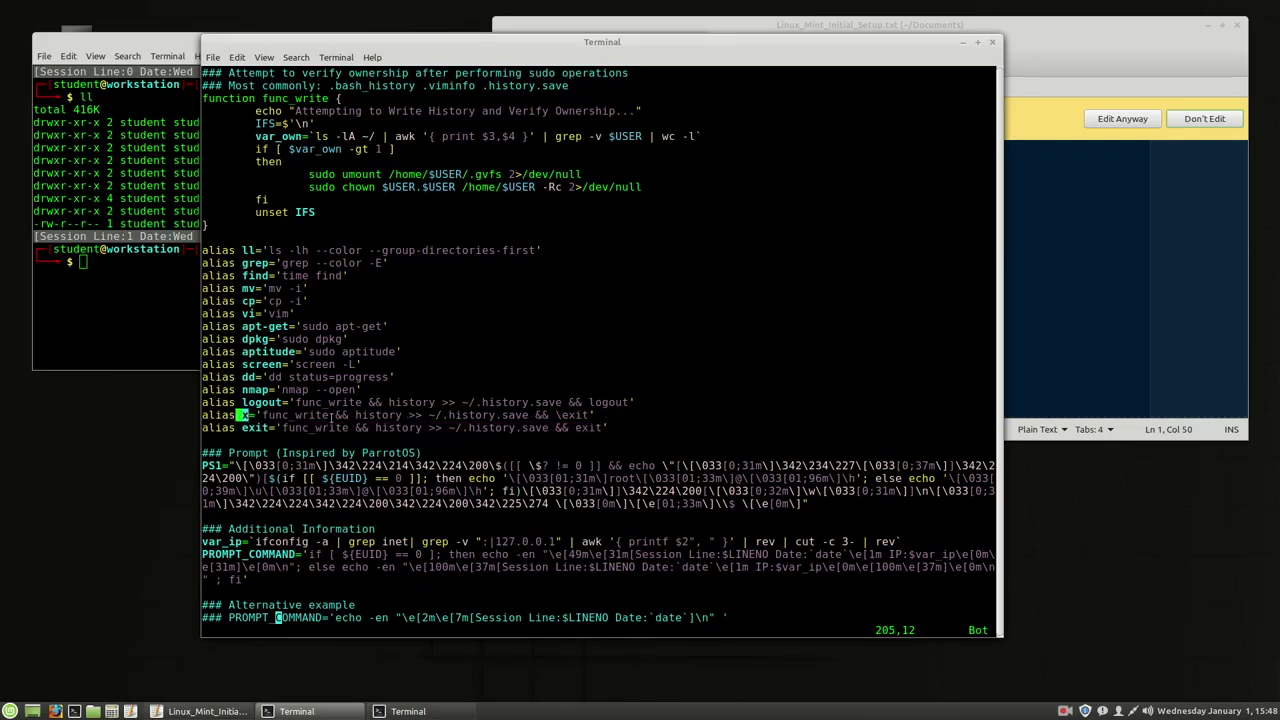
pyautogui.doubleClick(576, 414)
pyautogui.doubleClick(250, 428)
pyautogui.moveTo(552, 414)
pyautogui.mouseDown()
pyautogui.moveTo(590, 414)
pyautogui.moveTo(556, 414)
pyautogui.mouseUp()
# - In the other terminal, try \x to bypass the alias, and close the session with \exit
pyautogui.click(157, 319)
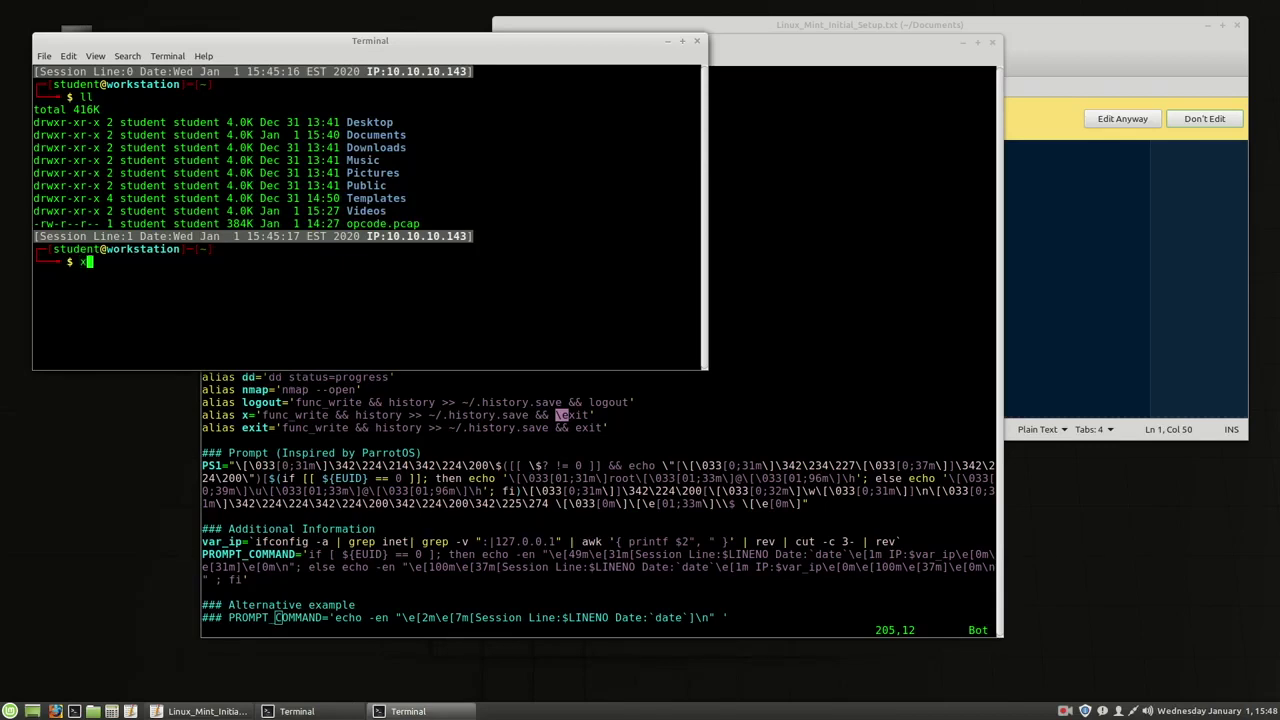
pyautogui.write('\\x')
pyautogui.press('Return')
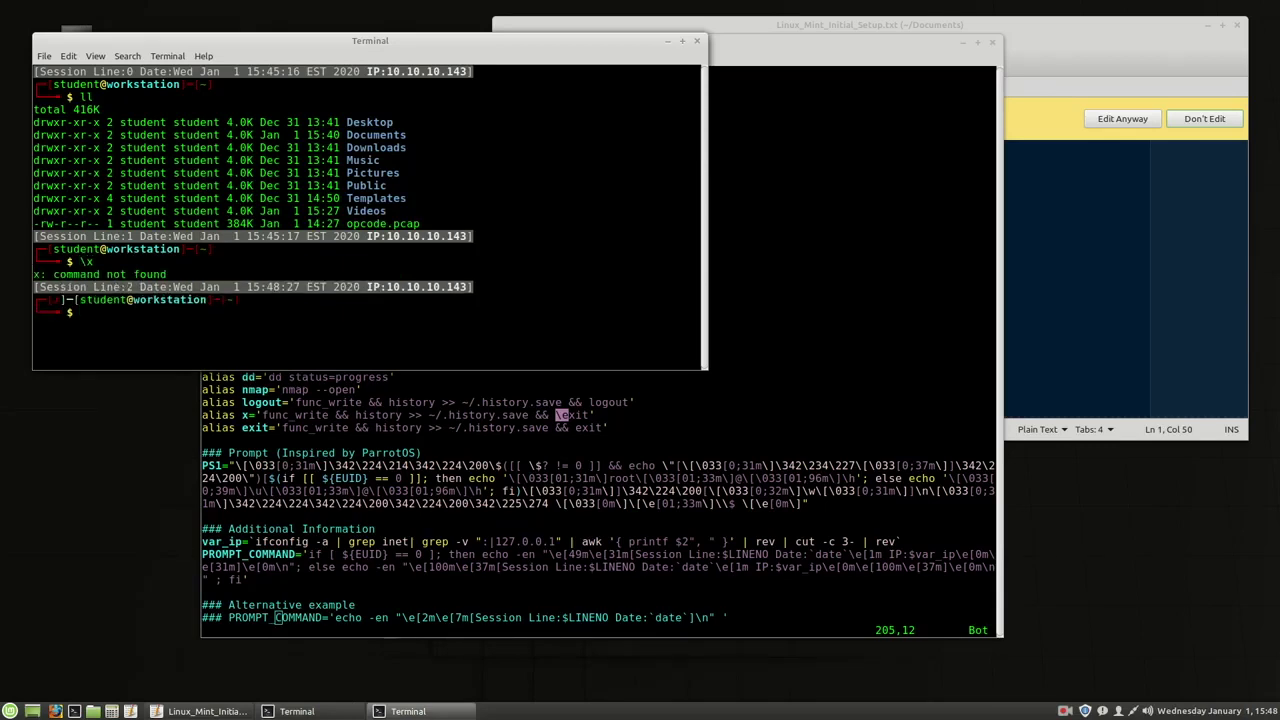
pyautogui.write('\\exit')
pyautogui.press('Return')
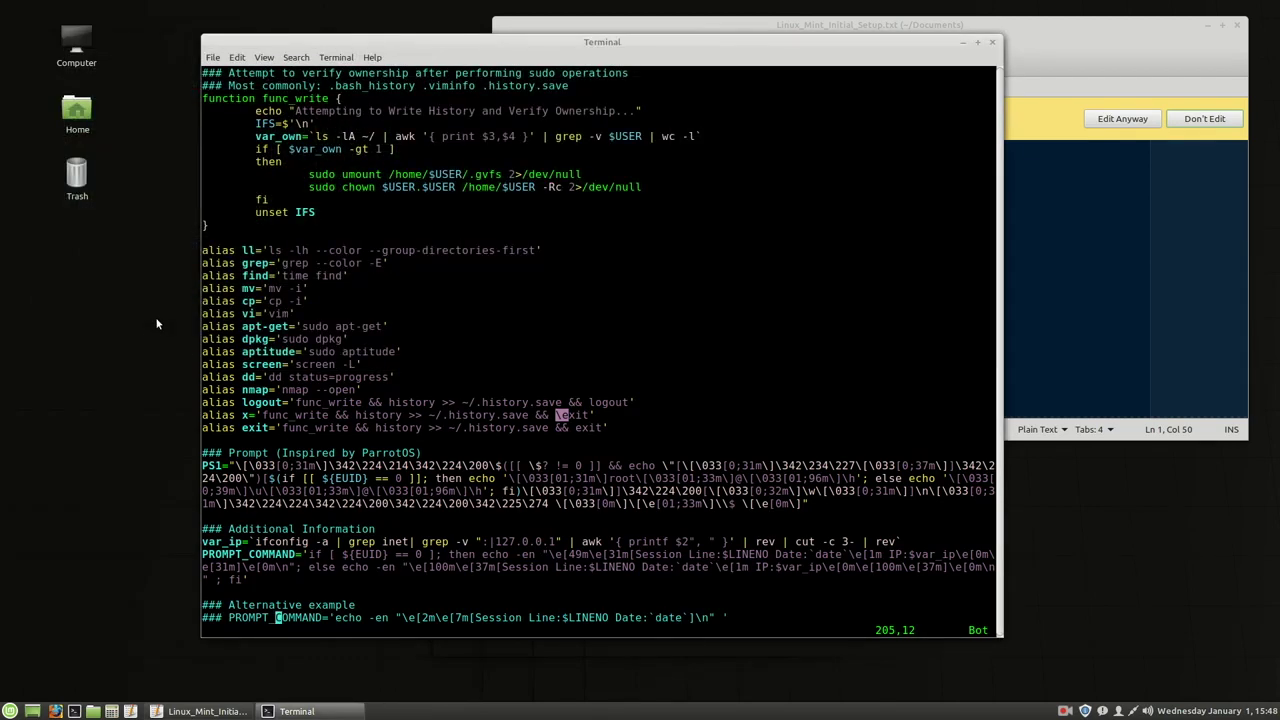
# - Open a new terminal, end its session with exit, and re-examine the x alias line in .bashrc
pyautogui.hotkey('ctrl', 'alt', 't')
pyautogui.write('e')
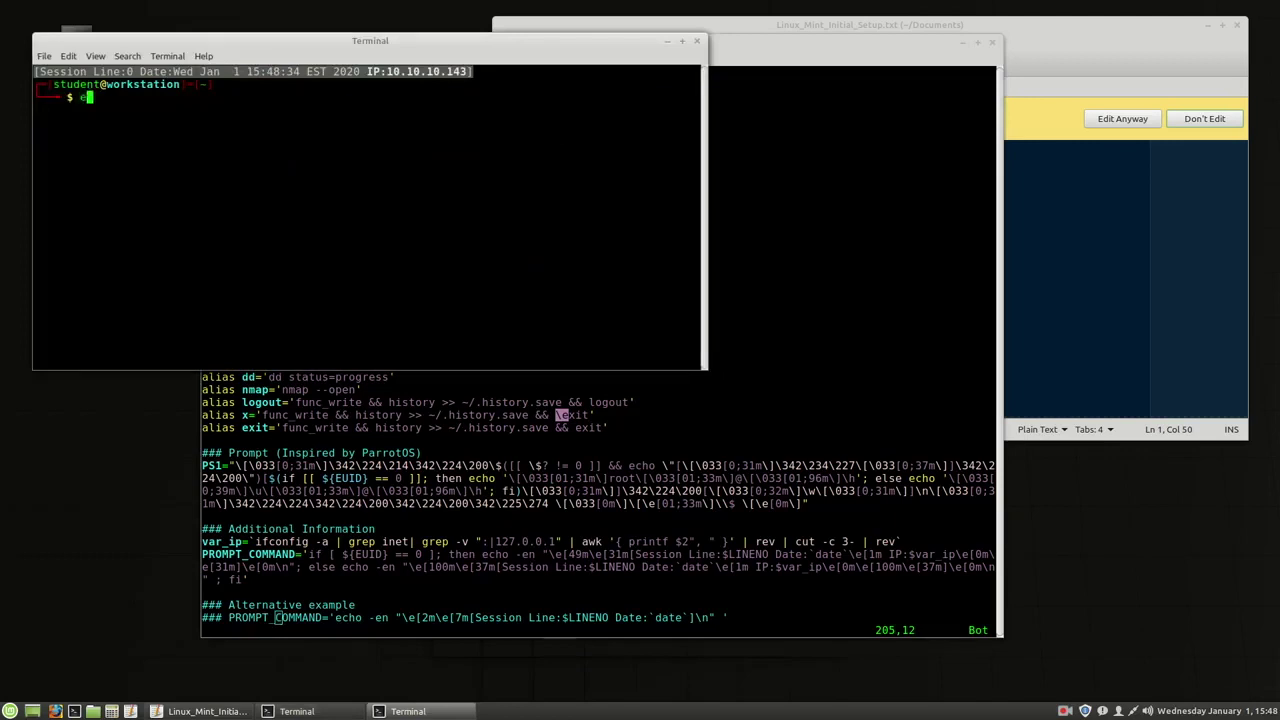
pyautogui.press('Return')
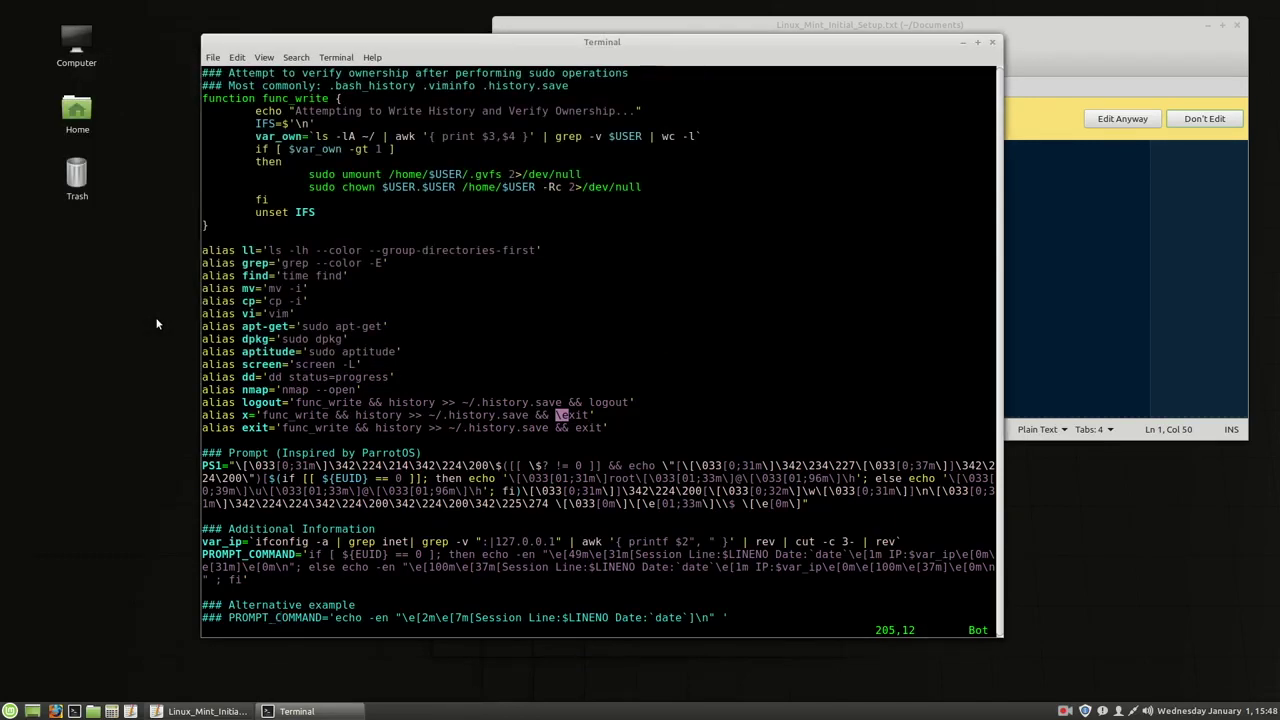
pyautogui.tripleClick(510, 415)
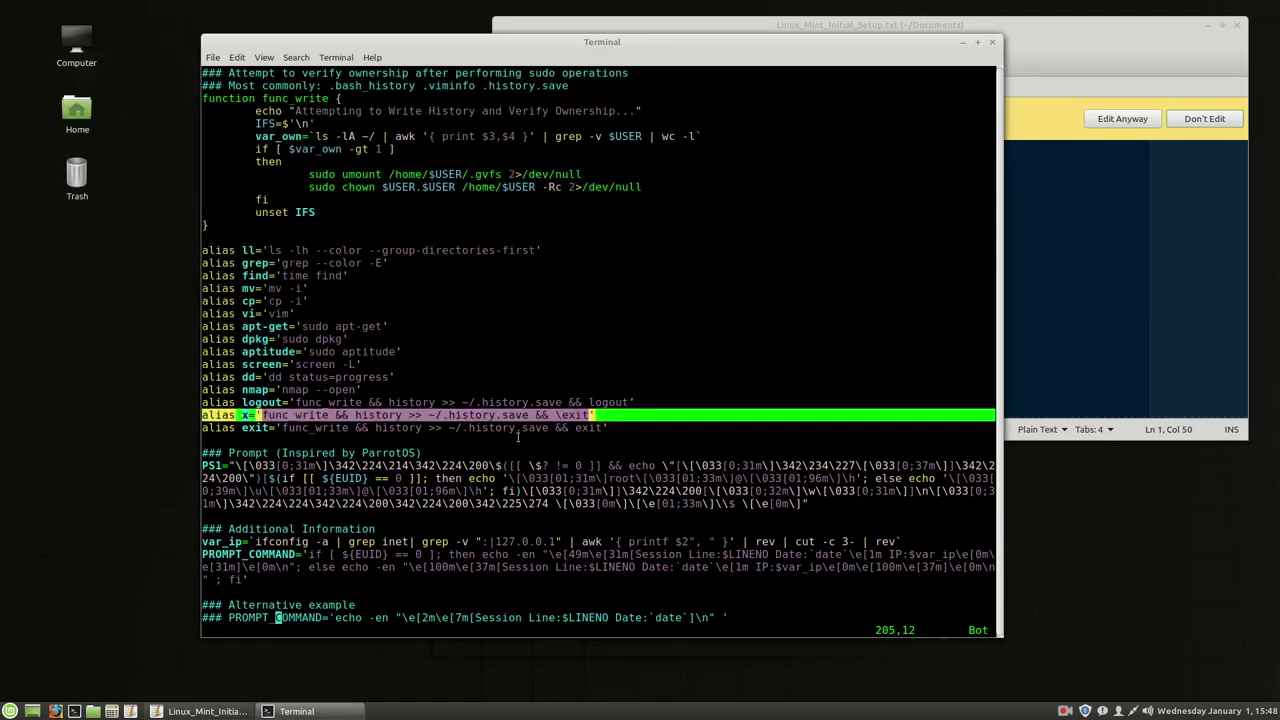
pyautogui.click(488, 446)
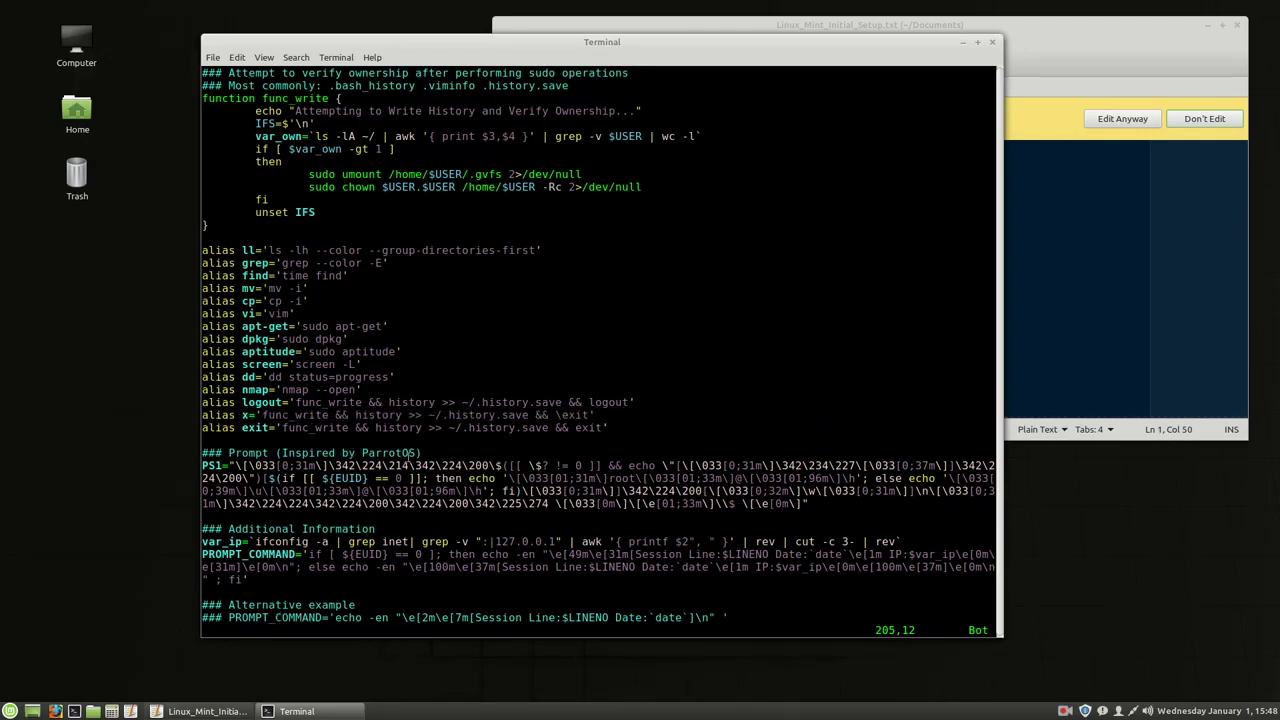
# - Examine the full PS1 prompt definition in .bashrc and open a new terminal to compare it with the rendered prompt
pyautogui.moveTo(812, 504); pyautogui.dragTo(202, 468)
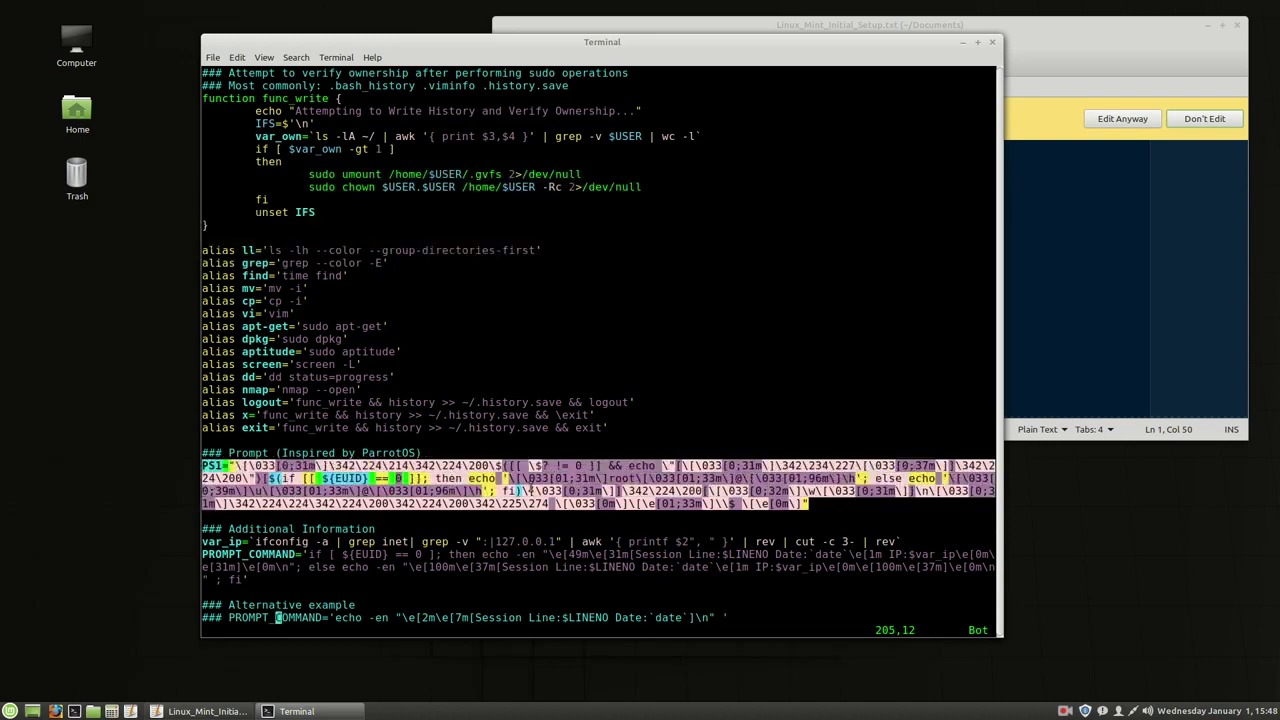
pyautogui.click(533, 486)
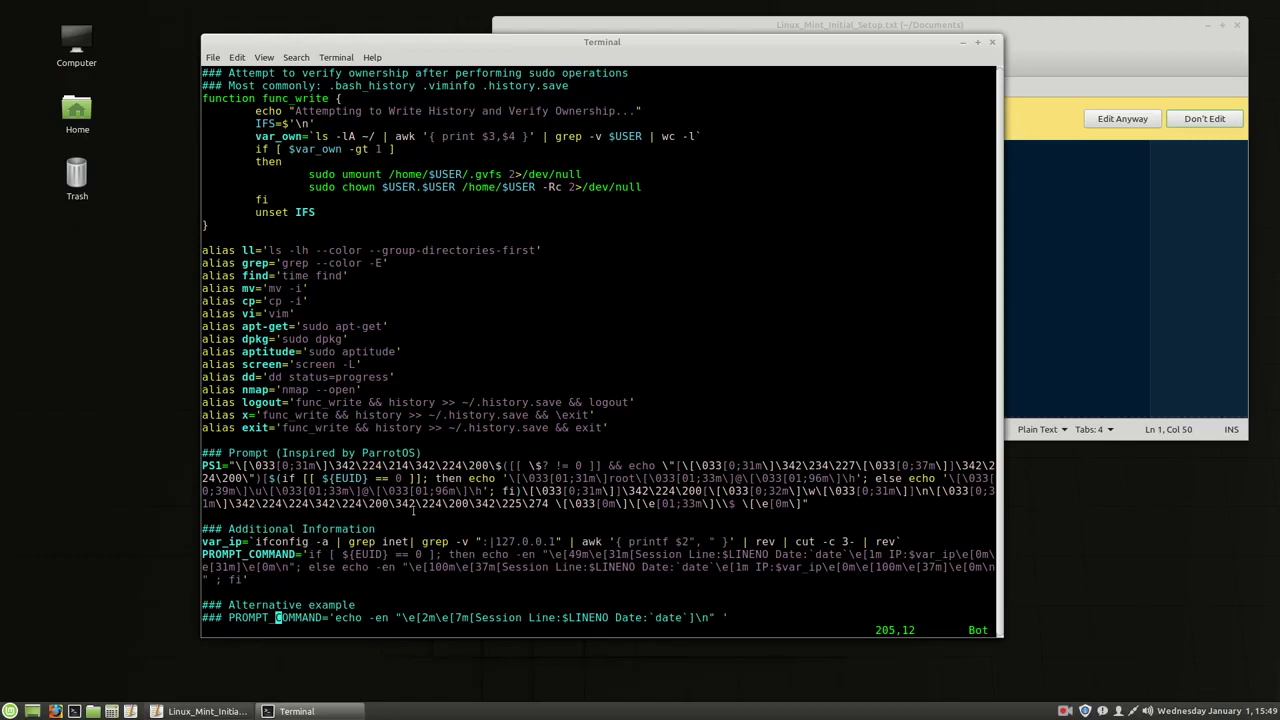
pyautogui.hotkey('ctrl', 'alt', 't')
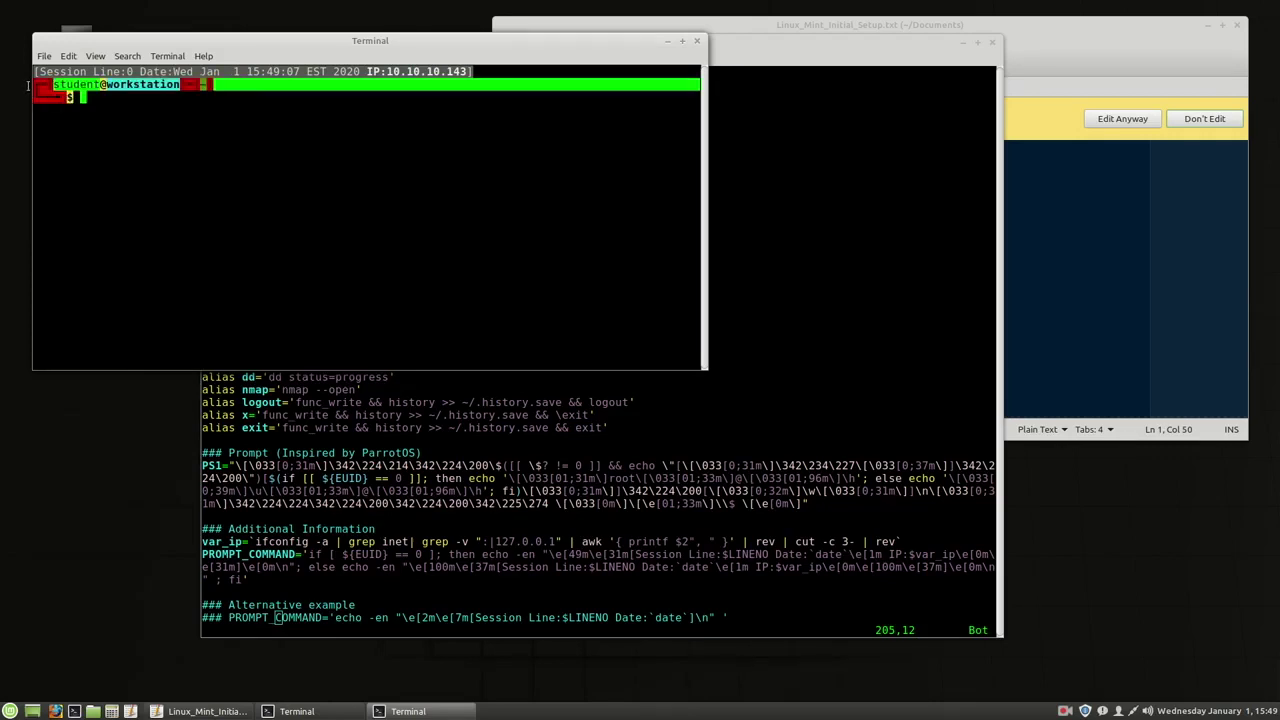
# - Compare the PROMPT_COMMAND definition in .bashrc with the Session Line header of the new terminal
pyautogui.click(217, 540)
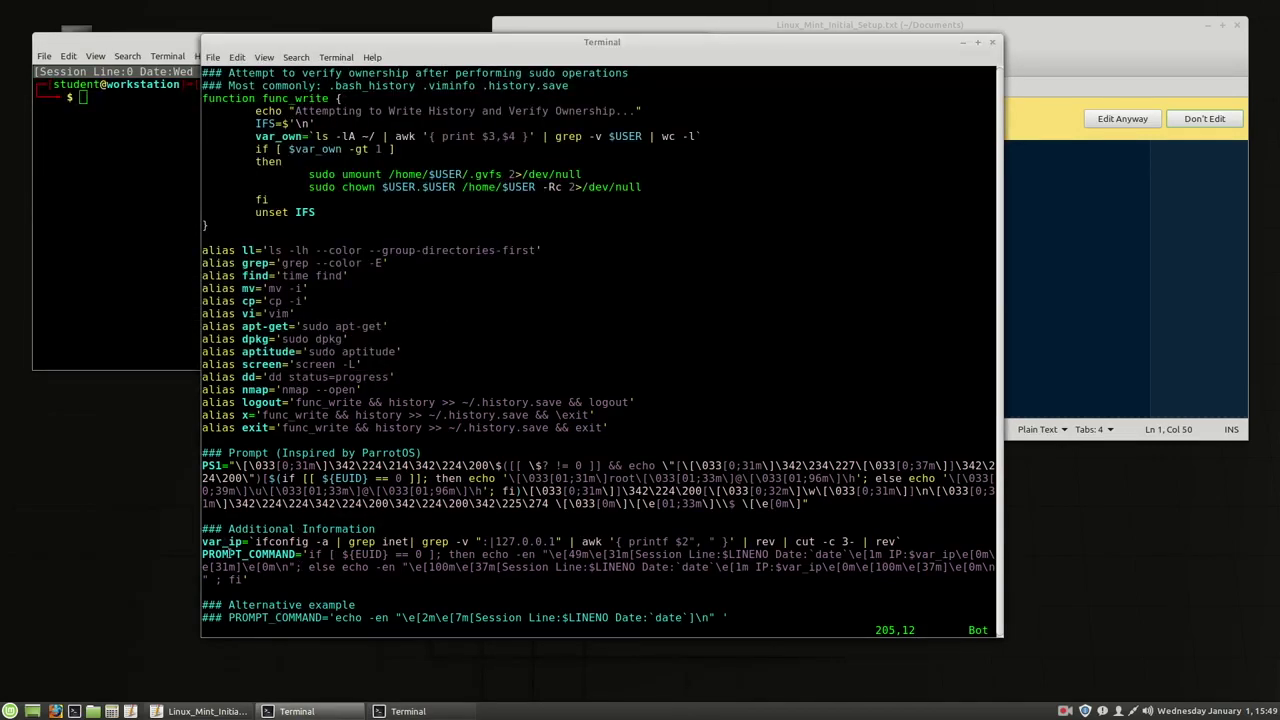
pyautogui.doubleClick(250, 554)
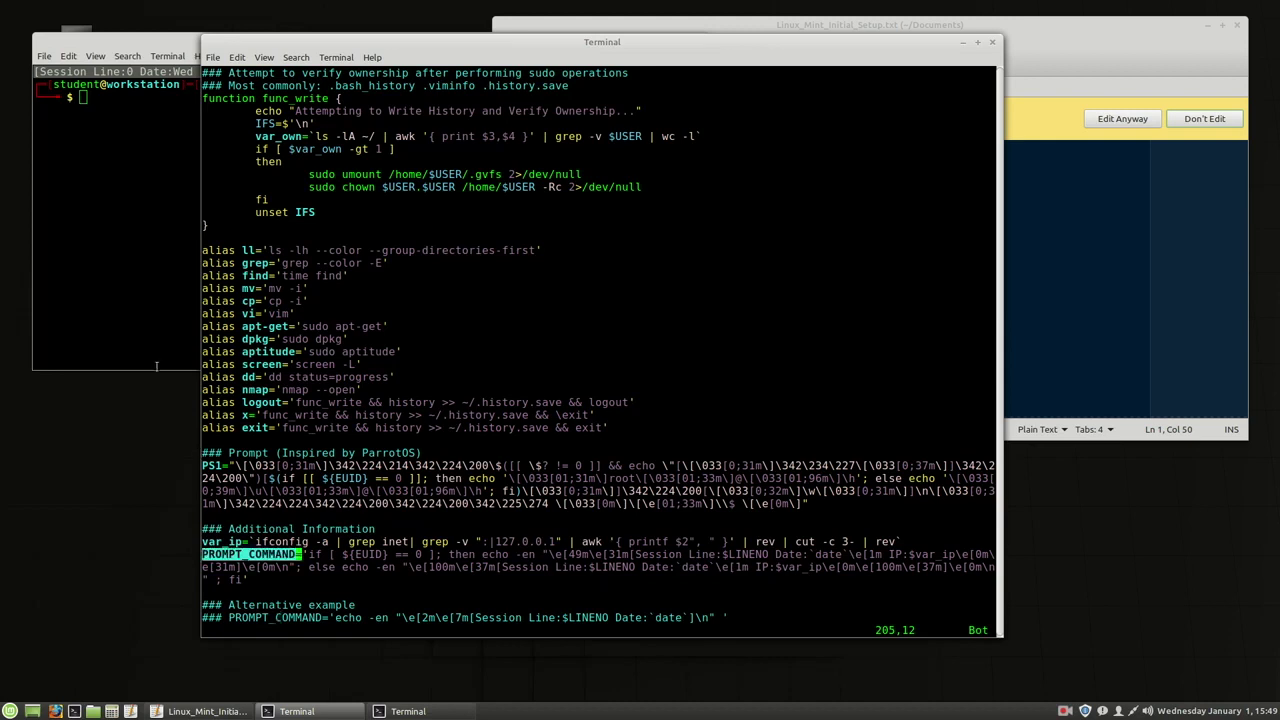
pyautogui.click(116, 71)
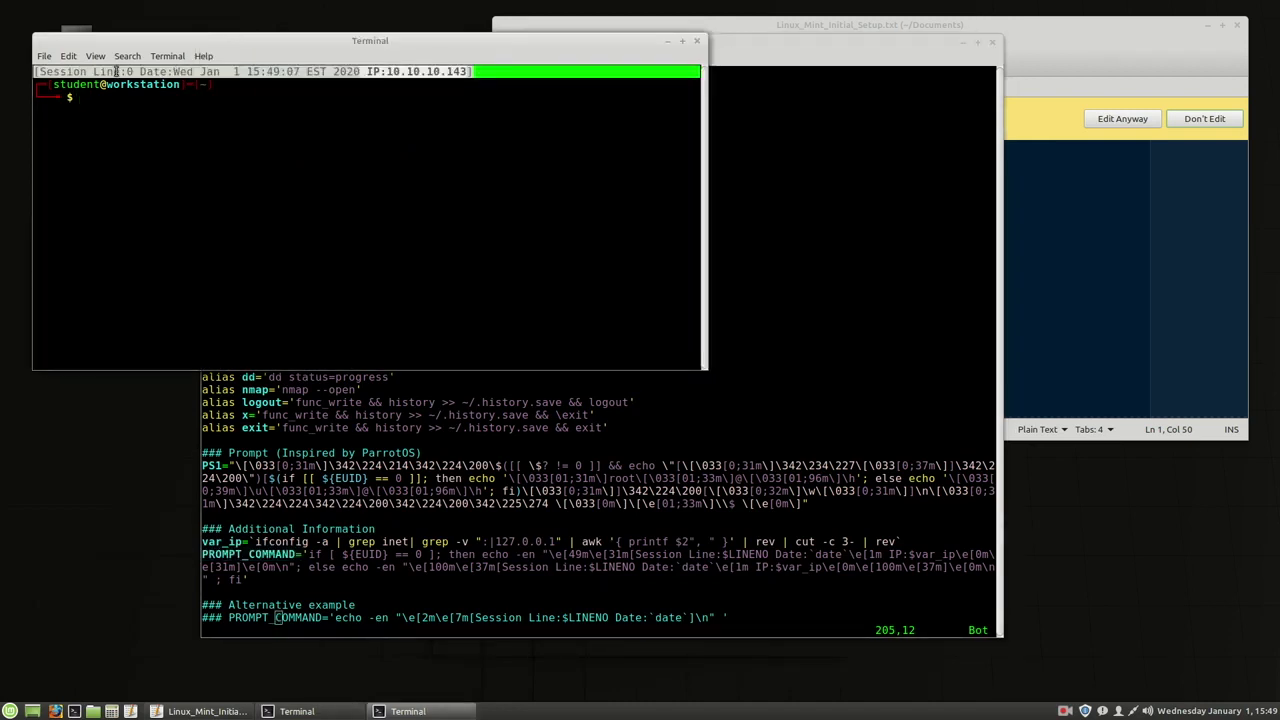
pyautogui.click(352, 497)
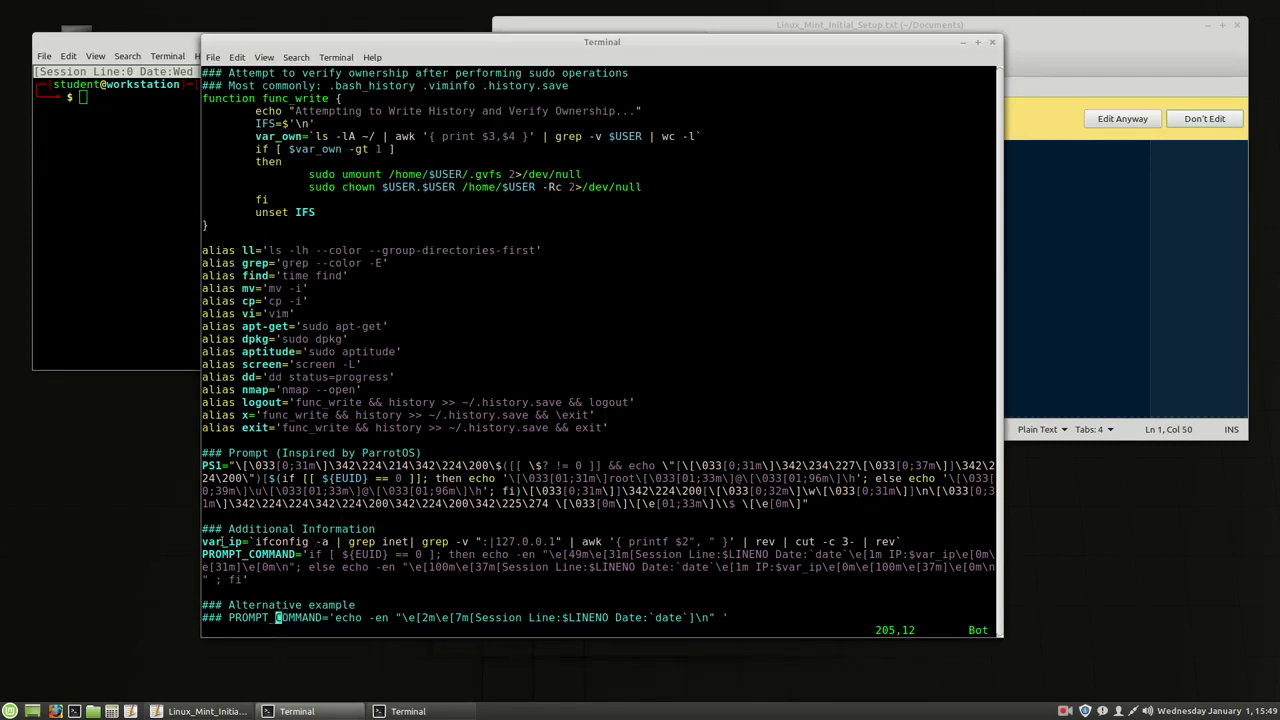
# - Examine the var_ip variable and the full ifconfig pipeline assigned to it
pyautogui.doubleClick(218, 541)
pyautogui.click(256, 541)
pyautogui.moveTo(256, 541); pyautogui.dragTo(901, 539)
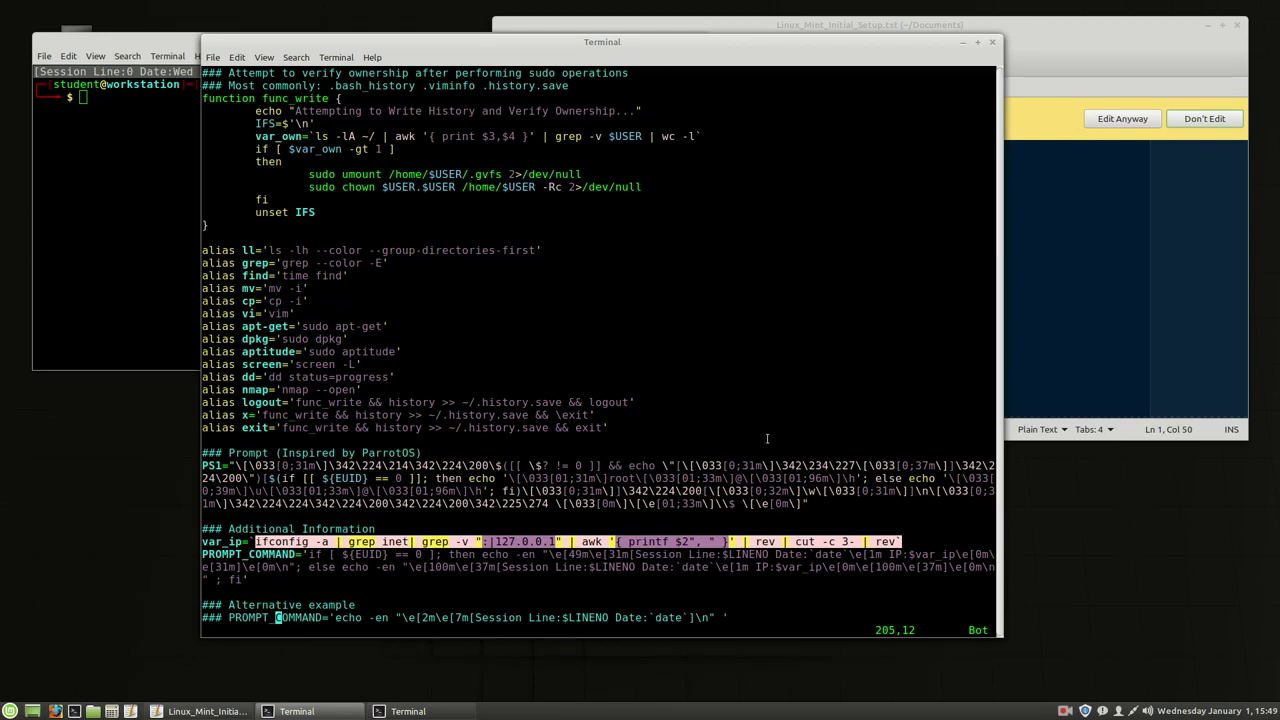
# - Copy ifconfig -a | grep inet from the var_ip line and run it in the other terminal
pyautogui.click(466, 527)
pyautogui.moveTo(256, 541); pyautogui.dragTo(410, 541)
pyautogui.hotkey('ctrl', 'c')
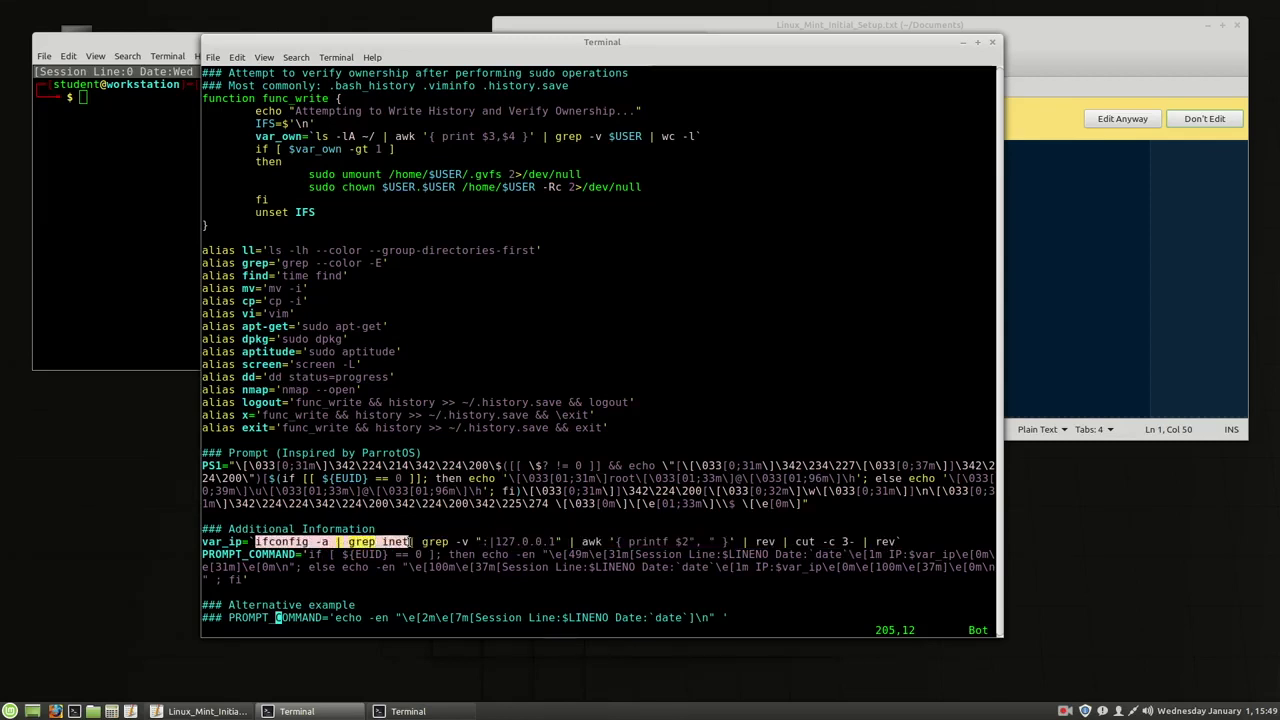
pyautogui.click(149, 286)
pyautogui.middleClick(340, 286)
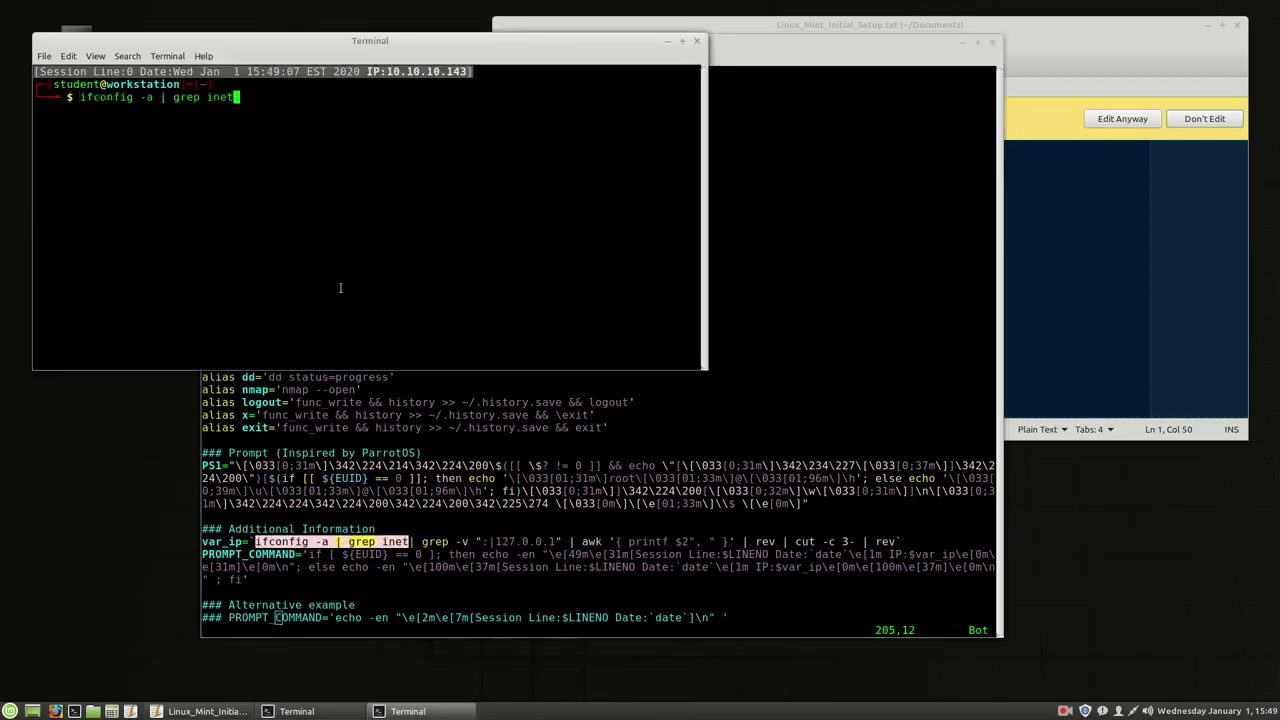
pyautogui.press('Return')
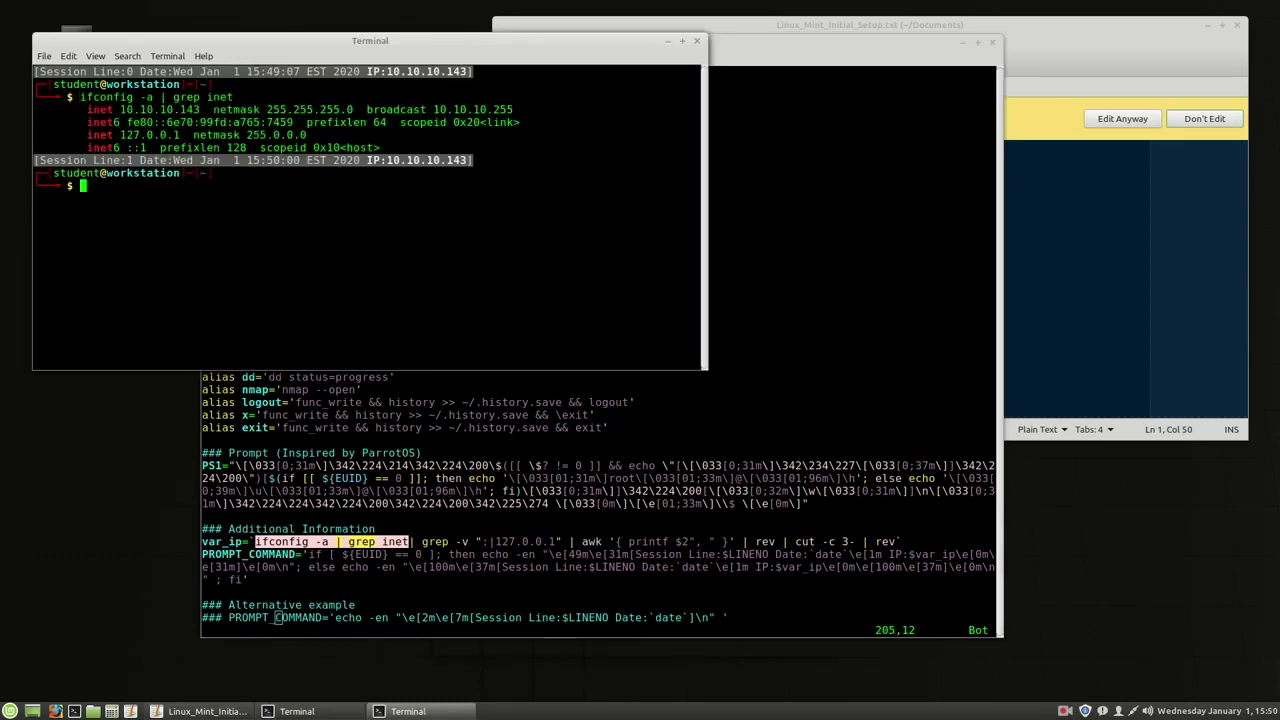
# - Copy the var_ip pipeline up to grep -v ":|127.0.0.1", run it in the other terminal, and examine the output line
pyautogui.click(438, 518)
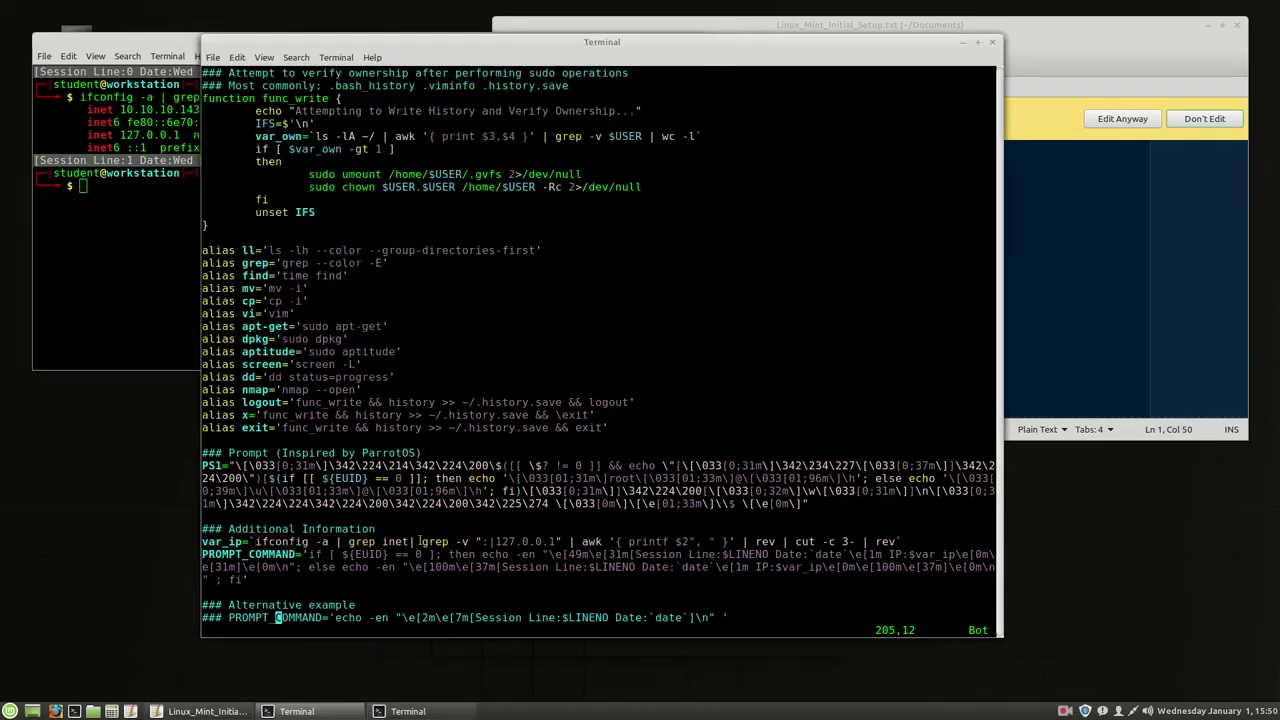
pyautogui.moveTo(254, 540); pyautogui.dragTo(562, 541)
pyautogui.hotkey('ctrl', 'c')
pyautogui.hotkey('alt', 'Tab')
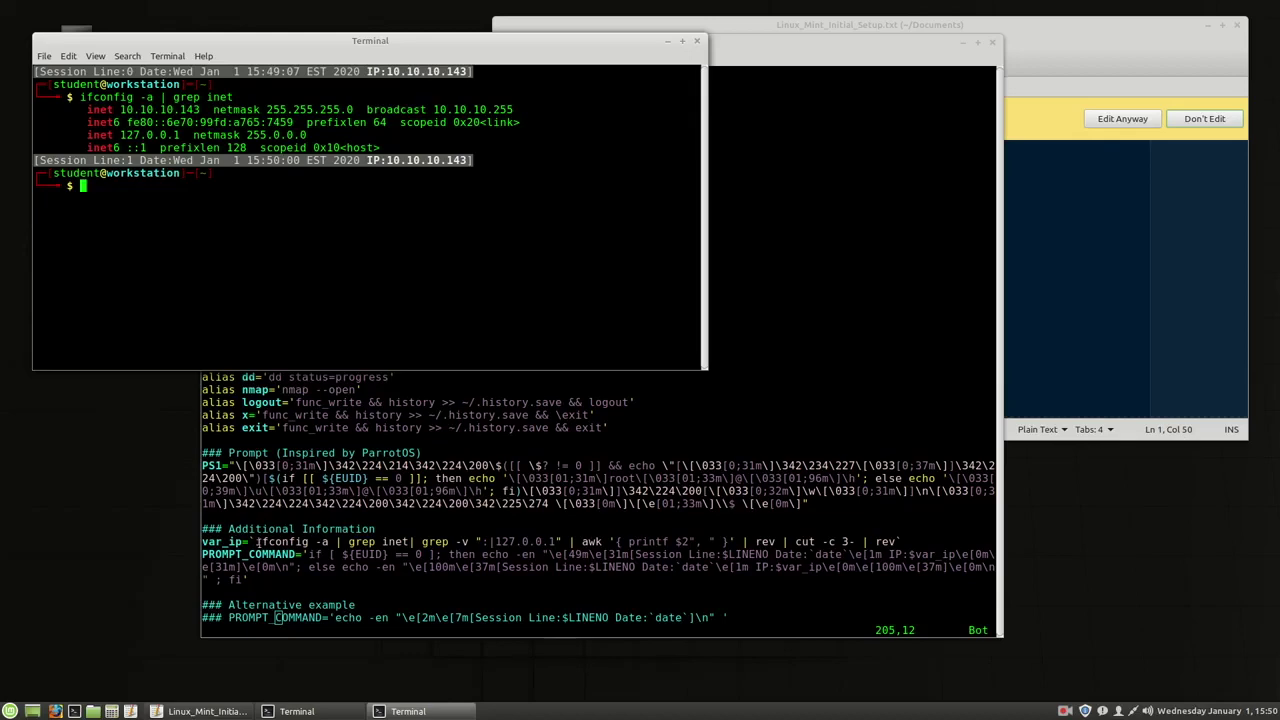
pyautogui.moveTo(258, 541); pyautogui.dragTo(561, 541)
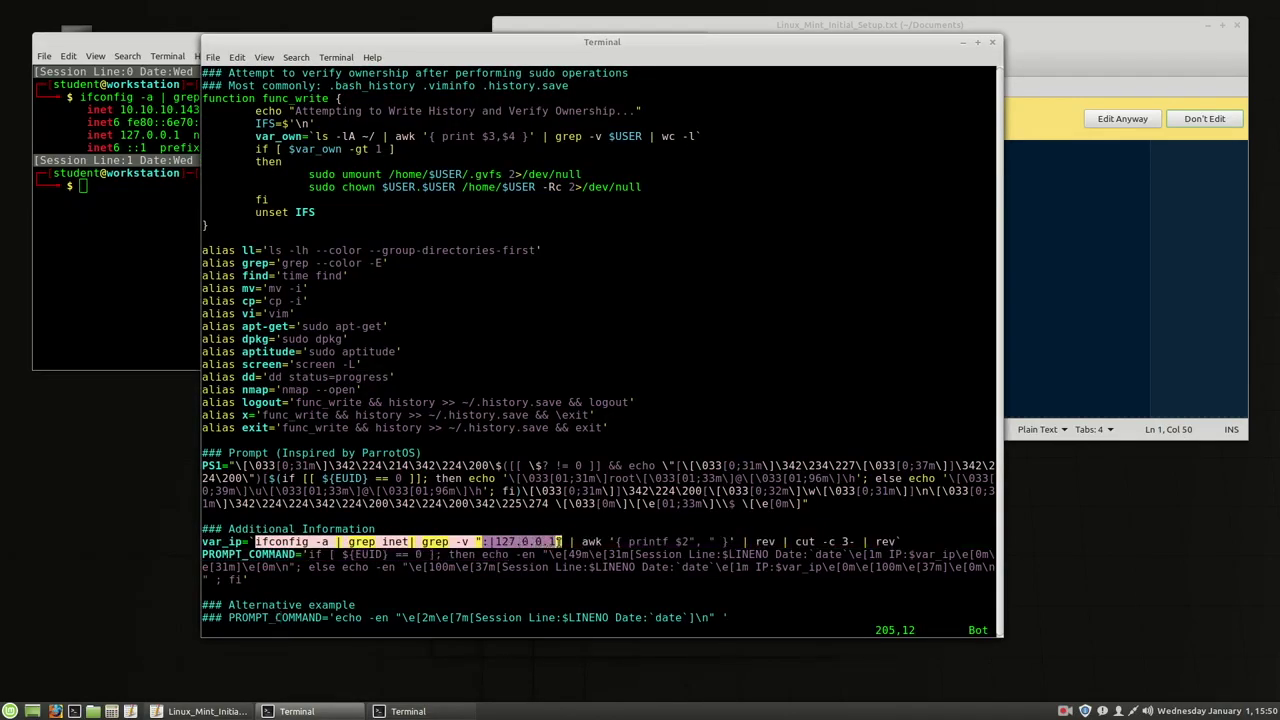
pyautogui.click(92, 266)
pyautogui.middleClick(276, 278)
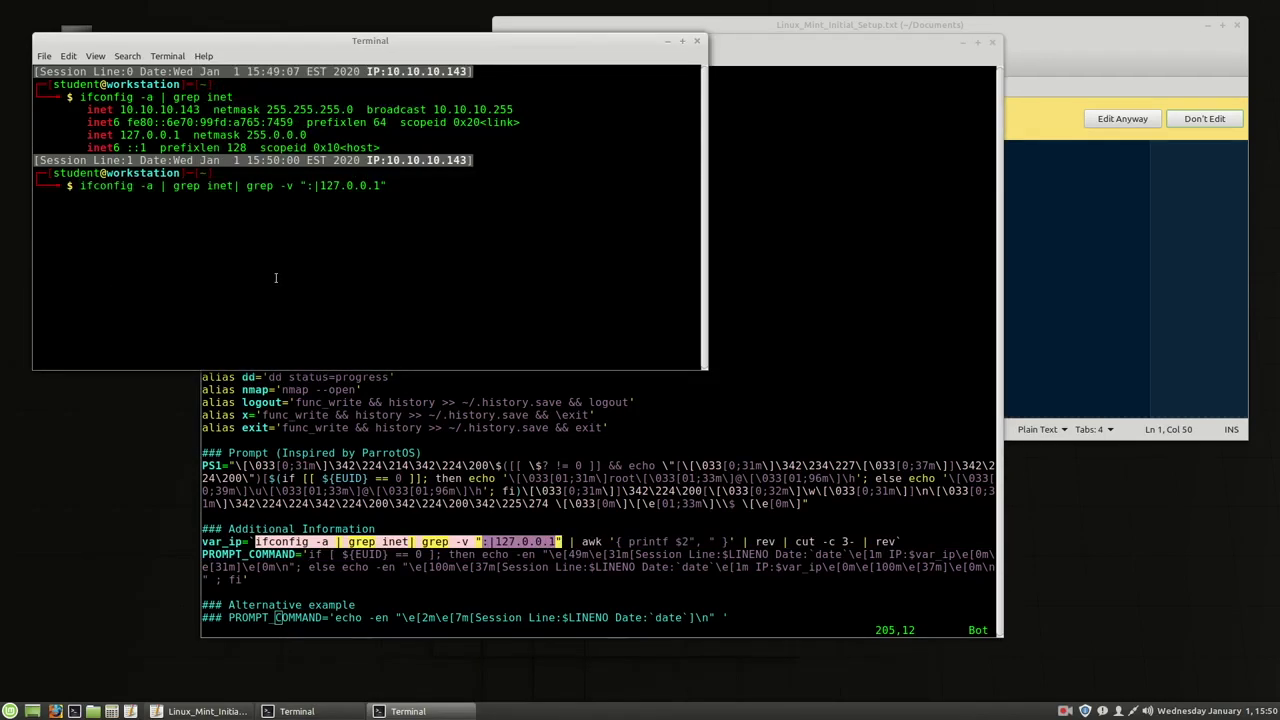
pyautogui.press('Return')
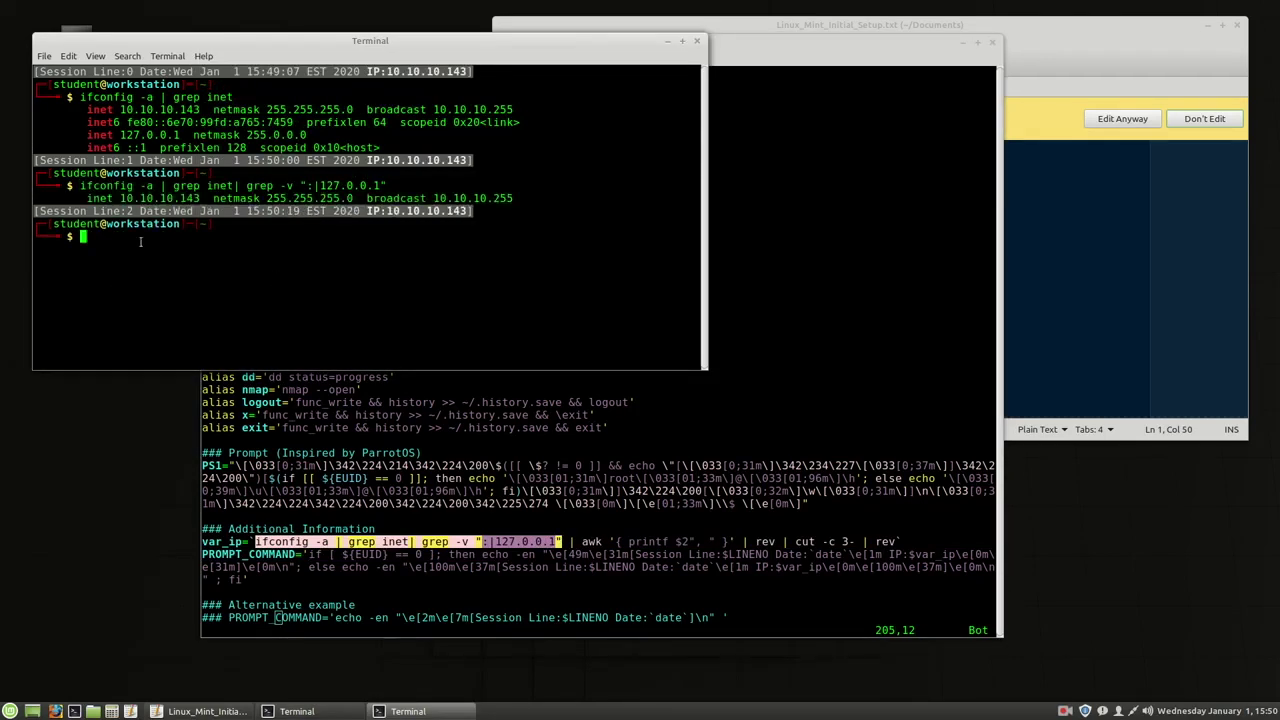
pyautogui.tripleClick(150, 198)
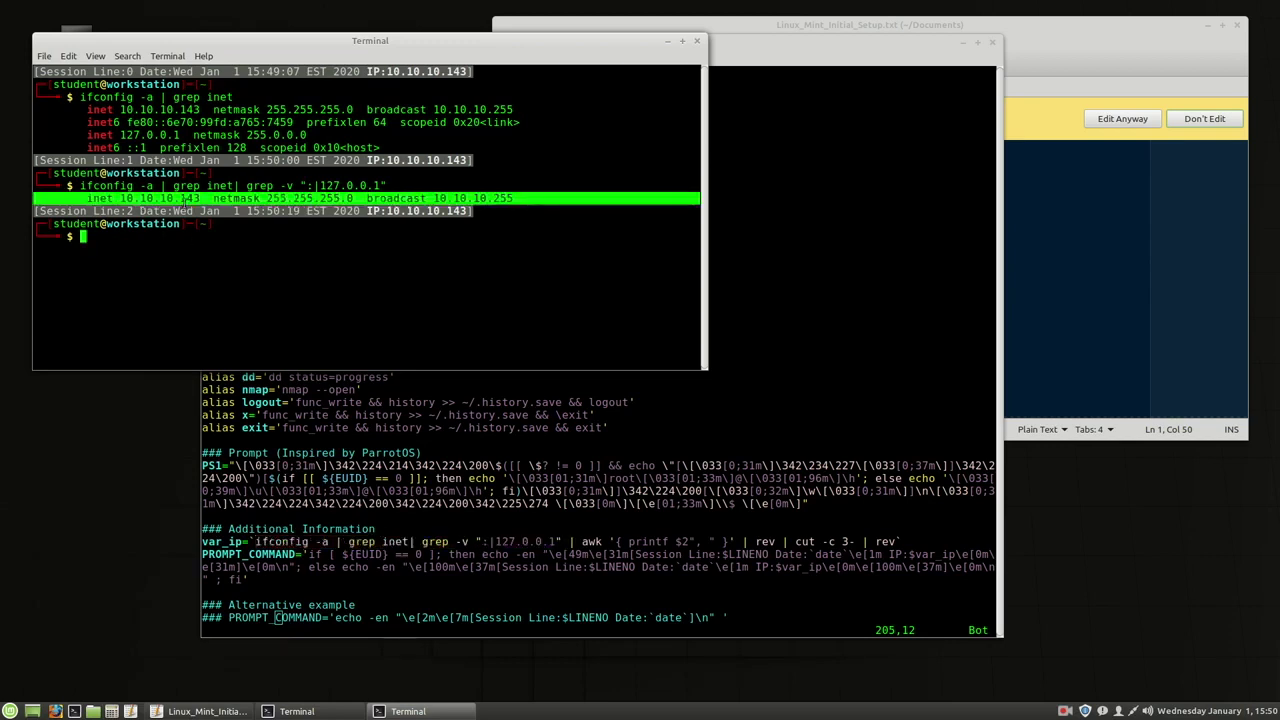
pyautogui.click(184, 198)
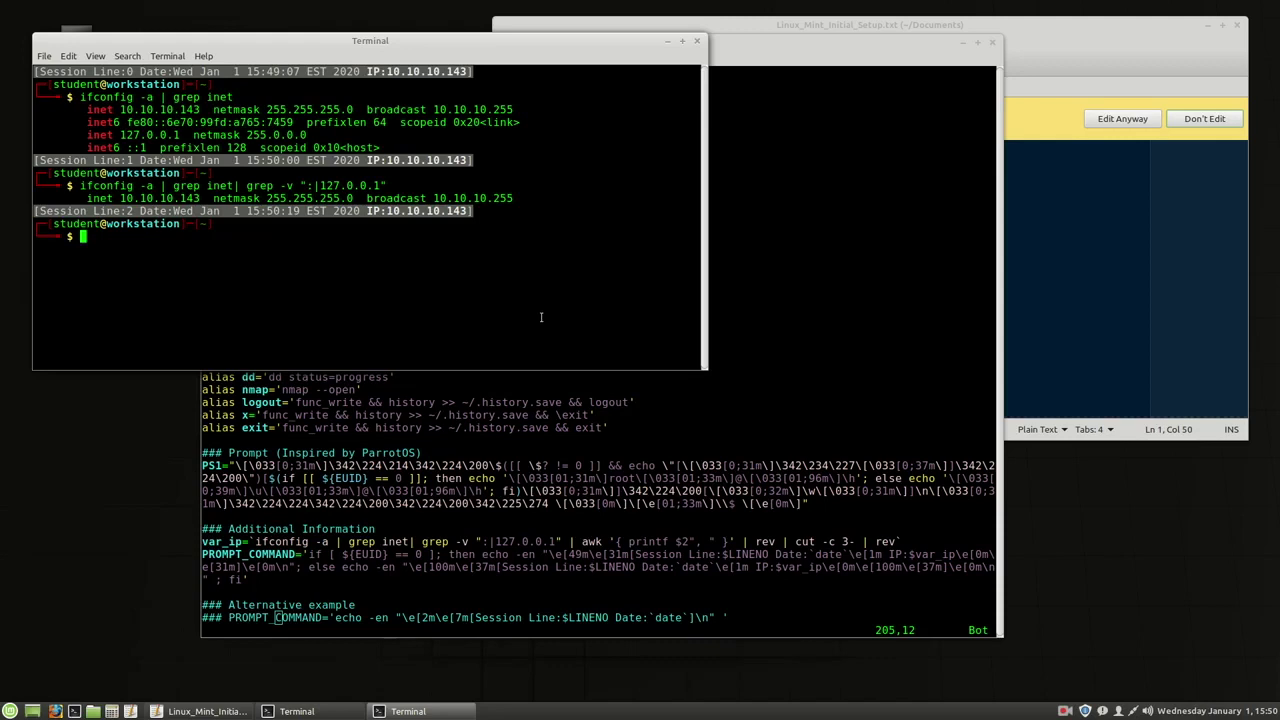
# - Rerun the previous pipeline with | awk '{ print $2 }' appended and examine the extracted address
pyautogui.press('Up')
pyautogui.write("| awk '{P")
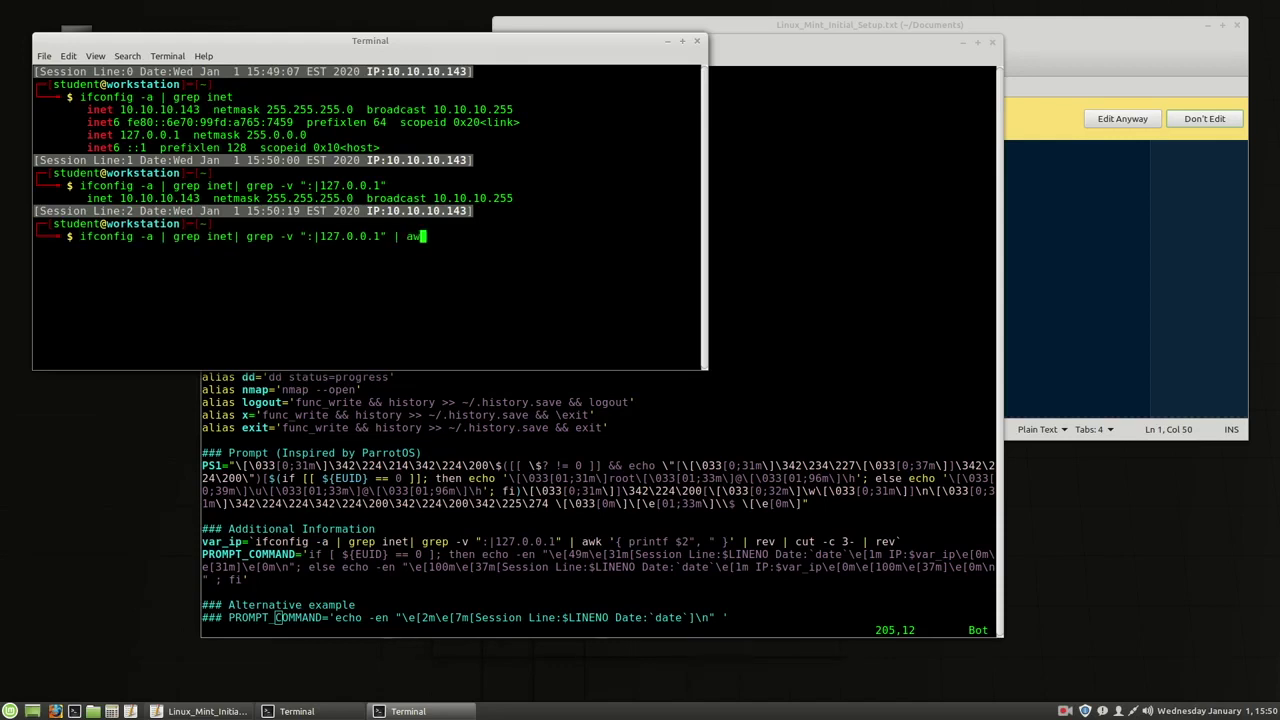
pyautogui.press('BackSpace')
pyautogui.write("print $2 }'")
pyautogui.press('Return')
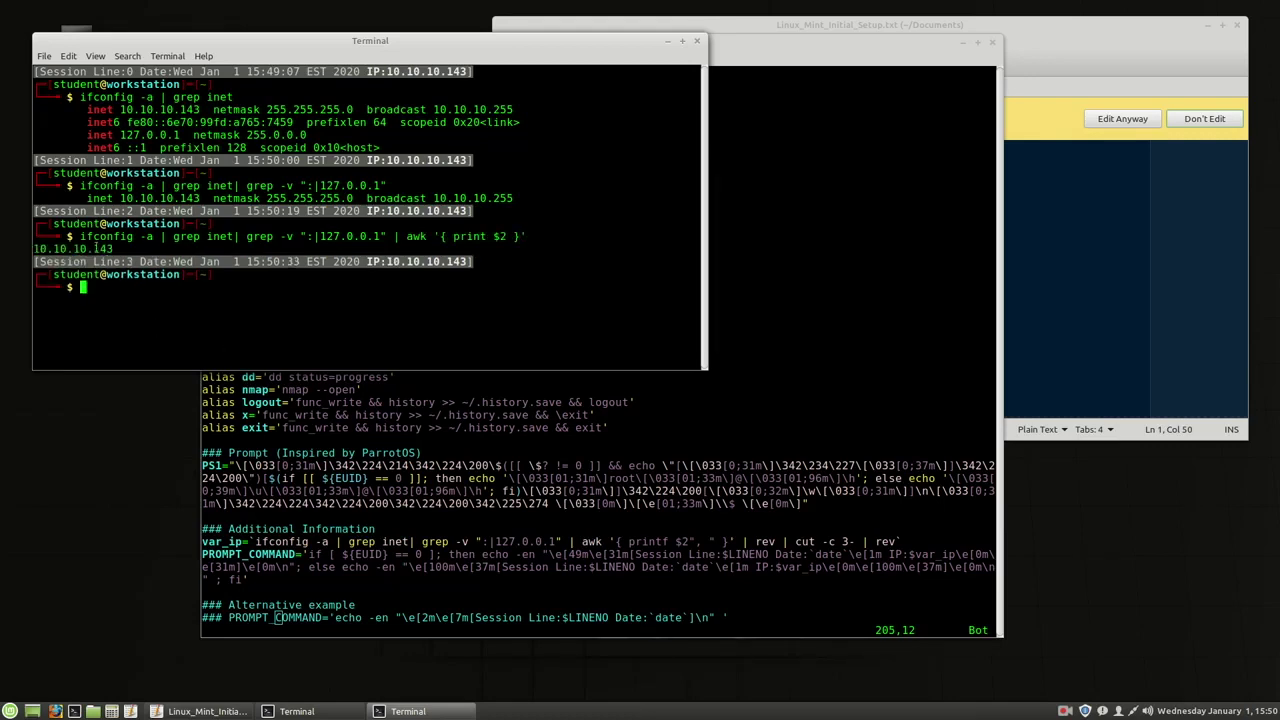
pyautogui.doubleClick(96, 246)
pyautogui.click(286, 320)
# - Recall the pipeline, extend the awk expression to '{ print $2", " }', and run it
pyautogui.press('Up')
pyautogui.press('Left')
pyautogui.press('Left')
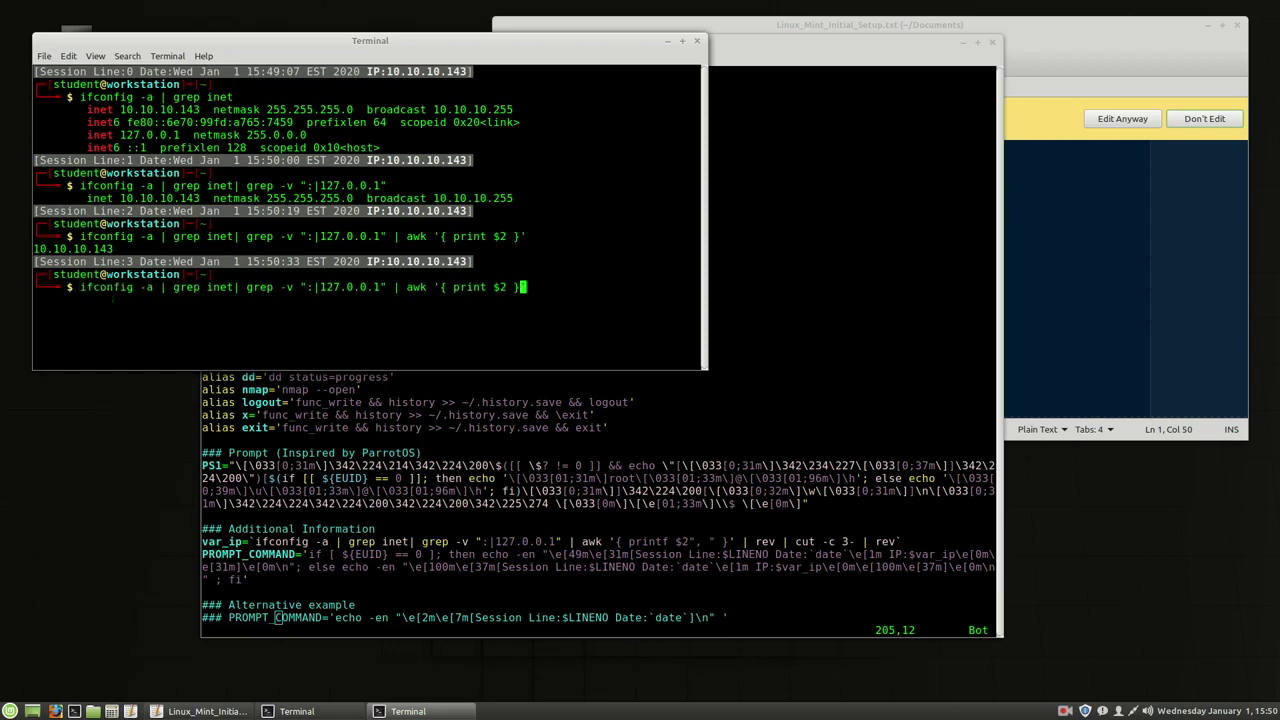
pyautogui.write('", "')
pyautogui.press('Return')
# - Rerun the pipeline with | rev appended to reverse the awk output
pyautogui.press('Up')
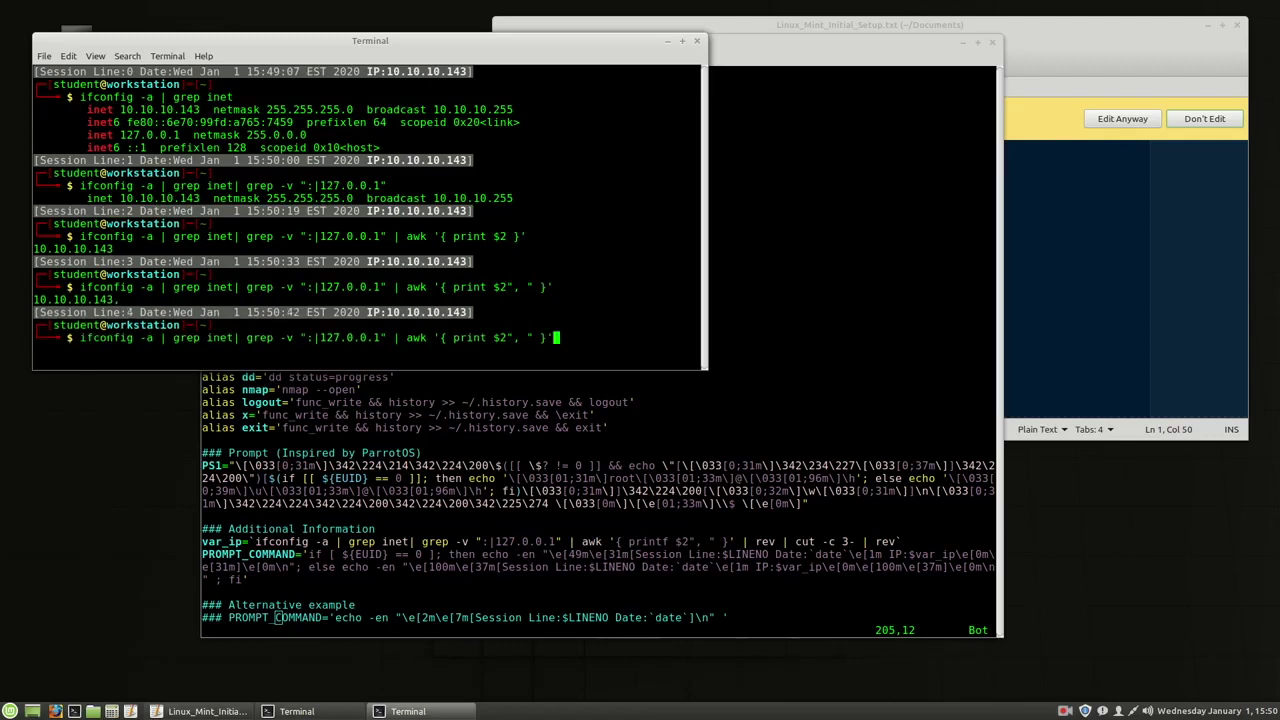
pyautogui.write('|')
pyautogui.write('rev')
pyautogui.press('Return')
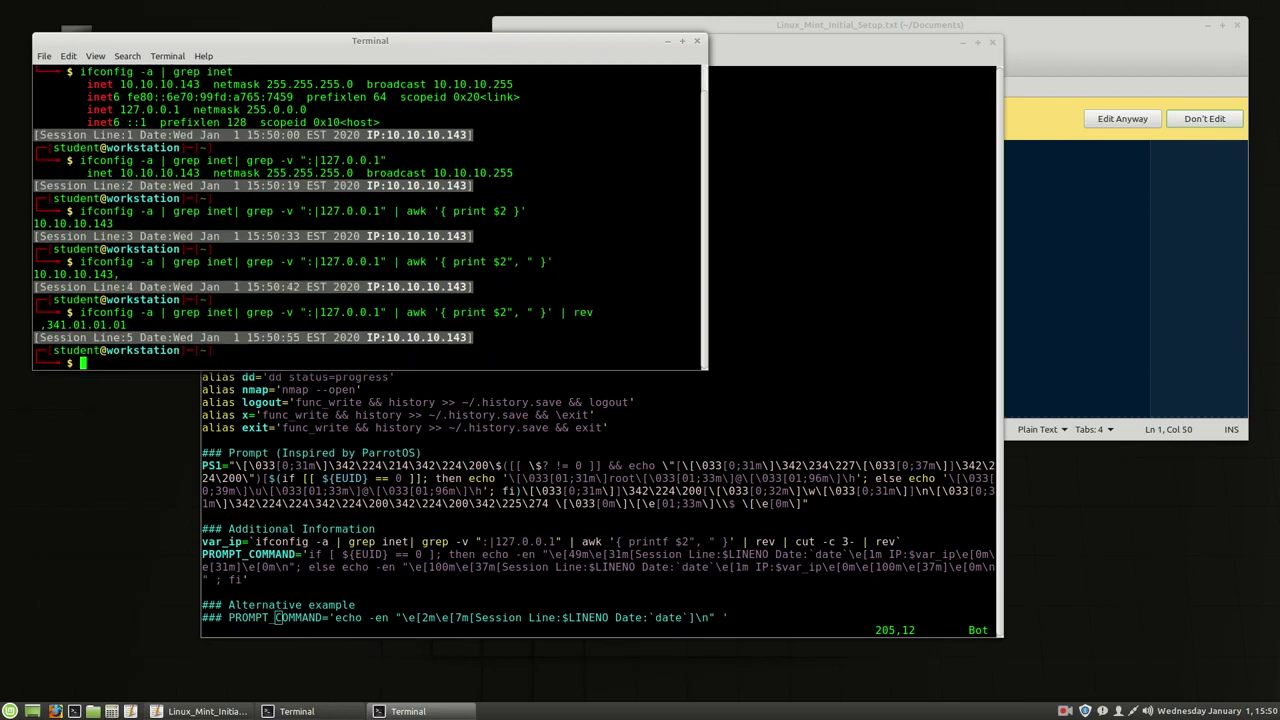
# - Rerun the pipeline with | cut -c 3- appended, and examine the leading characters of the earlier rev output
pyautogui.press('Up')
pyautogui.write('| cut -c ')
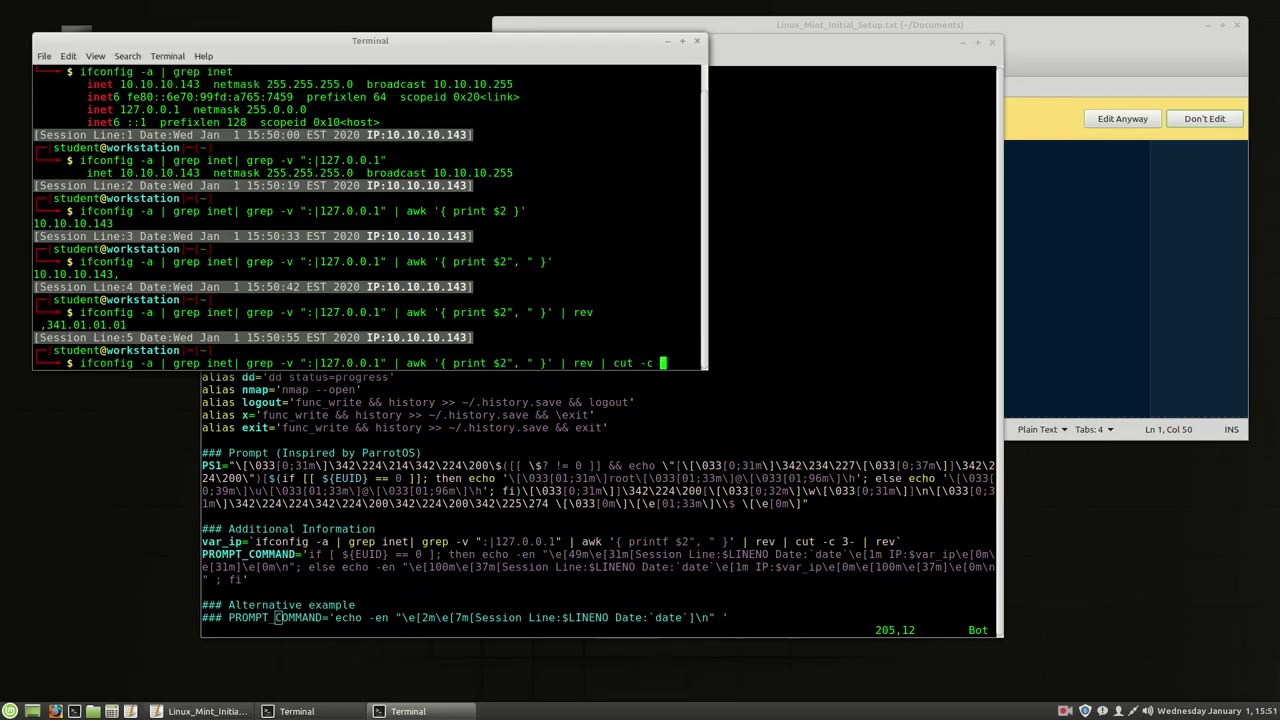
pyautogui.write('3-')
pyautogui.press('Return')
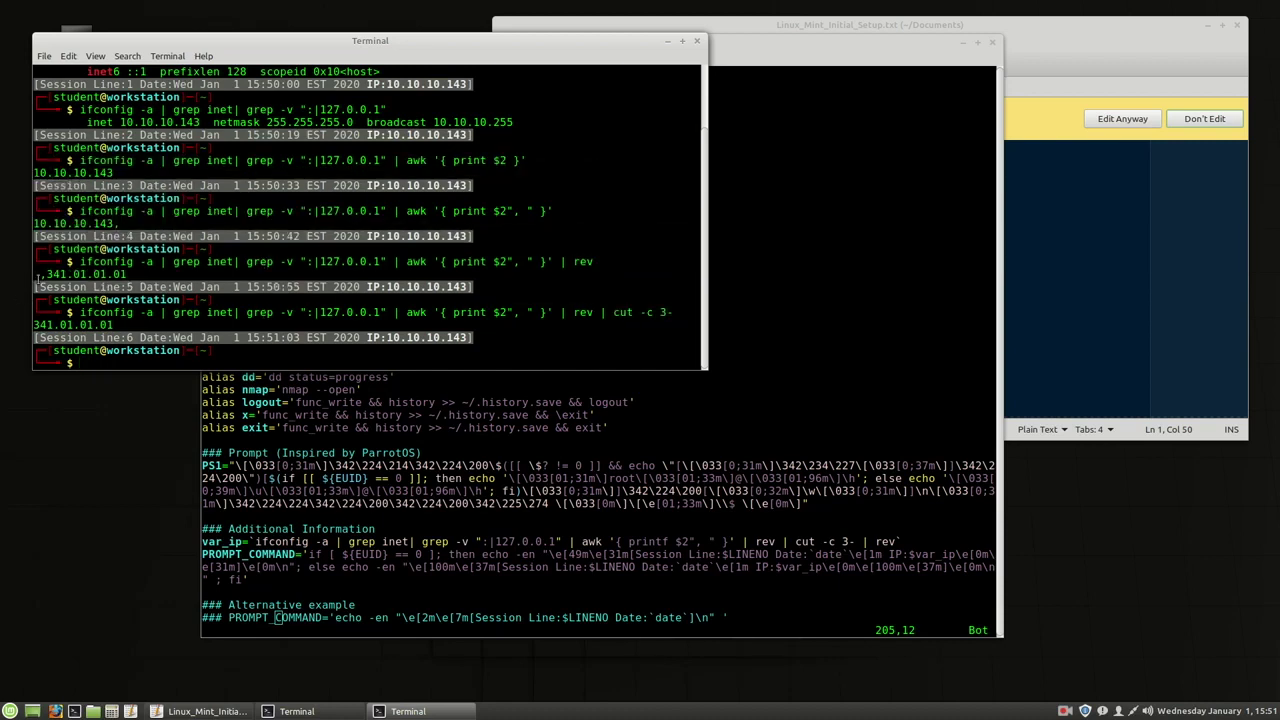
pyautogui.moveTo(44, 273); pyautogui.dragTo(33, 273)
# - Rerun the previous pipeline with | rev appended after cut -c 3-, widen the terminal window, and highlight the output address
pyautogui.press('Up')
pyautogui.write('|')
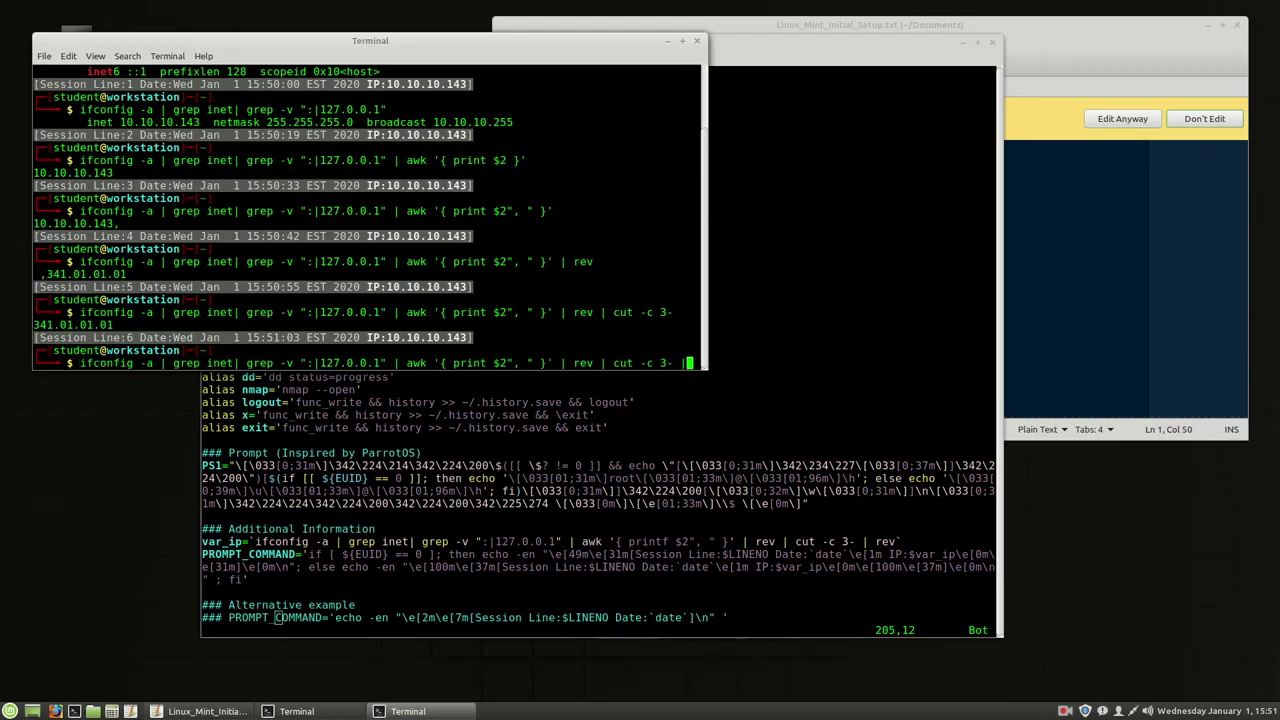
pyautogui.write(' rev')
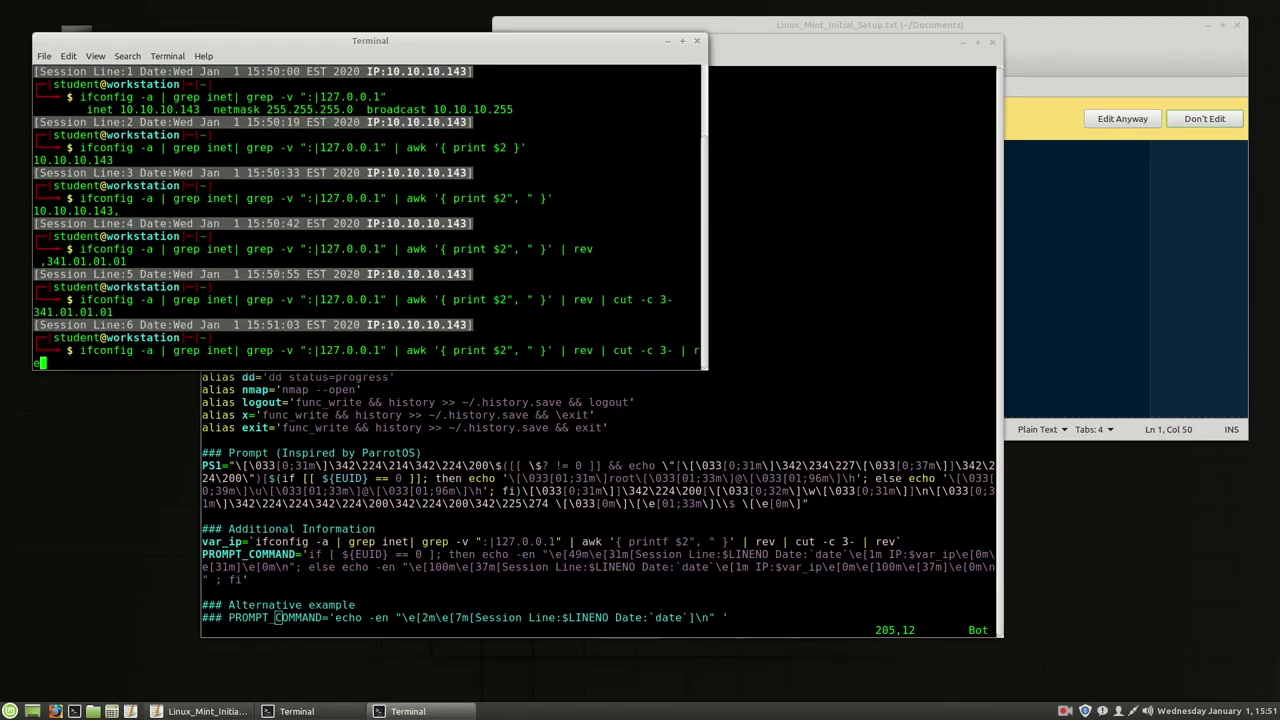
pyautogui.press('BackSpace')
pyautogui.press('BackSpace')
pyautogui.write('v')
pyautogui.press('Return')
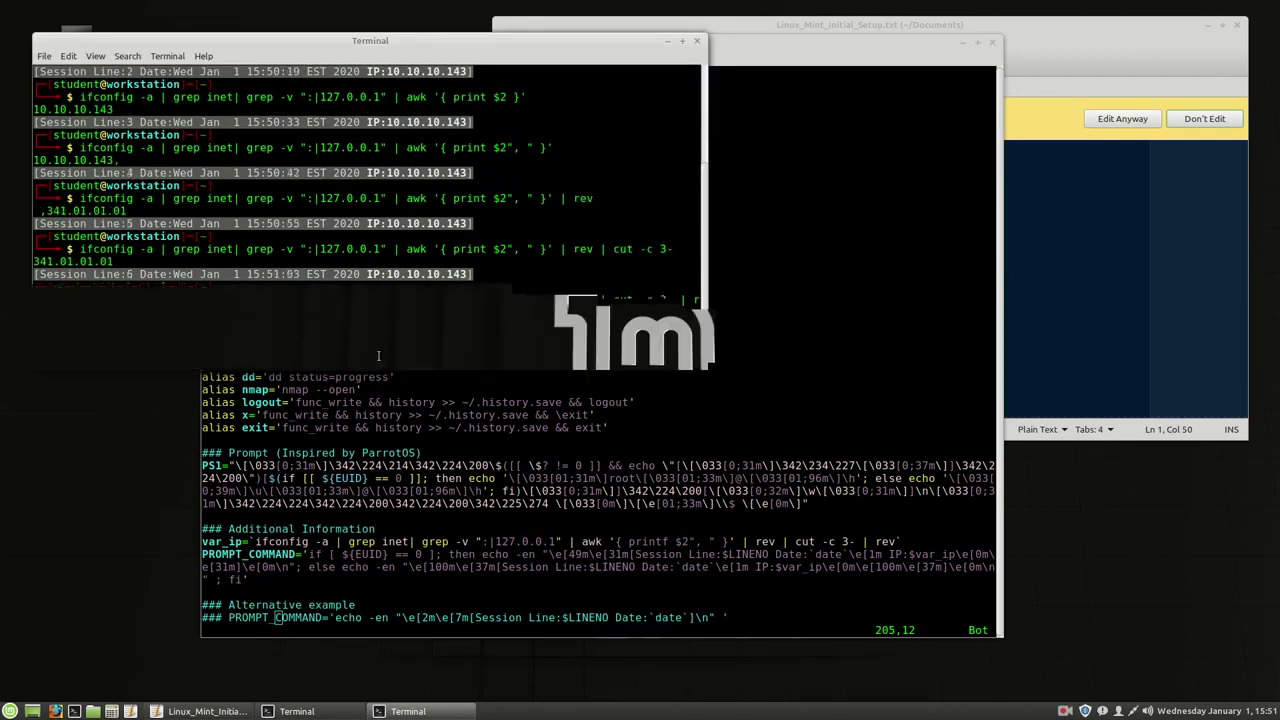
pyautogui.moveTo(704, 369); pyautogui.dragTo(892, 383)
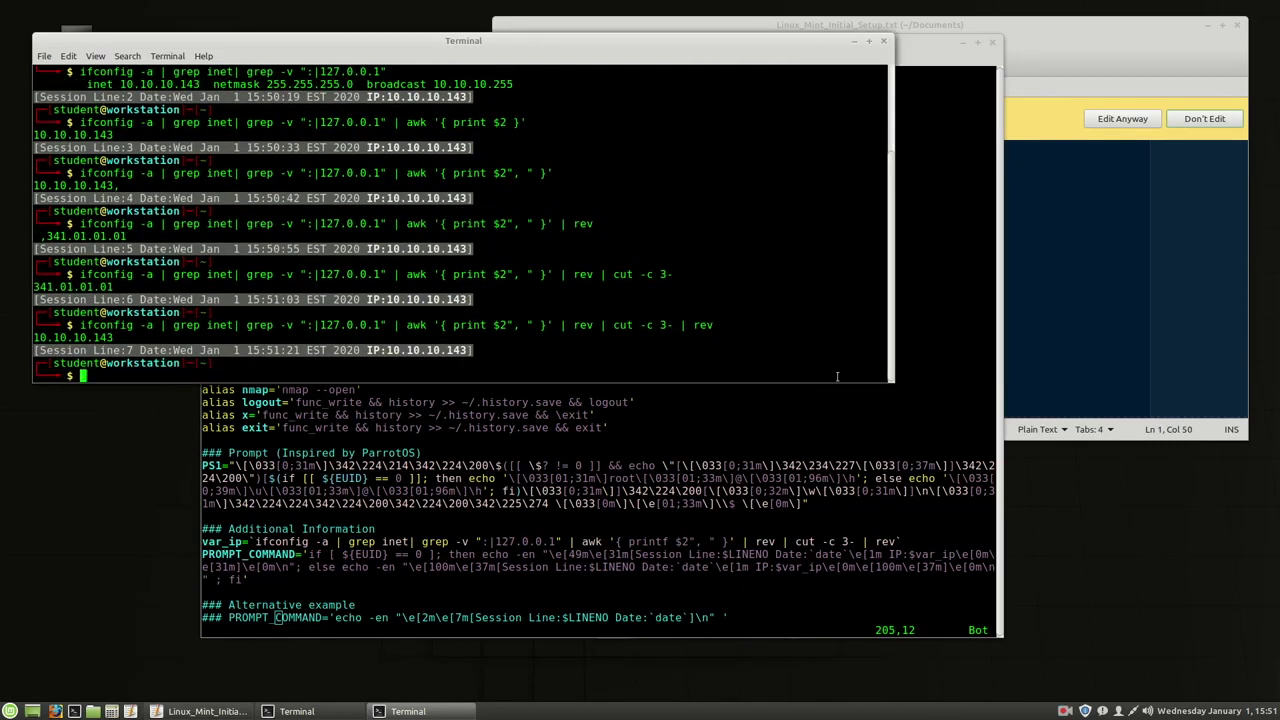
pyautogui.doubleClick(90, 338)
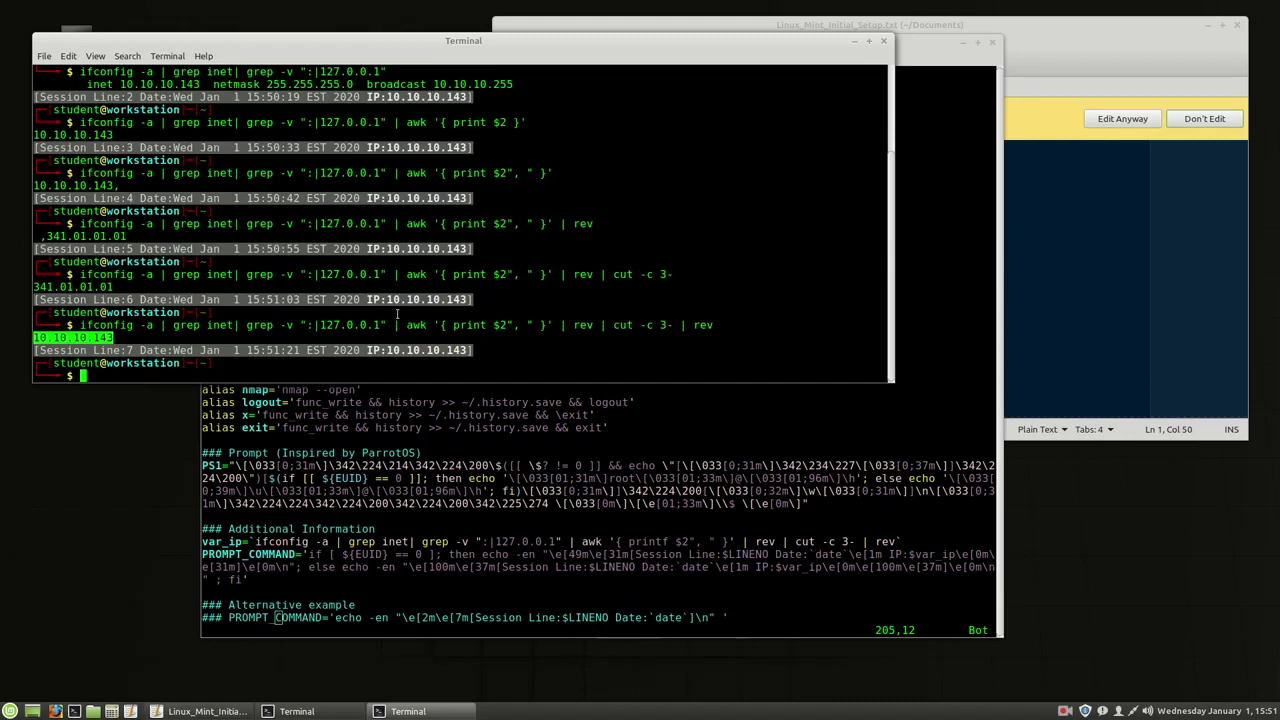
# - Clear the recalled command, run history, and highlight the ifconfig pipeline entries 117 to 123 to review how the pipeline was built
pyautogui.press('Up')
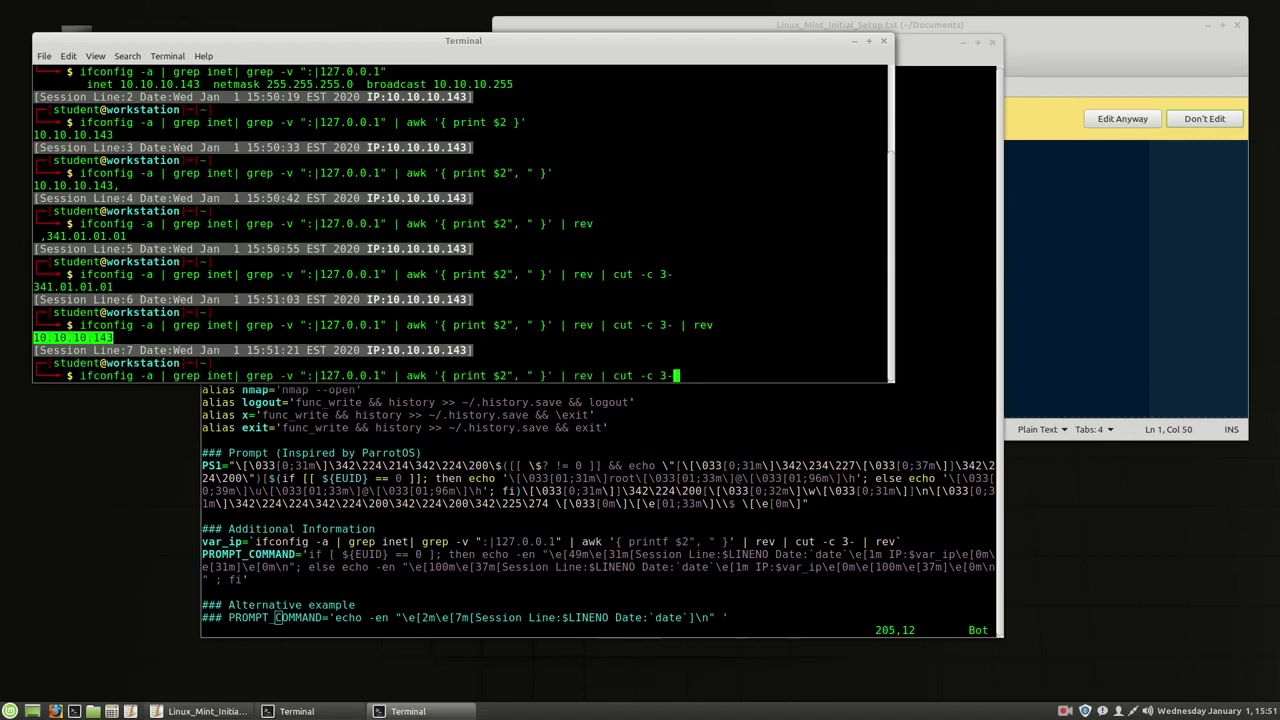
pyautogui.hotkey('ctrl', 'u')
pyautogui.write('history')
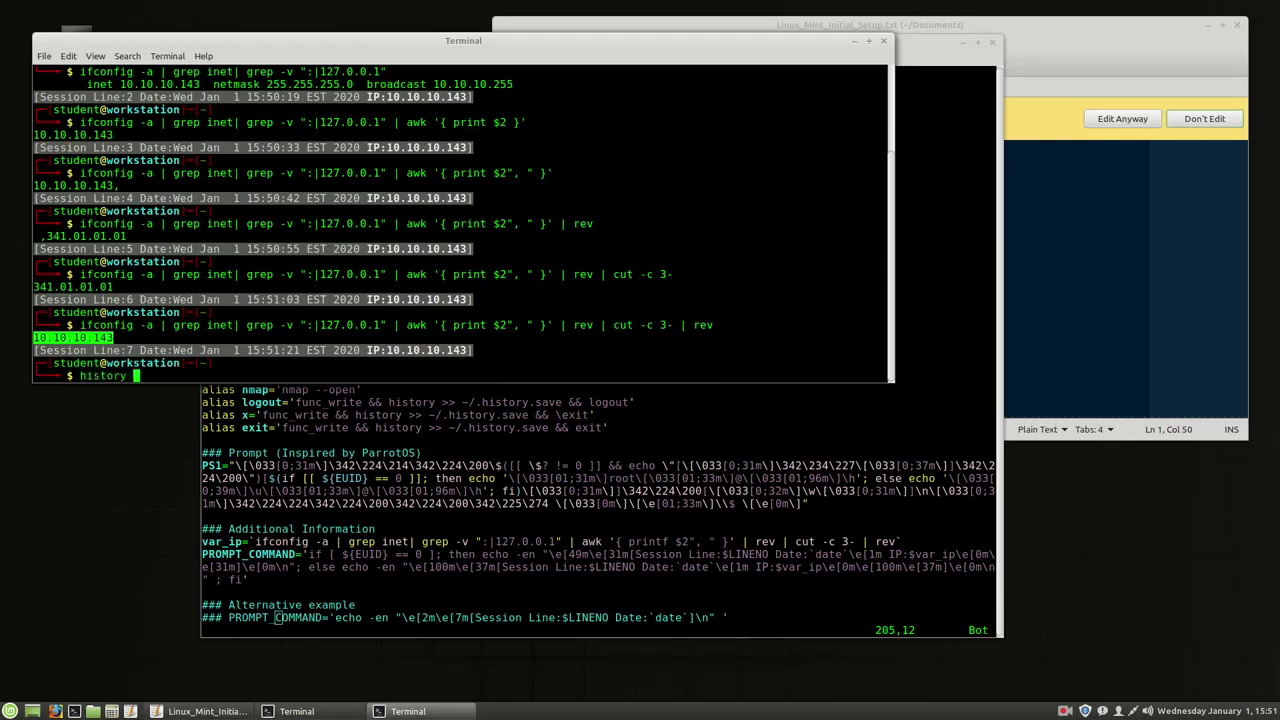
pyautogui.press('Return')
pyautogui.moveTo(720, 325)
pyautogui.mouseDown()
pyautogui.moveTo(40, 252)
pyautogui.moveTo(480, 287)
pyautogui.moveTo(730, 325)
pyautogui.mouseUp()
pyautogui.click(37, 250)
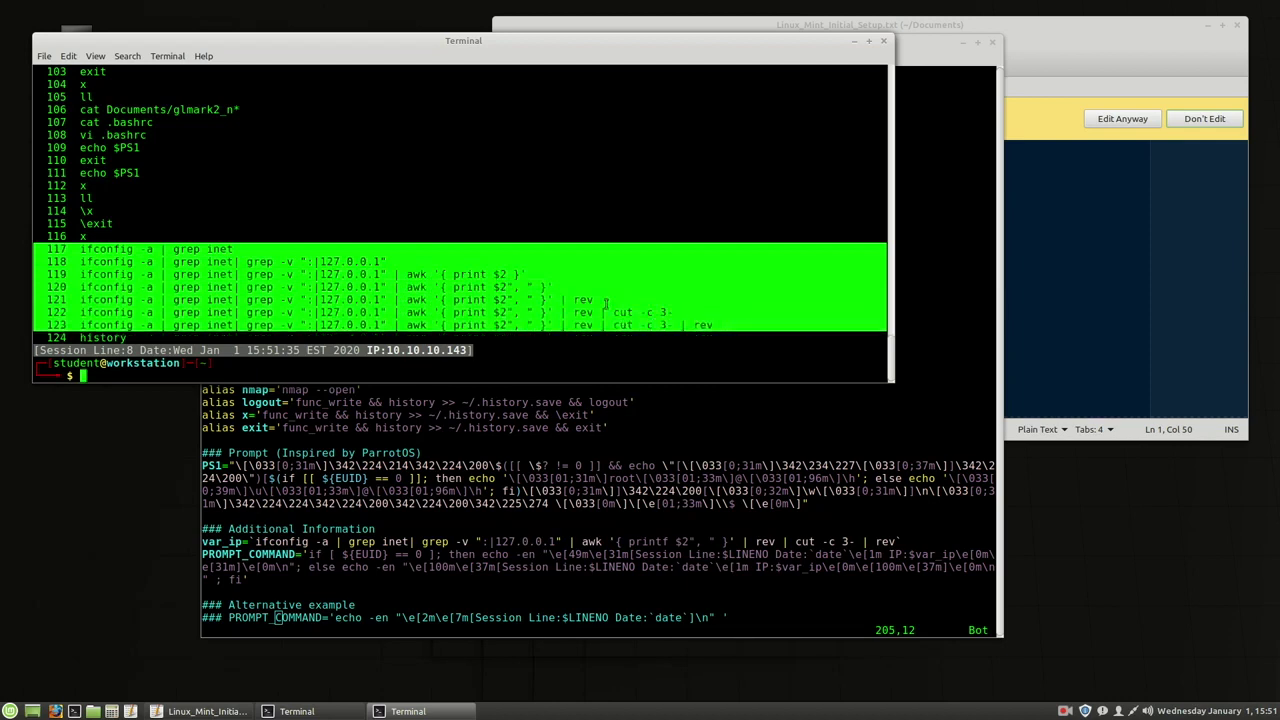
pyautogui.click(210, 248)
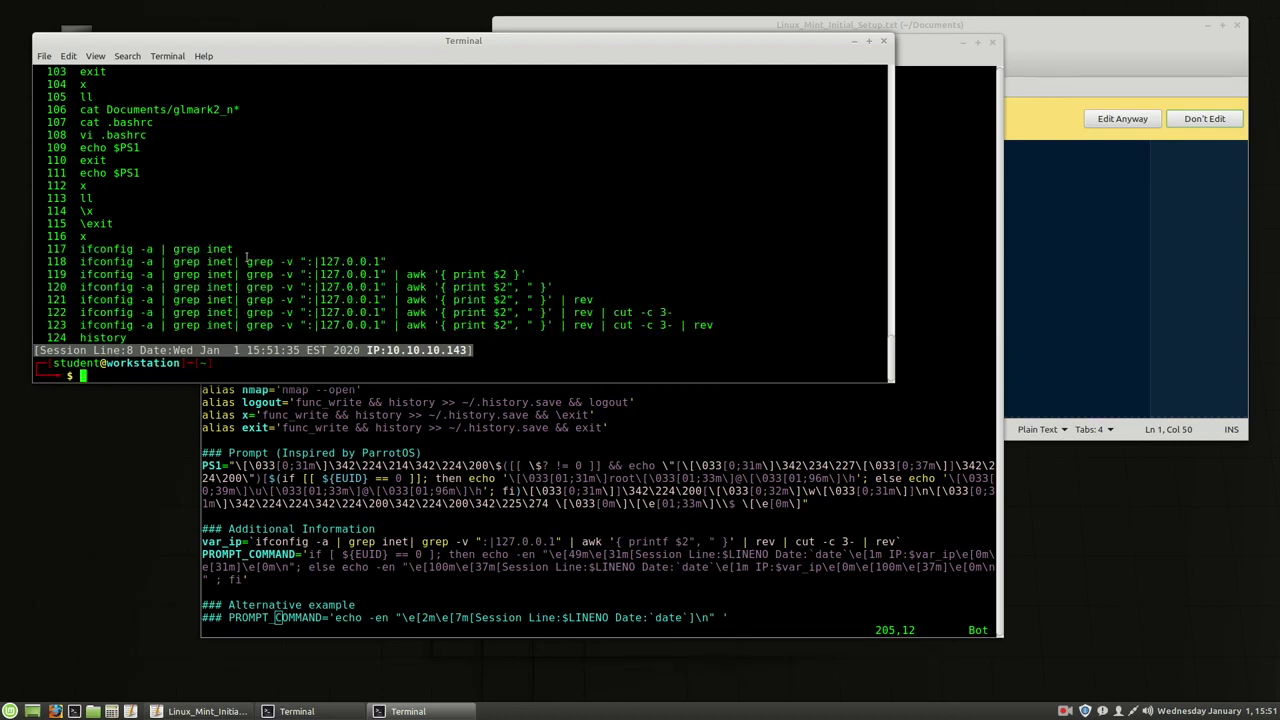
pyautogui.moveTo(37, 248); pyautogui.dragTo(725, 328)
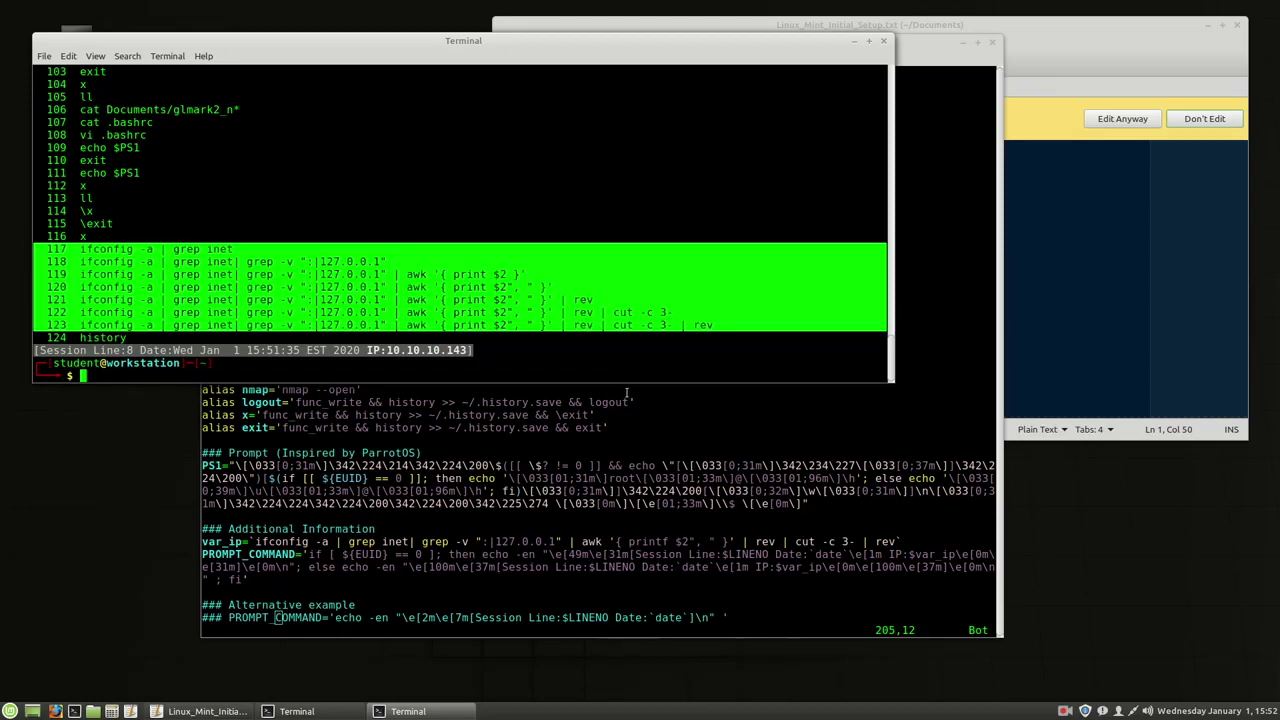
# - Switch back to the terminal with .bashrc open in vi, then write the file and quit with :wq
pyautogui.click(611, 463)
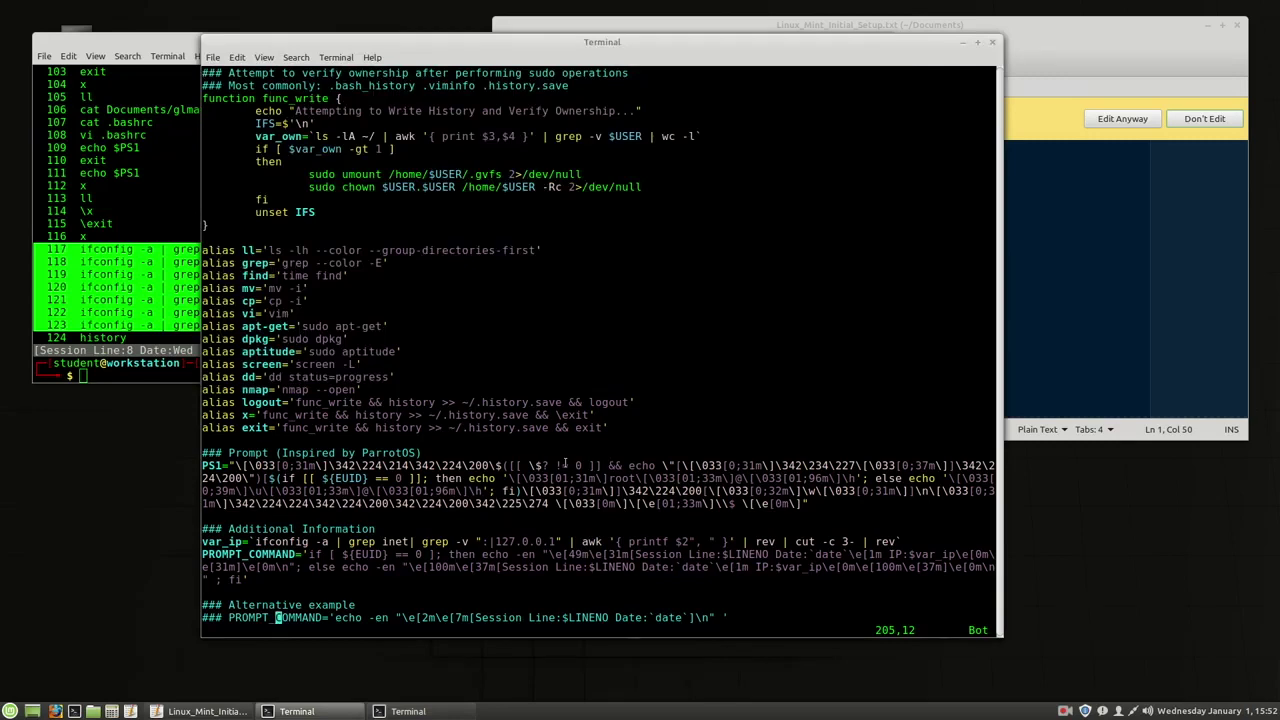
pyautogui.press('{')
pyautogui.press('{')
pyautogui.press('}')
pyautogui.press(':')
pyautogui.write('wq')
pyautogui.press('Return')
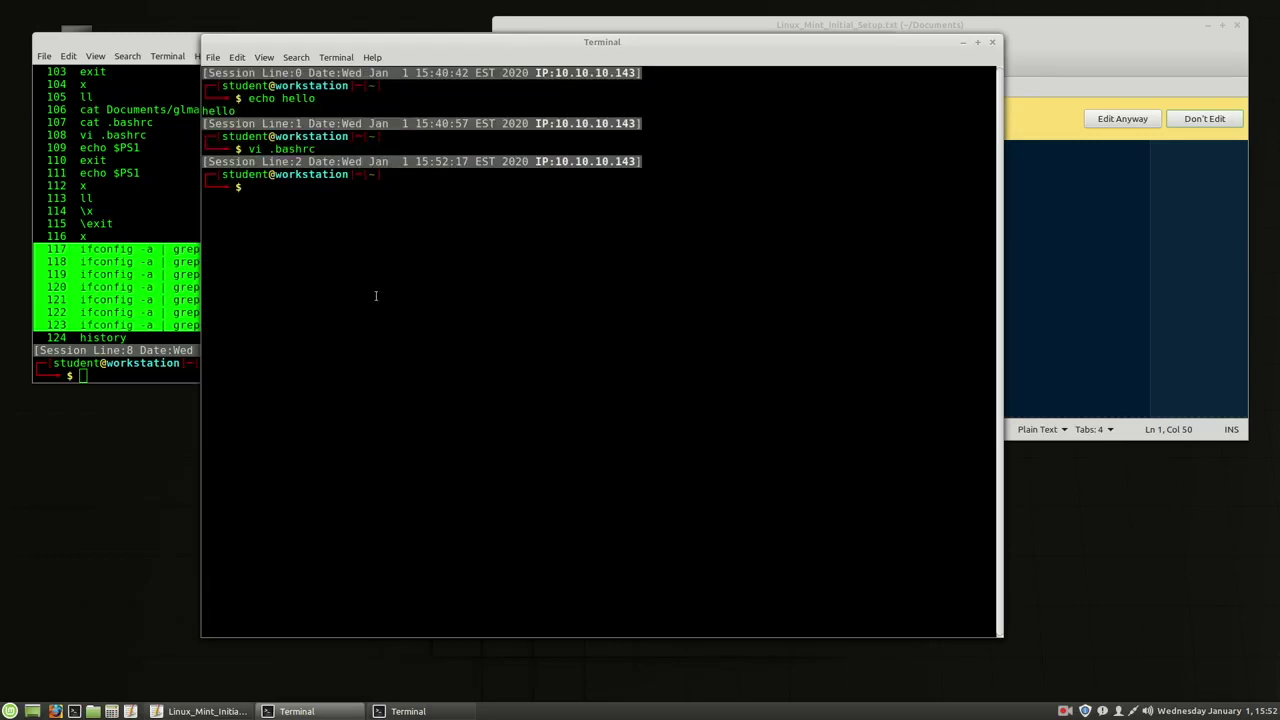
# - Move the terminal window slightly and add the Screenshot accessory to the panel's launchers, just before Firefox
pyautogui.moveTo(450, 47); pyautogui.dragTo(512, 66)
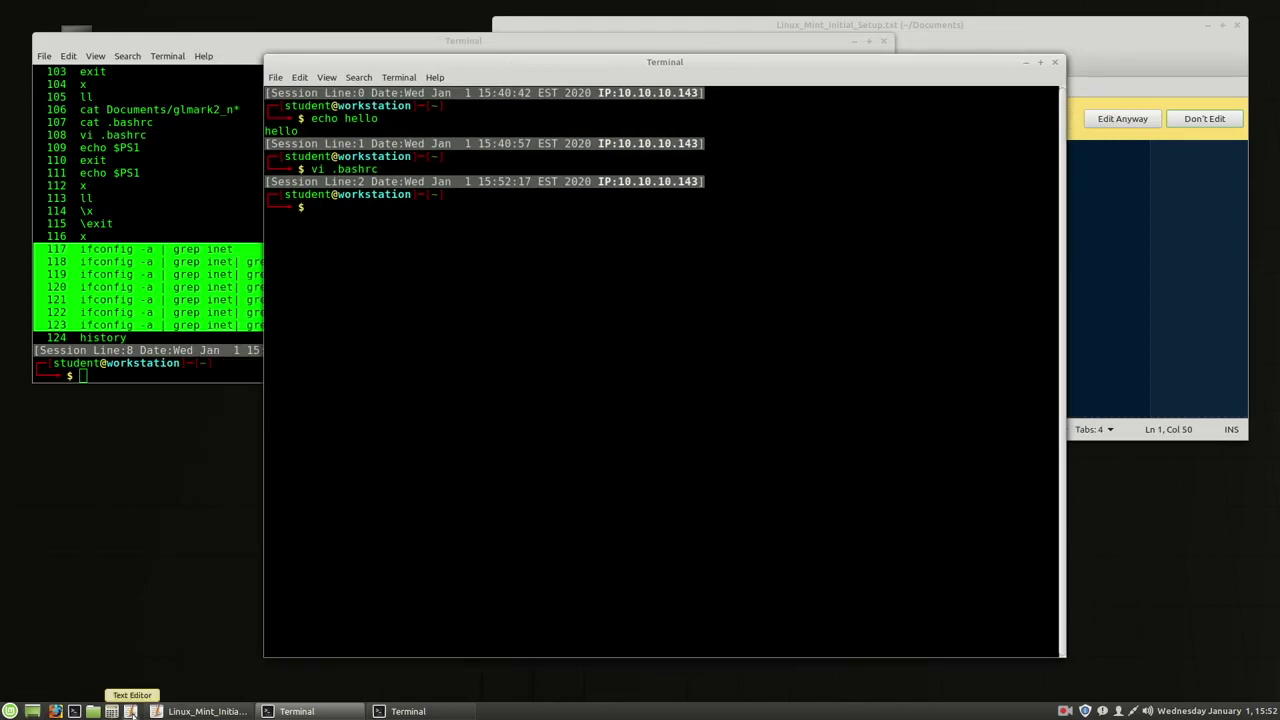
pyautogui.click(10, 711)
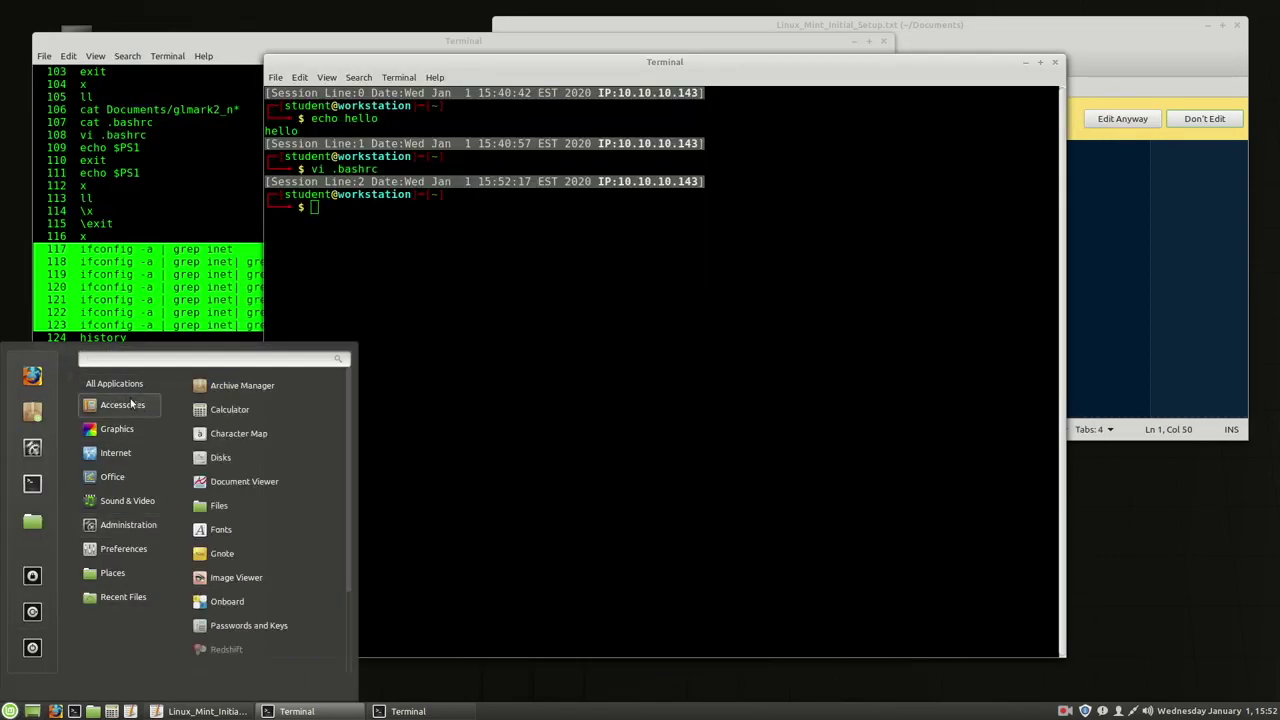
pyautogui.scroll(-3, 285, 548)
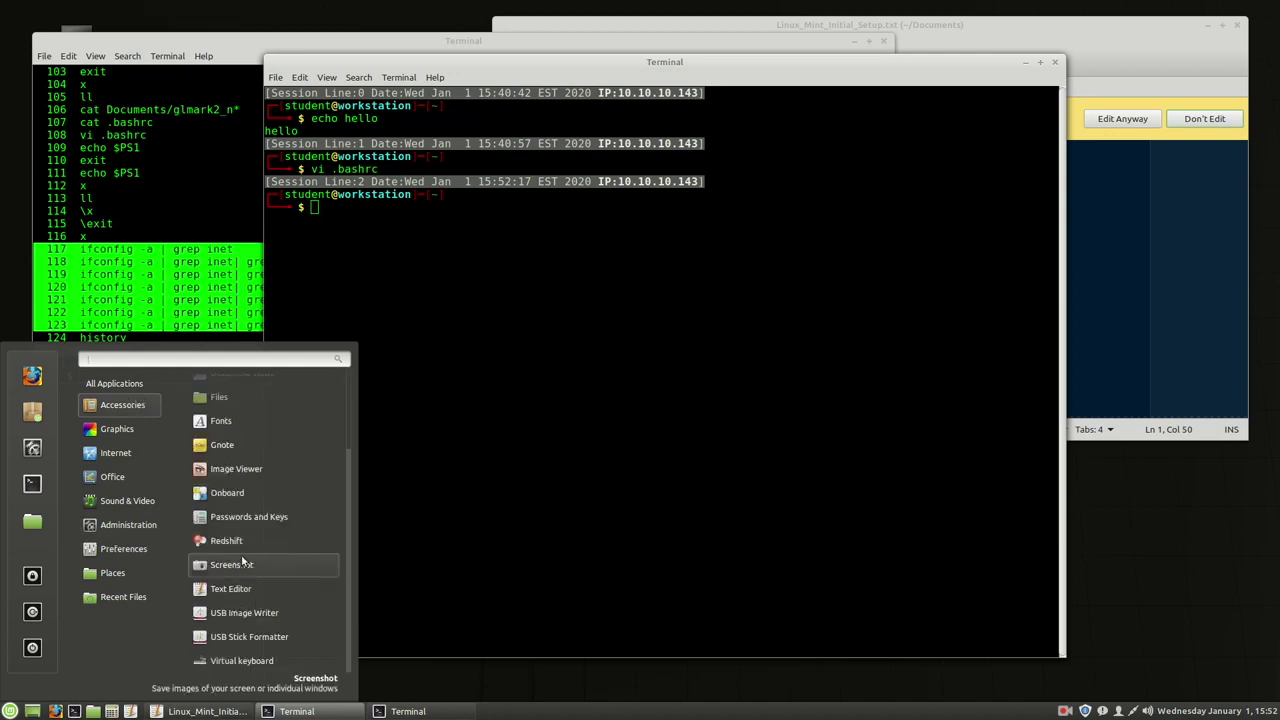
pyautogui.moveTo(240, 566); pyautogui.dragTo(57, 712)
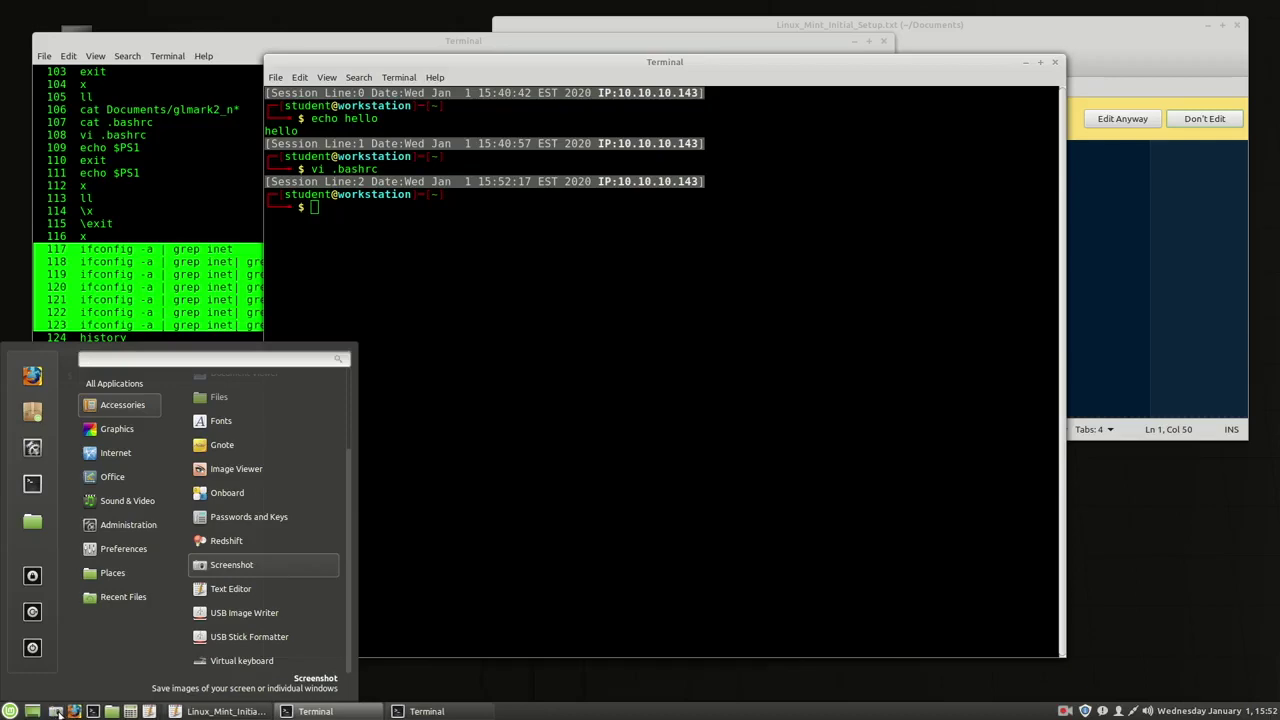
# - Launch the Screenshot tool from the panel, grab a selected area of the terminal window, and dismiss the save dialog
pyautogui.click(56, 711)
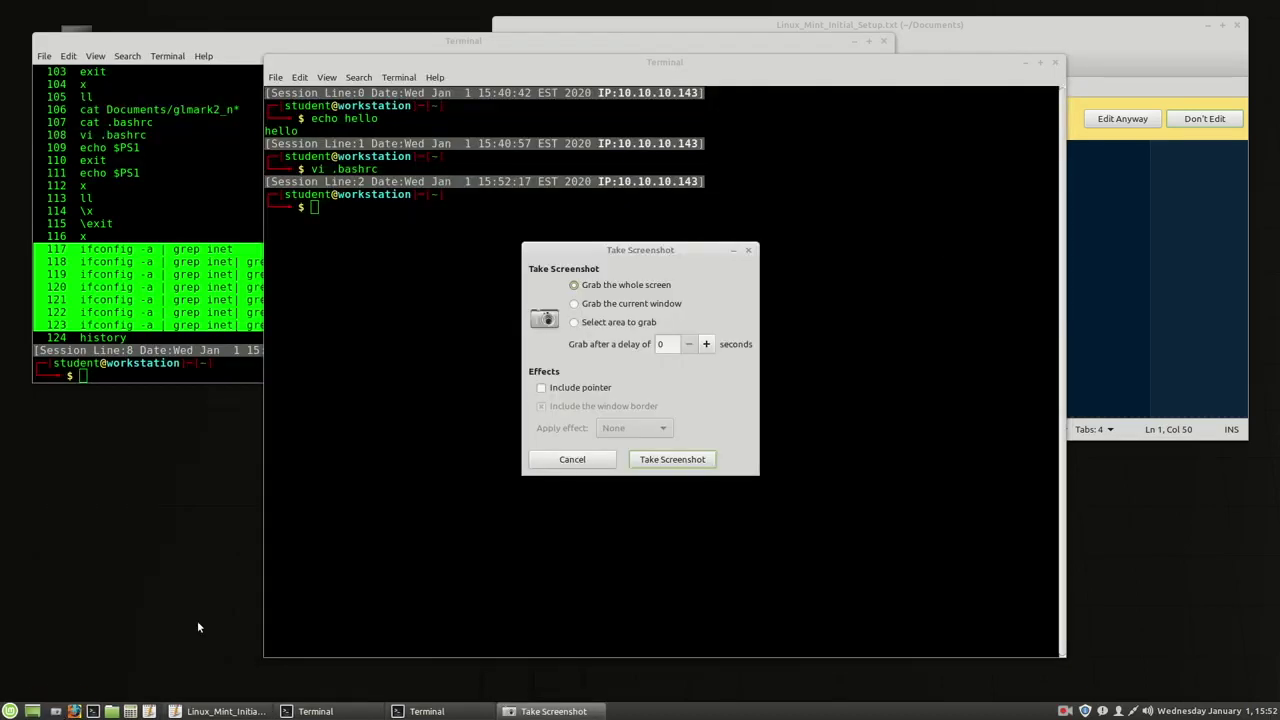
pyautogui.click(650, 322)
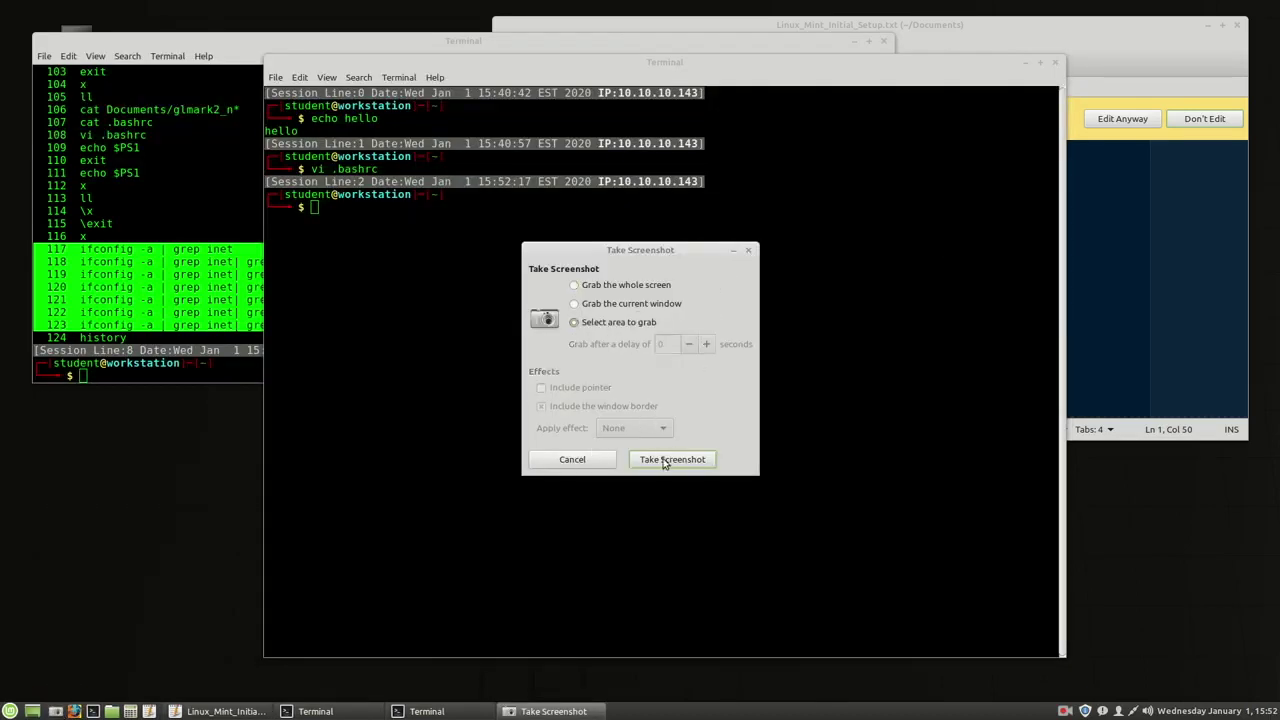
pyautogui.click(672, 459)
pyautogui.moveTo(365, 148); pyautogui.dragTo(804, 414)
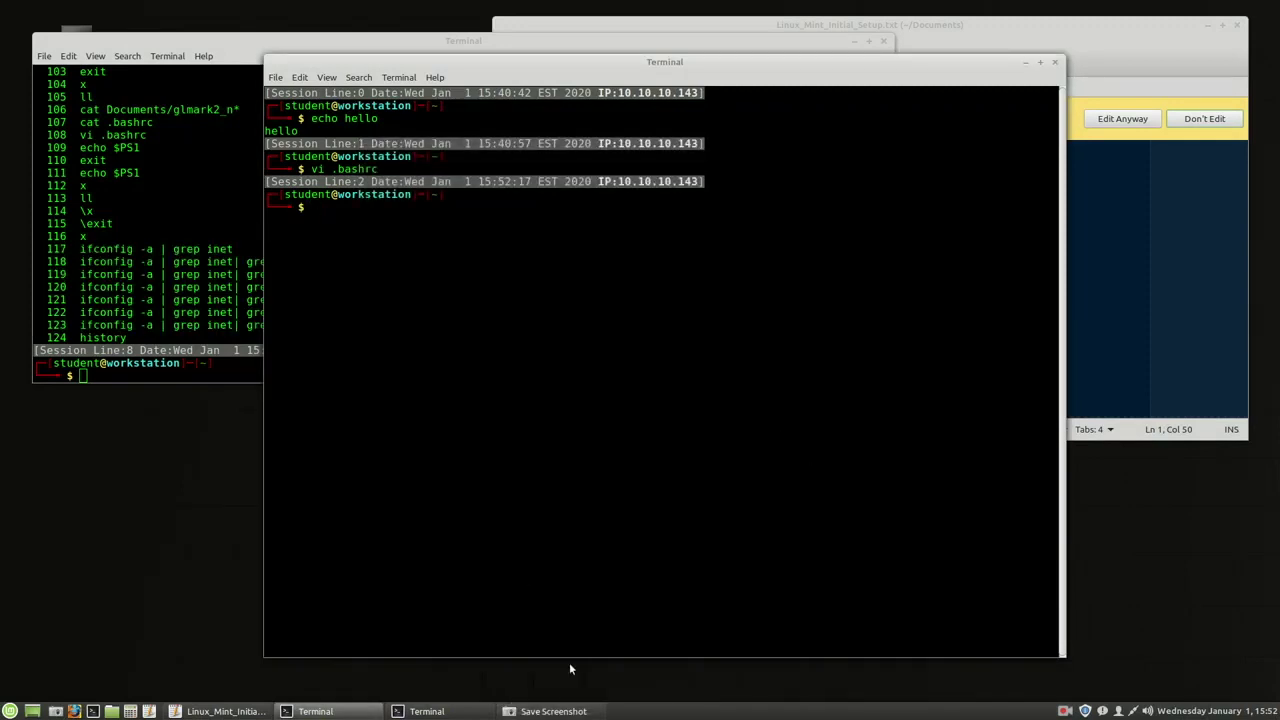
pyautogui.click(795, 314)
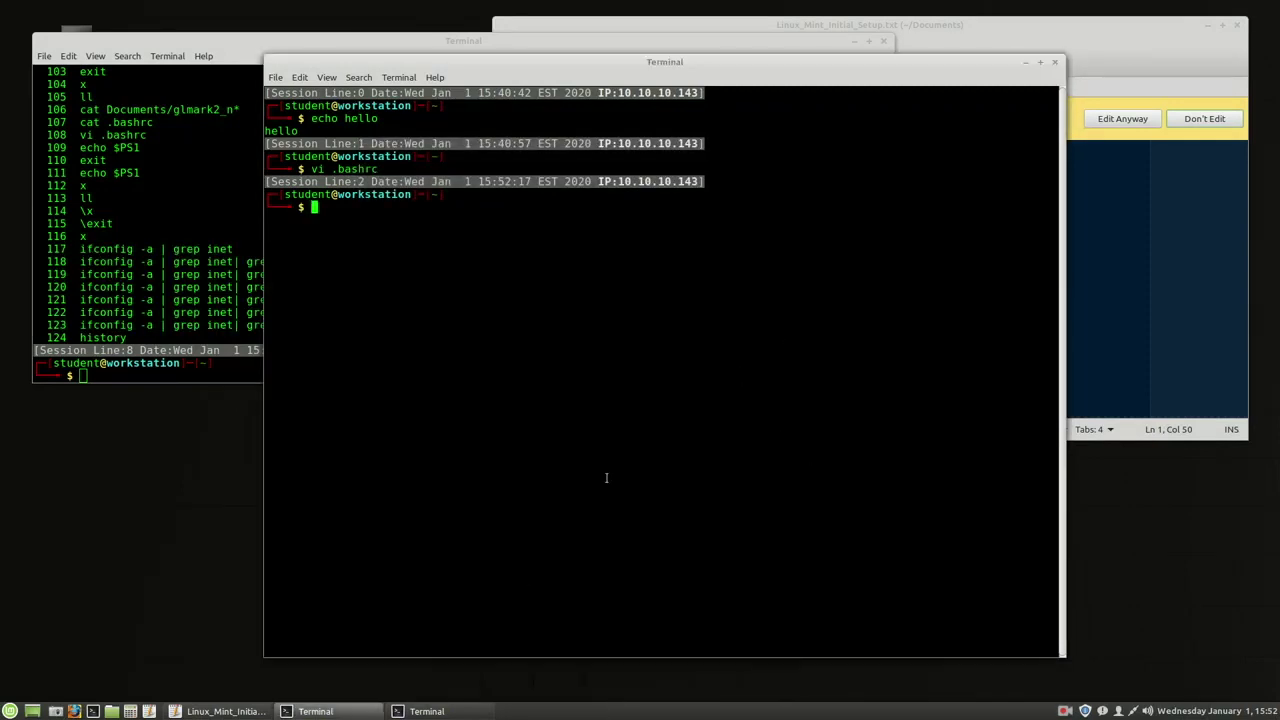